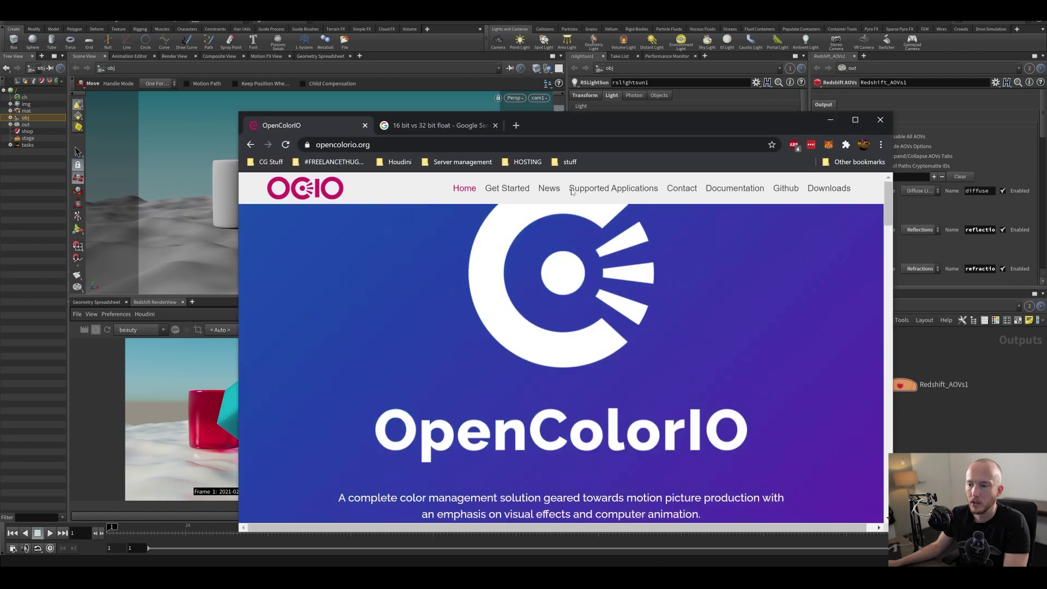
Open the OpenColorIO documentation's Downloads page by way of the Quick Start for Artists page.
{"action": "left_click_drag", "start_coordinate": [664, 124], "coordinate": [647, 2]}
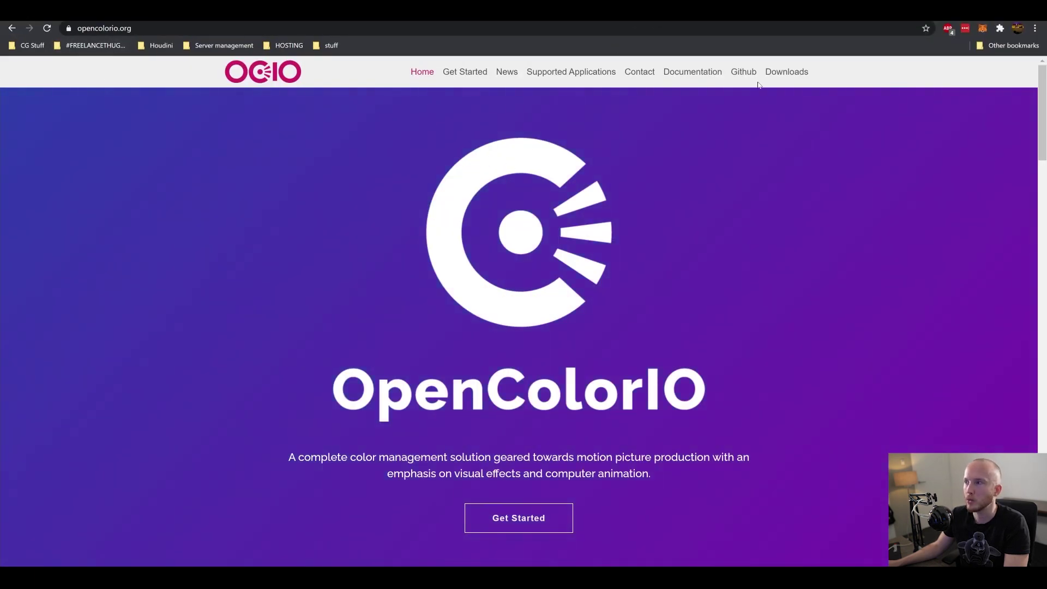
{"action": "left_click", "coordinate": [785, 72]}
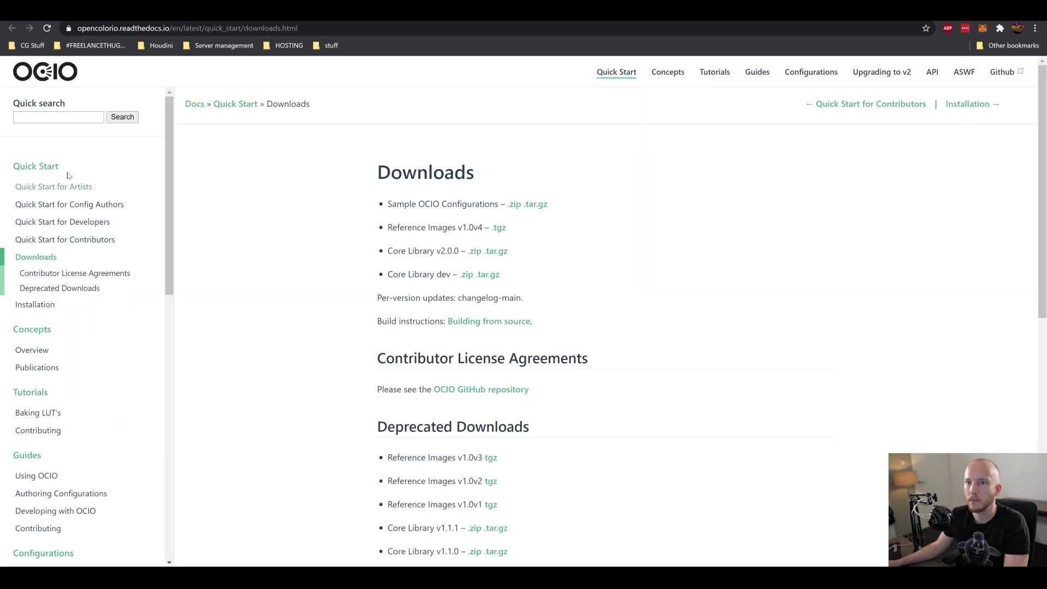
{"action": "left_click", "coordinate": [57, 190]}
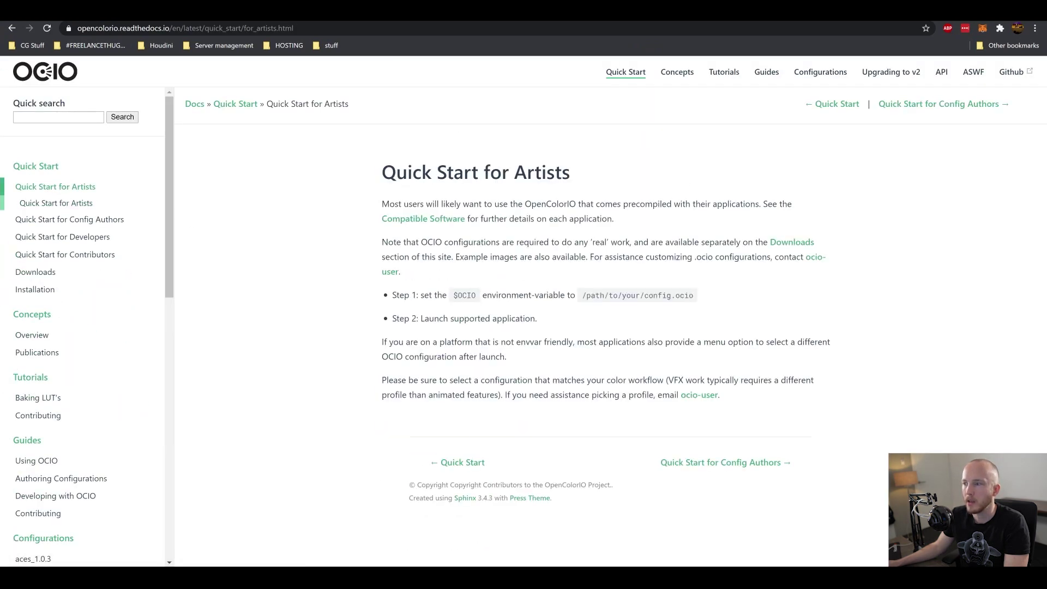
{"action": "left_click", "coordinate": [795, 242]}
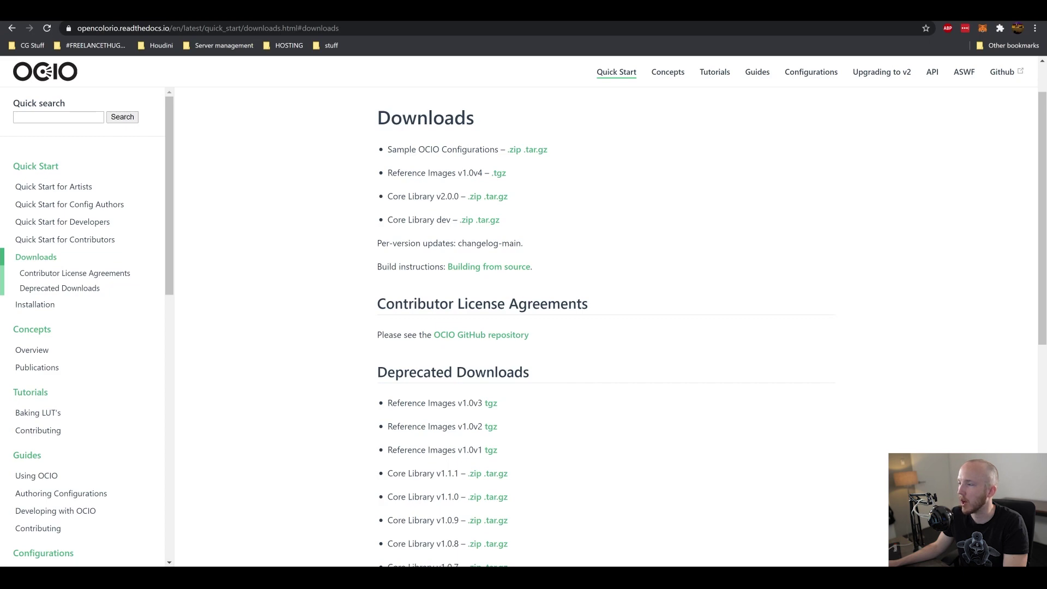
Open the properties of This PC from the Compositing_for_3D_artists folder window to show the system's About page.
{"action": "key", "text": "alt+Tab"}
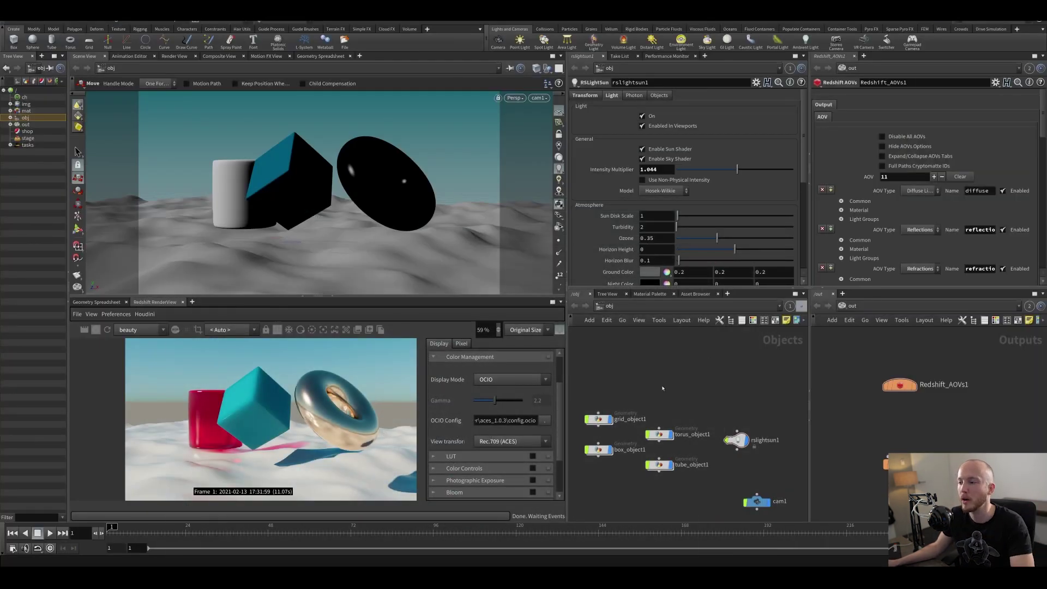
{"action": "middle_click_drag", "start_coordinate": [639, 388], "coordinate": [657, 402]}
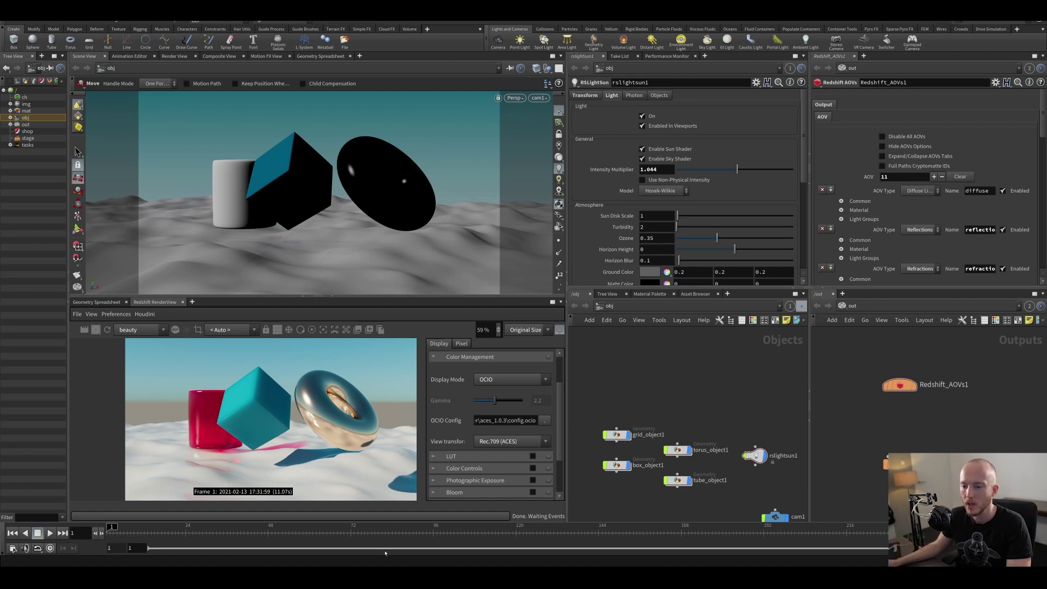
{"action": "mouse_move", "coordinate": [308, 576]}
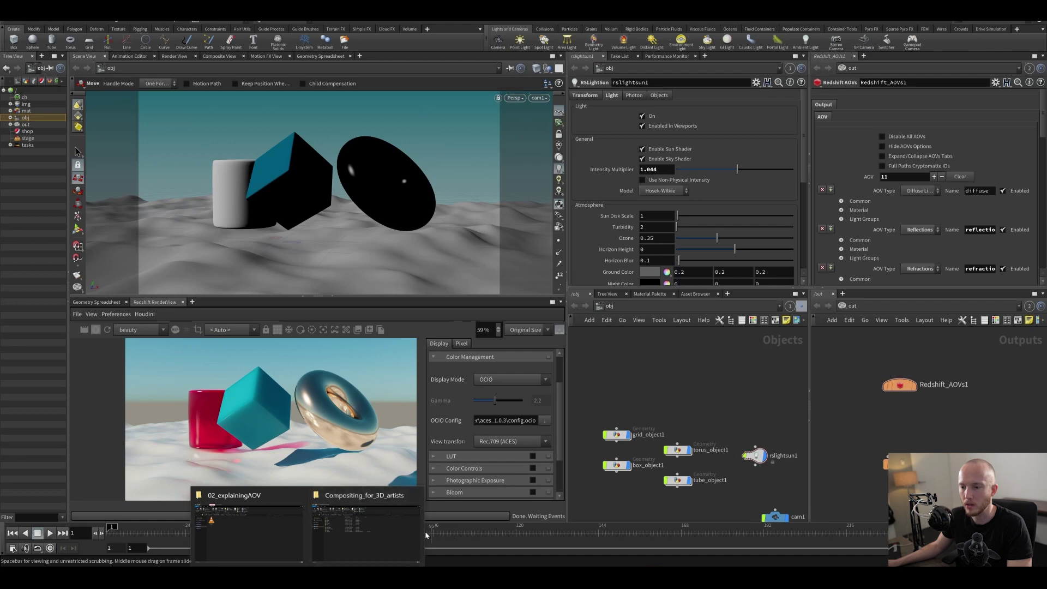
{"action": "left_click", "coordinate": [375, 531]}
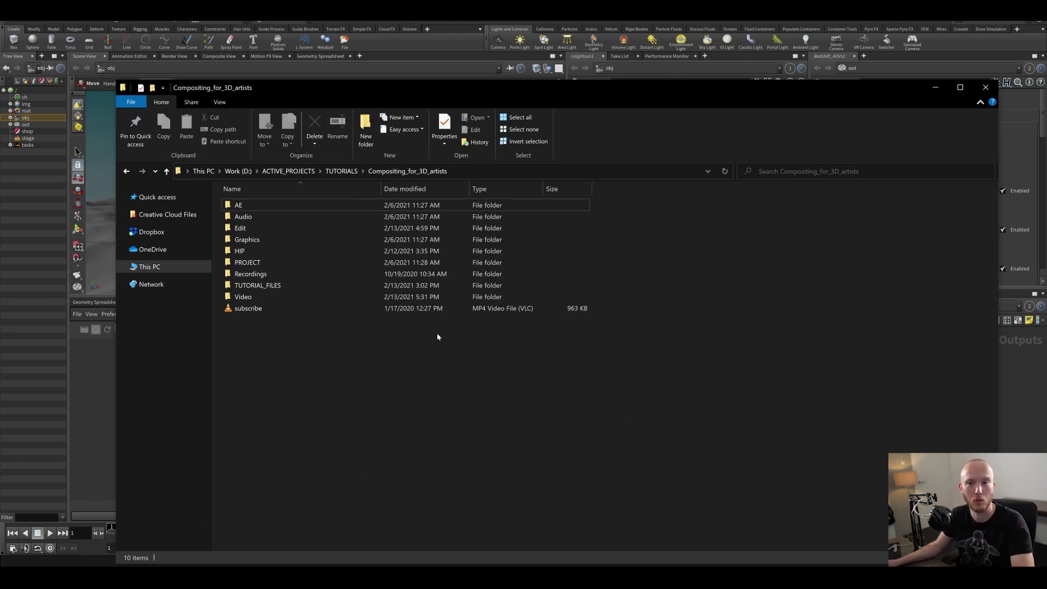
{"action": "right_click", "coordinate": [145, 273]}
{"action": "left_click", "coordinate": [173, 412]}
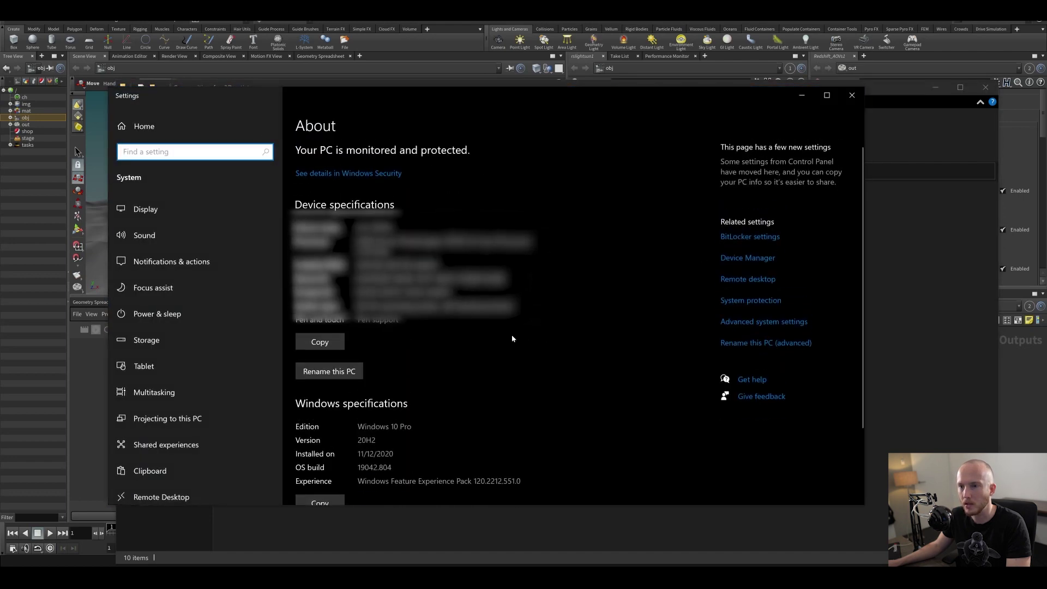
{"action": "double_click", "coordinate": [380, 227]}
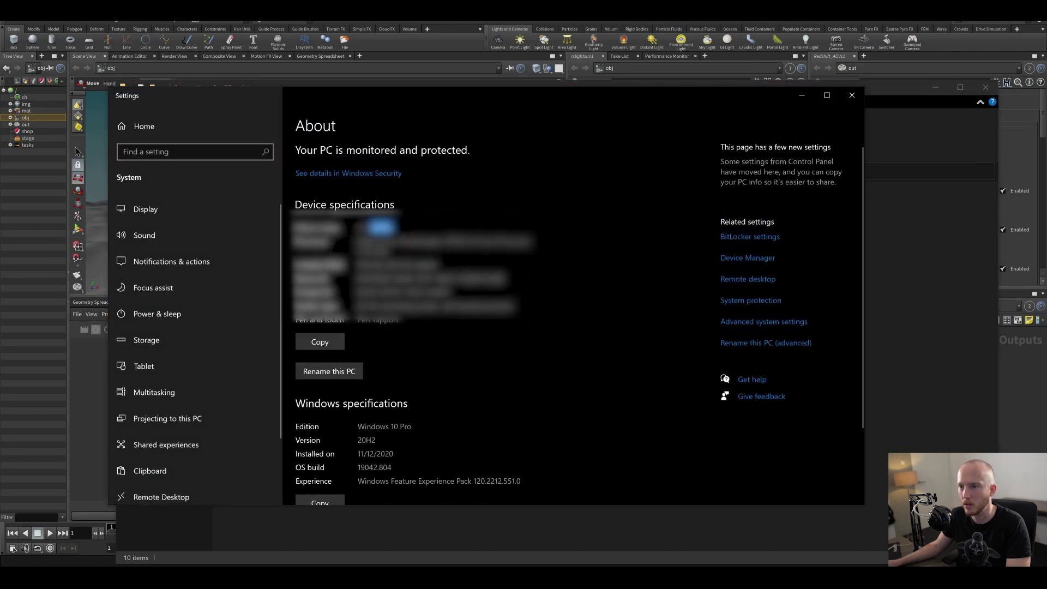
{"action": "left_click", "coordinate": [380, 262]}
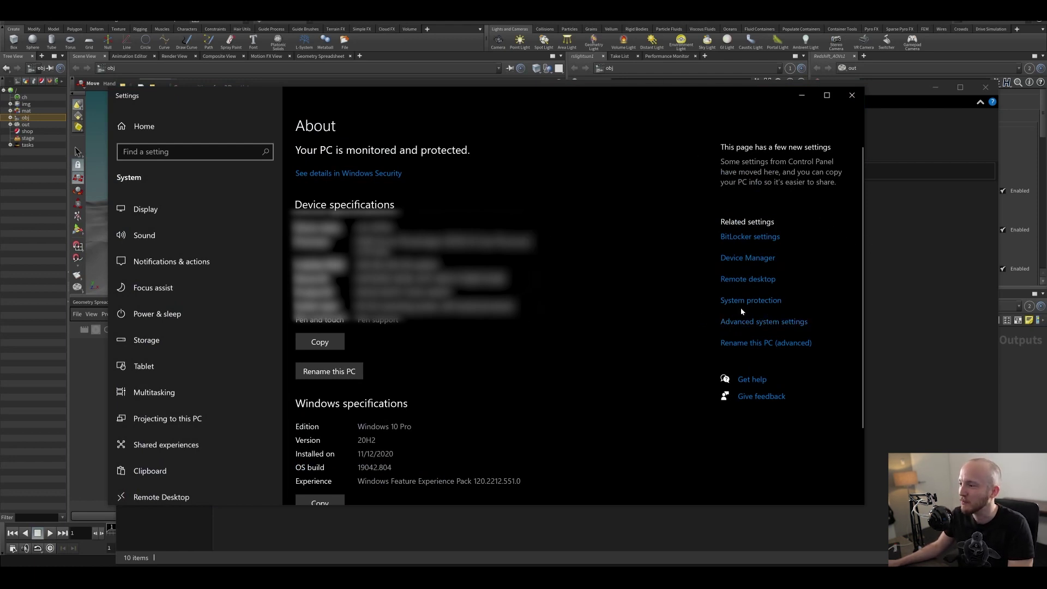
Open the Windows Environment Variables dialog through the advanced system settings.
{"action": "left_click", "coordinate": [751, 323]}
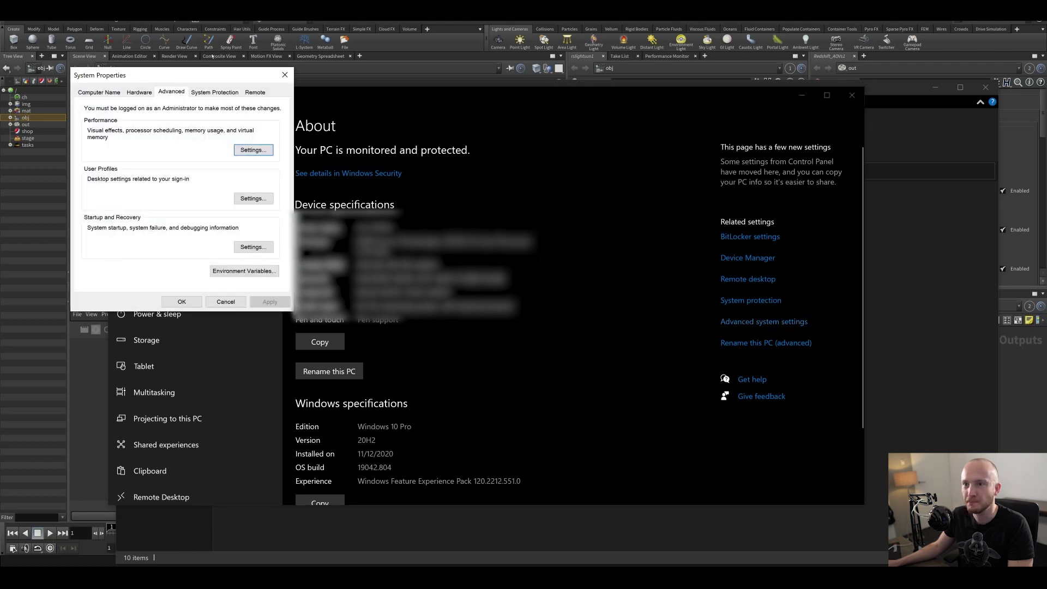
{"action": "left_click_drag", "start_coordinate": [202, 79], "coordinate": [500, 159]}
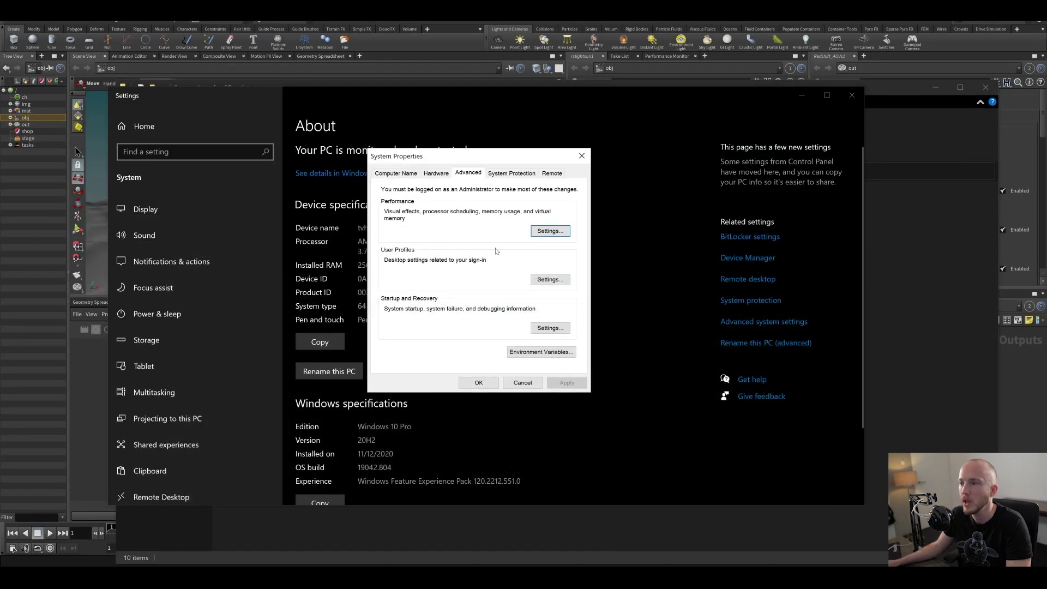
{"action": "mouse_move", "coordinate": [486, 156]}
{"action": "left_mouse_down"}
{"action": "mouse_move", "coordinate": [502, 157]}
{"action": "mouse_move", "coordinate": [488, 143]}
{"action": "left_mouse_up"}
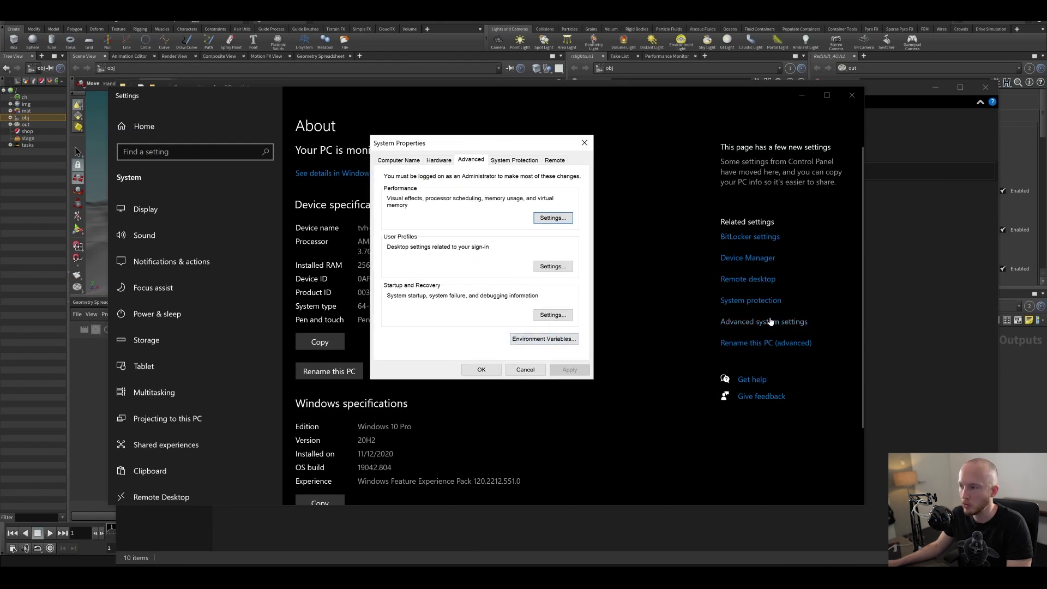
{"action": "left_click", "coordinate": [549, 340]}
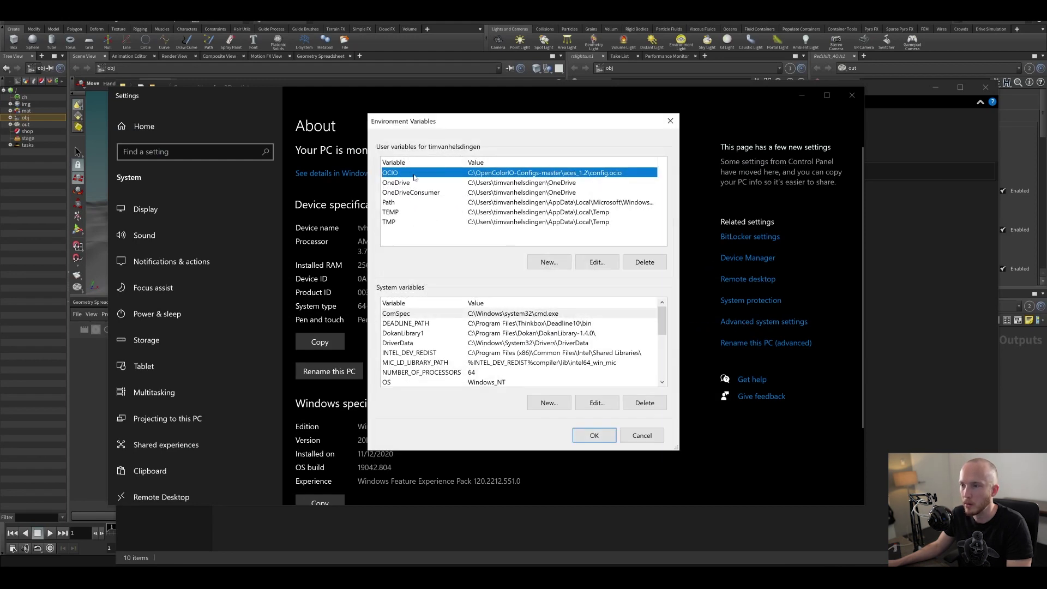
{"action": "left_click", "coordinate": [534, 260]}
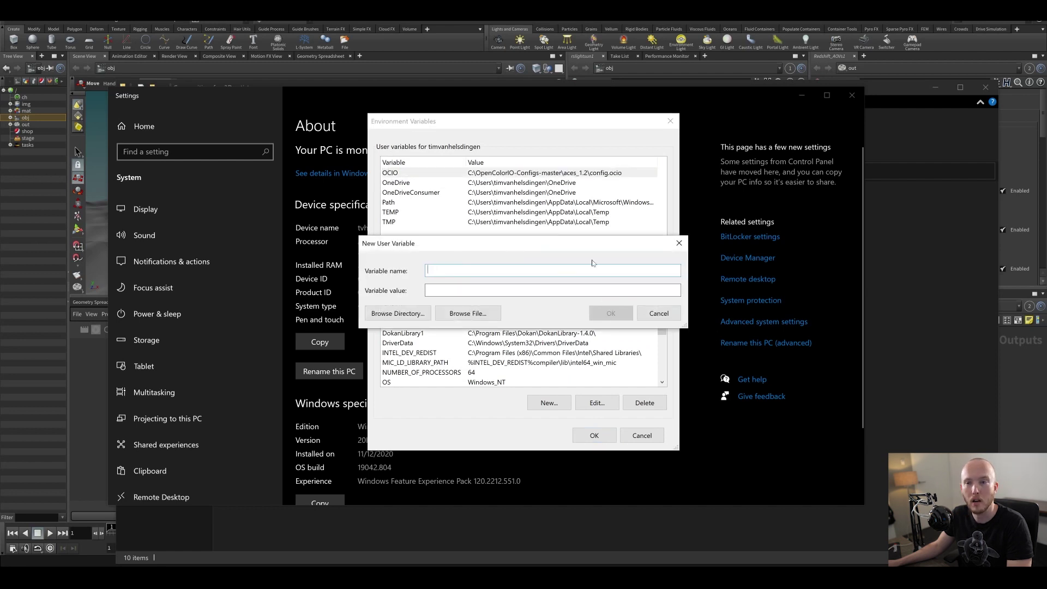
{"action": "type", "text": "OCIO"}
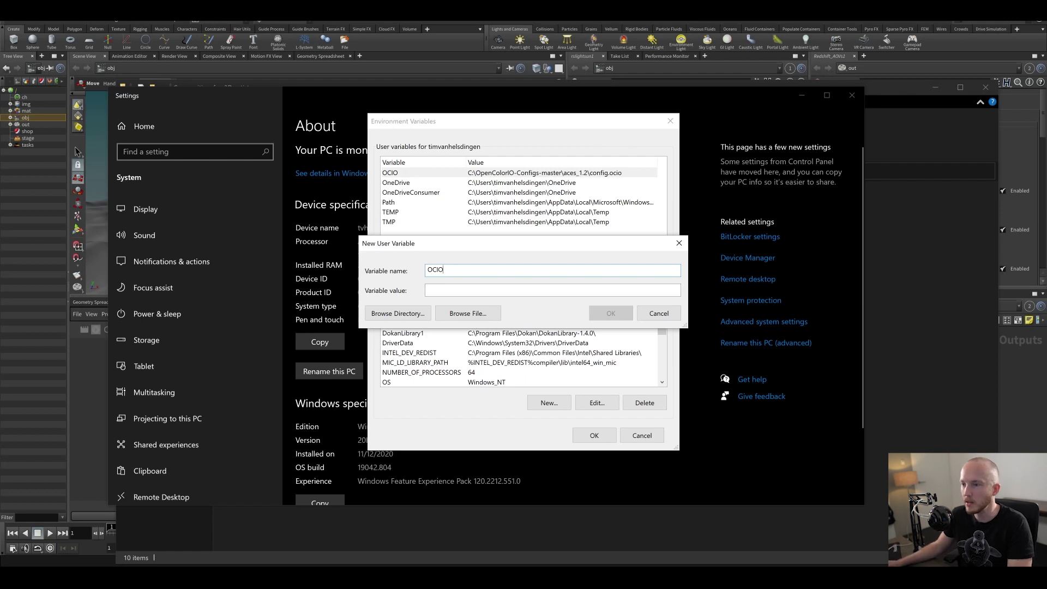
{"action": "left_click", "coordinate": [434, 292]}
{"action": "left_click", "coordinate": [652, 313]}
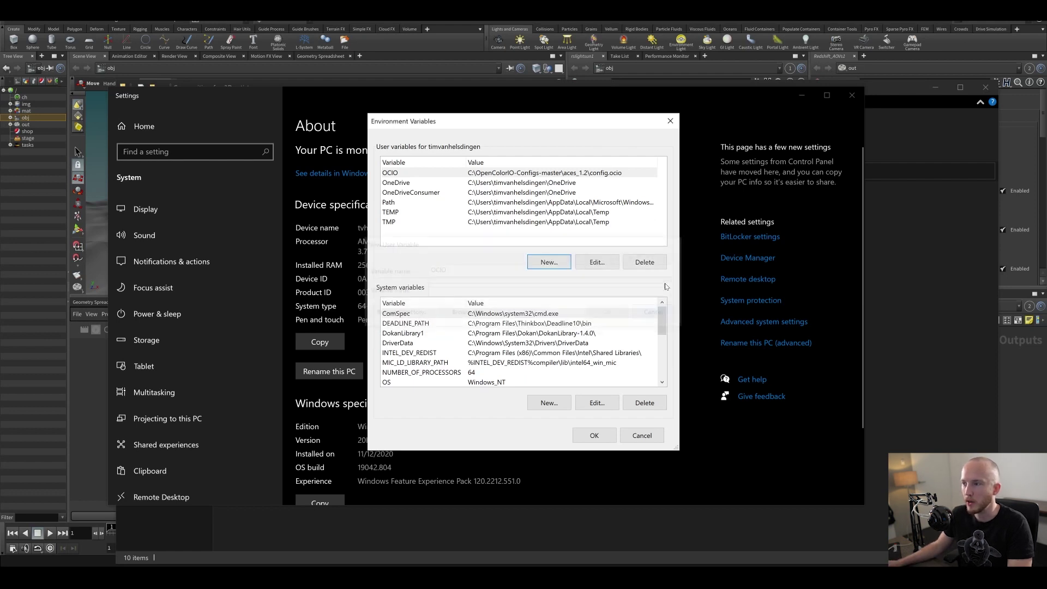
Select the existing OCIO user variable and review the OCIO configuration downloads in the browser.
{"action": "left_click", "coordinate": [604, 175]}
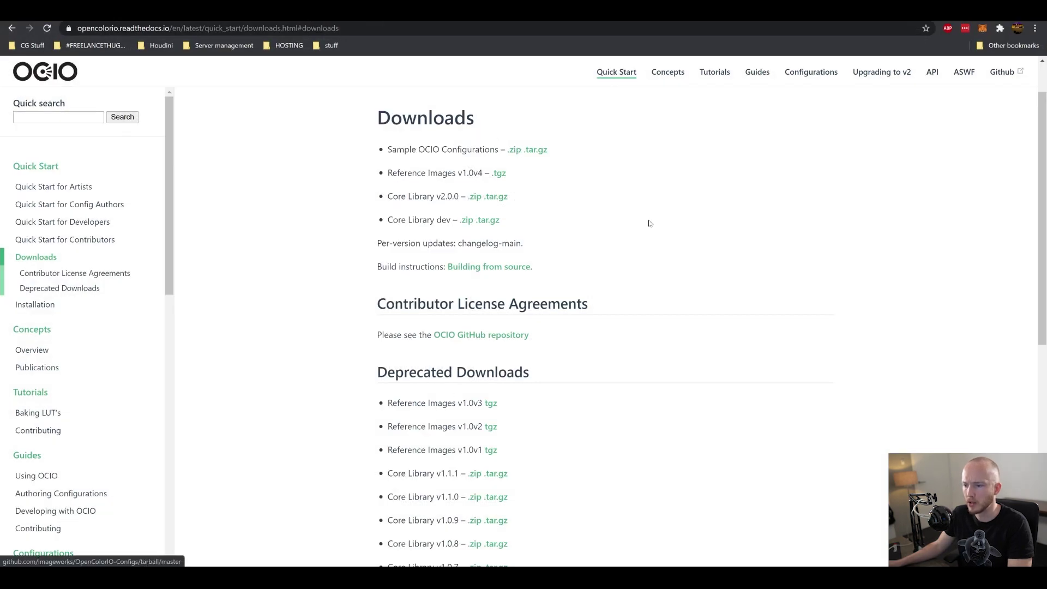
{"action": "scroll", "coordinate": [641, 234], "scroll_direction": "down", "scroll_amount": 2}
{"action": "scroll", "coordinate": [639, 241], "scroll_direction": "up", "scroll_amount": 3}
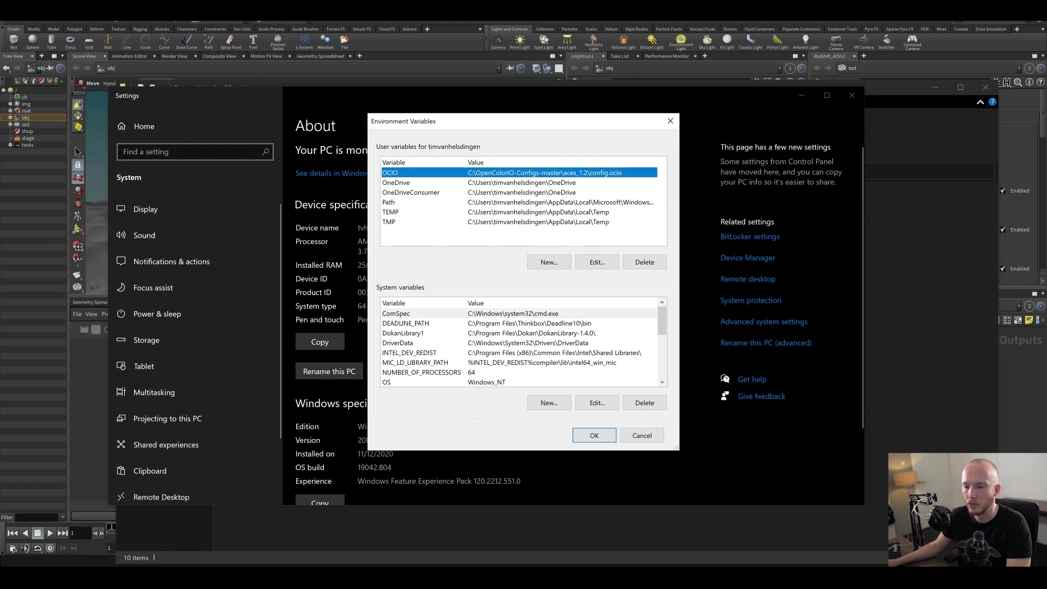
Open houdini.env from the houdini18.5 documents folder and examine the line that defines the OCIO config path.
{"action": "key", "text": "alt+Tab"}
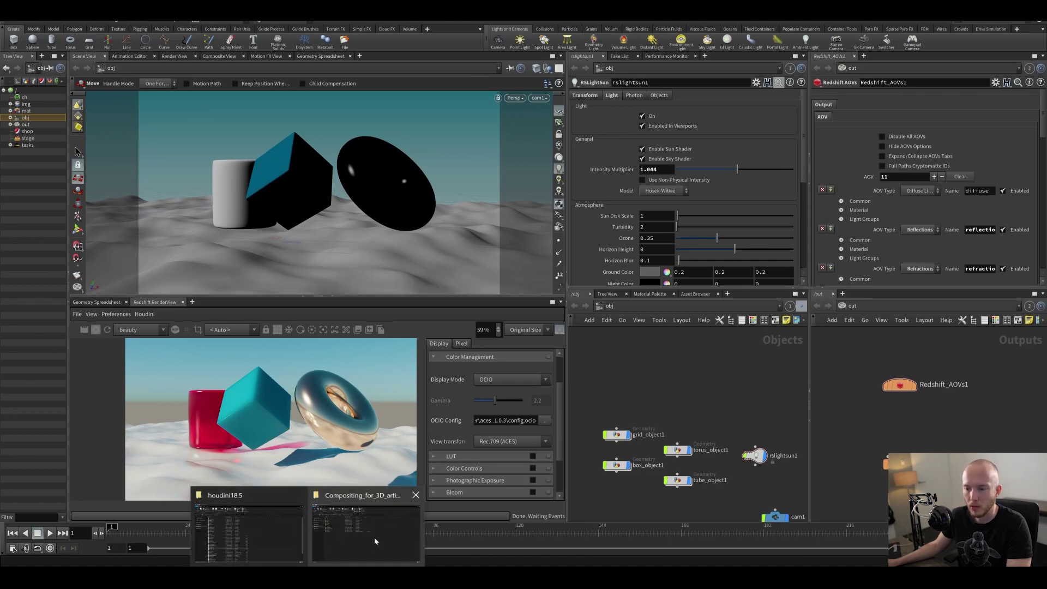
{"action": "left_click", "coordinate": [248, 527]}
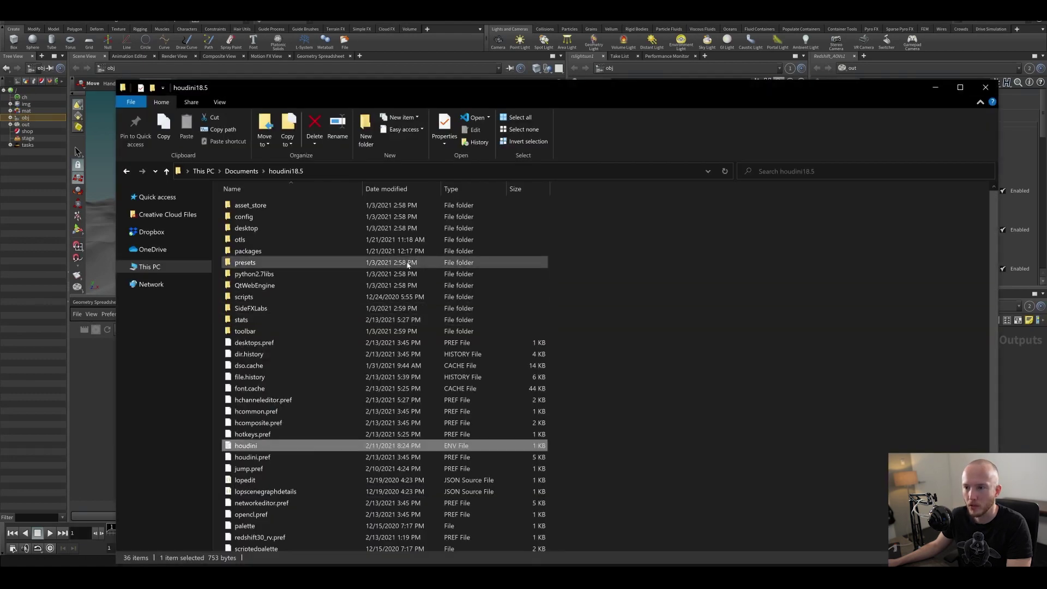
{"action": "double_click", "coordinate": [250, 445]}
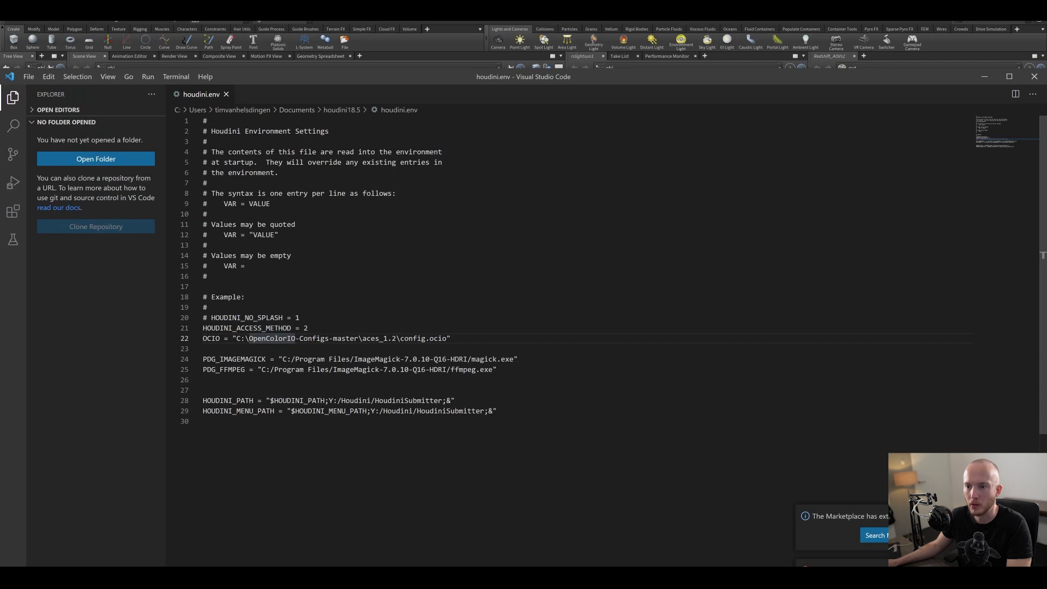
{"action": "left_click", "coordinate": [217, 339]}
{"action": "left_click_drag", "start_coordinate": [232, 338], "coordinate": [451, 338]}
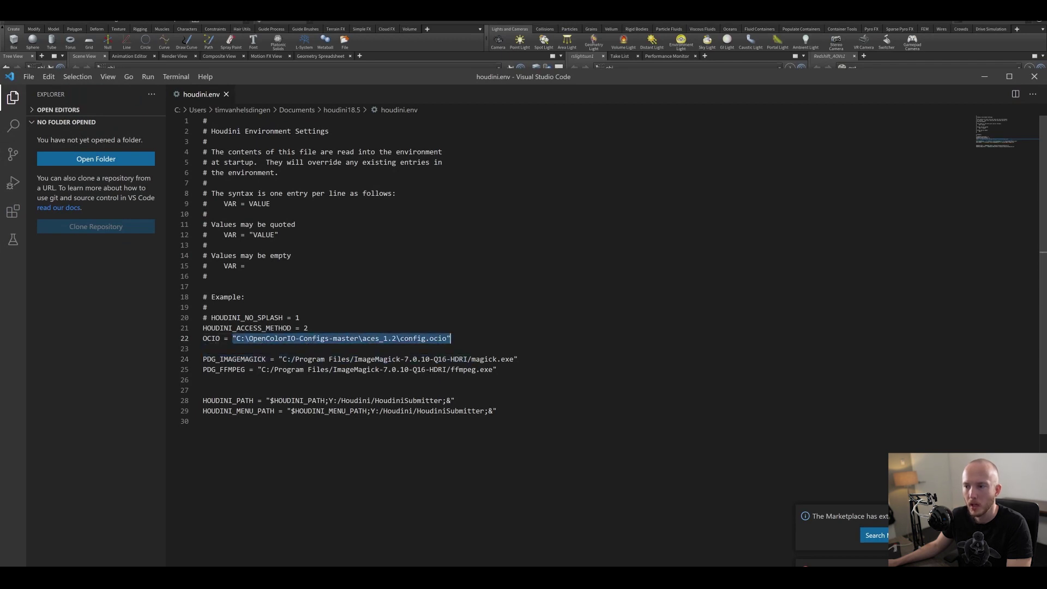
{"action": "left_click", "coordinate": [218, 349]}
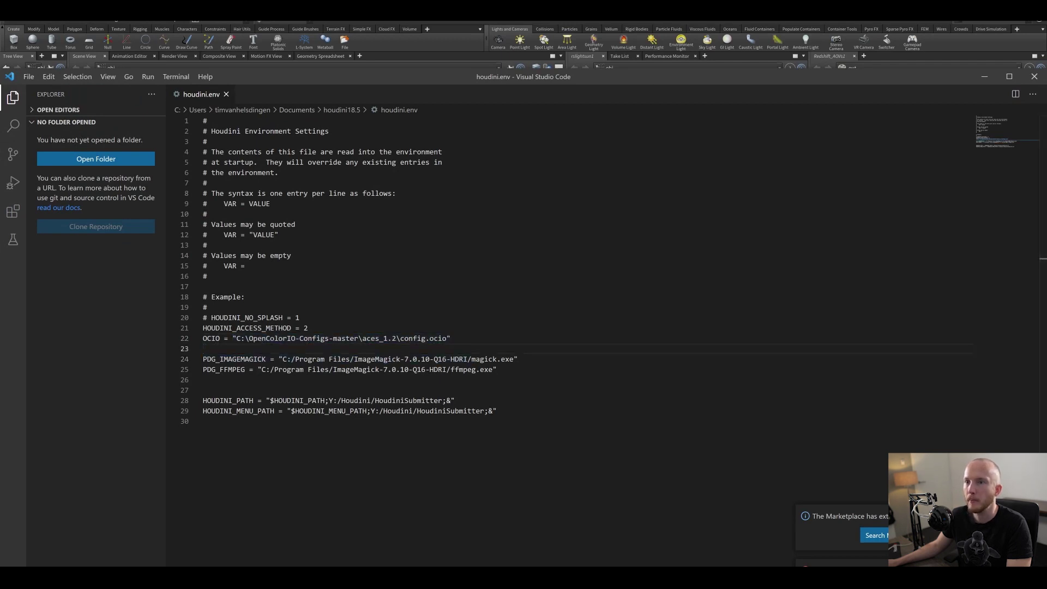
Switch back to Houdini and review the Display Mode and View transfer options in the Redshift RenderView's color management settings.
{"action": "key", "text": "alt+Tab"}
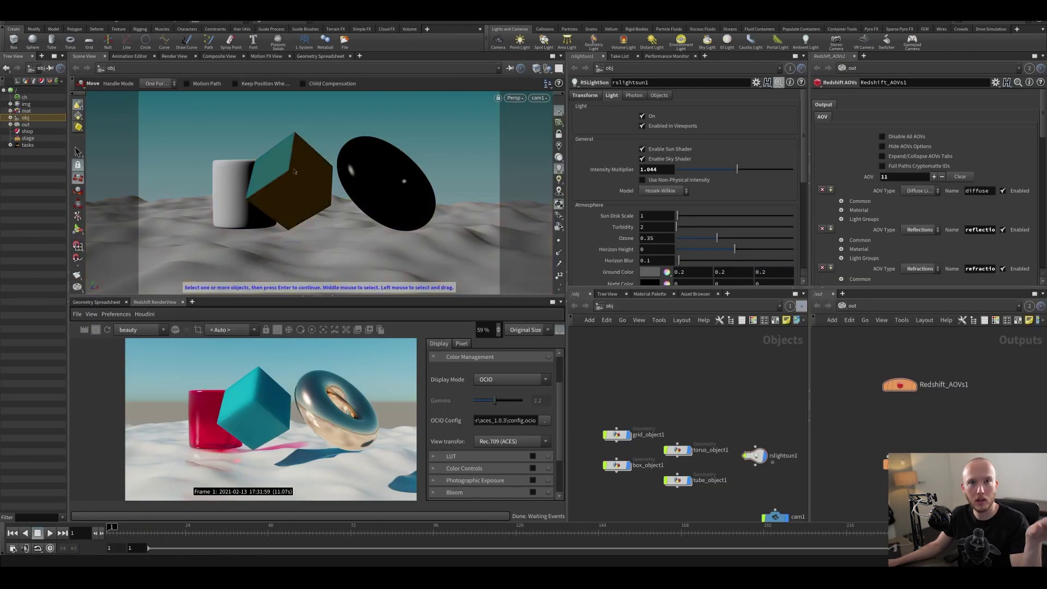
{"action": "scroll", "coordinate": [228, 444], "scroll_direction": "down", "scroll_amount": 2}
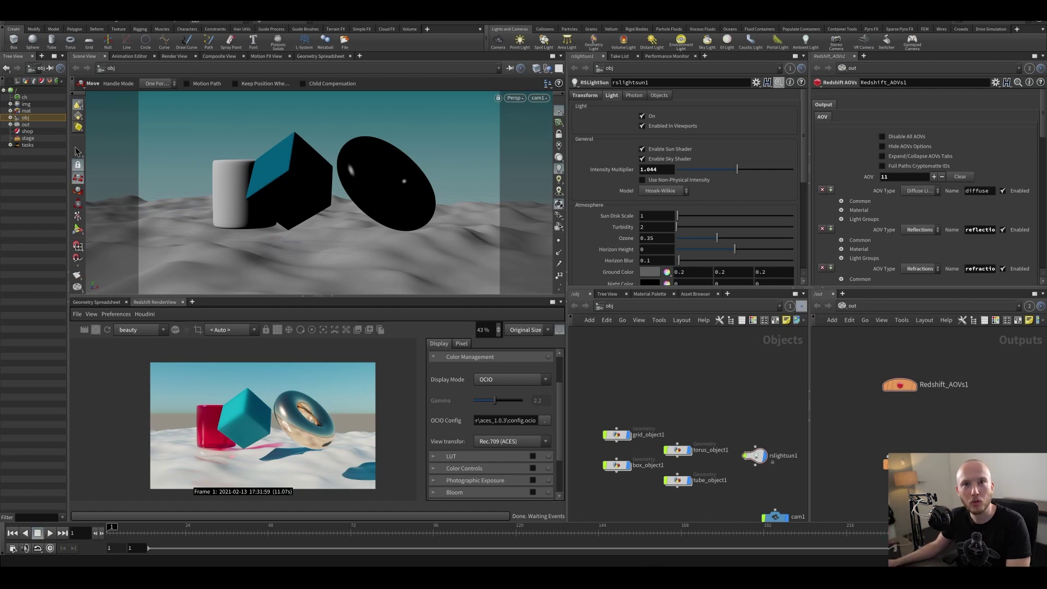
{"action": "scroll", "coordinate": [246, 450], "scroll_direction": "up", "scroll_amount": 5}
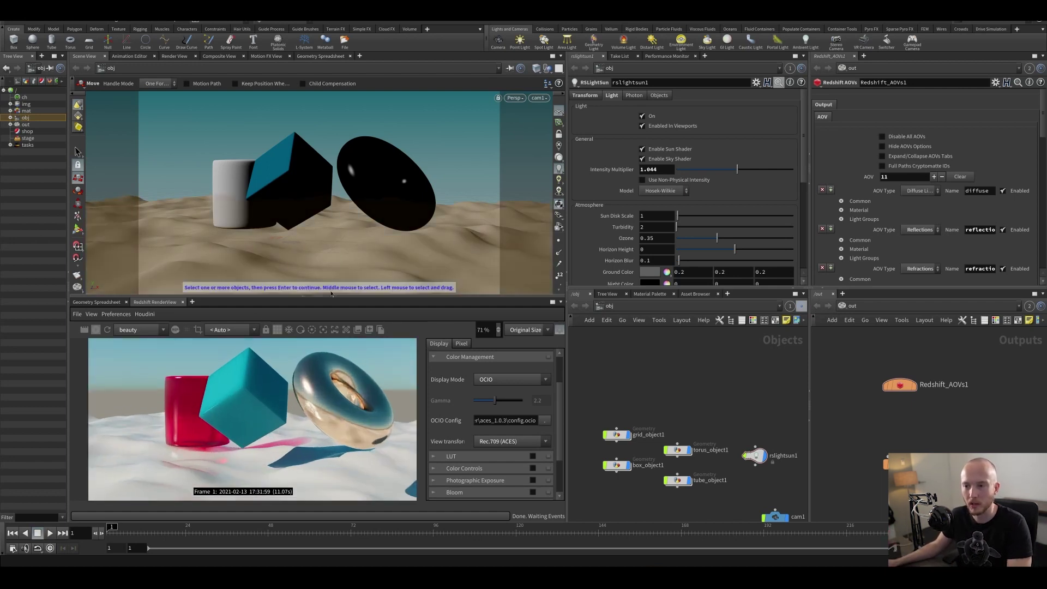
{"action": "key", "text": "Escape"}
{"action": "left_click", "coordinate": [496, 380]}
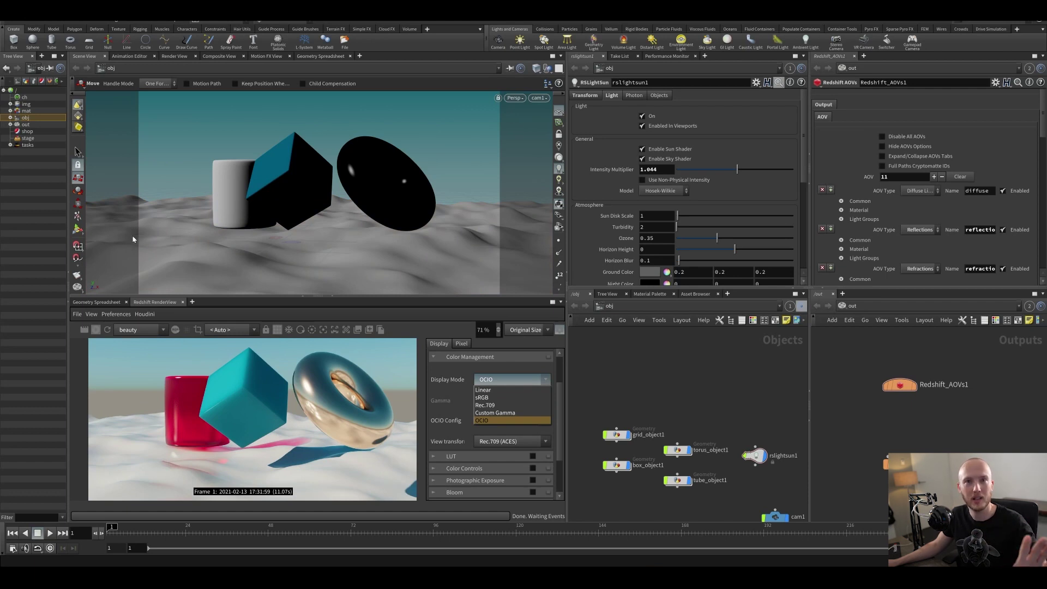
{"action": "key", "text": "Escape"}
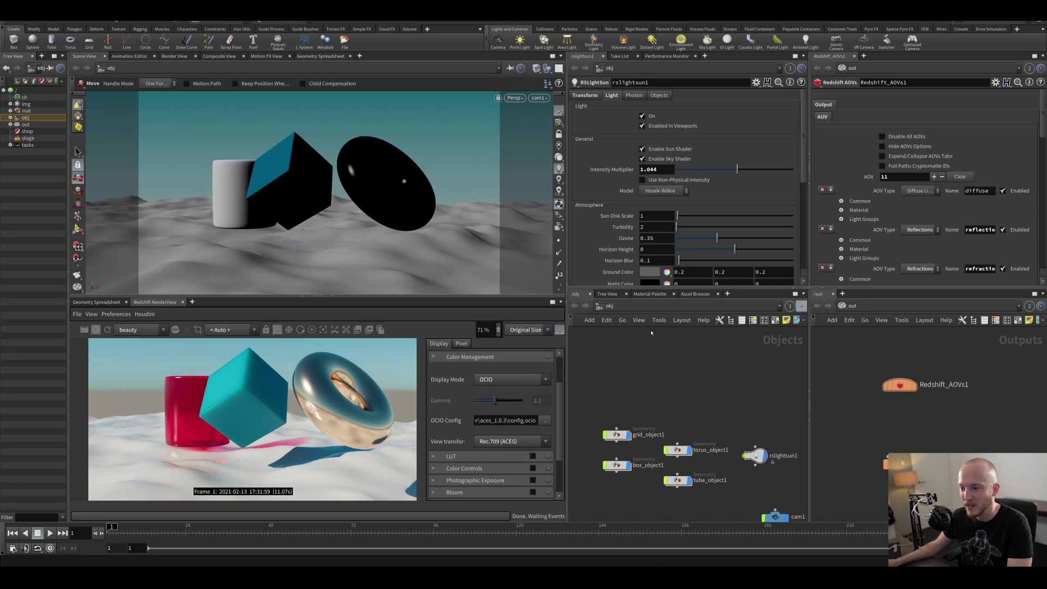
{"action": "scroll", "coordinate": [480, 414], "scroll_direction": "down", "scroll_amount": 1}
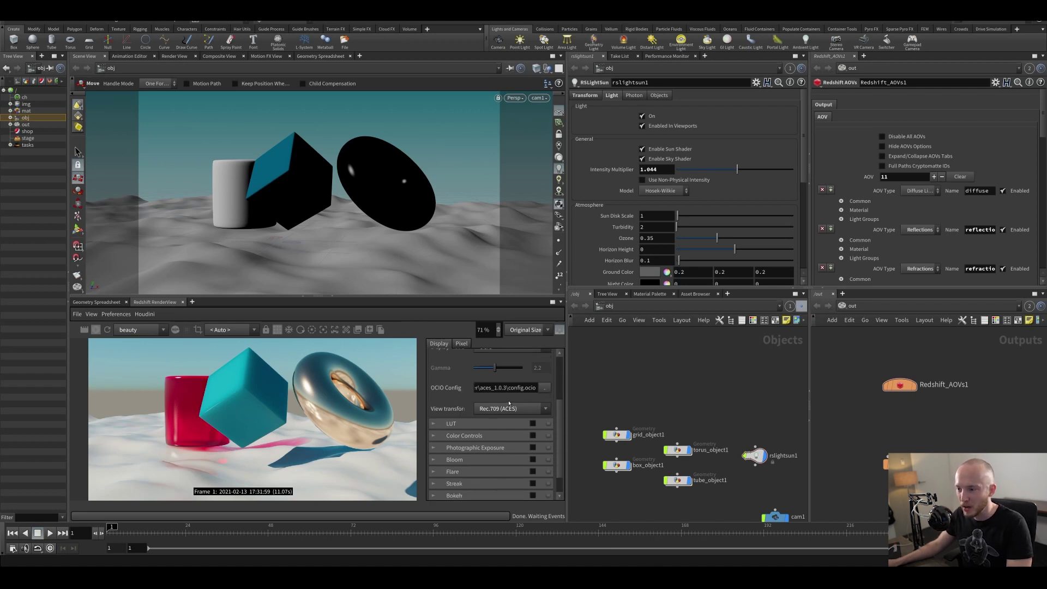
{"action": "left_click", "coordinate": [506, 413]}
{"action": "left_click", "coordinate": [460, 446]}
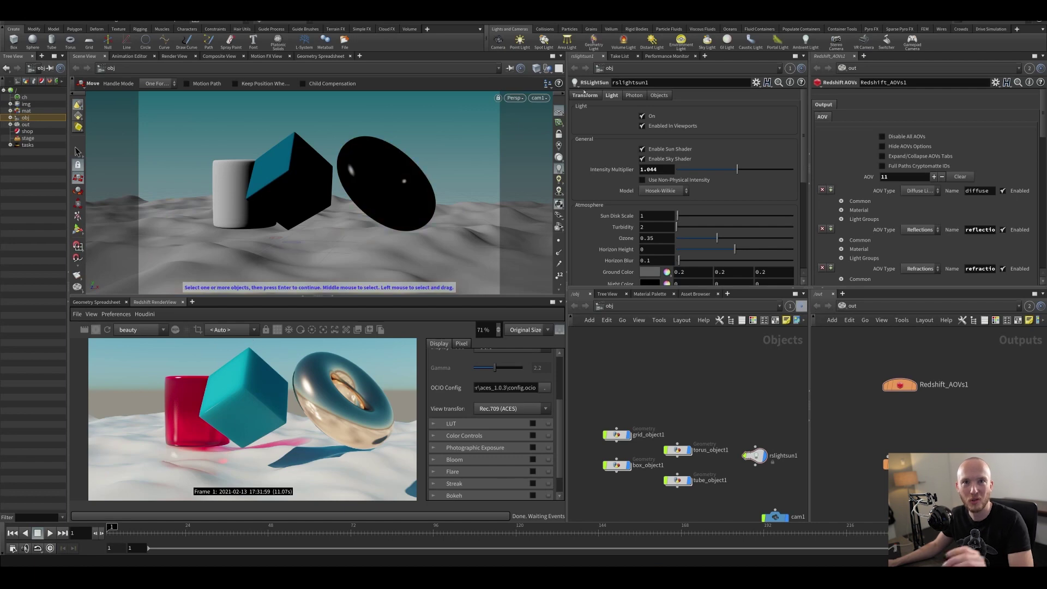
Save the Houdini scene basescene_v001.hip.
{"action": "scroll", "coordinate": [350, 414], "scroll_direction": "down", "scroll_amount": 3}
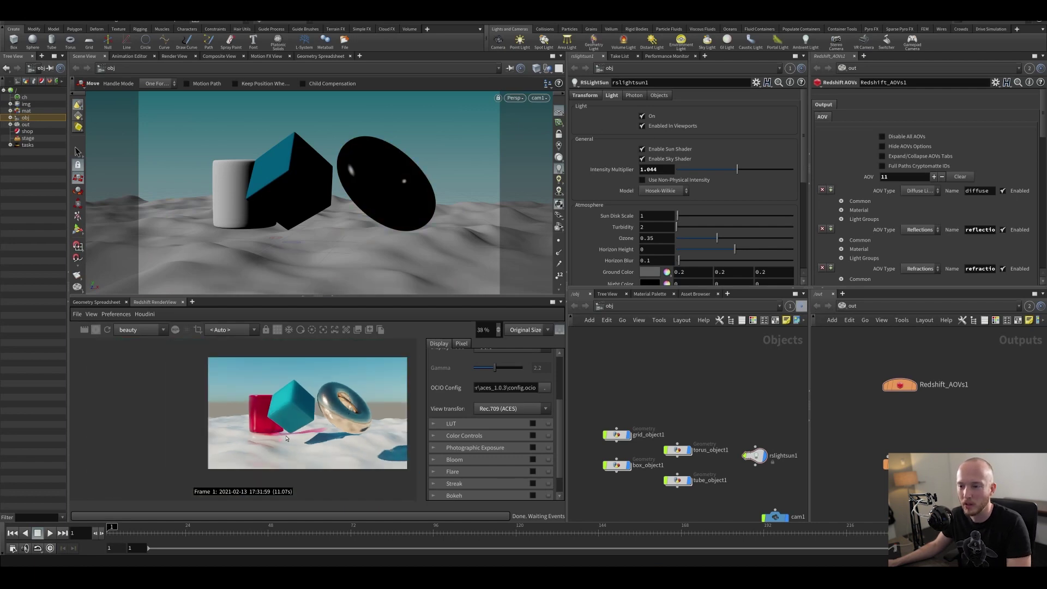
{"action": "middle_click_drag", "start_coordinate": [285, 438], "coordinate": [241, 448]}
{"action": "middle_click_drag", "start_coordinate": [652, 407], "coordinate": [652, 357]}
{"action": "key", "text": "ctrl+s"}
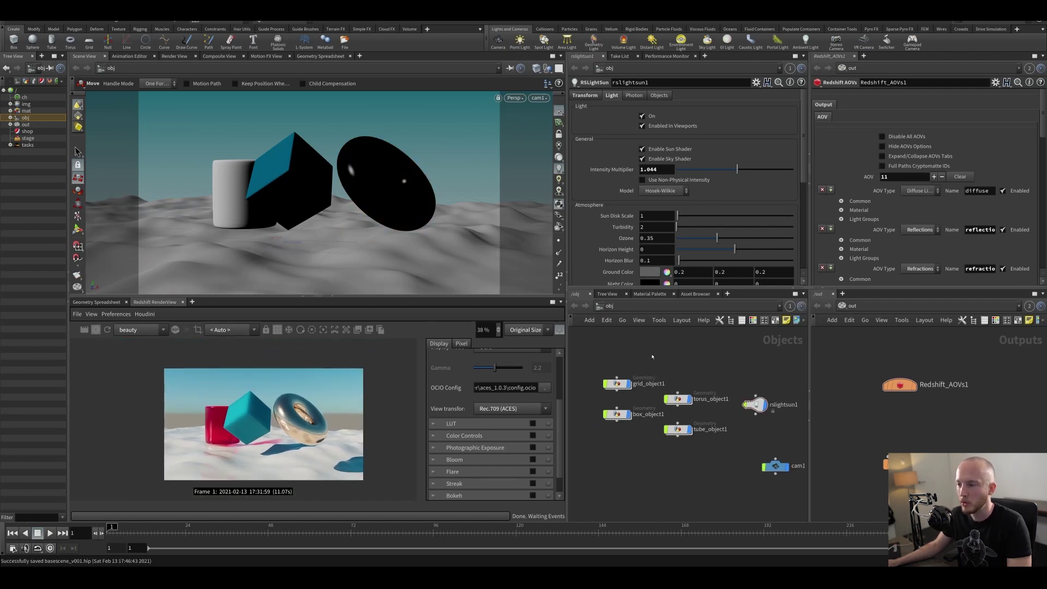
Select the torus_object1 node to show its Redshift object parameters.
{"action": "left_click", "coordinate": [616, 384]}
{"action": "left_click", "coordinate": [678, 398]}
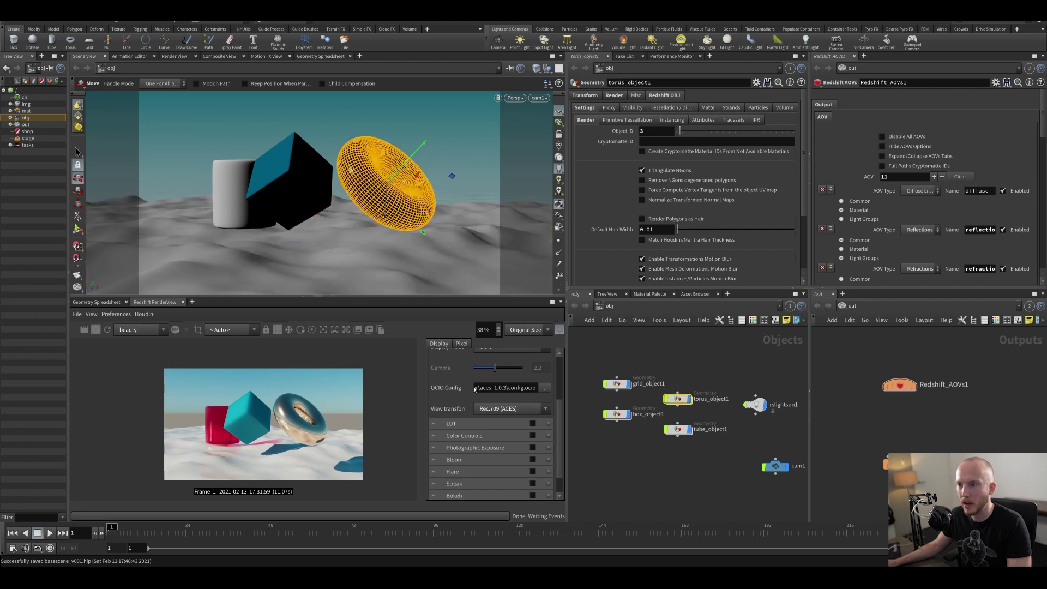
Select box_object1 and tube_object1 in turn to examine their Object ID values.
{"action": "left_click", "coordinate": [617, 414]}
{"action": "left_click", "coordinate": [678, 429]}
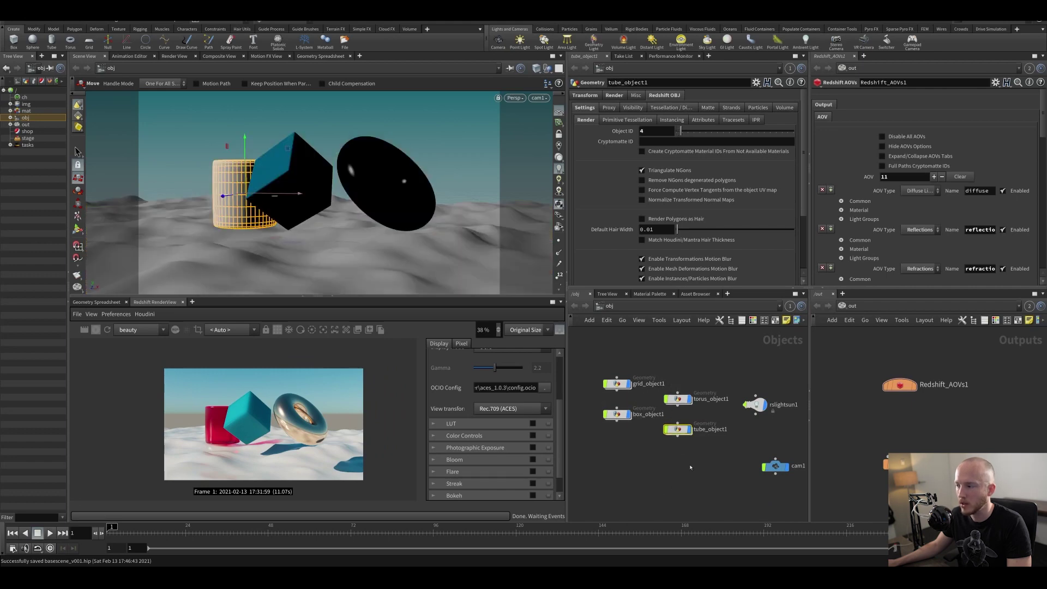
Select the Redshift_ROP1 node and review its sampling, global illumination and render camera settings.
{"action": "left_click", "coordinate": [887, 464]}
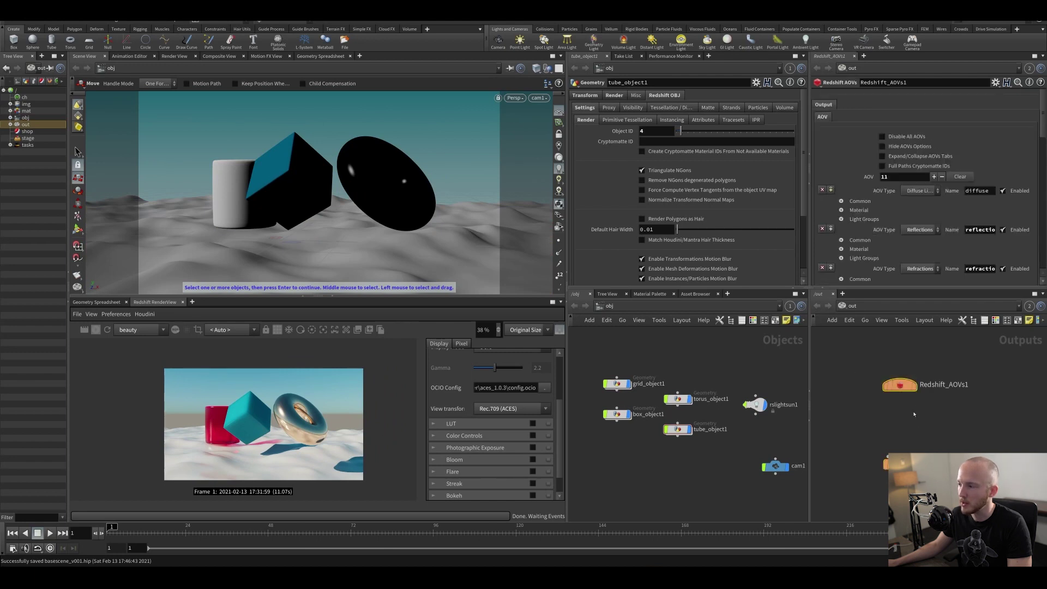
{"action": "key", "text": "h"}
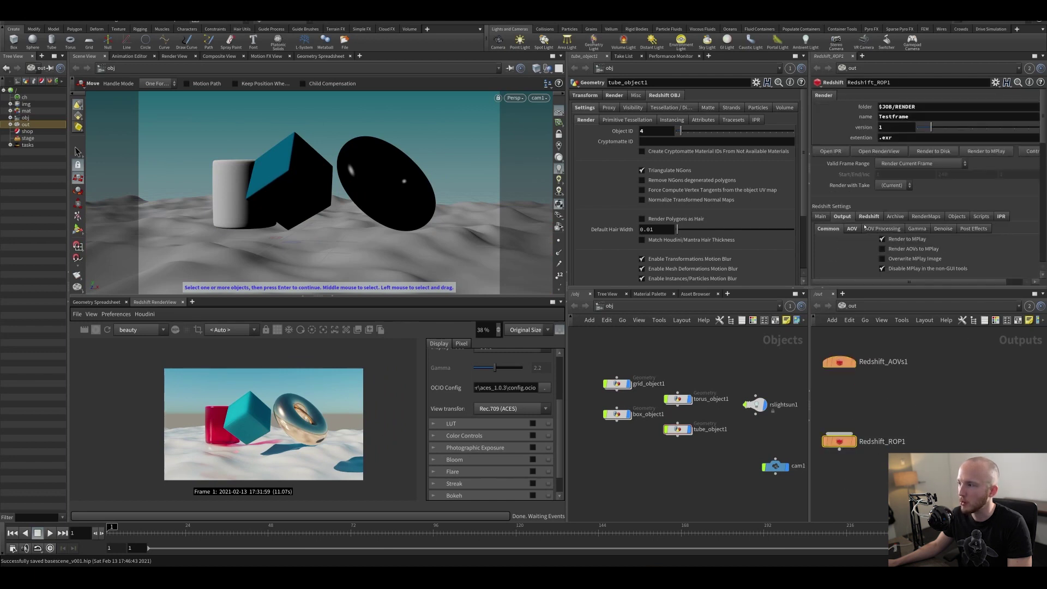
{"action": "middle_click_drag", "start_coordinate": [910, 418], "coordinate": [956, 349]}
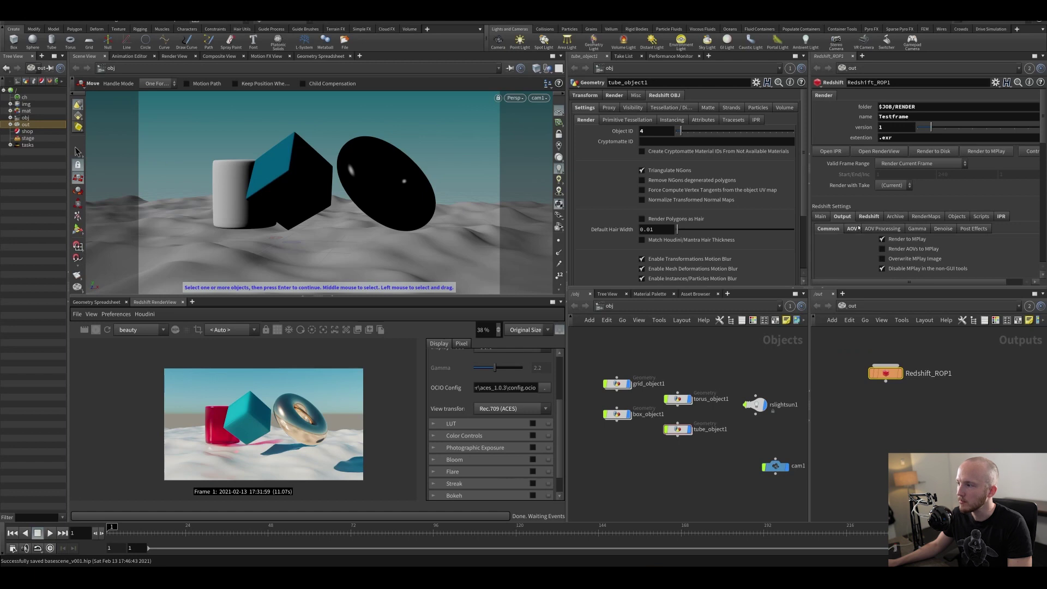
{"action": "left_click", "coordinate": [869, 218]}
{"action": "scroll", "coordinate": [989, 150], "scroll_direction": "down", "scroll_amount": 2}
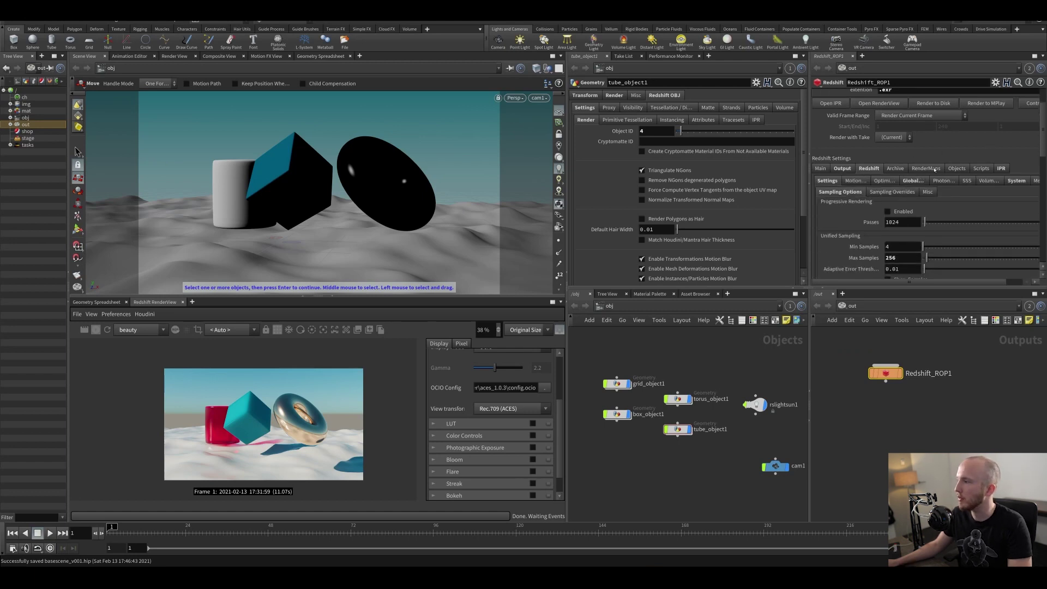
{"action": "left_click", "coordinate": [900, 180]}
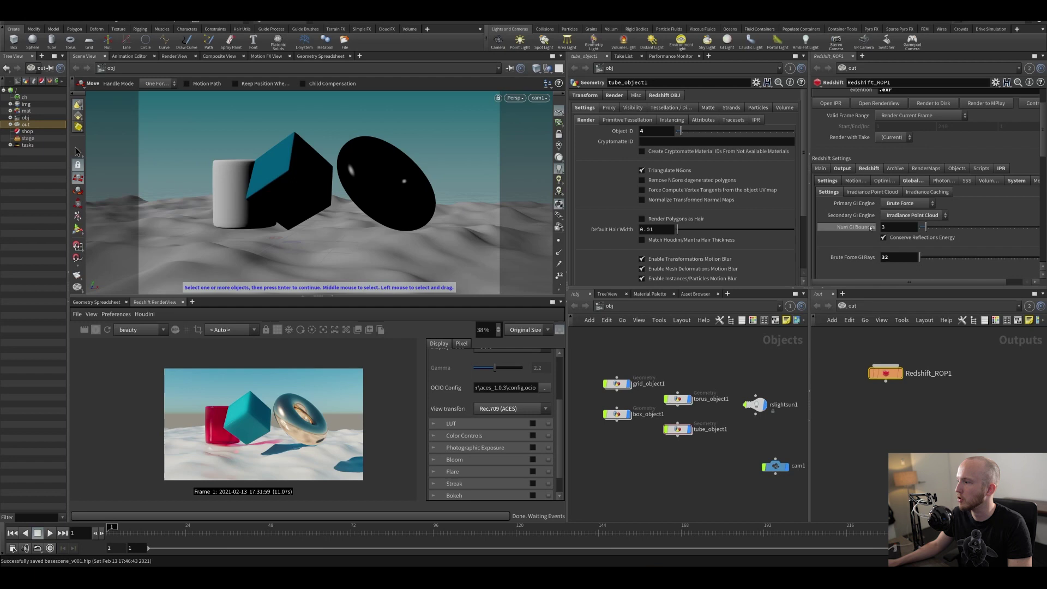
{"action": "left_click", "coordinate": [827, 183]}
{"action": "left_click", "coordinate": [821, 168]}
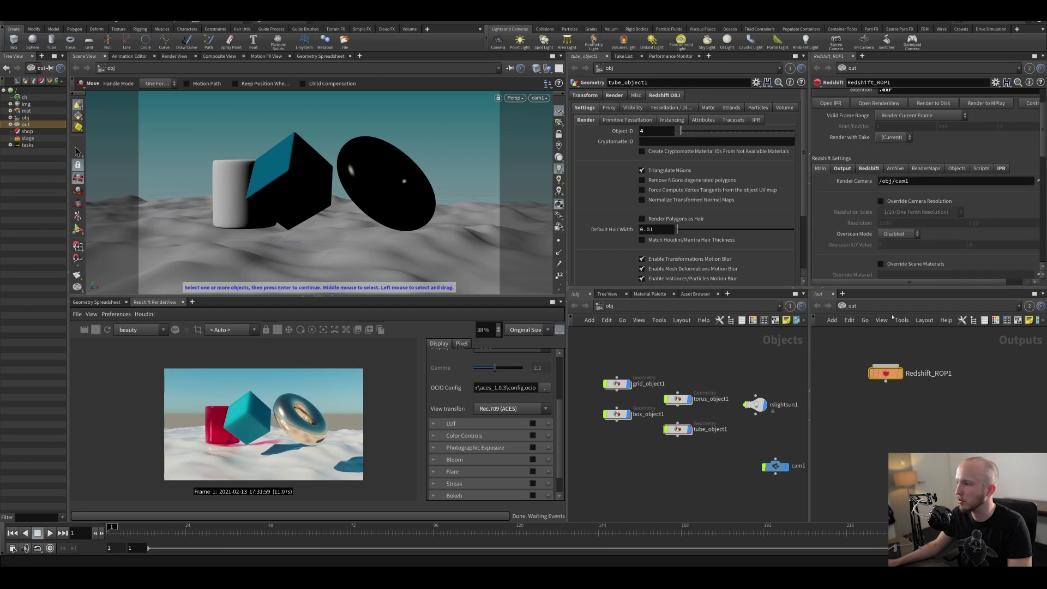
{"action": "scroll", "coordinate": [163, 375], "scroll_direction": "up", "scroll_amount": 3}
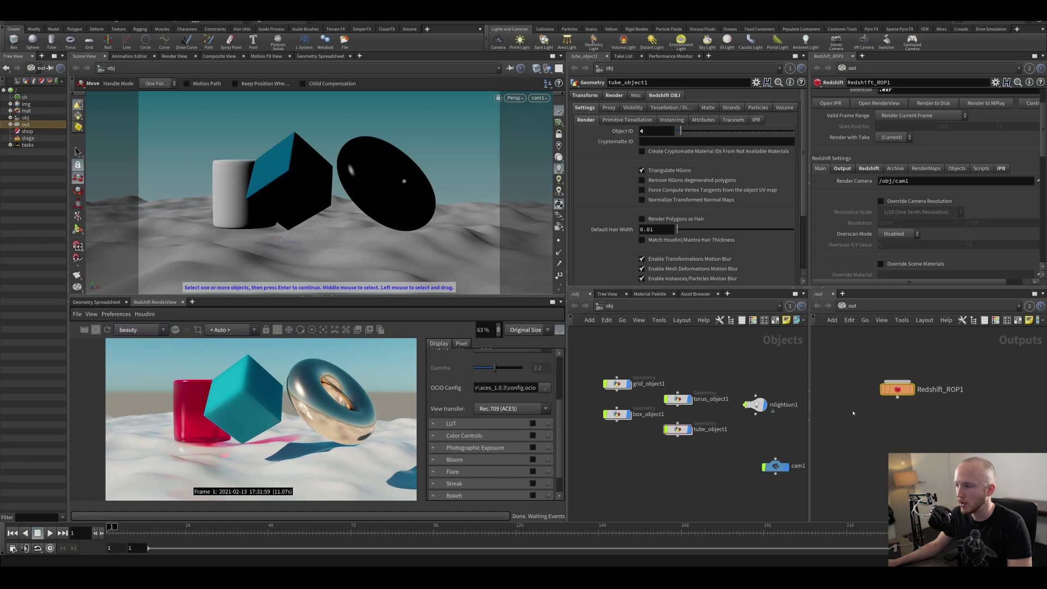
Set the Redshift_ROP1 AOV config source to ../Redshift_AOVs1 and start a new render in the RenderView.
{"action": "middle_click_drag", "start_coordinate": [918, 362], "coordinate": [895, 421]}
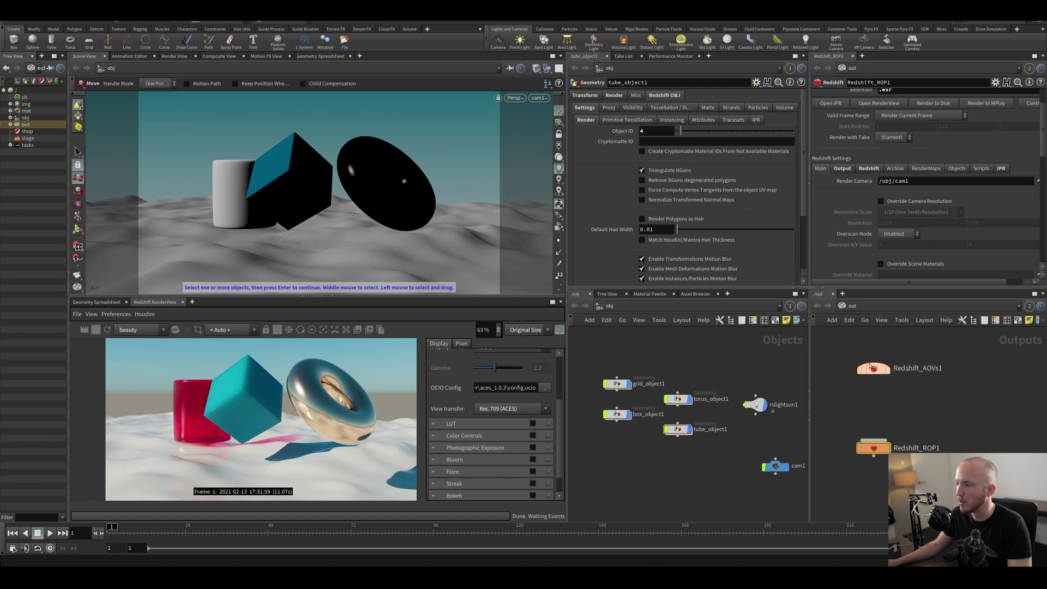
{"action": "left_click", "coordinate": [842, 169]}
{"action": "left_click", "coordinate": [852, 181]}
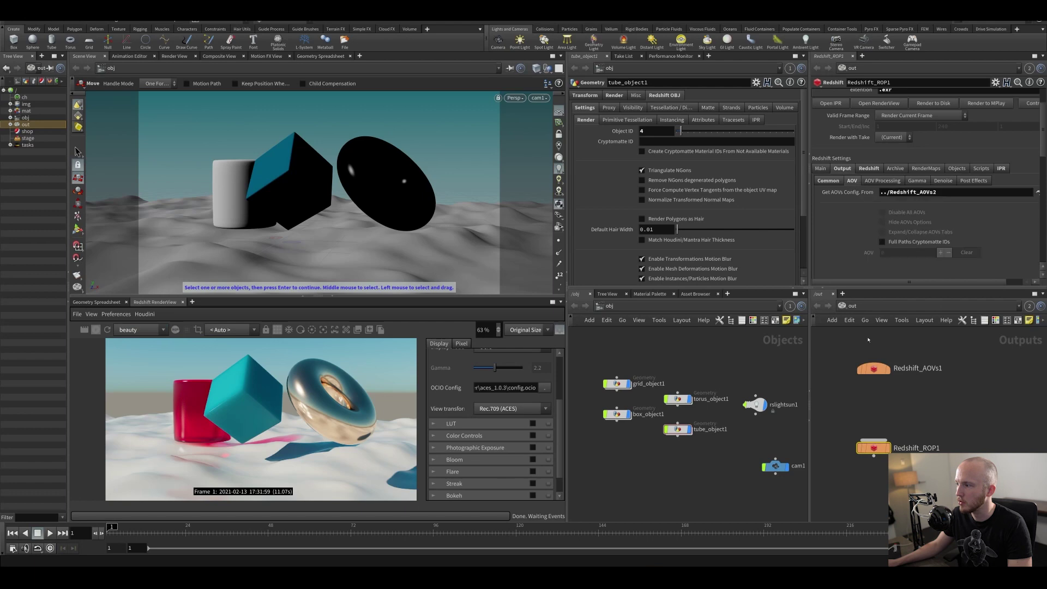
{"action": "left_click_drag", "start_coordinate": [872, 371], "coordinate": [942, 193]}
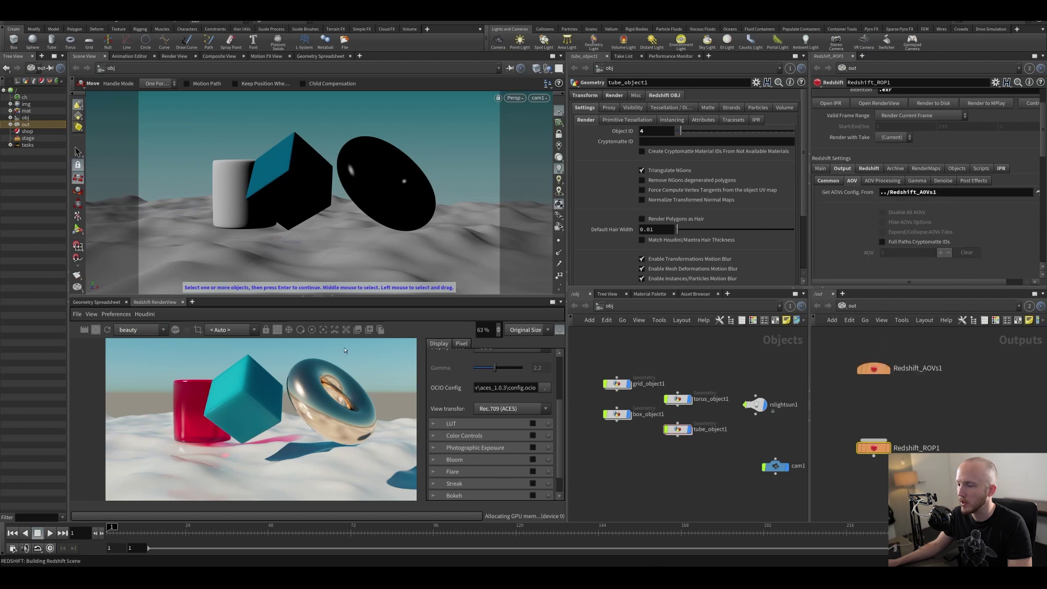
Examine the diffuse and reflection passes in the RenderView while the scene renders.
{"action": "scroll", "coordinate": [266, 452], "scroll_direction": "down", "scroll_amount": 2}
{"action": "scroll", "coordinate": [264, 452], "scroll_direction": "up", "scroll_amount": 2}
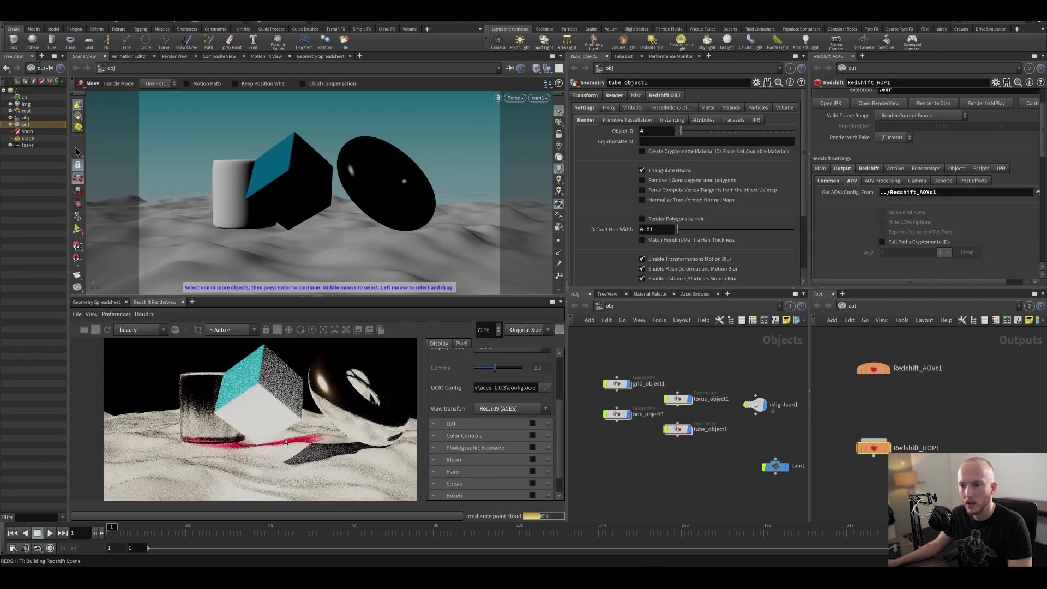
{"action": "scroll", "coordinate": [278, 418], "scroll_direction": "up", "scroll_amount": 1}
{"action": "left_click", "coordinate": [139, 330]}
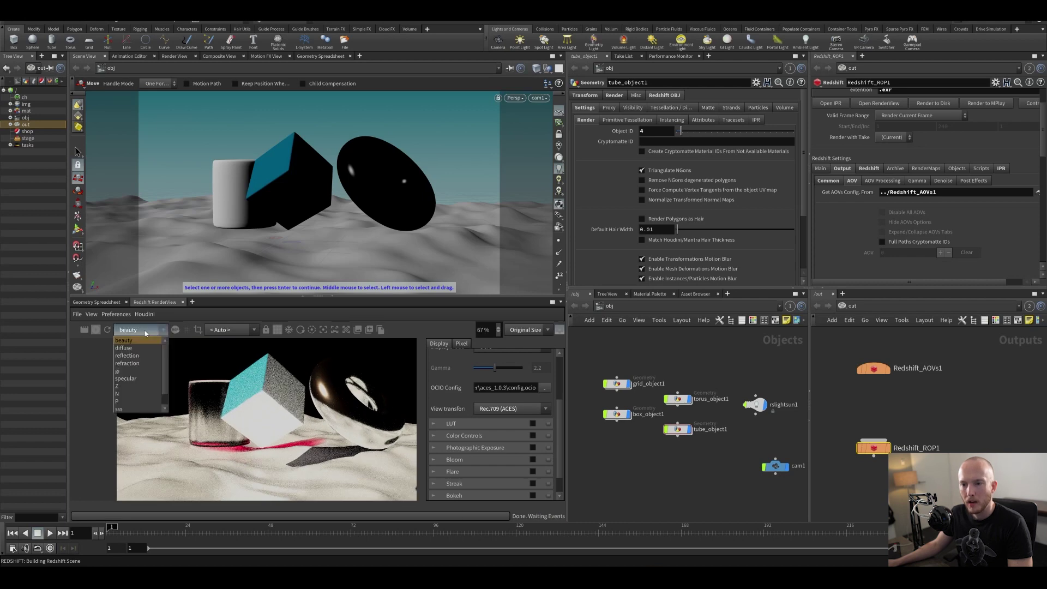
{"action": "scroll", "coordinate": [131, 362], "scroll_direction": "down", "scroll_amount": 1}
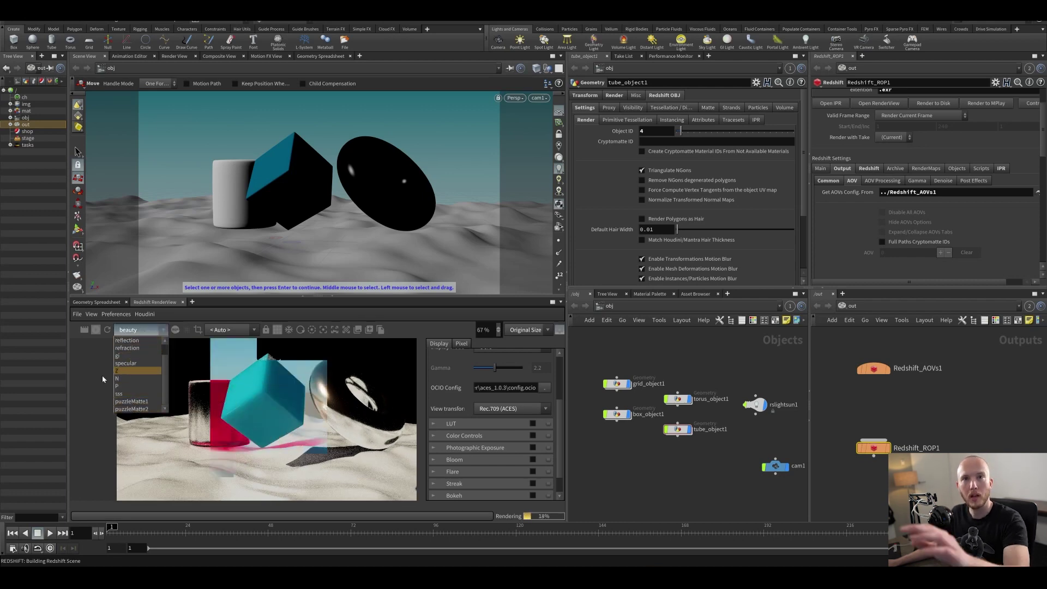
{"action": "scroll", "coordinate": [131, 351], "scroll_direction": "up", "scroll_amount": 1}
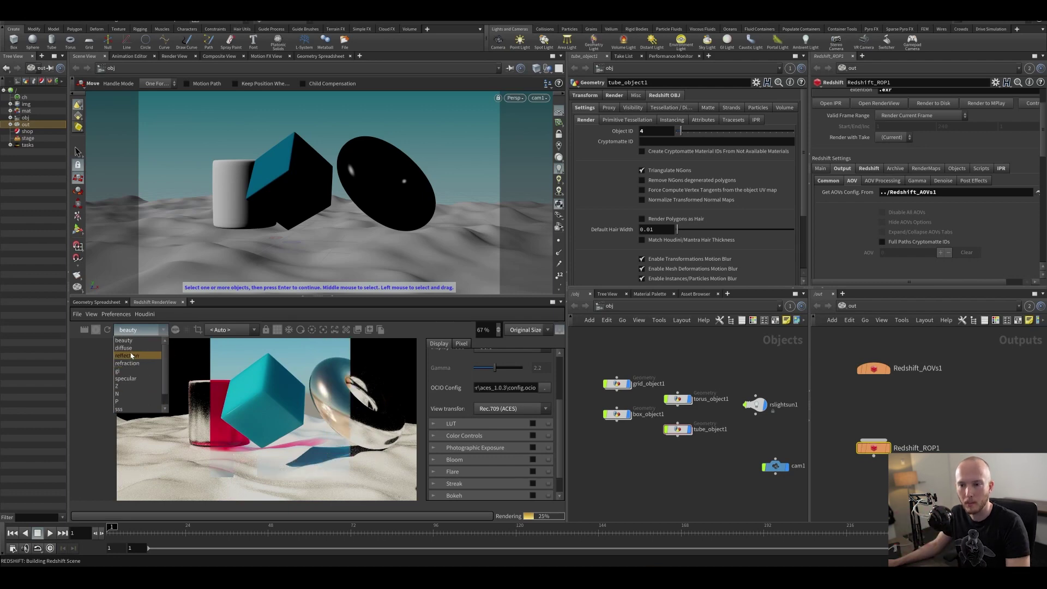
{"action": "left_click", "coordinate": [128, 349]}
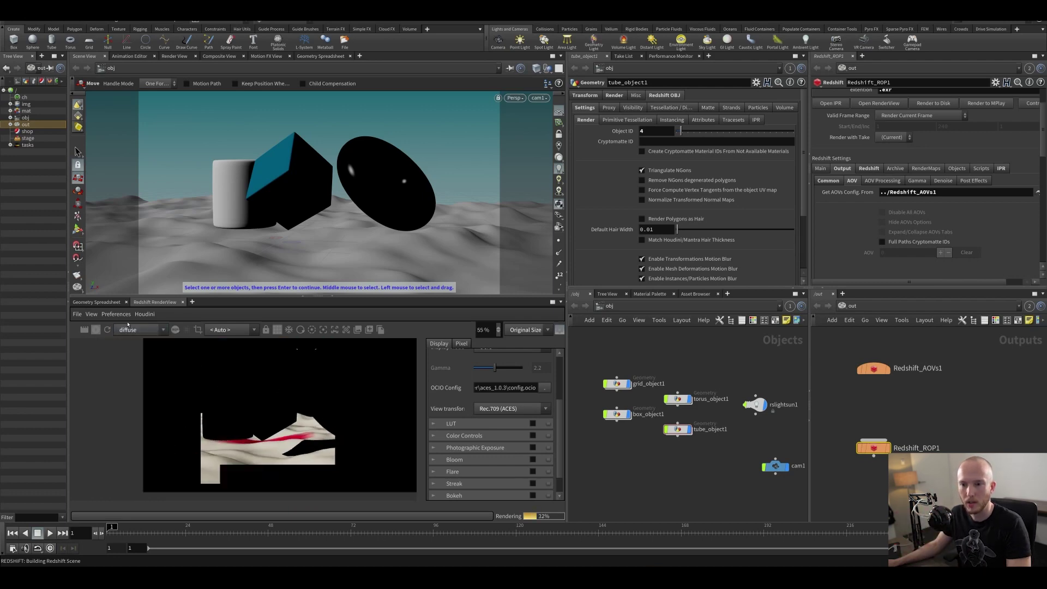
{"action": "left_click", "coordinate": [128, 330]}
{"action": "left_click", "coordinate": [127, 355]}
{"action": "left_click", "coordinate": [139, 329]}
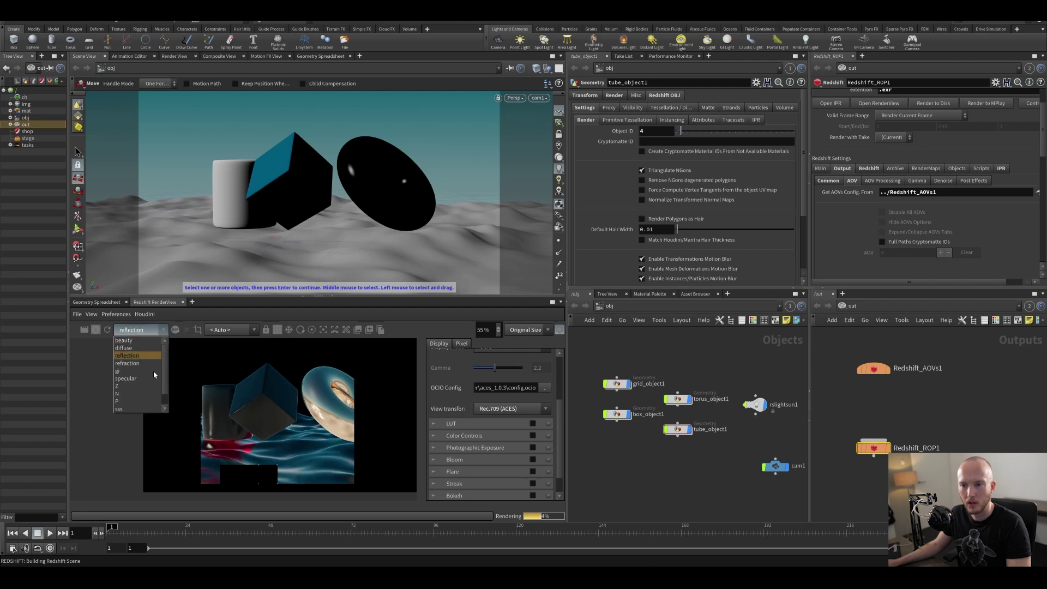
{"action": "left_click", "coordinate": [205, 402]}
Return the RenderView to the beauty pass and inspect the rendered cylinder, cube and torus.
{"action": "scroll", "coordinate": [206, 402], "scroll_direction": "up", "scroll_amount": 2}
{"action": "left_click", "coordinate": [141, 330]}
{"action": "left_click", "coordinate": [149, 341]}
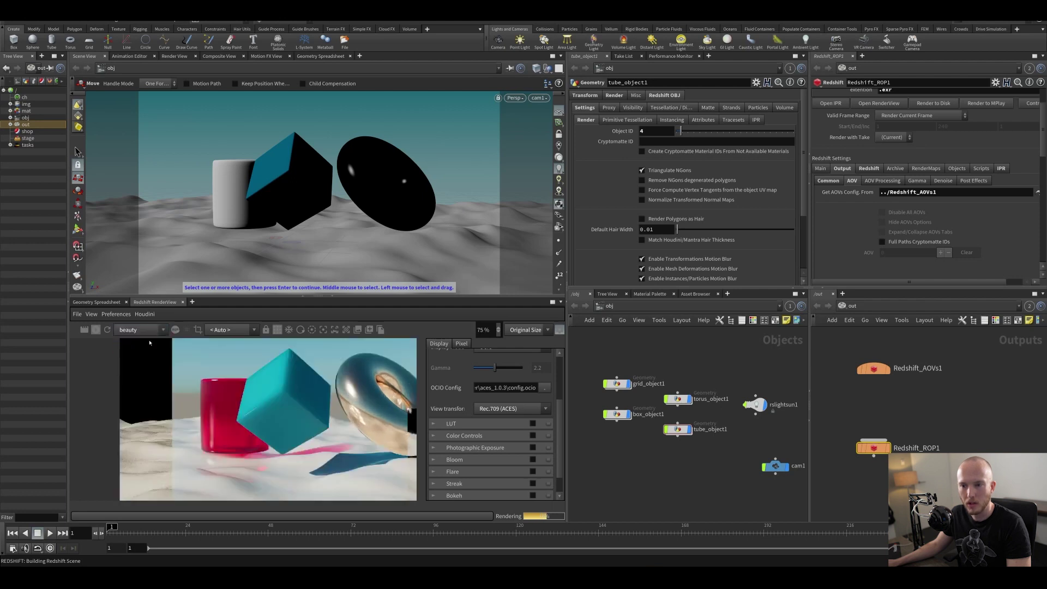
{"action": "middle_click_drag", "start_coordinate": [109, 442], "coordinate": [28, 462]}
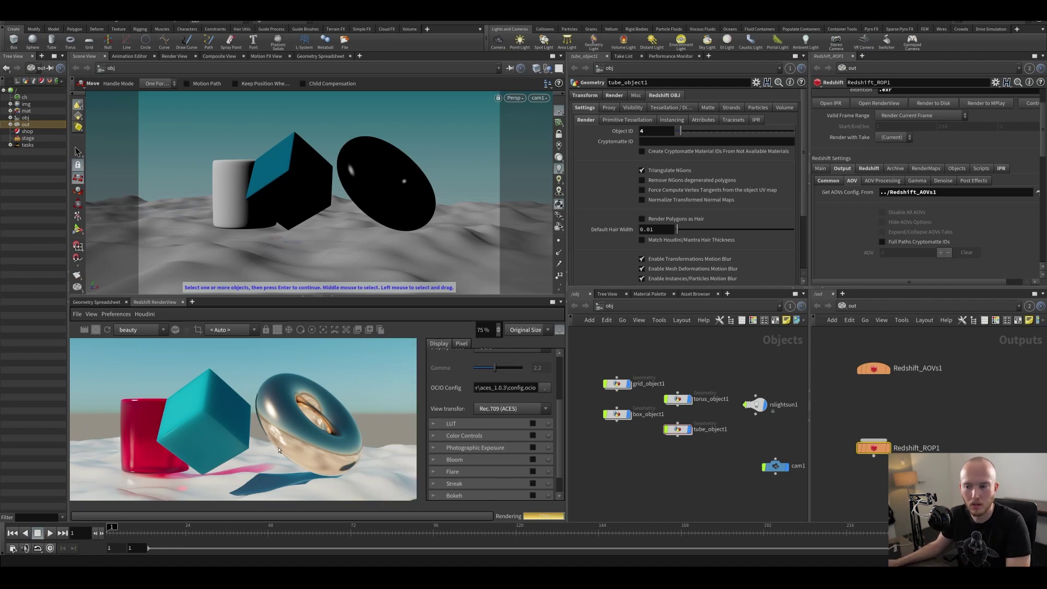
{"action": "scroll", "coordinate": [278, 450], "scroll_direction": "down", "scroll_amount": 2}
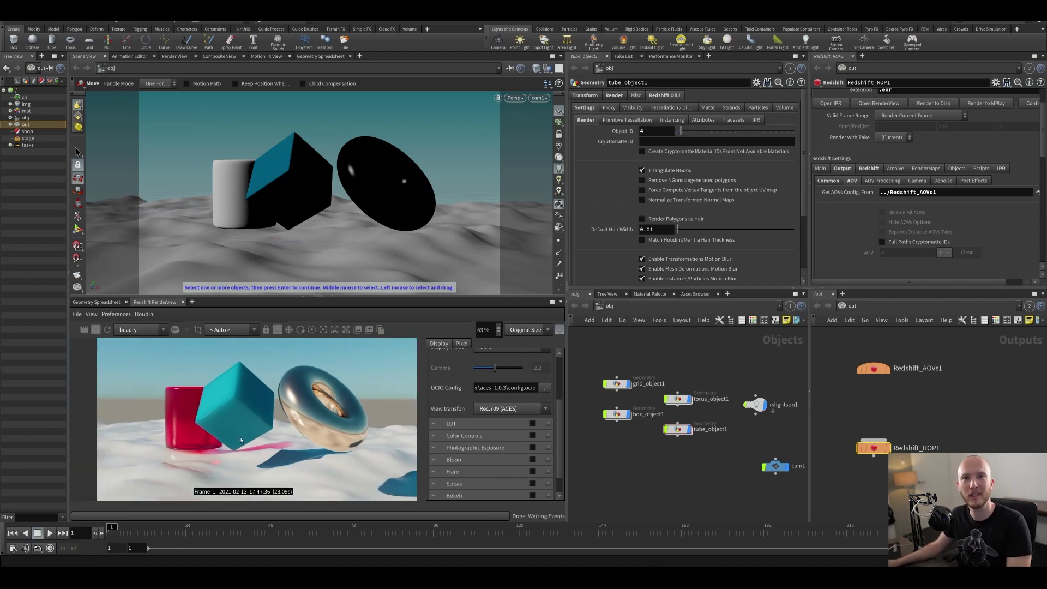
{"action": "scroll", "coordinate": [241, 440], "scroll_direction": "up", "scroll_amount": 2}
Compare the diffuse and reflection AOVs of the finished render in the RenderView.
{"action": "left_click", "coordinate": [139, 329]}
{"action": "left_click", "coordinate": [125, 353]}
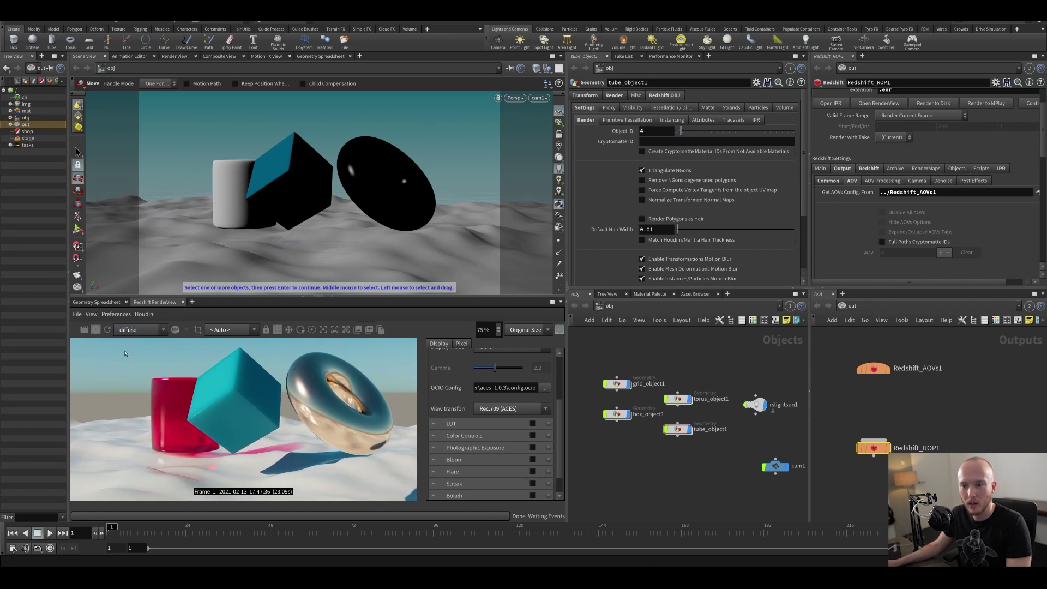
{"action": "scroll", "coordinate": [125, 353], "scroll_direction": "up", "scroll_amount": 4}
{"action": "left_click", "coordinate": [129, 329]}
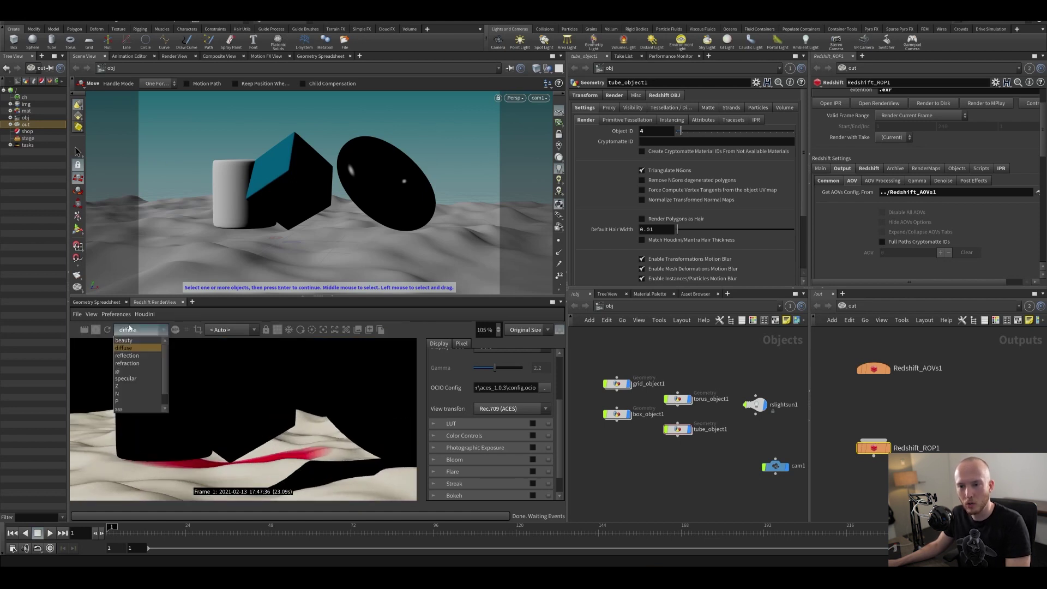
{"action": "left_click", "coordinate": [127, 355]}
{"action": "scroll", "coordinate": [131, 354], "scroll_direction": "down", "scroll_amount": 1}
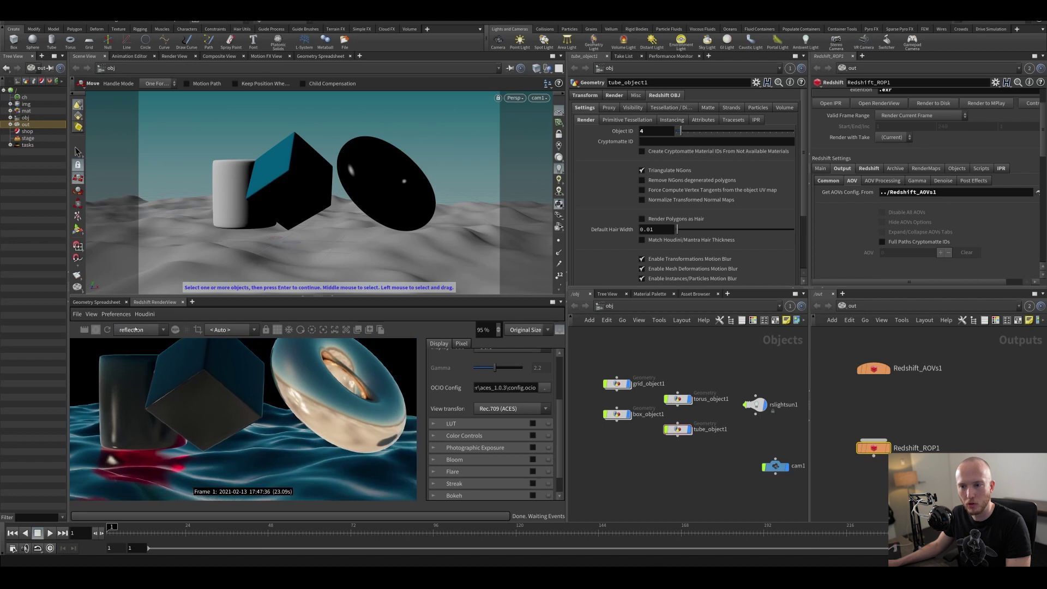
{"action": "left_click", "coordinate": [135, 329]}
{"action": "left_click", "coordinate": [134, 347]}
{"action": "left_click", "coordinate": [134, 330]}
{"action": "left_click", "coordinate": [131, 357]}
Display the refraction AOV and the gi AOV in the RenderView.
{"action": "left_click", "coordinate": [133, 329]}
{"action": "left_click", "coordinate": [127, 363]}
{"action": "left_click", "coordinate": [134, 330]}
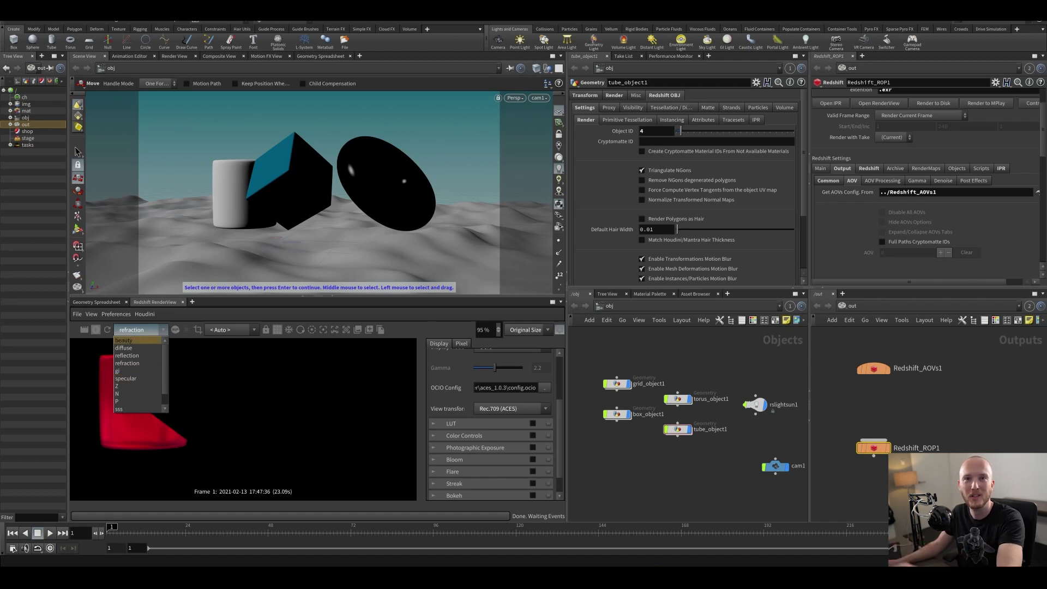
{"action": "left_click", "coordinate": [124, 371]}
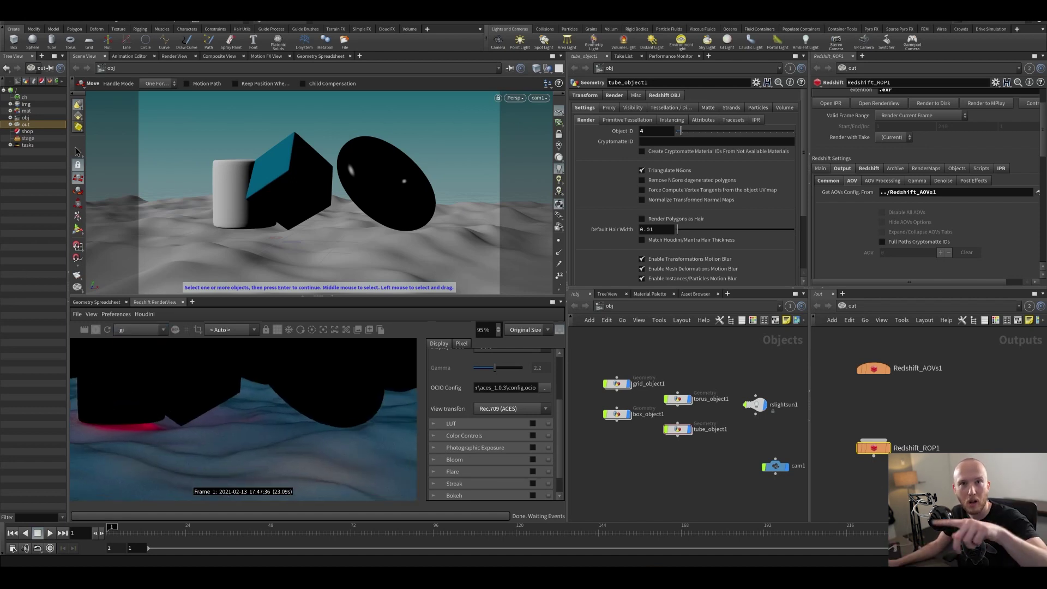
Display the specular AOV and the Z depth AOV in the RenderView.
{"action": "left_click", "coordinate": [140, 329]}
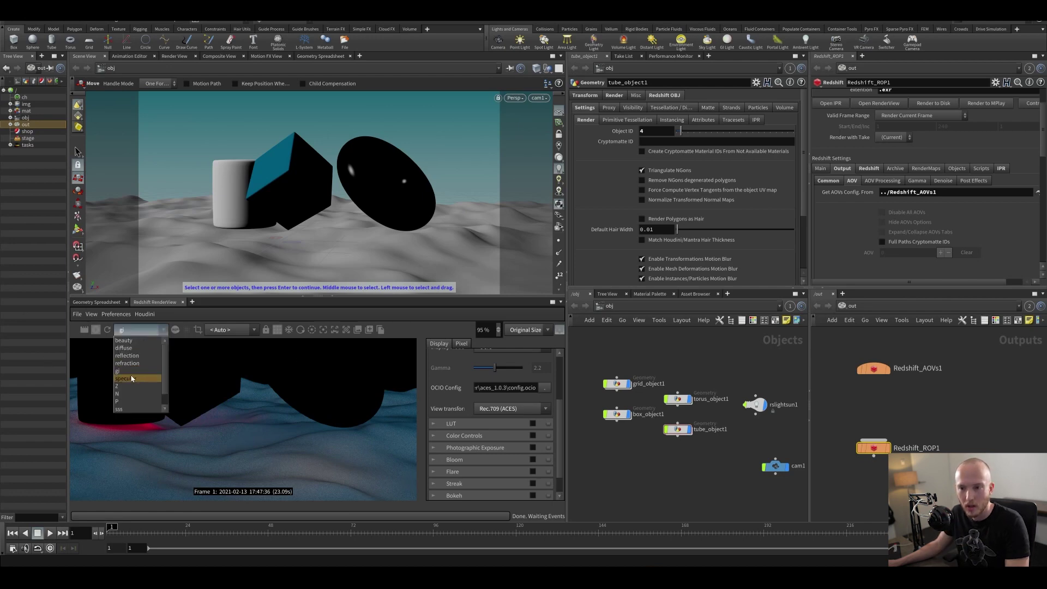
{"action": "left_click", "coordinate": [131, 375]}
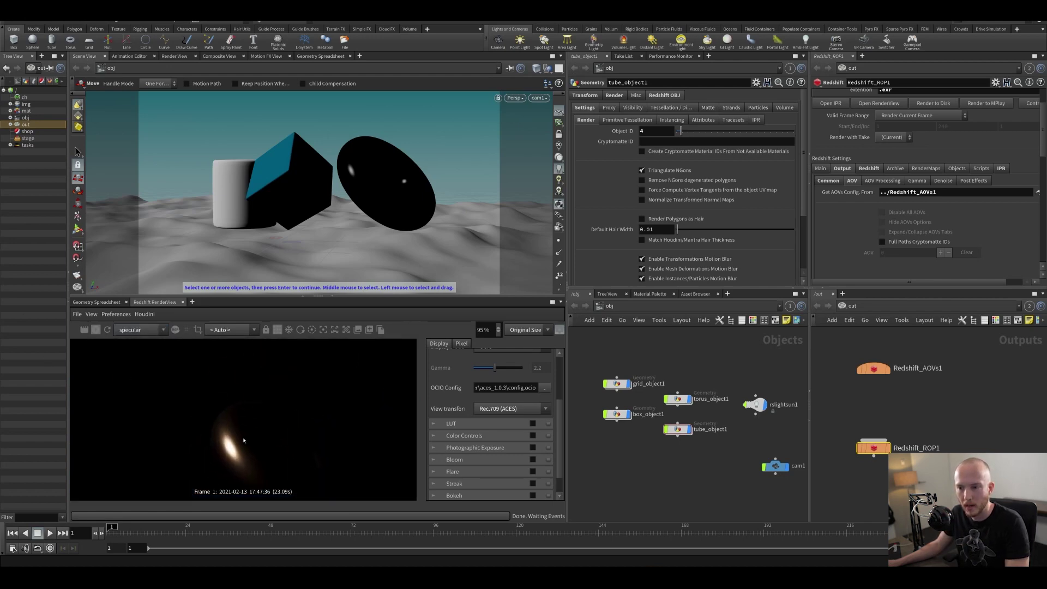
{"action": "left_click", "coordinate": [128, 330]}
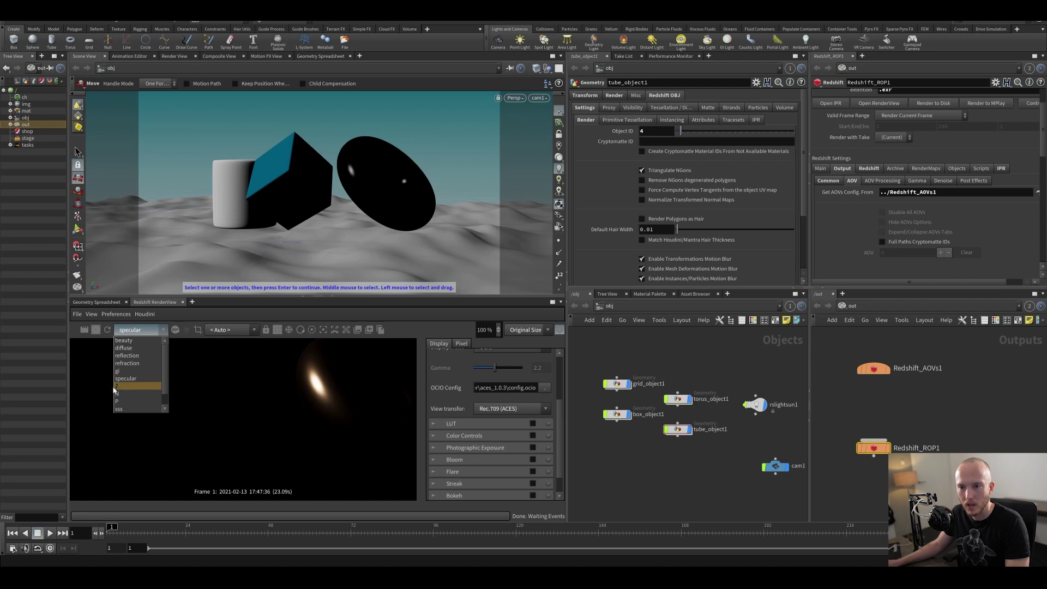
{"action": "left_click", "coordinate": [210, 427]}
{"action": "left_click", "coordinate": [139, 330]}
{"action": "left_click", "coordinate": [135, 480]}
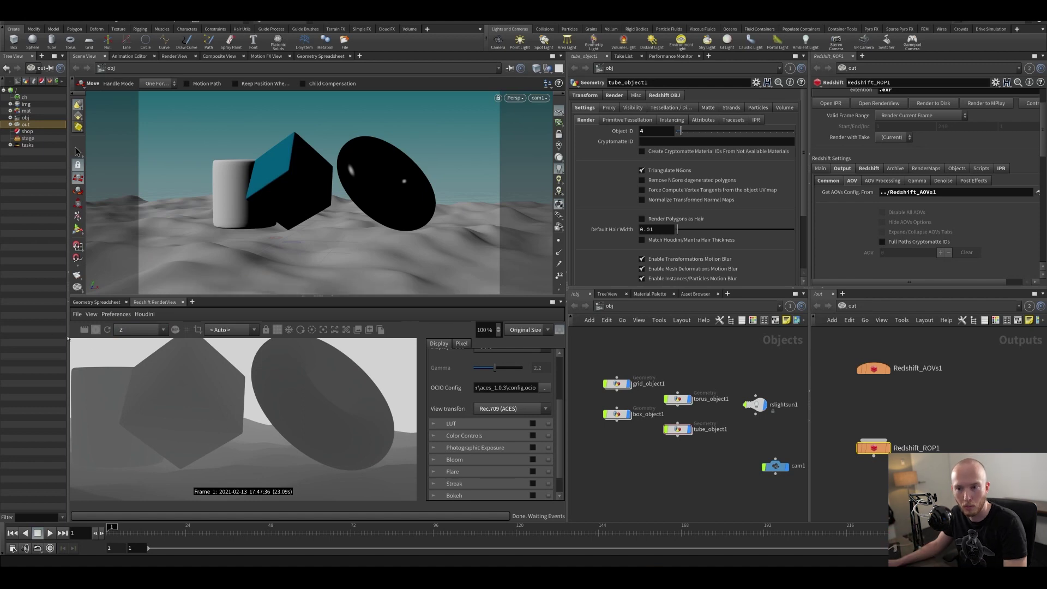
View the N, P and sss AOVs one after another in the RenderView.
{"action": "left_click", "coordinate": [131, 330]}
{"action": "left_click", "coordinate": [123, 394]}
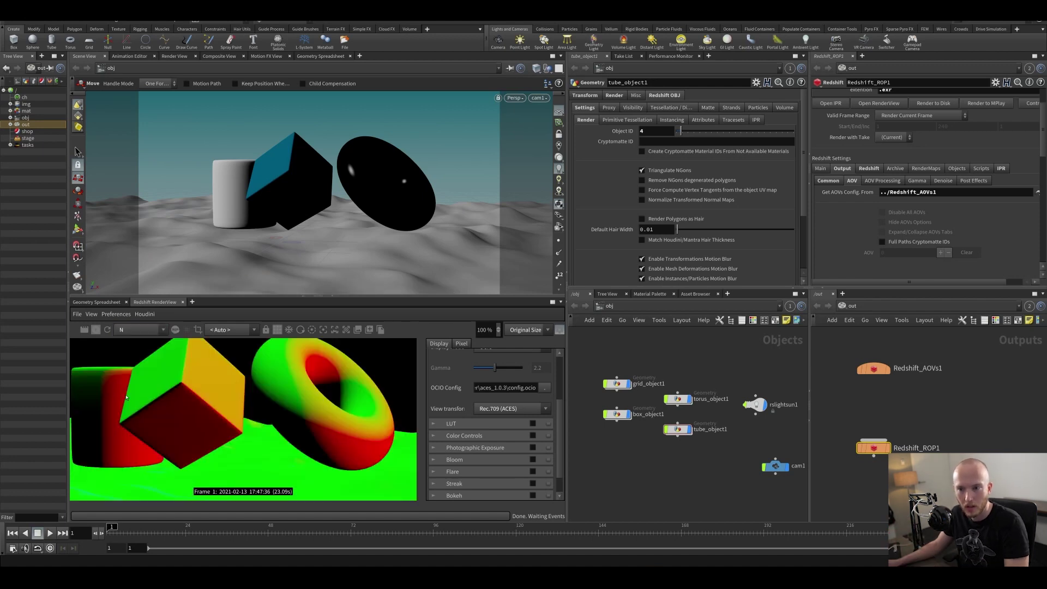
{"action": "left_click", "coordinate": [149, 330]}
{"action": "left_click", "coordinate": [141, 366]}
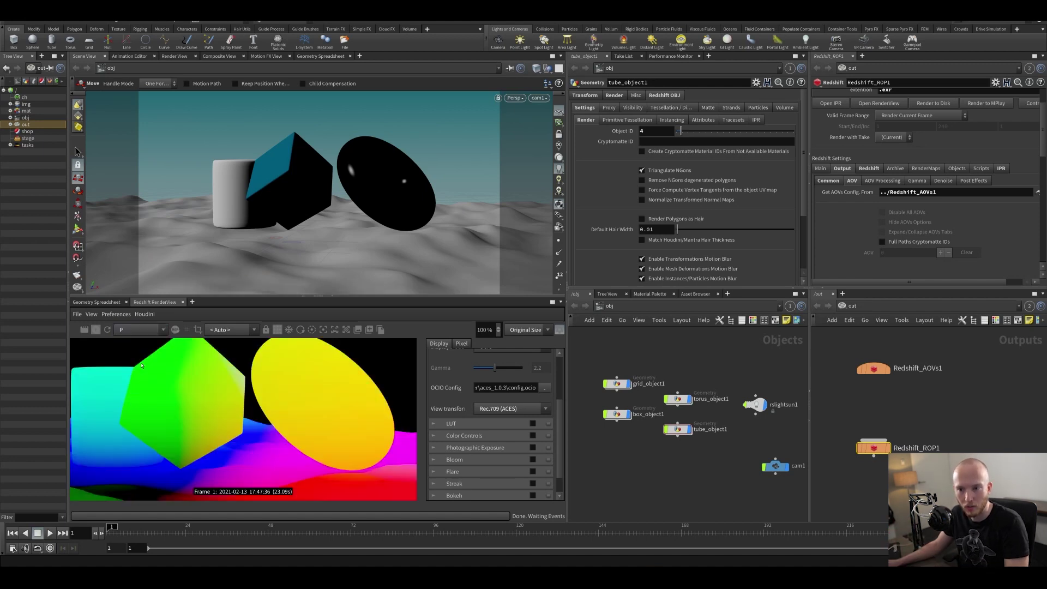
{"action": "left_click", "coordinate": [134, 330]}
{"action": "left_click", "coordinate": [135, 412]}
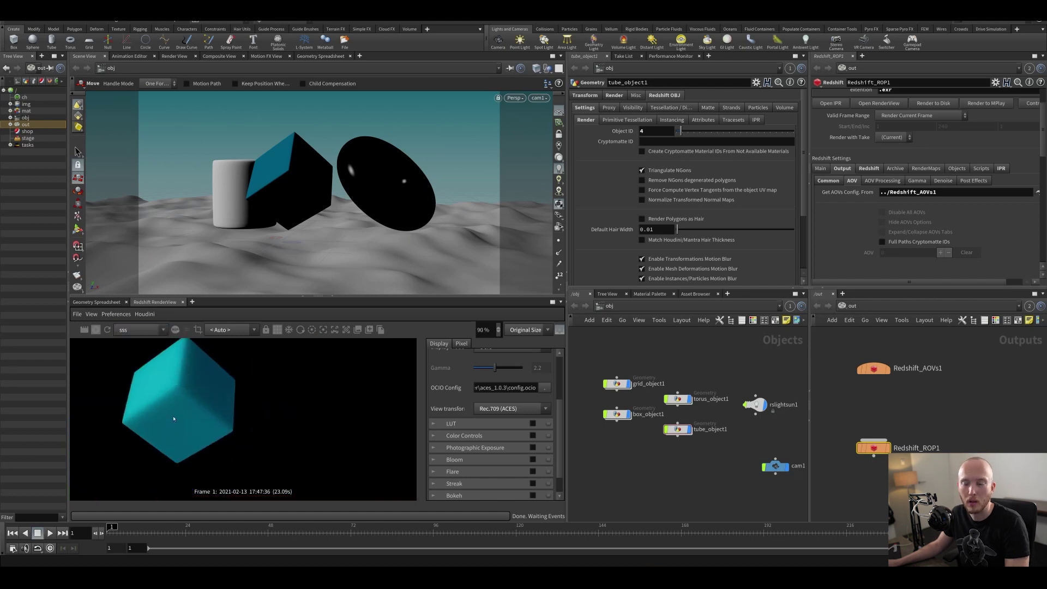
Switch the RenderView back to the beauty pass and inspect the teal cube up close.
{"action": "left_click", "coordinate": [154, 329]}
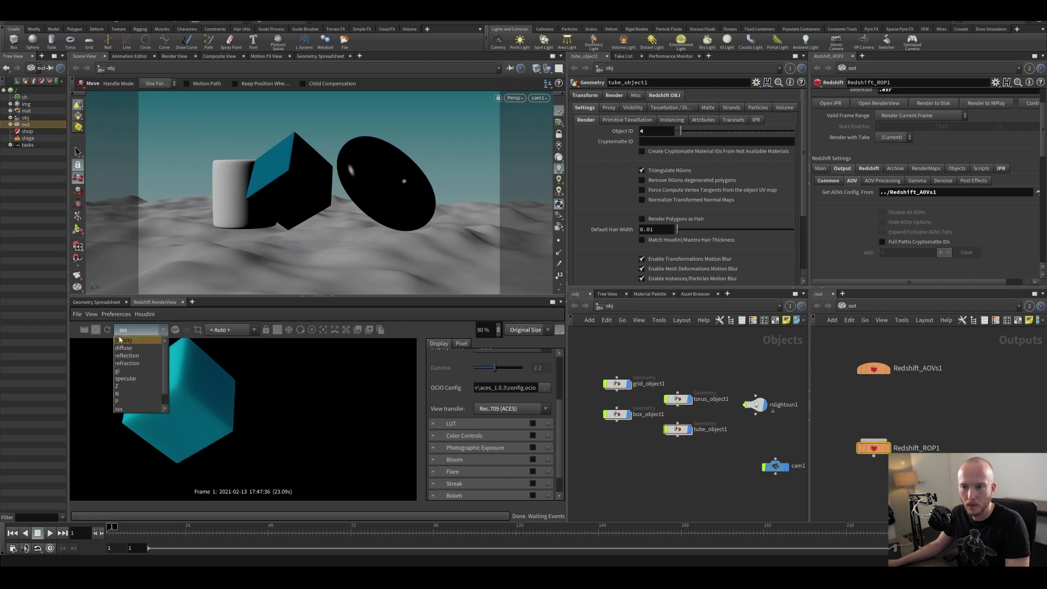
{"action": "left_click", "coordinate": [124, 340]}
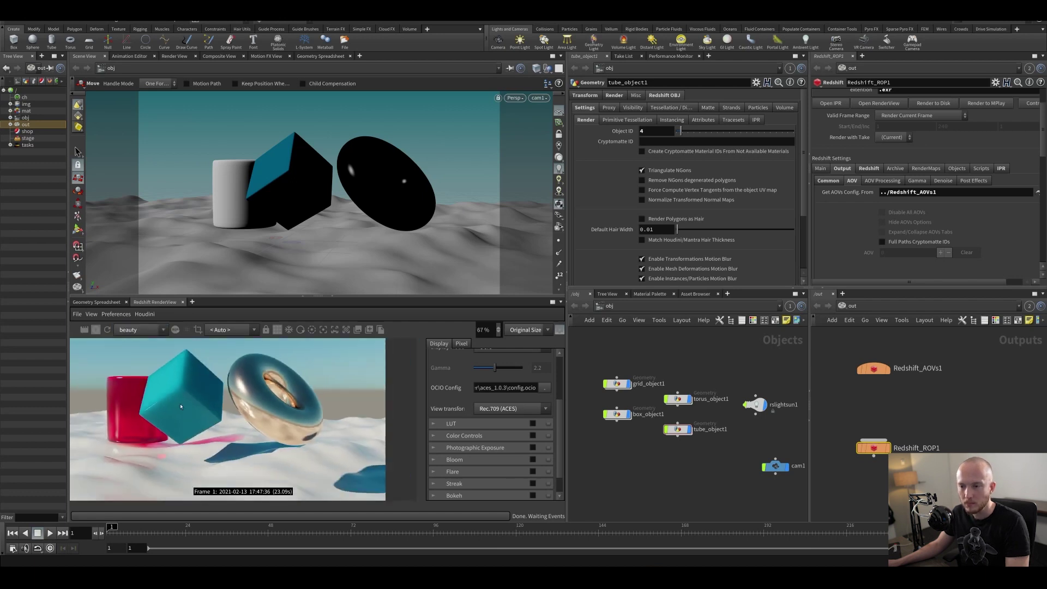
{"action": "scroll", "coordinate": [177, 421], "scroll_direction": "down", "scroll_amount": 3}
{"action": "scroll", "coordinate": [210, 414], "scroll_direction": "up", "scroll_amount": 5}
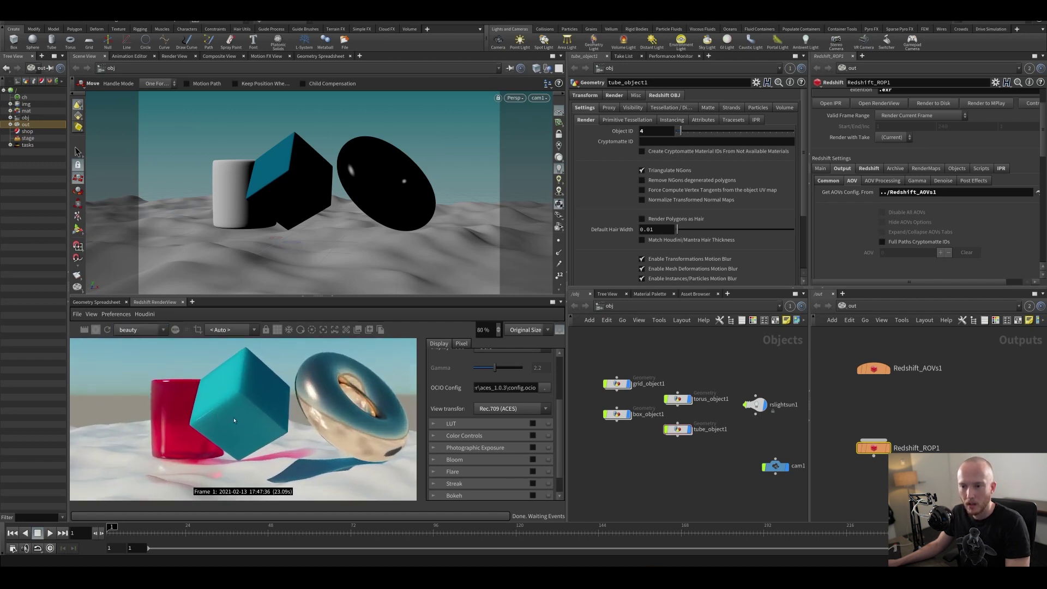
Display the diffuse AOV and inspect it up close, and switch the RenderView to the reflection AOV.
{"action": "left_click", "coordinate": [139, 330]}
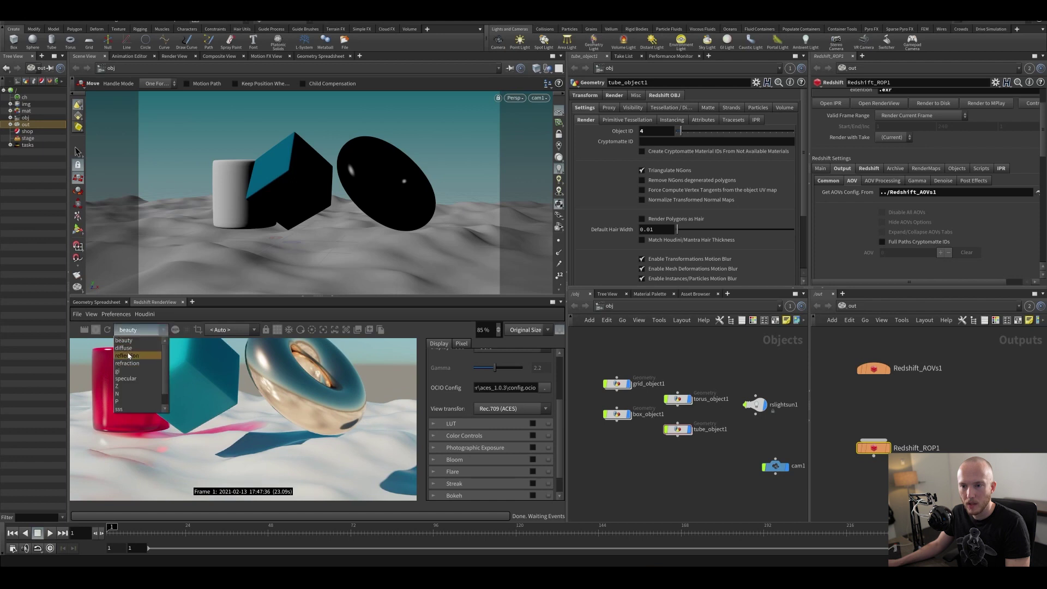
{"action": "left_click", "coordinate": [128, 350]}
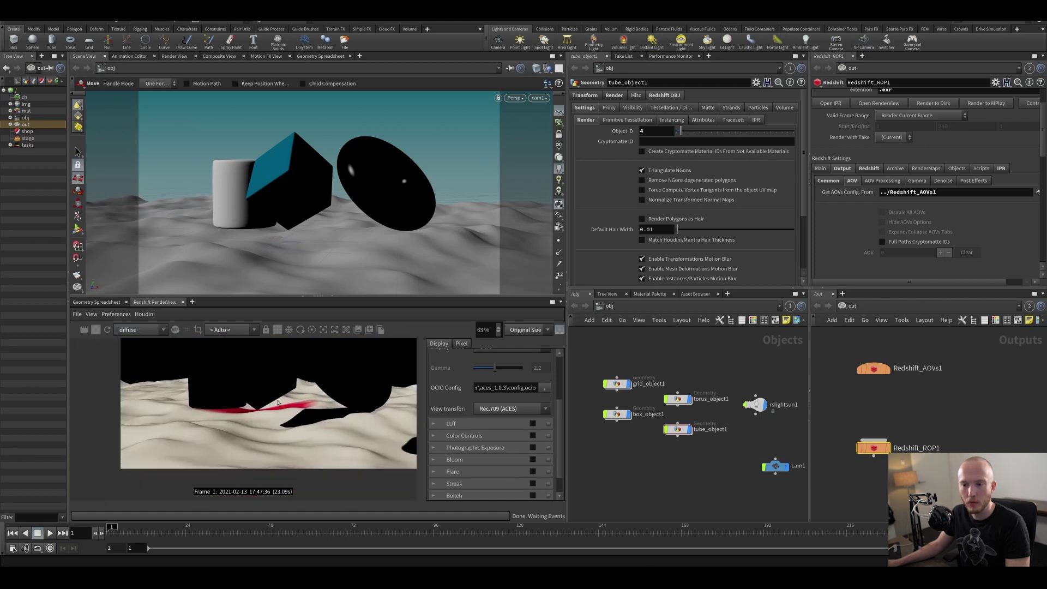
{"action": "scroll", "coordinate": [243, 442], "scroll_direction": "up", "scroll_amount": 2}
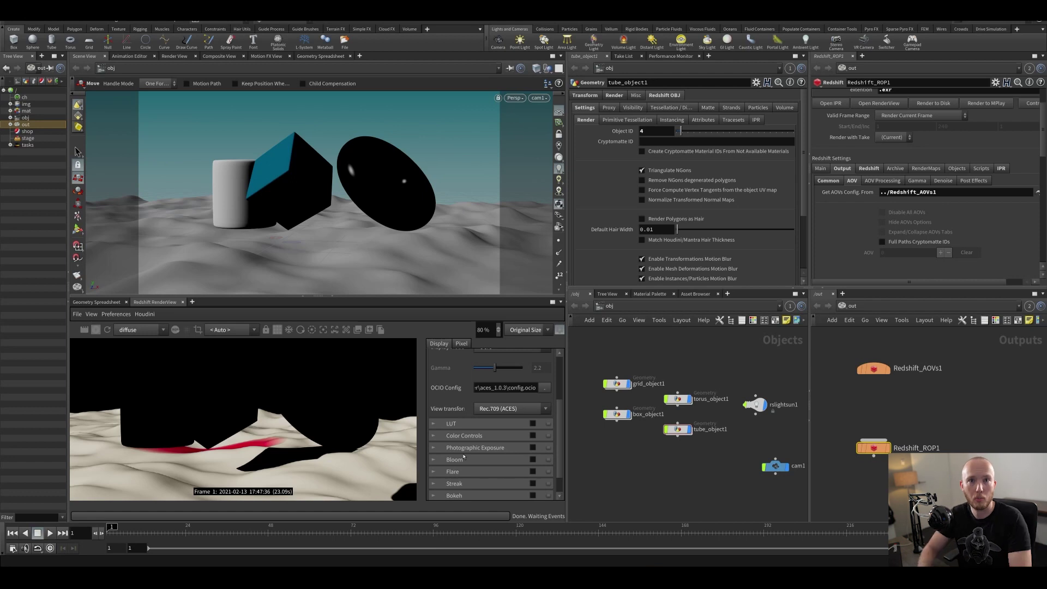
{"action": "left_click", "coordinate": [131, 330]}
{"action": "left_click", "coordinate": [132, 356]}
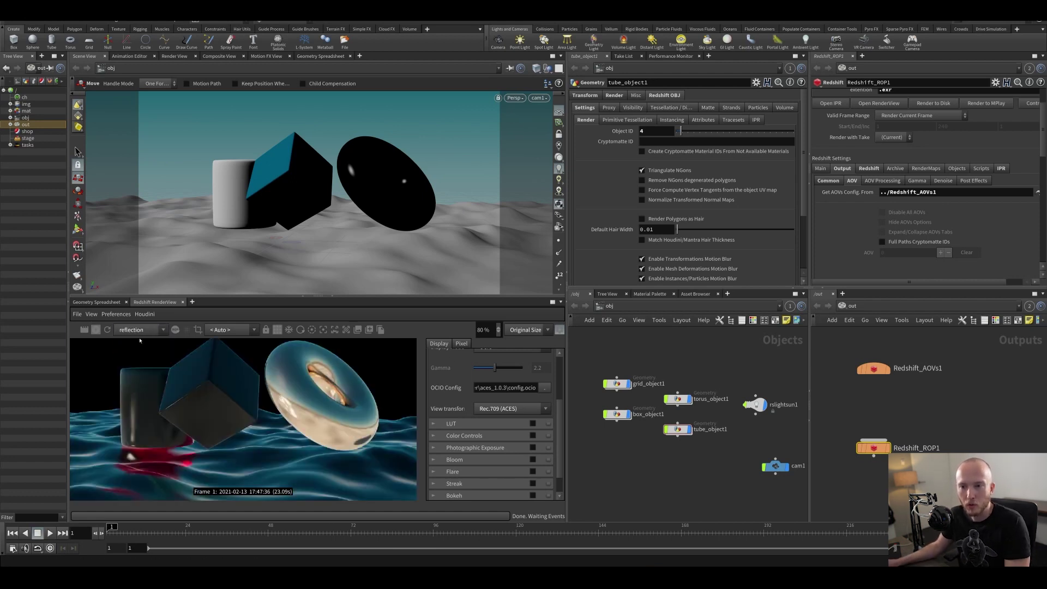
Look through the RenderView's list of available AOVs, from beauty to the puzzleMatte passes.
{"action": "left_click", "coordinate": [137, 330]}
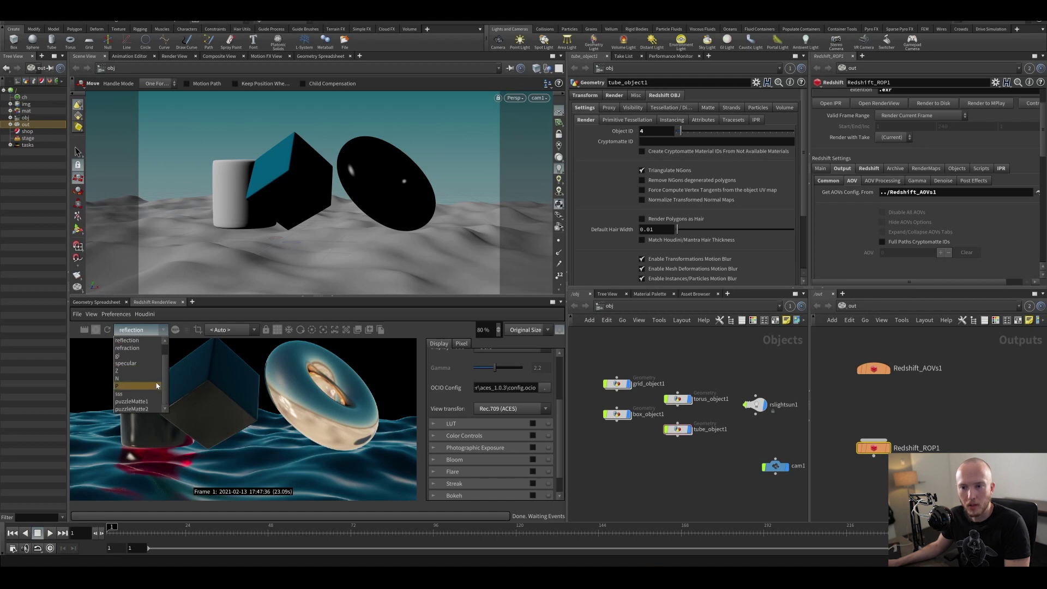
{"action": "scroll", "coordinate": [142, 393], "scroll_direction": "up", "scroll_amount": 2}
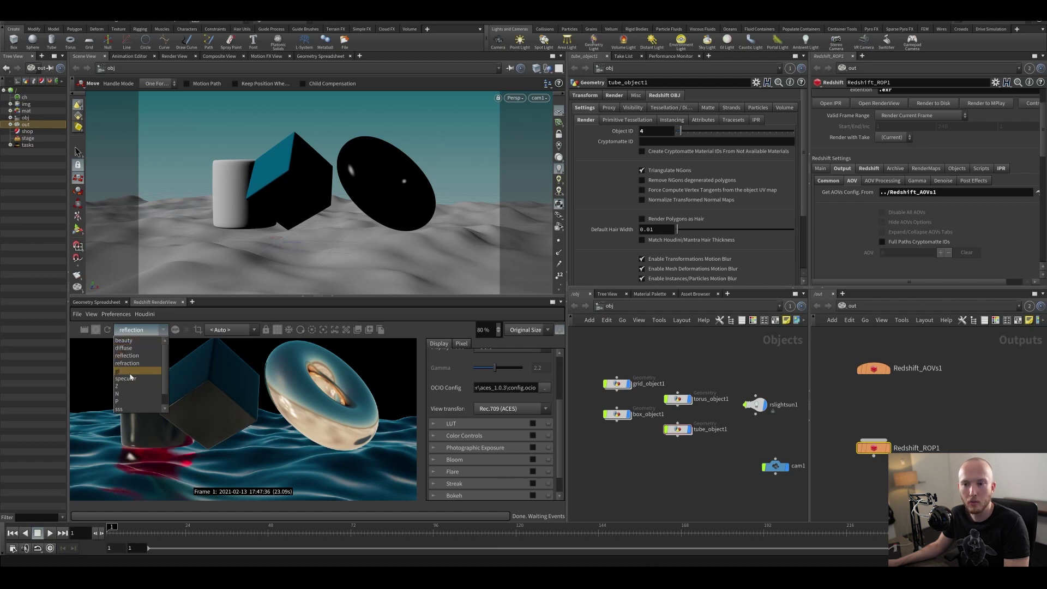
{"action": "scroll", "coordinate": [133, 394], "scroll_direction": "down", "scroll_amount": 1}
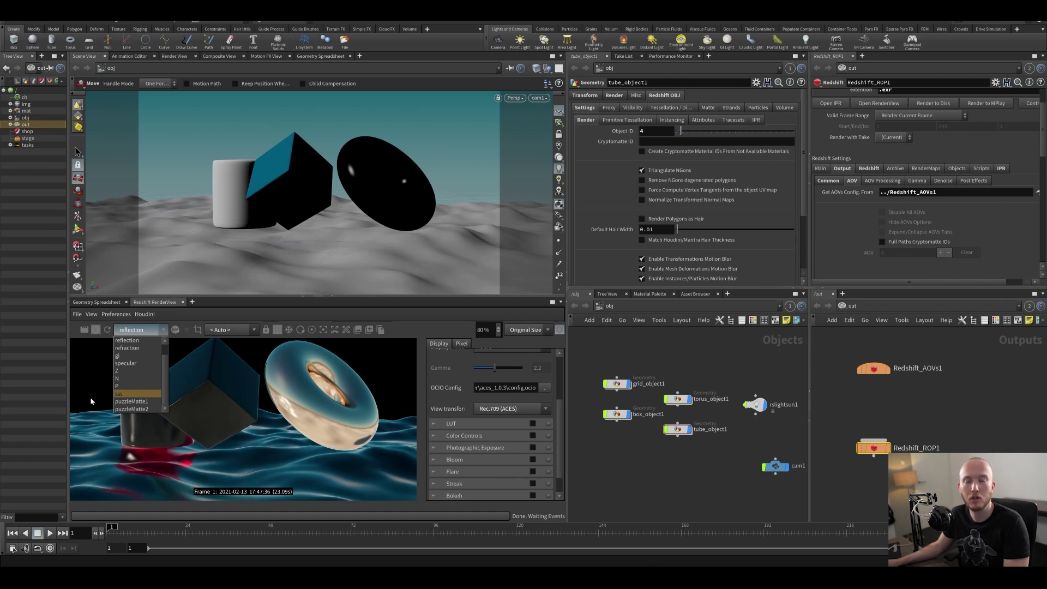
{"action": "scroll", "coordinate": [148, 372], "scroll_direction": "up", "scroll_amount": 1}
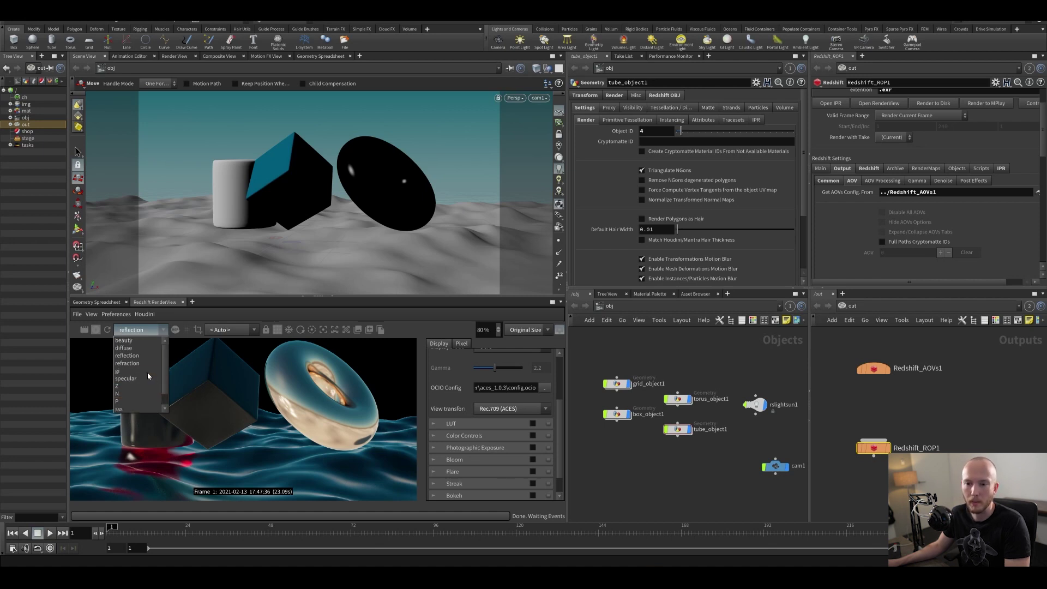
{"action": "scroll", "coordinate": [147, 375], "scroll_direction": "down", "scroll_amount": 1}
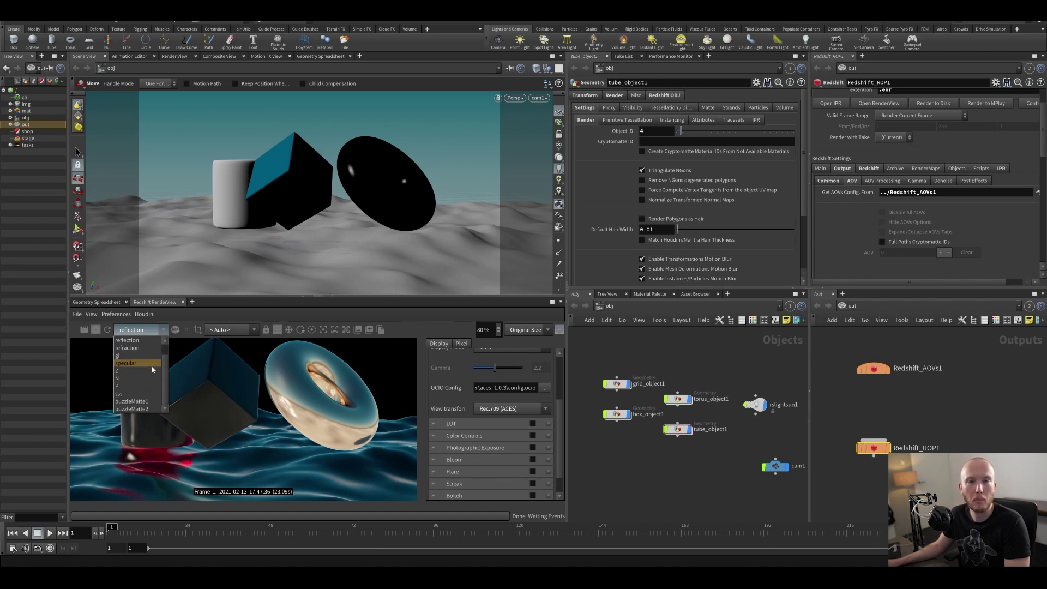
{"action": "scroll", "coordinate": [152, 371], "scroll_direction": "up", "scroll_amount": 1}
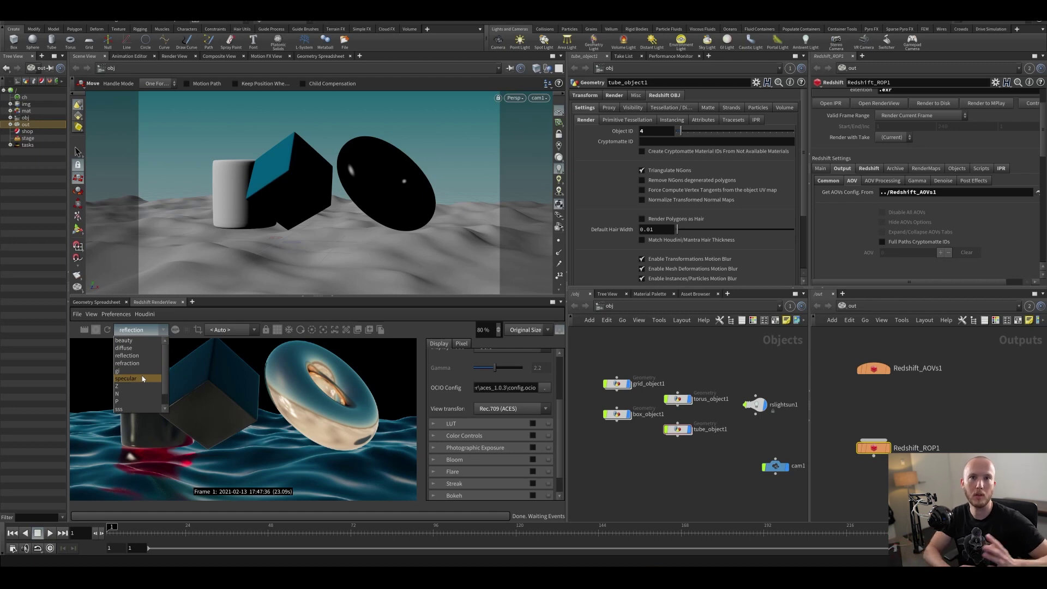
{"action": "scroll", "coordinate": [142, 382], "scroll_direction": "down", "scroll_amount": 1}
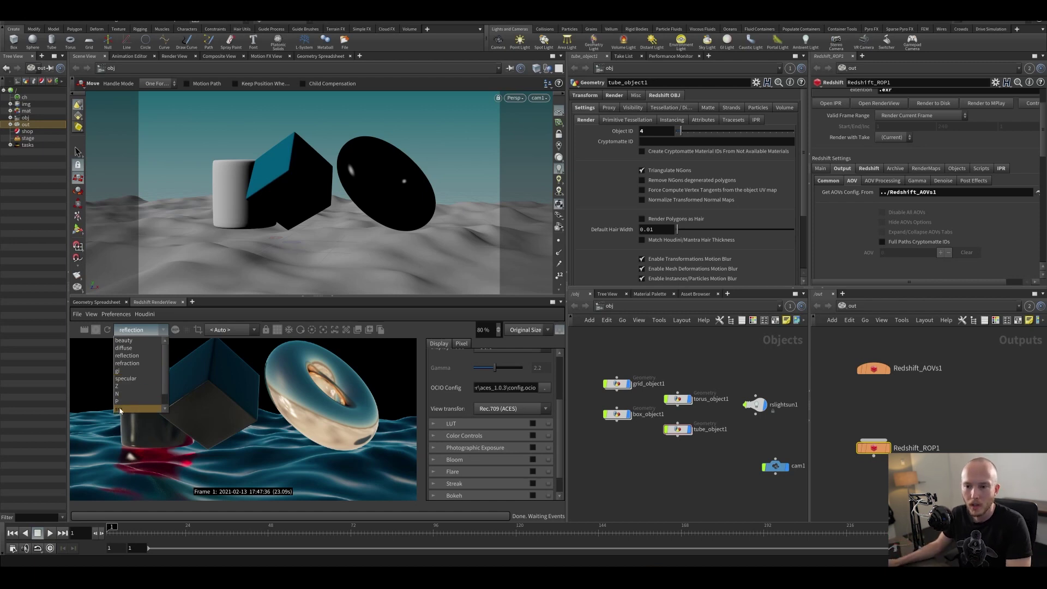
{"action": "scroll", "coordinate": [140, 386], "scroll_direction": "up", "scroll_amount": 1}
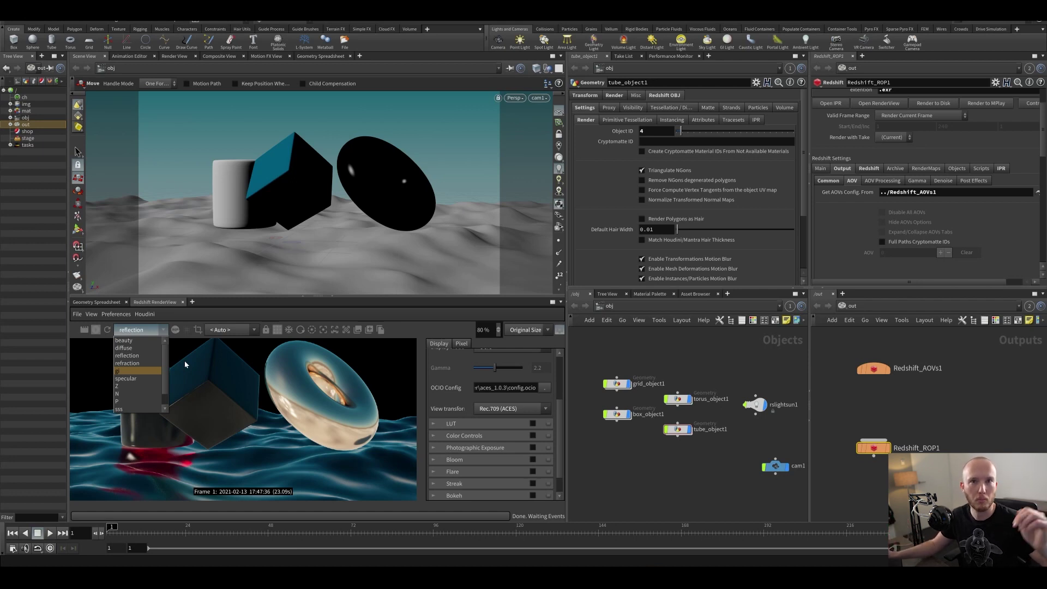
Display the Z depth AOV in the RenderView and examine the objects' depth shading at several magnifications.
{"action": "left_click", "coordinate": [131, 386]}
{"action": "scroll", "coordinate": [301, 419], "scroll_direction": "up", "scroll_amount": 1}
{"action": "scroll", "coordinate": [263, 420], "scroll_direction": "down", "scroll_amount": 3}
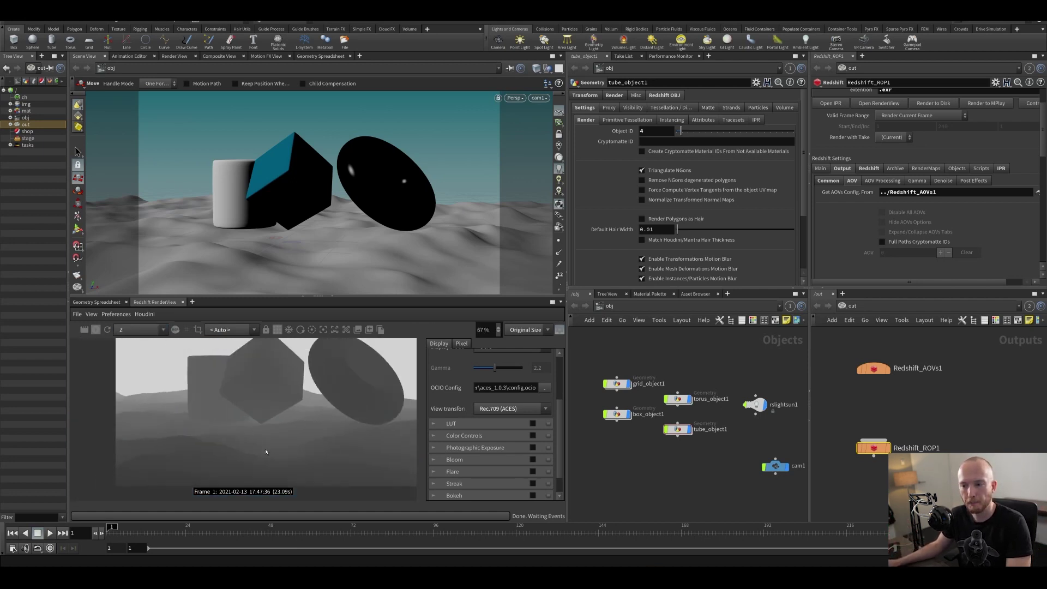
{"action": "scroll", "coordinate": [263, 420], "scroll_direction": "down", "scroll_amount": 1}
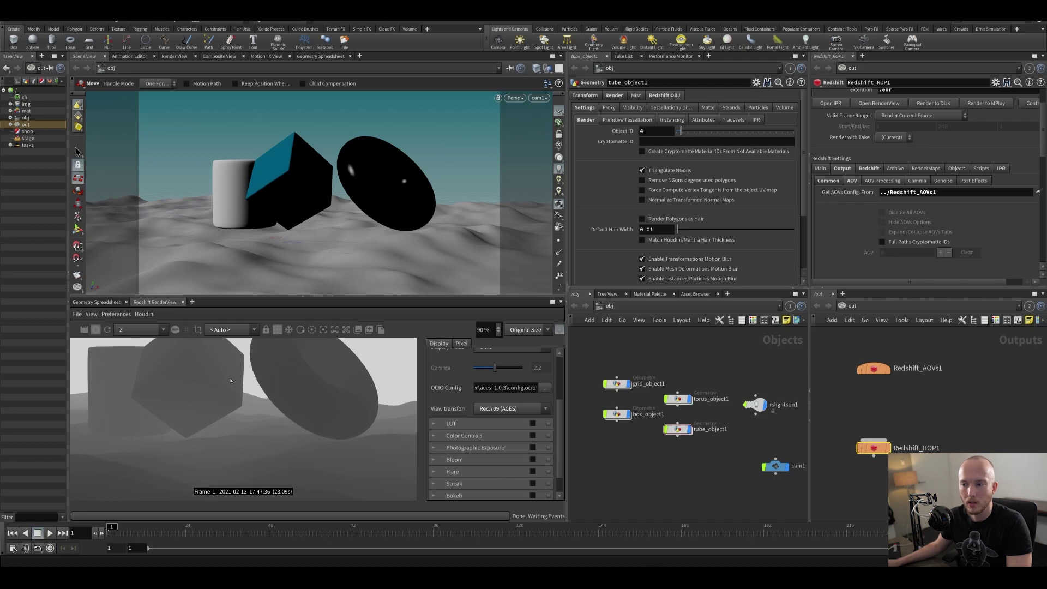
{"action": "scroll", "coordinate": [231, 381], "scroll_direction": "down", "scroll_amount": 3}
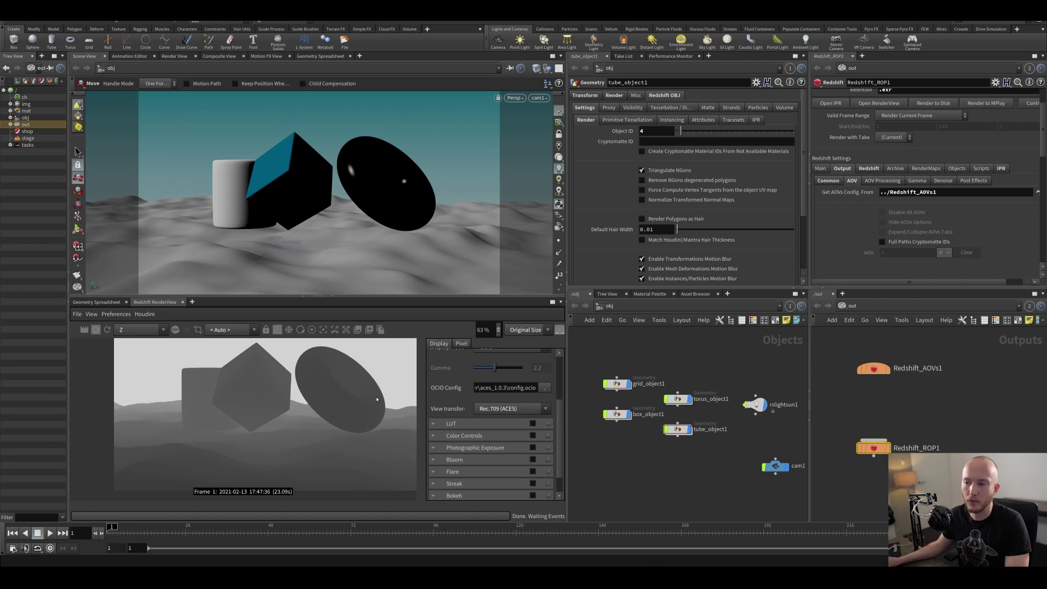
{"action": "scroll", "coordinate": [281, 423], "scroll_direction": "down", "scroll_amount": 2}
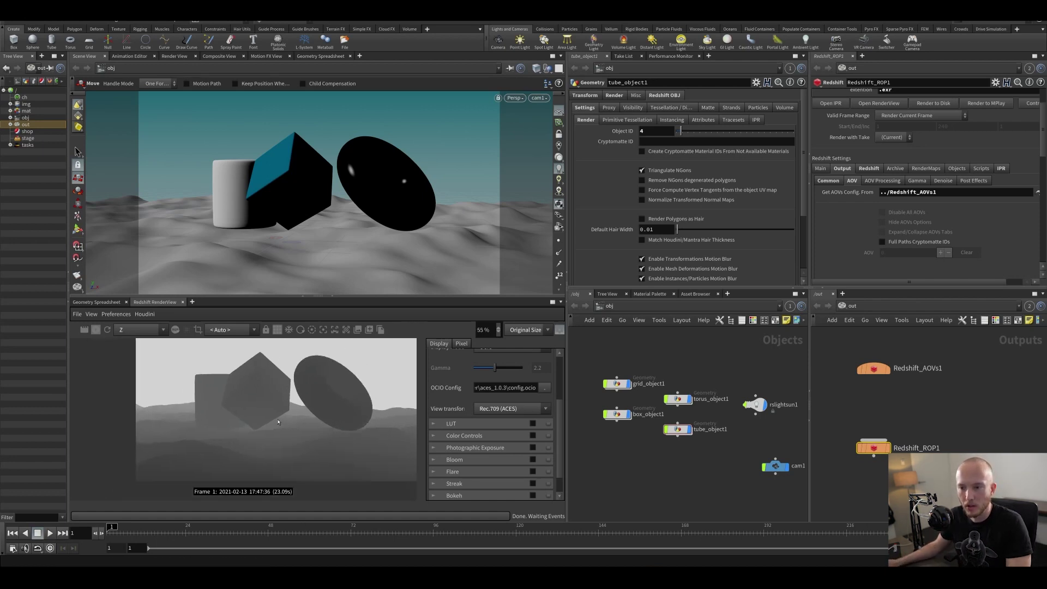
{"action": "scroll", "coordinate": [278, 421], "scroll_direction": "up", "scroll_amount": 3}
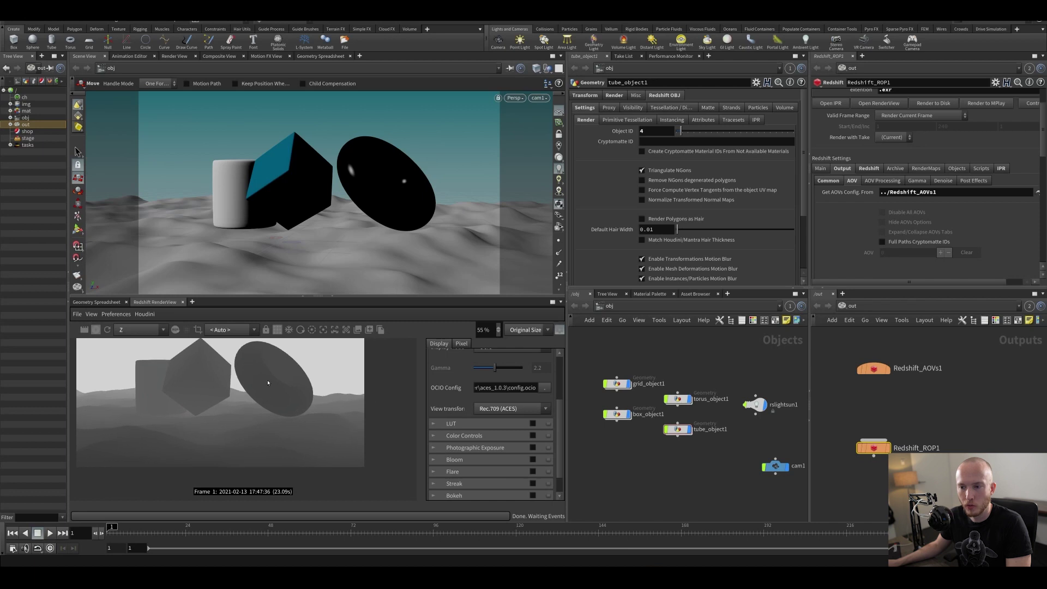
Display the N (normals) AOV in the RenderView and examine the colours on the cube and torus.
{"action": "left_click", "coordinate": [126, 331]}
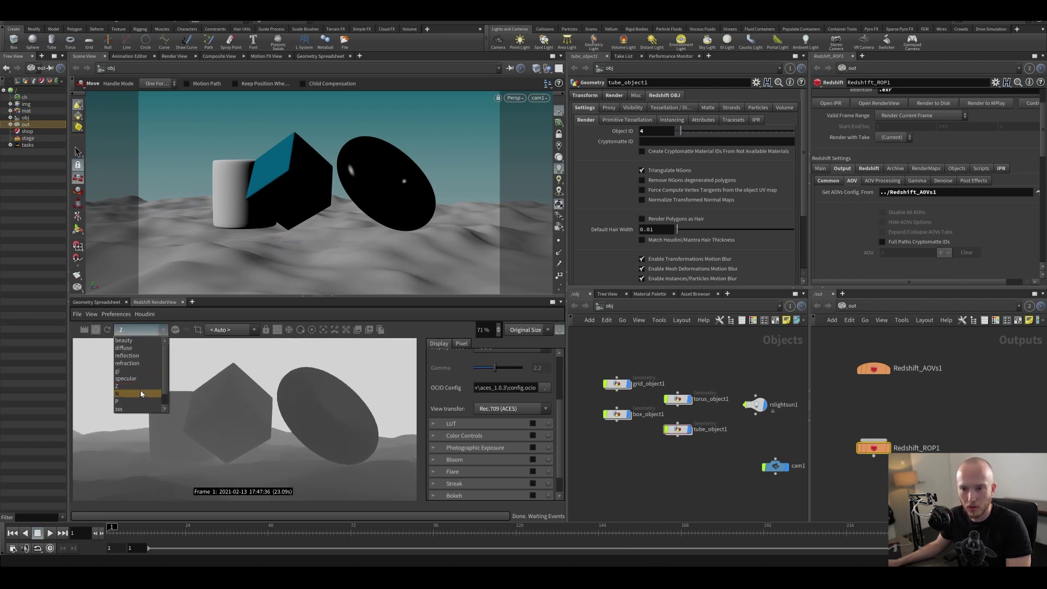
{"action": "left_click", "coordinate": [140, 393]}
{"action": "left_click_drag", "start_coordinate": [257, 433], "coordinate": [220, 408]}
{"action": "scroll", "coordinate": [255, 438], "scroll_direction": "down", "scroll_amount": 3}
{"action": "scroll", "coordinate": [248, 431], "scroll_direction": "up", "scroll_amount": 3}
{"action": "scroll", "coordinate": [252, 431], "scroll_direction": "up", "scroll_amount": 3}
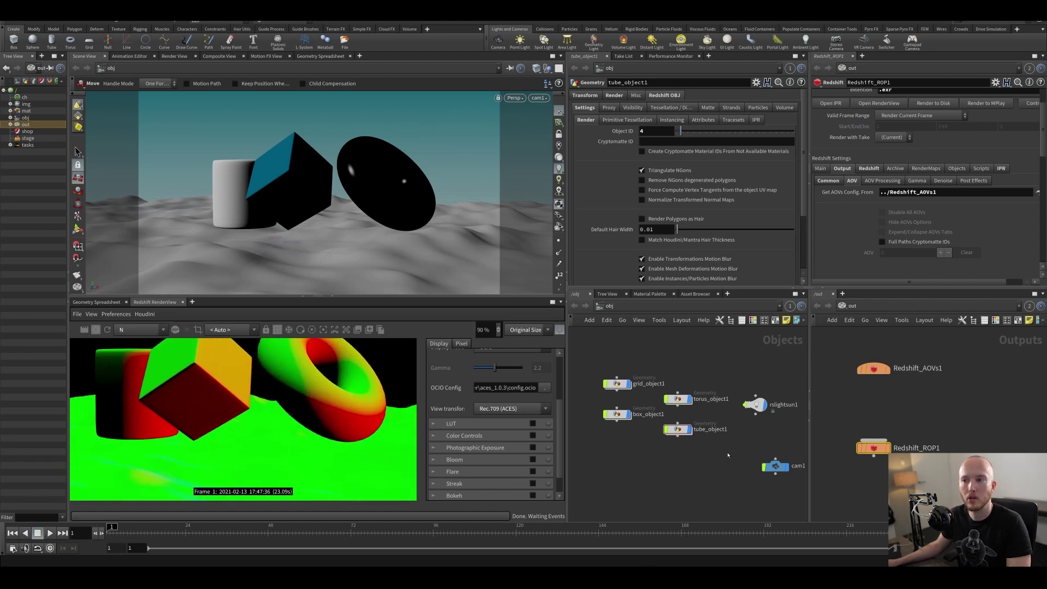
Turn on the display of normals in the scene viewport and compare them with the rendered N AOV.
{"action": "left_click", "coordinate": [559, 252]}
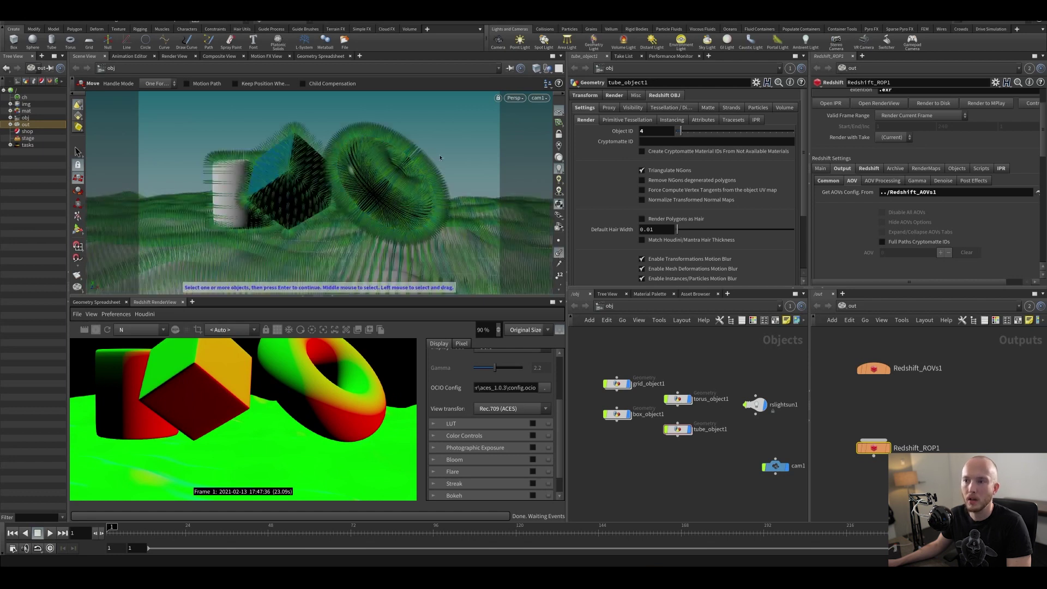
{"action": "scroll", "coordinate": [293, 423], "scroll_direction": "down", "scroll_amount": 3}
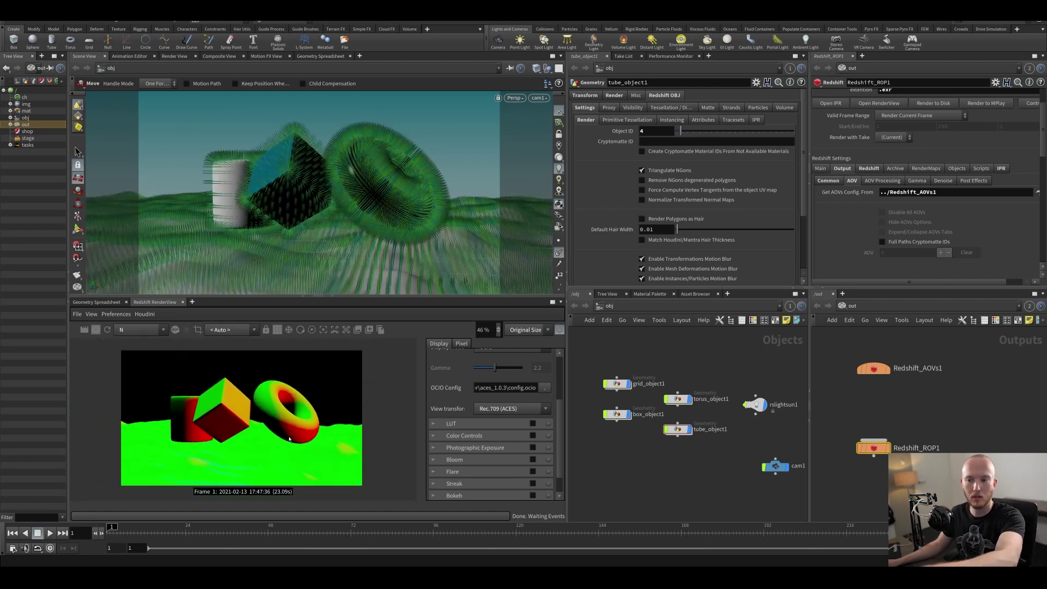
{"action": "scroll", "coordinate": [293, 423], "scroll_direction": "up", "scroll_amount": 3}
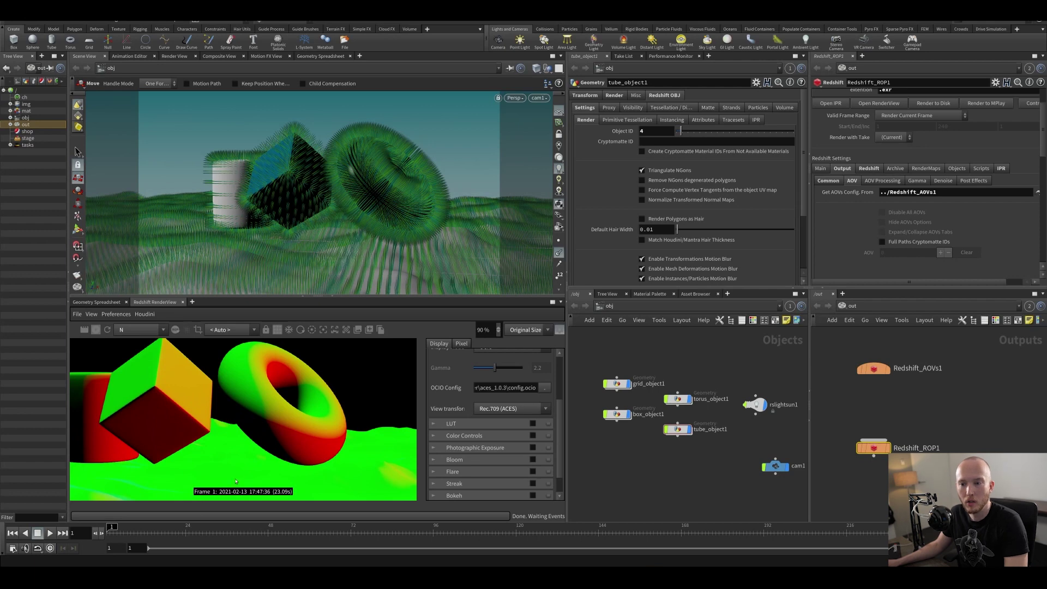
{"action": "scroll", "coordinate": [236, 481], "scroll_direction": "down", "scroll_amount": 3}
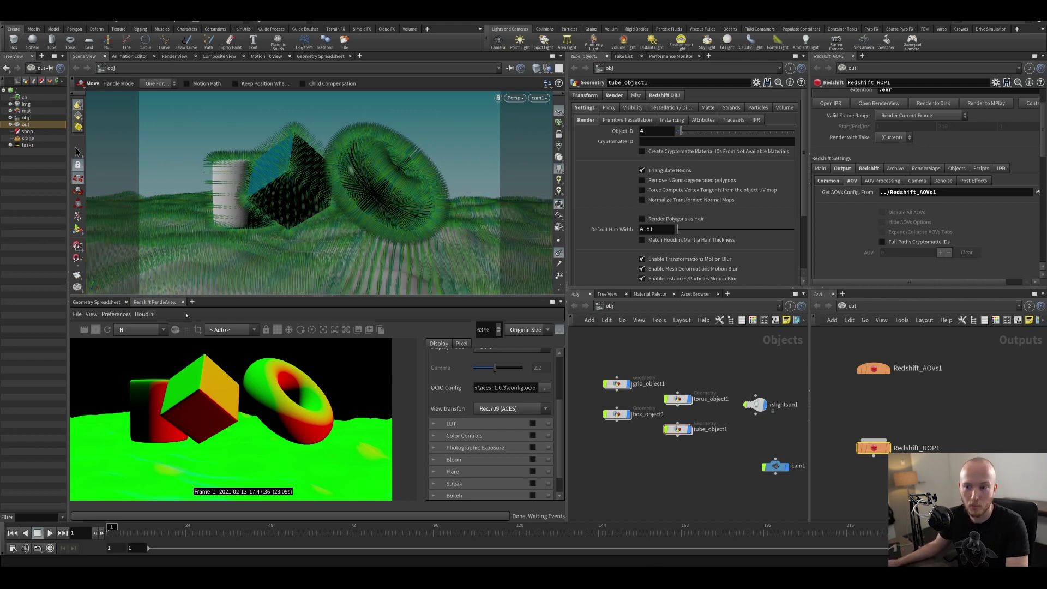
Display the P (position) AOV in the RenderView and examine it up close and as a whole.
{"action": "left_click", "coordinate": [140, 329]}
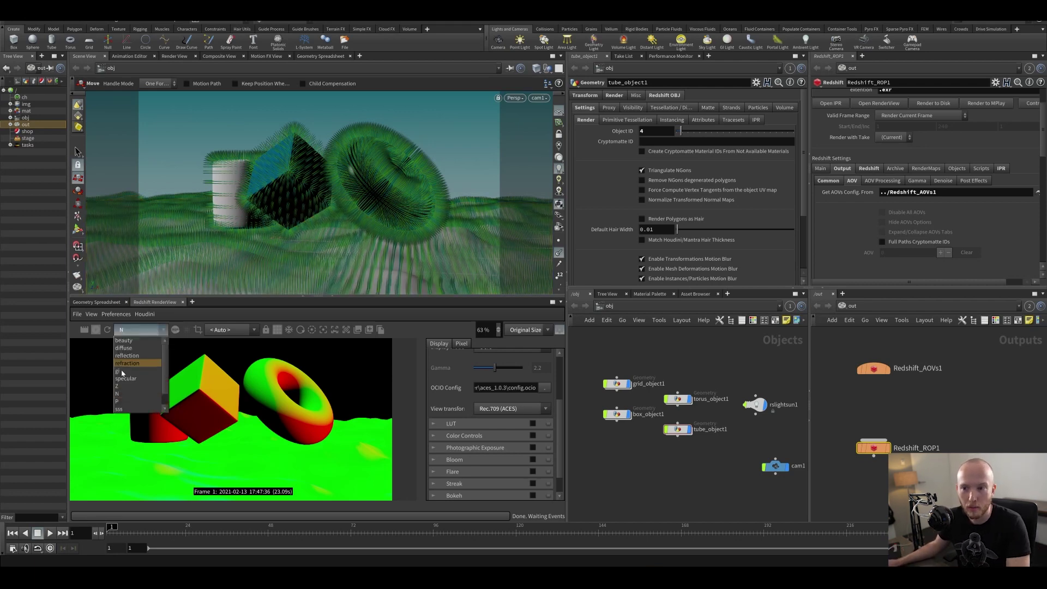
{"action": "left_click", "coordinate": [133, 401]}
{"action": "scroll", "coordinate": [271, 402], "scroll_direction": "up", "scroll_amount": 2}
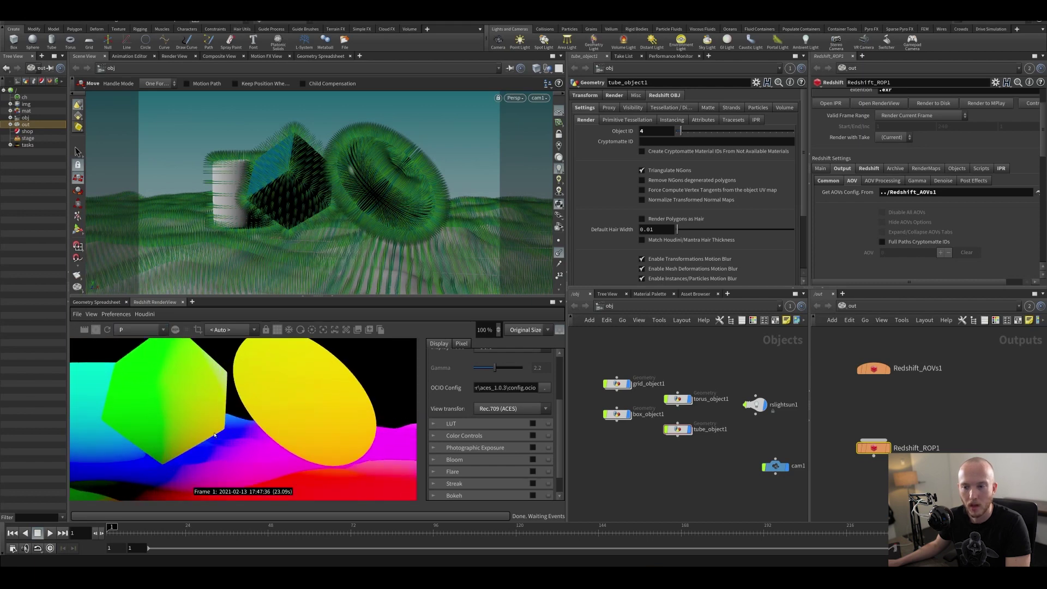
{"action": "scroll", "coordinate": [218, 435], "scroll_direction": "down", "scroll_amount": 3}
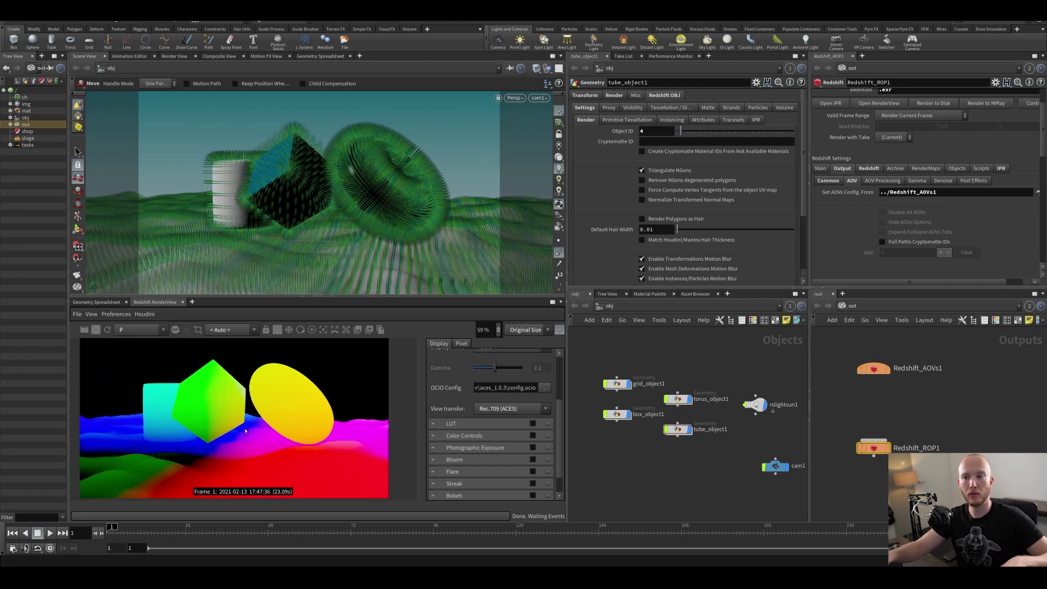
Select box_object1 at the object level and show its transform parameters.
{"action": "left_click", "coordinate": [618, 414]}
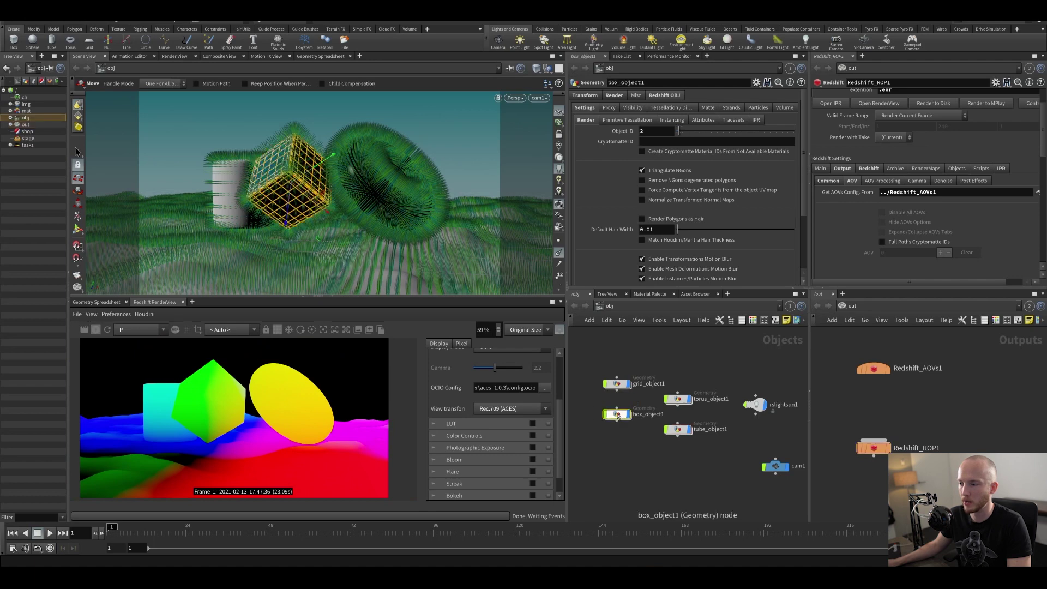
{"action": "double_click", "coordinate": [618, 415]}
{"action": "key", "text": "u"}
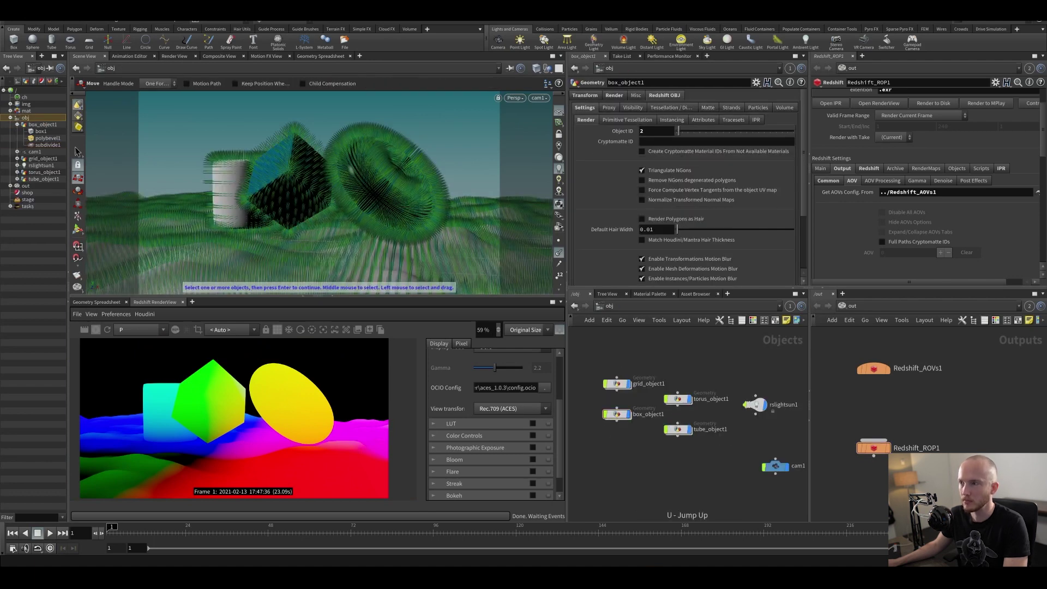
{"action": "left_click", "coordinate": [585, 95]}
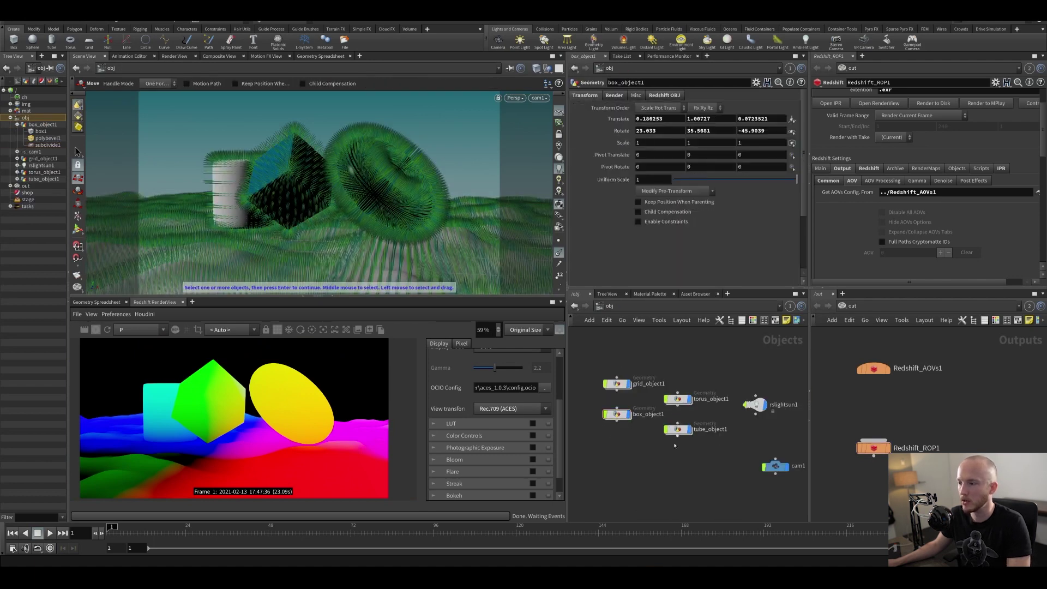
Add a new Geometry object to the object network, in the free space below box_object1.
{"action": "middle_click_drag", "start_coordinate": [642, 469], "coordinate": [642, 433]}
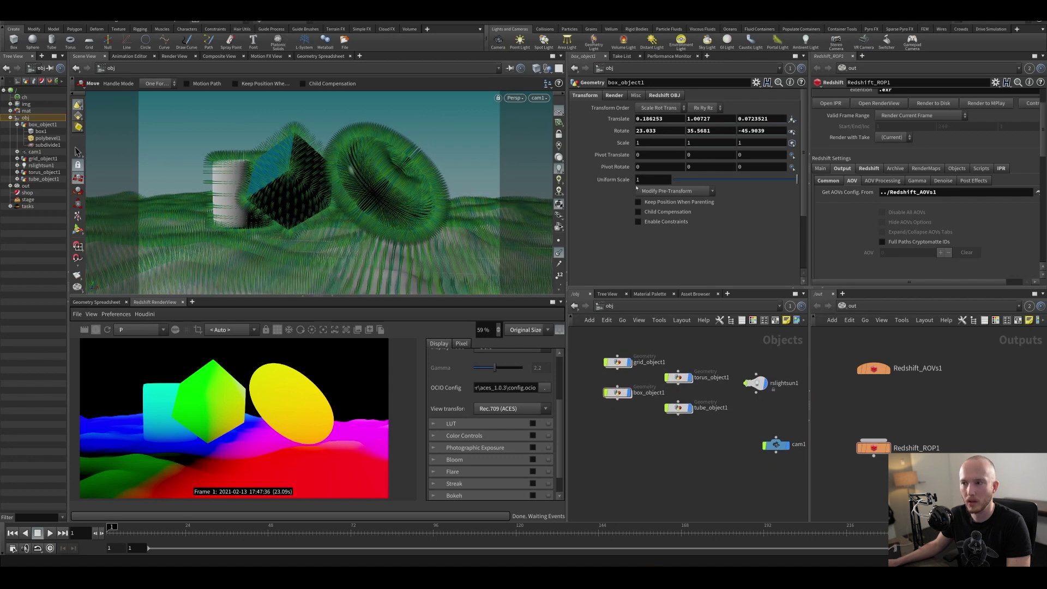
{"action": "middle_click_drag", "start_coordinate": [636, 448], "coordinate": [640, 437]}
{"action": "key", "text": "Tab"}
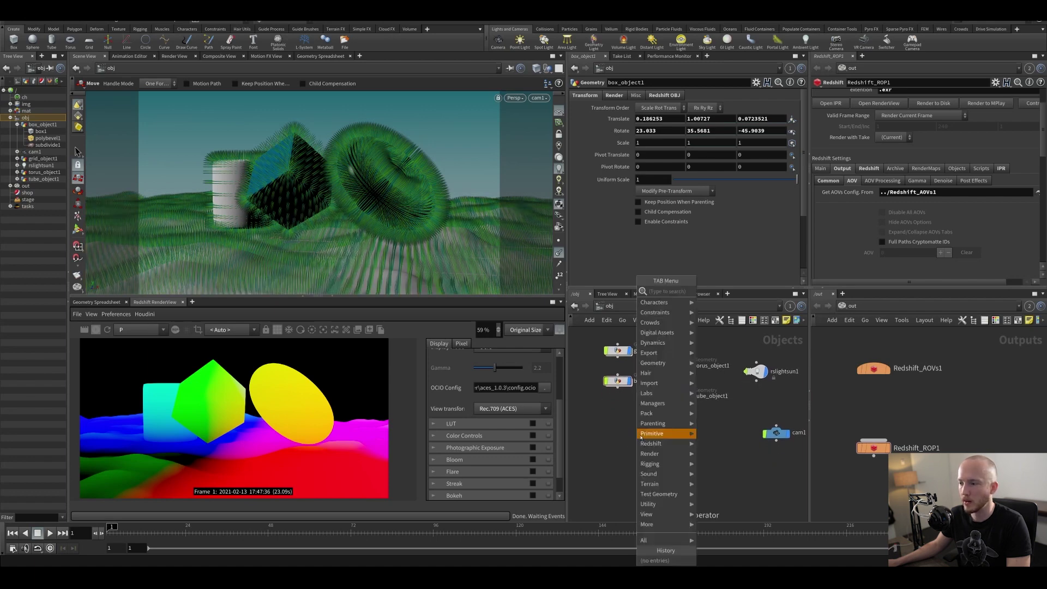
{"action": "mouse_move", "coordinate": [641, 436]}
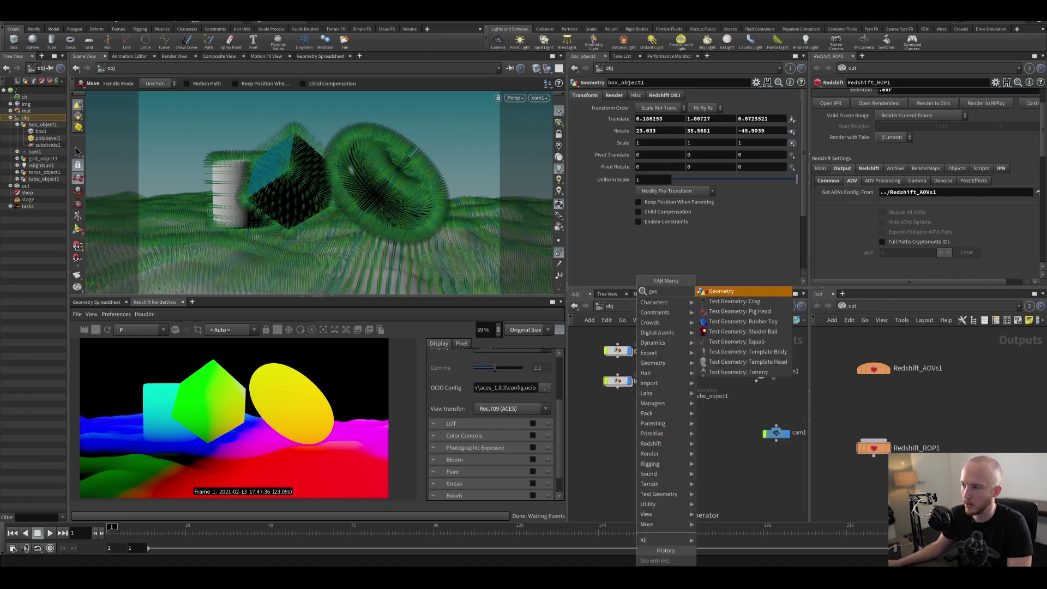
{"action": "left_click", "coordinate": [721, 291]}
{"action": "left_click", "coordinate": [606, 444]}
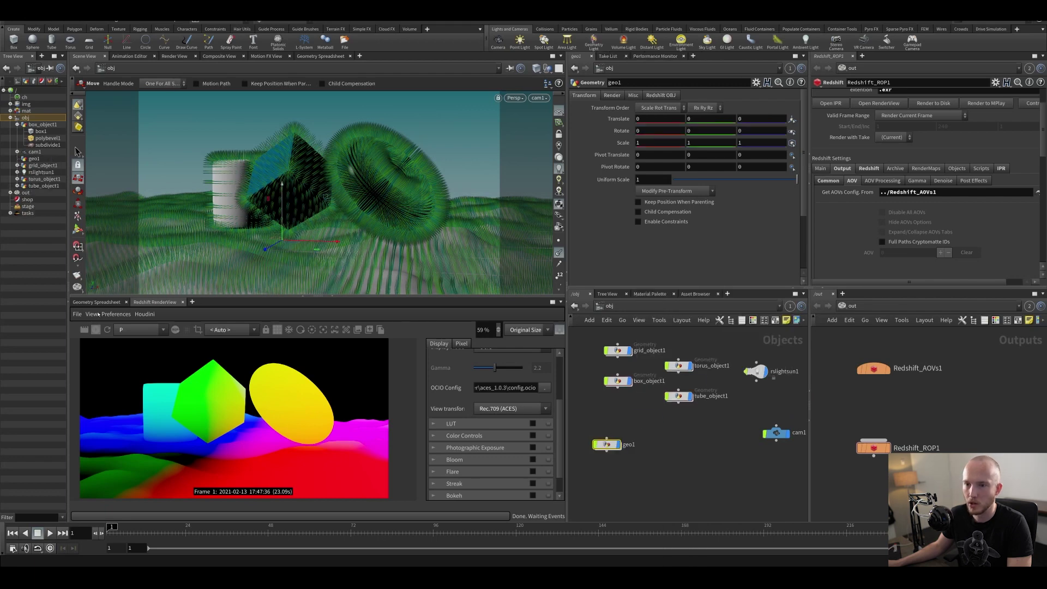
Inside the new geometry object, add a Box and move its center to 2.6 in X.
{"action": "double_click", "coordinate": [608, 445]}
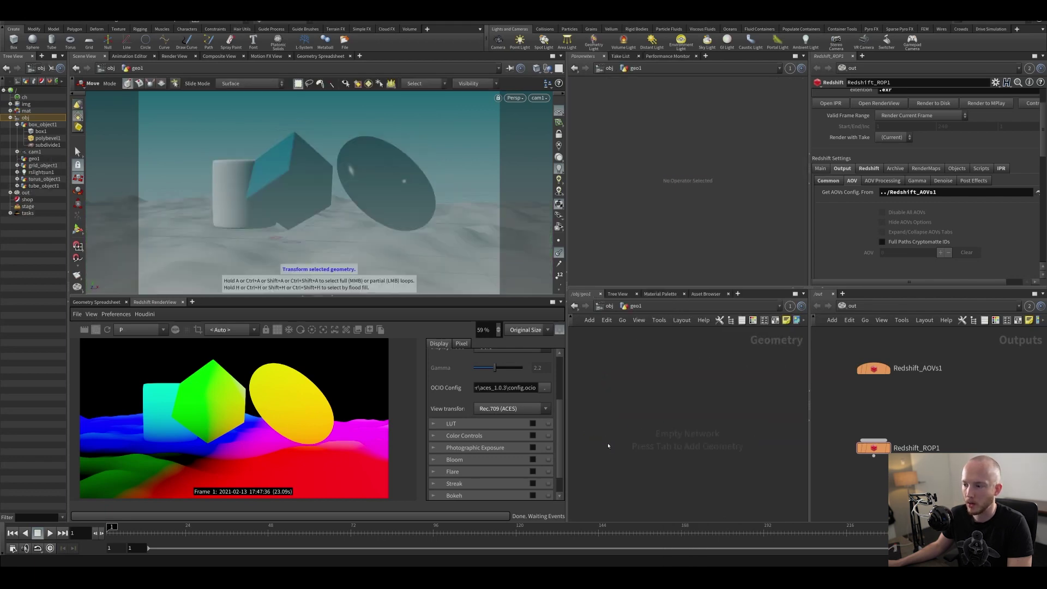
{"action": "key", "text": "Tab"}
{"action": "type", "text": "box"}
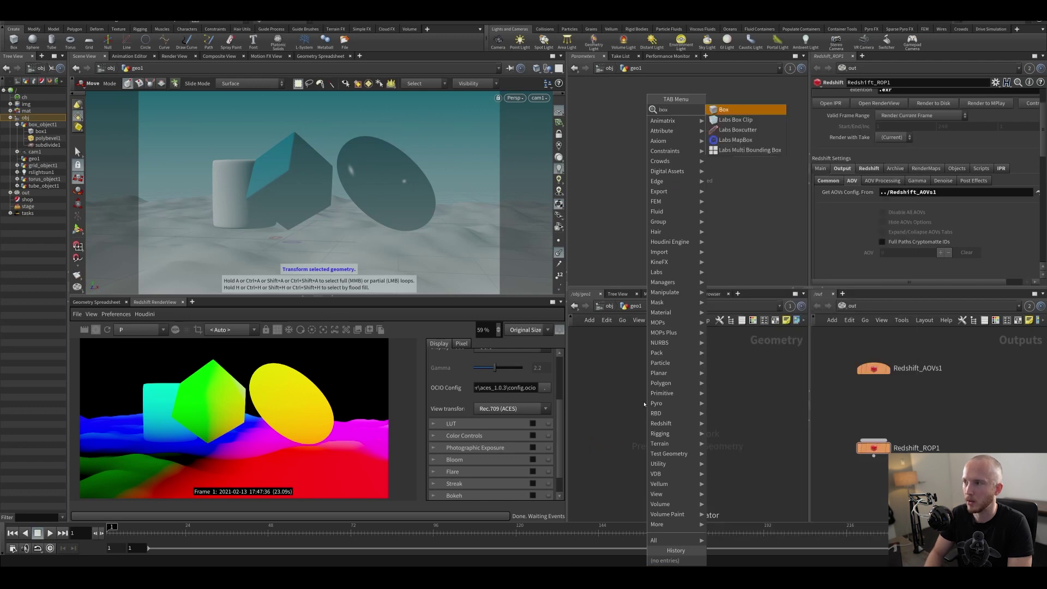
{"action": "key", "text": "Return"}
{"action": "left_click", "coordinate": [644, 403]}
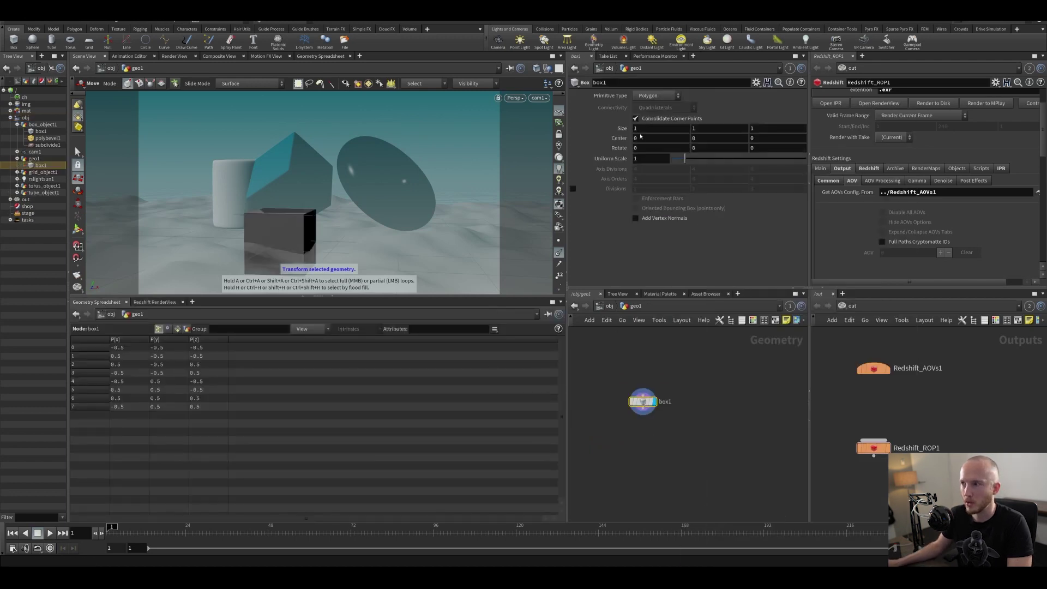
{"action": "middle_click_drag", "start_coordinate": [646, 139], "coordinate": [789, 154]}
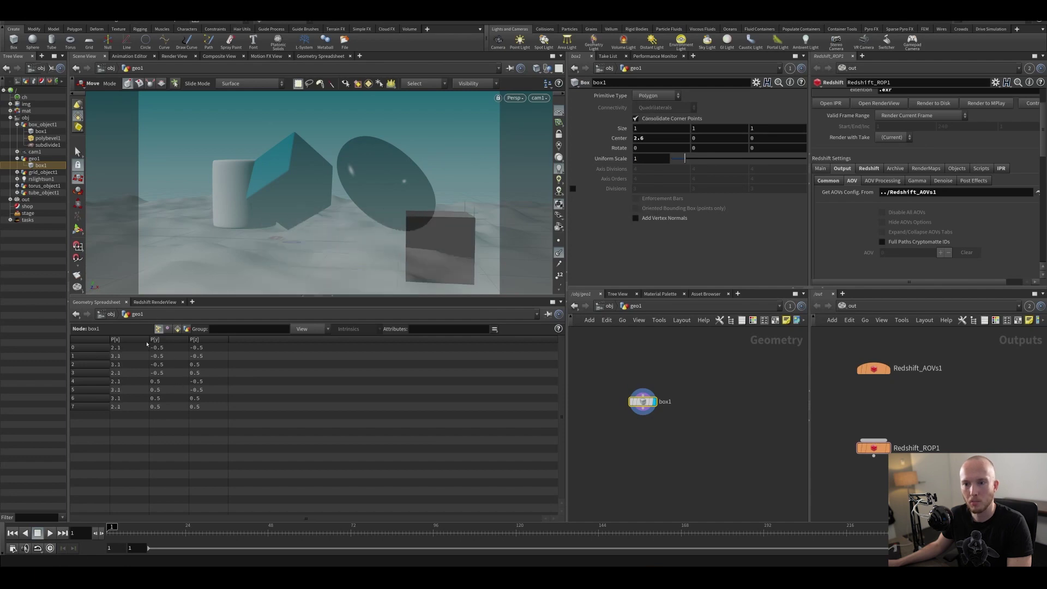
Append an Attribute Wrangle to box1 and enter the expression v@Cd = @P; to color its points by position.
{"action": "scroll", "coordinate": [657, 403], "scroll_direction": "down", "scroll_amount": 2}
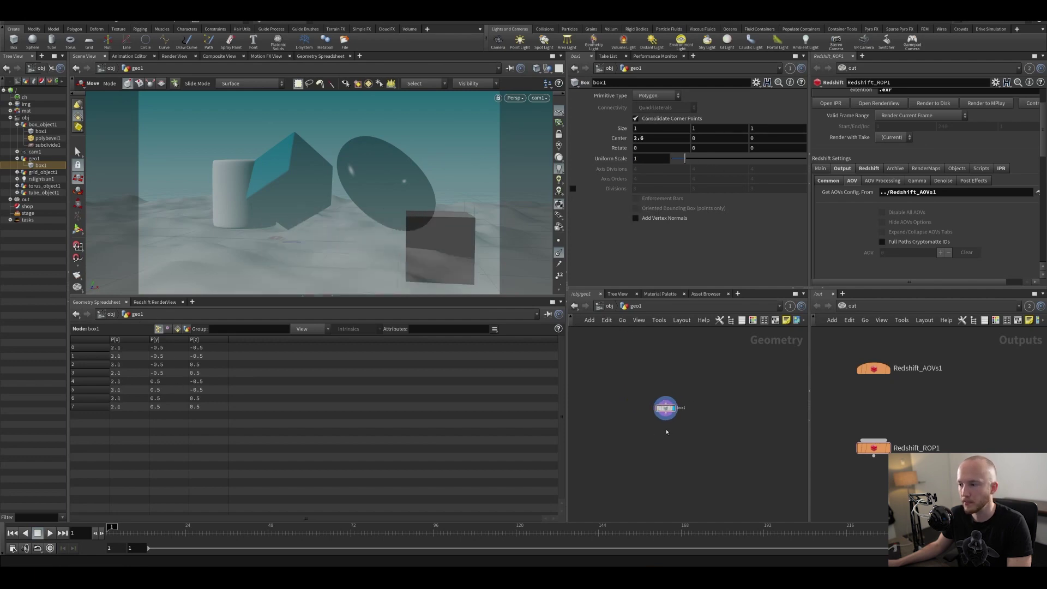
{"action": "scroll", "coordinate": [662, 427], "scroll_direction": "up", "scroll_amount": 5}
{"action": "key", "text": "Tab"}
{"action": "type", "text": "aw"}
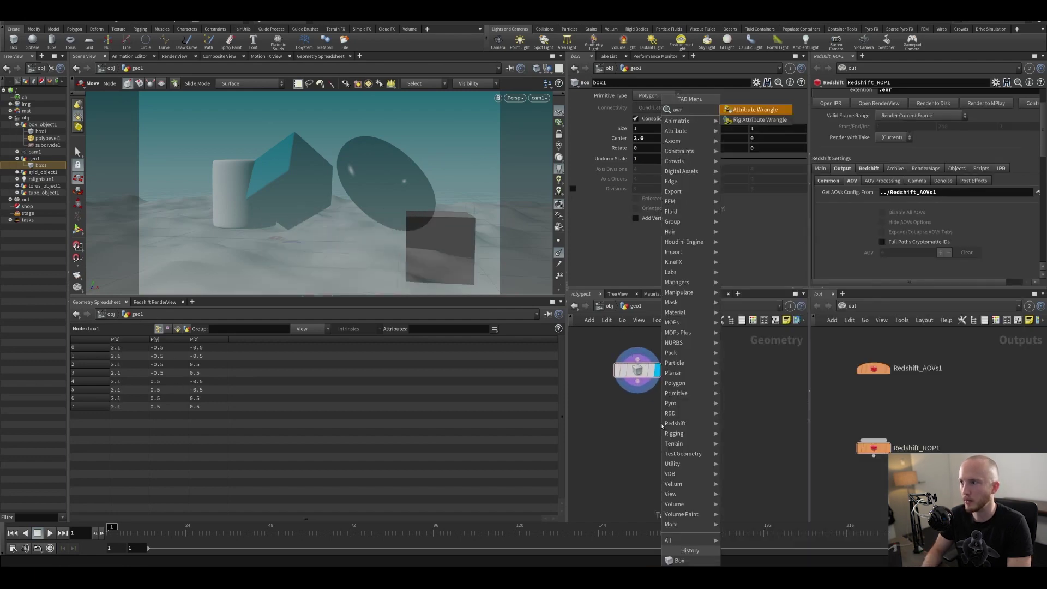
{"action": "key", "text": "Return"}
{"action": "key", "text": "Return"}
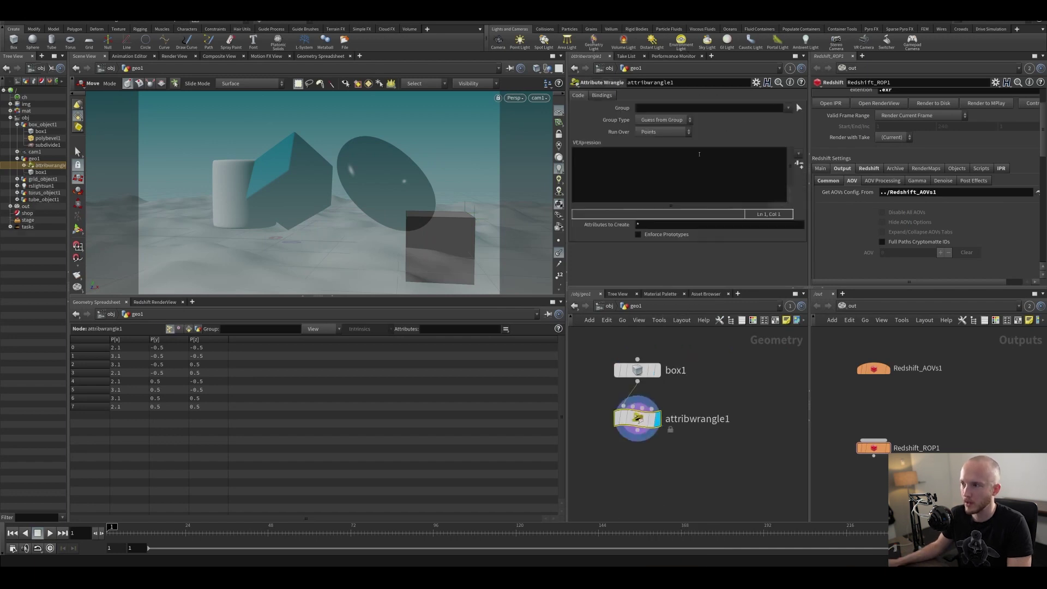
{"action": "left_click", "coordinate": [666, 177]}
{"action": "type", "text": "v"}
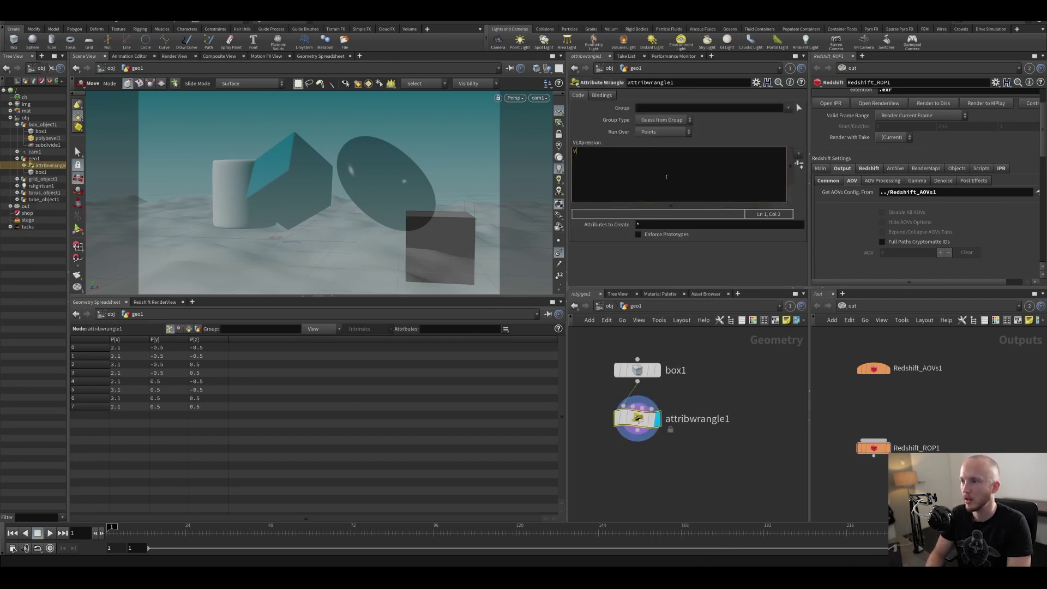
{"action": "type", "text": "@Cd = @P;"}
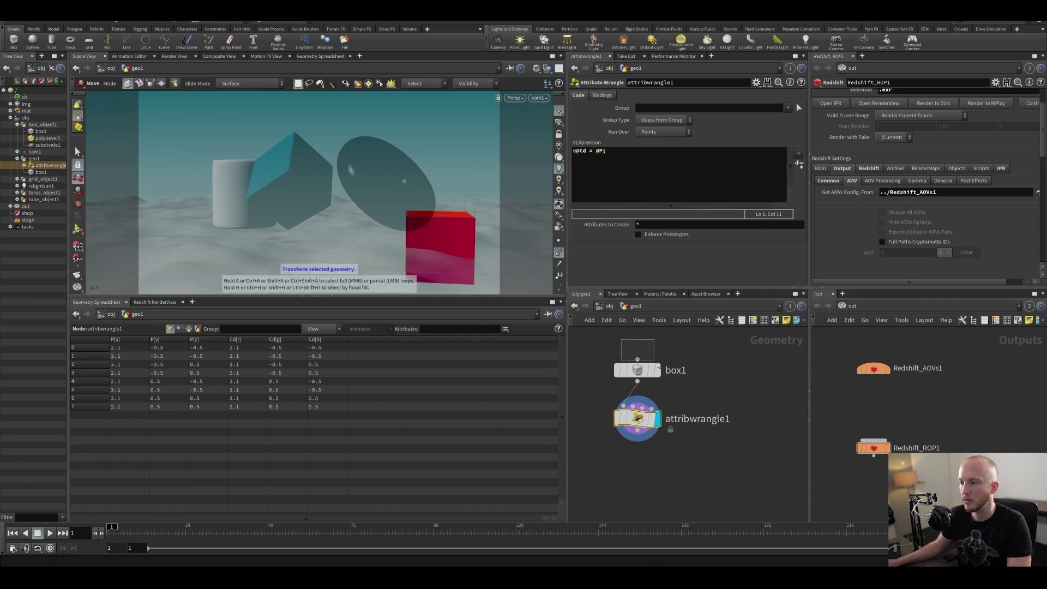
Hide the other objects in the viewport, move box1's center to 0.9 in X and 0.122 in Y, and check the wrangle's Cd values.
{"action": "left_click", "coordinate": [637, 370]}
{"action": "middle_click_drag", "start_coordinate": [661, 139], "coordinate": [638, 139]}
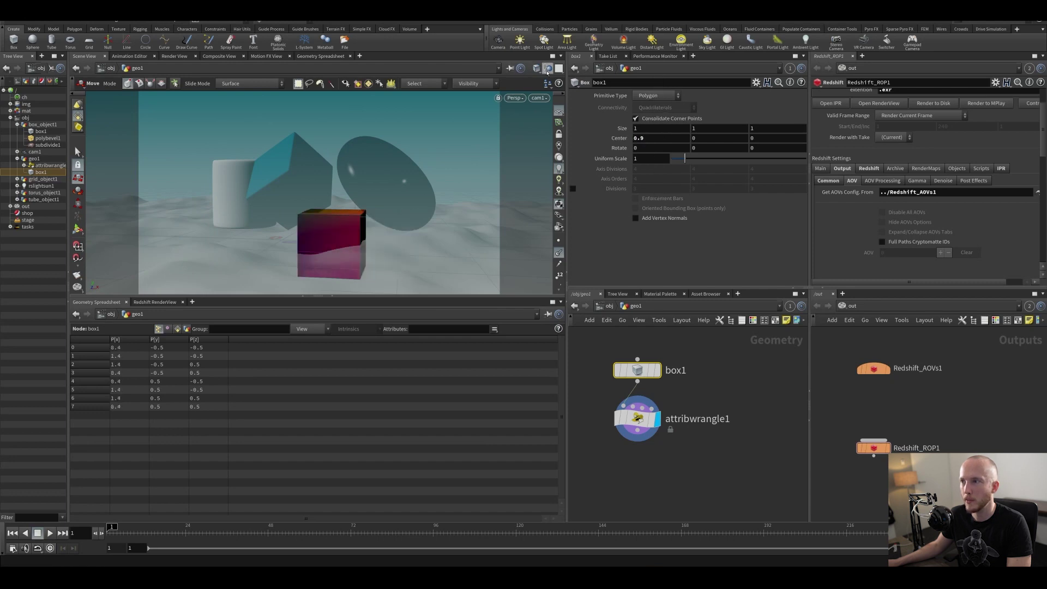
{"action": "left_click", "coordinate": [548, 68]}
{"action": "left_click_drag", "start_coordinate": [394, 198], "coordinate": [330, 213], "text": "alt"}
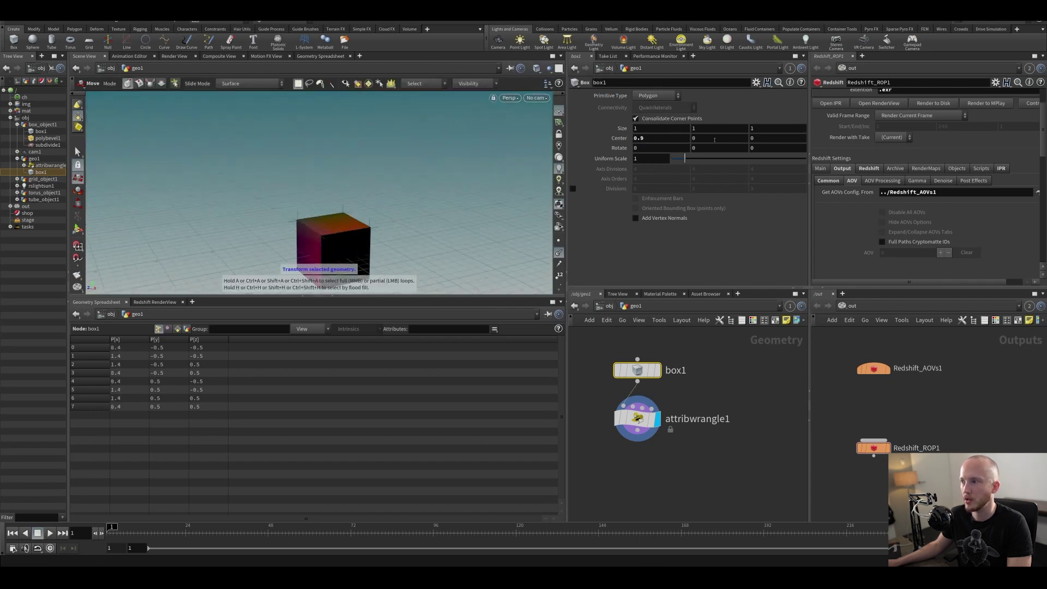
{"action": "middle_click_drag", "start_coordinate": [715, 140], "coordinate": [548, 147]}
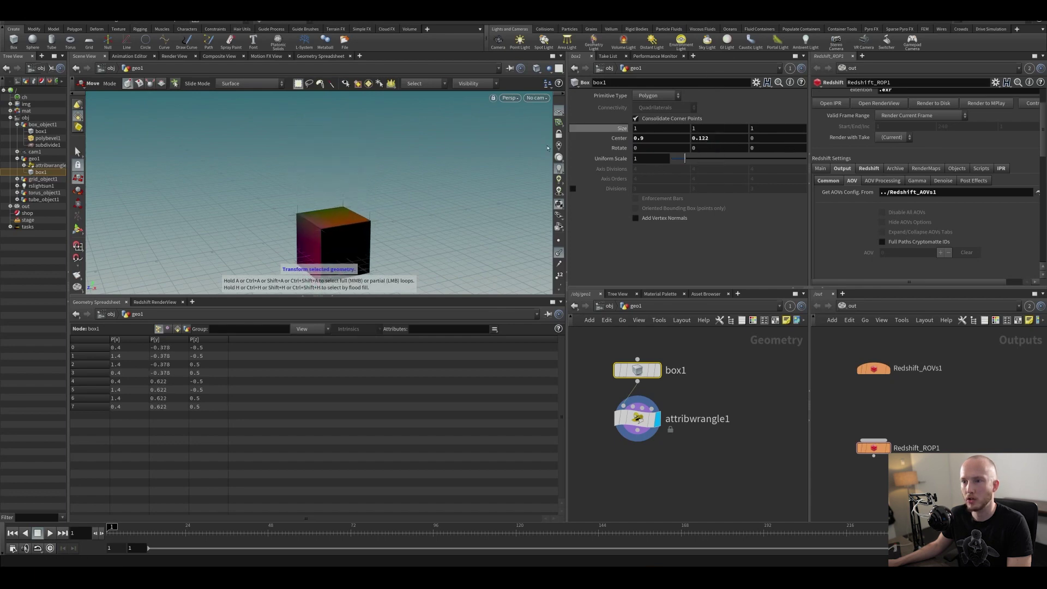
{"action": "left_click", "coordinate": [638, 418]}
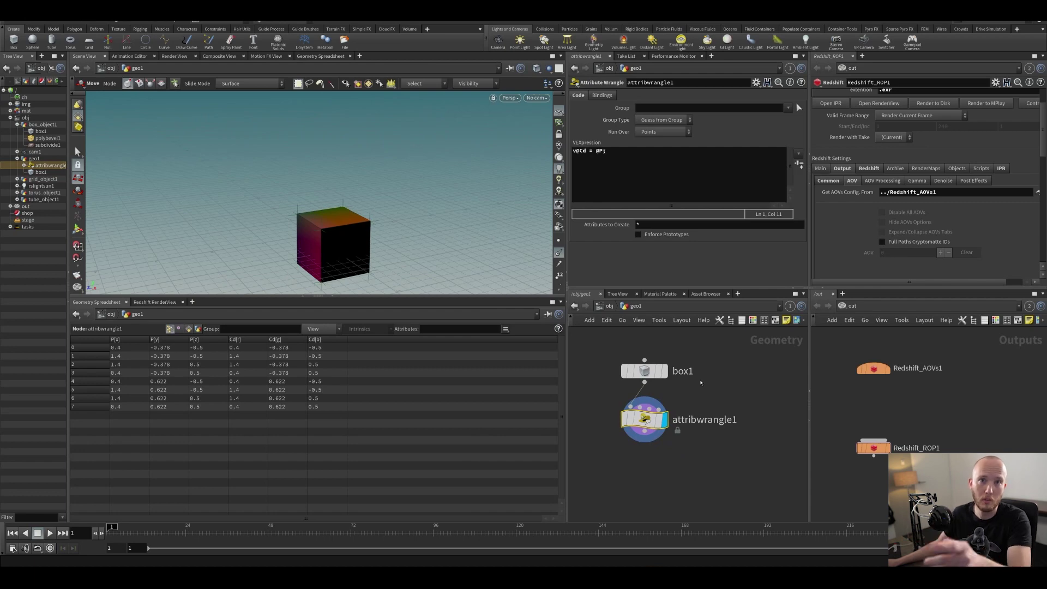
Move box1's center to 1.922 in Y and 1 in X, comparing the wrangle's P and Cd values in between.
{"action": "left_click", "coordinate": [644, 370]}
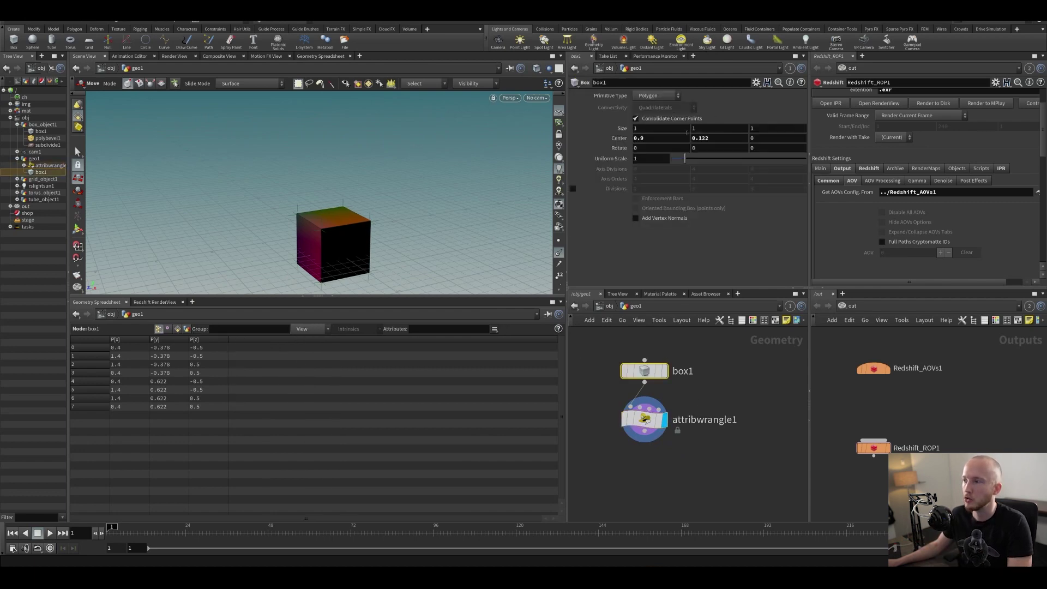
{"action": "middle_click_drag", "start_coordinate": [711, 139], "coordinate": [797, 139]}
{"action": "key", "text": "Escape"}
{"action": "left_click_drag", "start_coordinate": [242, 212], "coordinate": [286, 178]}
{"action": "key", "text": "t"}
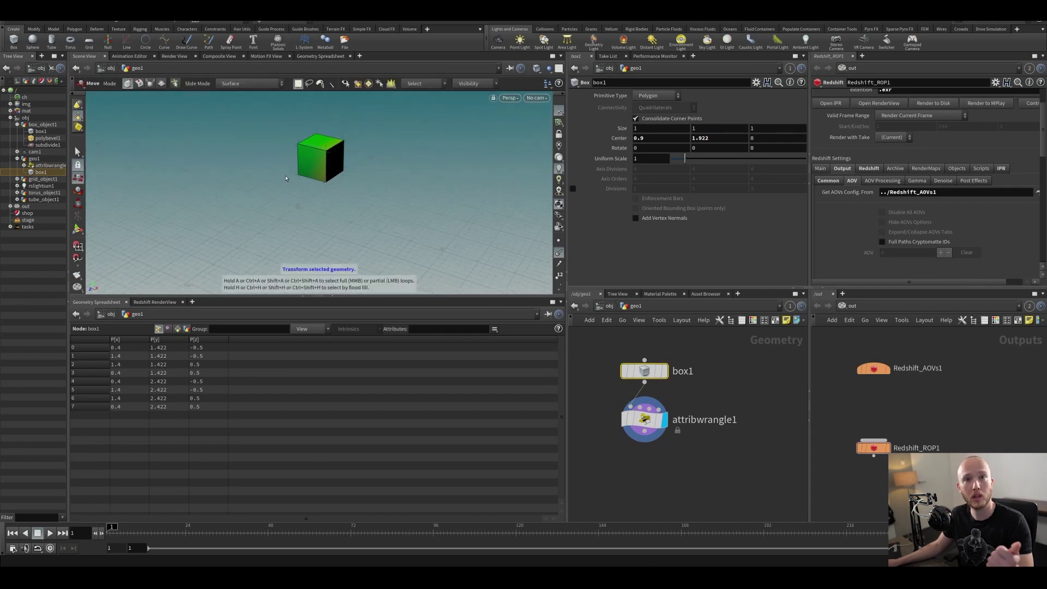
{"action": "left_click", "coordinate": [646, 420]}
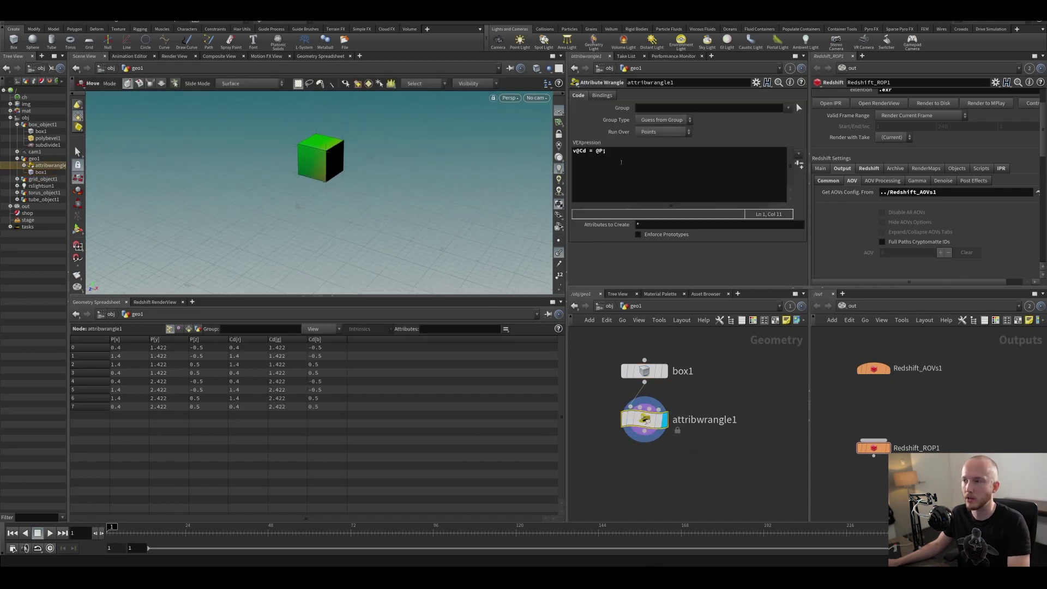
{"action": "left_click", "coordinate": [644, 371]}
{"action": "middle_click_drag", "start_coordinate": [638, 138], "coordinate": [694, 158]}
Remove the Attribute Wrangle, return to the object level and delete the test geometry object geo1.
{"action": "left_click_drag", "start_coordinate": [591, 404], "coordinate": [675, 462]}
{"action": "key", "text": "ctrl+x"}
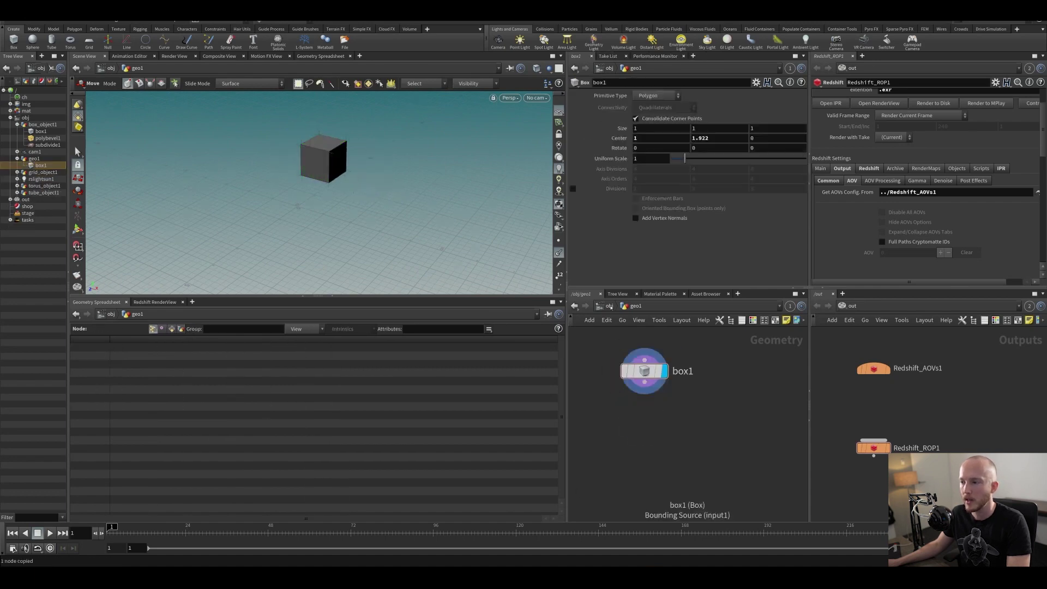
{"action": "left_click", "coordinate": [609, 306]}
{"action": "key", "text": "Delete"}
Bring back the Redshift RenderView and examine the P AOV up close and as a whole.
{"action": "left_click", "coordinate": [155, 302]}
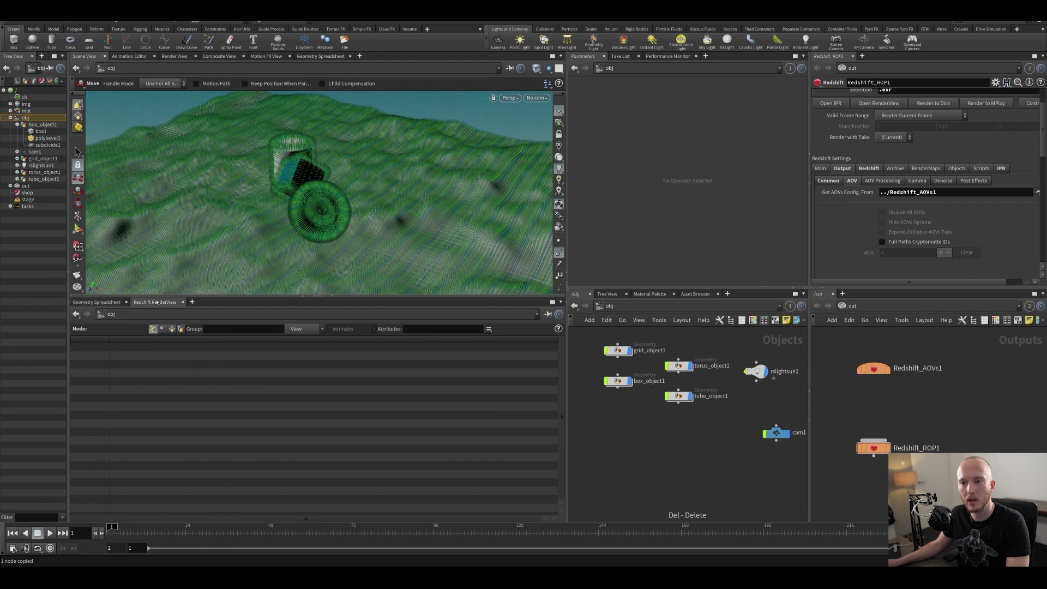
{"action": "scroll", "coordinate": [207, 406], "scroll_direction": "up", "scroll_amount": 2}
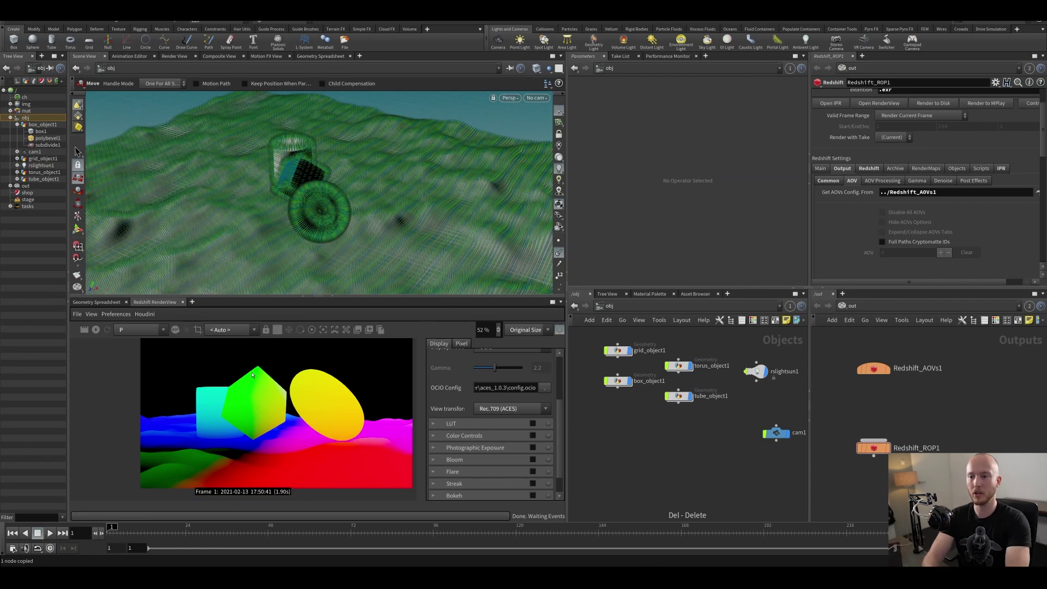
{"action": "scroll", "coordinate": [312, 403], "scroll_direction": "up", "scroll_amount": 3}
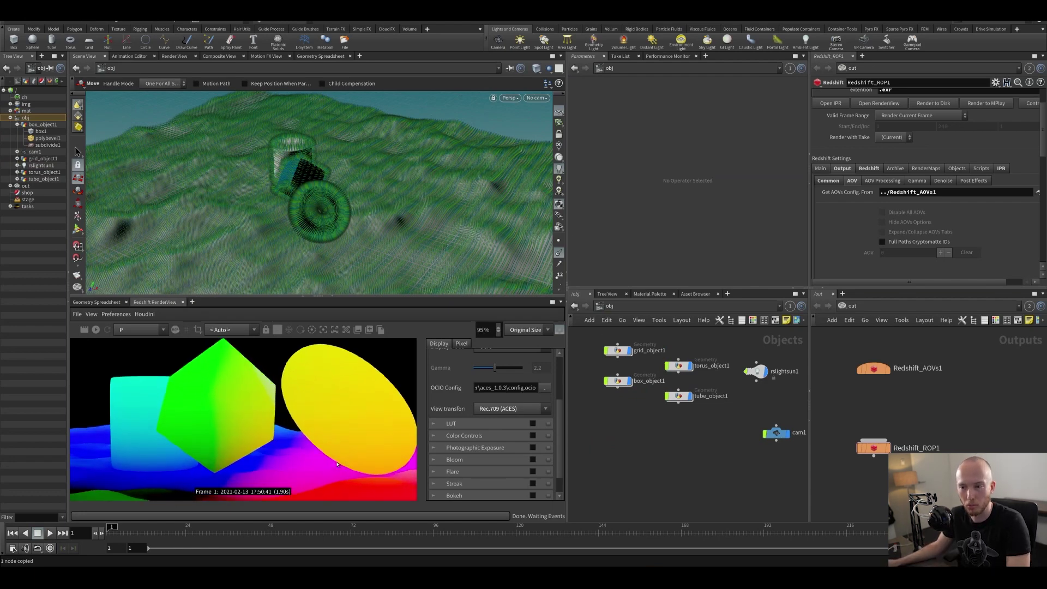
{"action": "scroll", "coordinate": [337, 464], "scroll_direction": "down", "scroll_amount": 3}
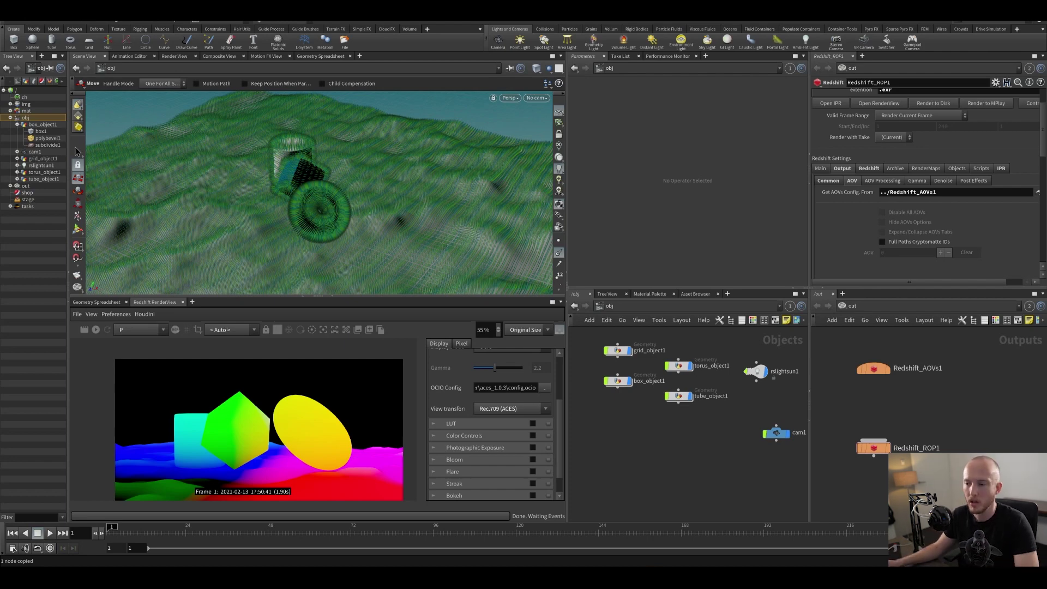
Select torus_object1 in the object network and show its Redshift render parameters.
{"action": "middle_click_drag", "start_coordinate": [645, 406], "coordinate": [633, 438]}
{"action": "key", "text": "ctrl+s"}
{"action": "left_click", "coordinate": [666, 398]}
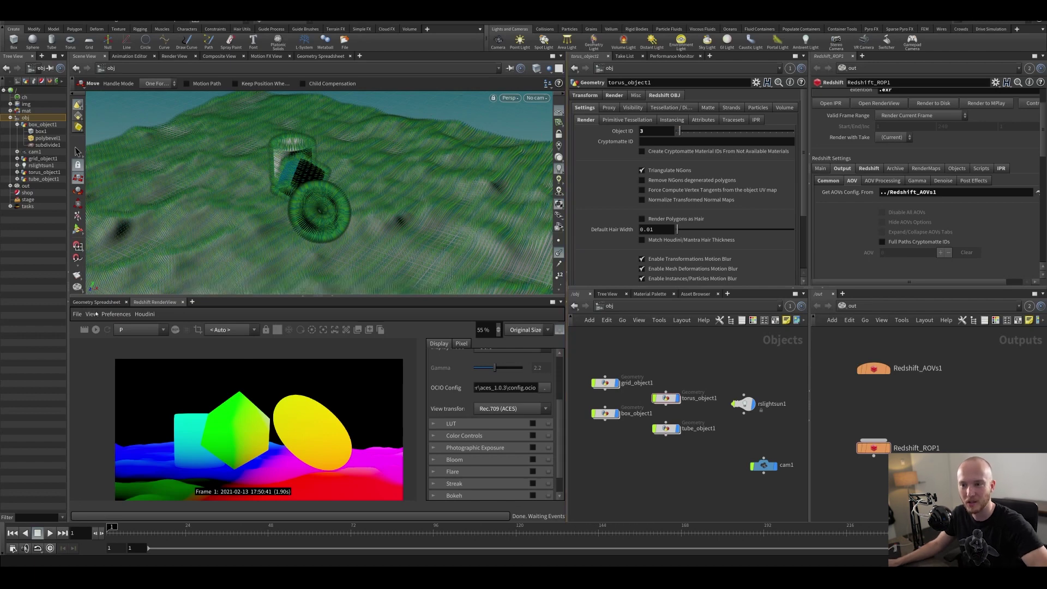
Switch the RenderView to the beauty pass, examine the rendered image, and save the scene.
{"action": "left_click", "coordinate": [153, 329]}
{"action": "left_click", "coordinate": [126, 340]}
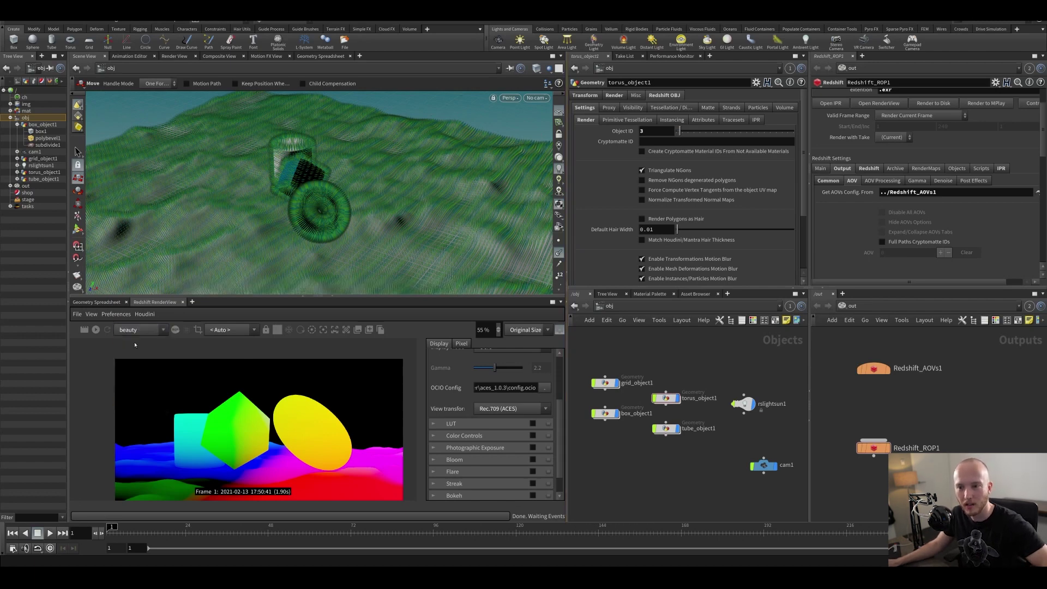
{"action": "scroll", "coordinate": [200, 431], "scroll_direction": "down", "scroll_amount": 2}
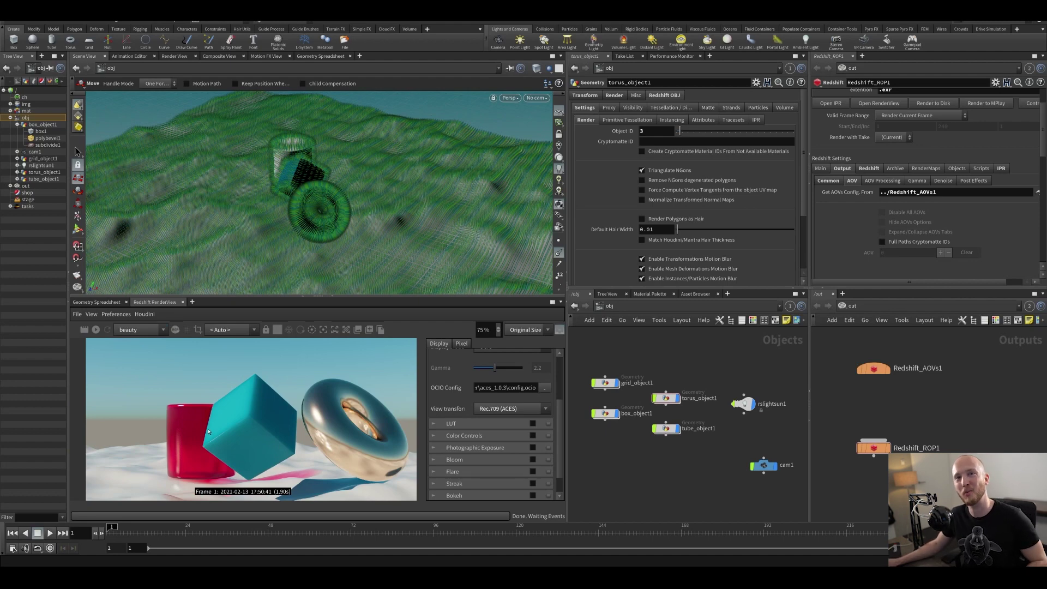
{"action": "scroll", "coordinate": [324, 434], "scroll_direction": "down", "scroll_amount": 1}
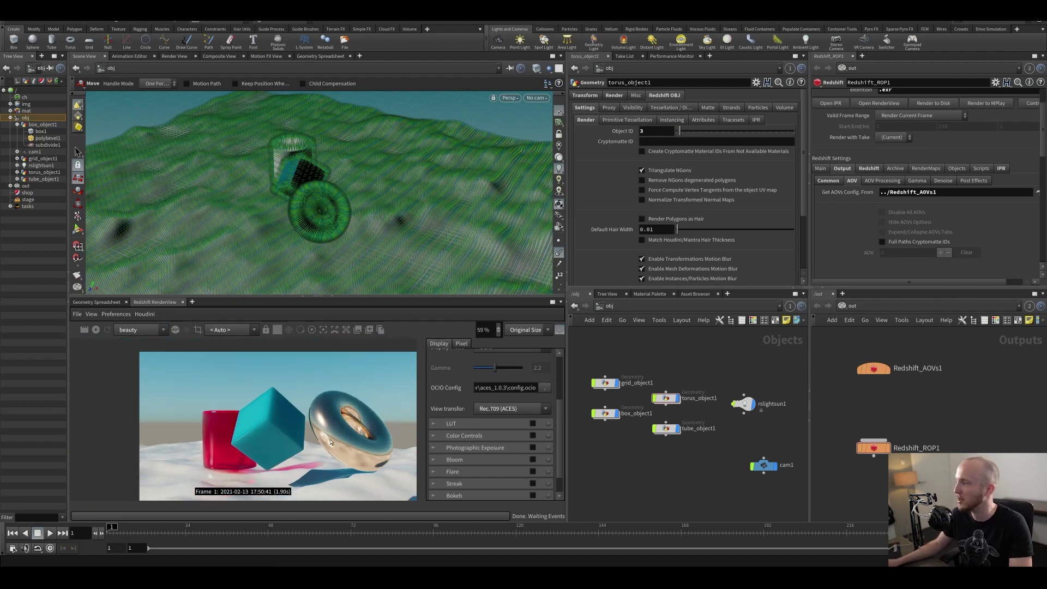
{"action": "scroll", "coordinate": [331, 442], "scroll_direction": "up", "scroll_amount": 3}
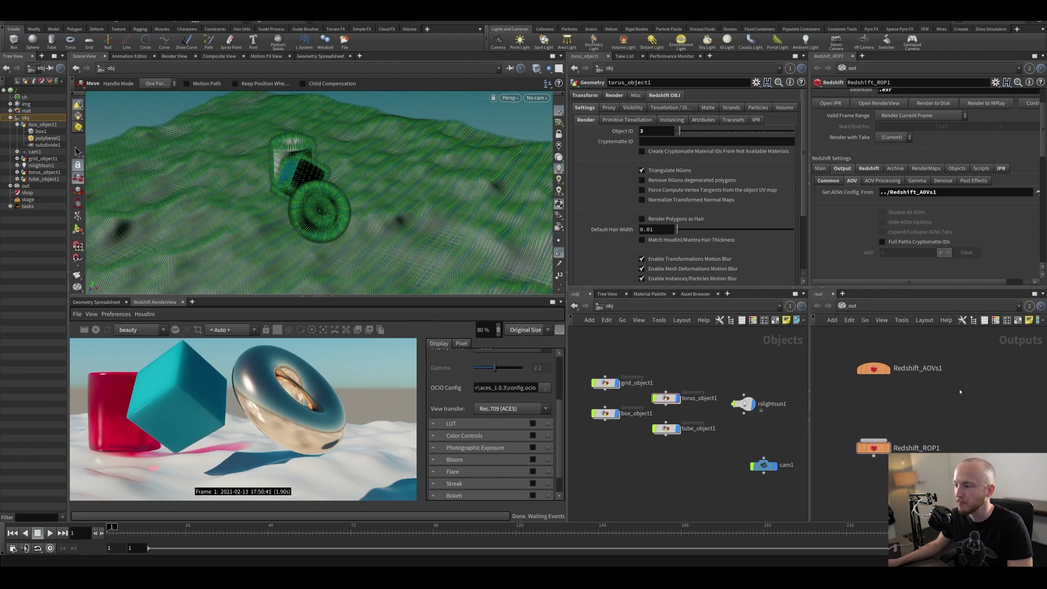
{"action": "scroll", "coordinate": [354, 443], "scroll_direction": "down", "scroll_amount": 2}
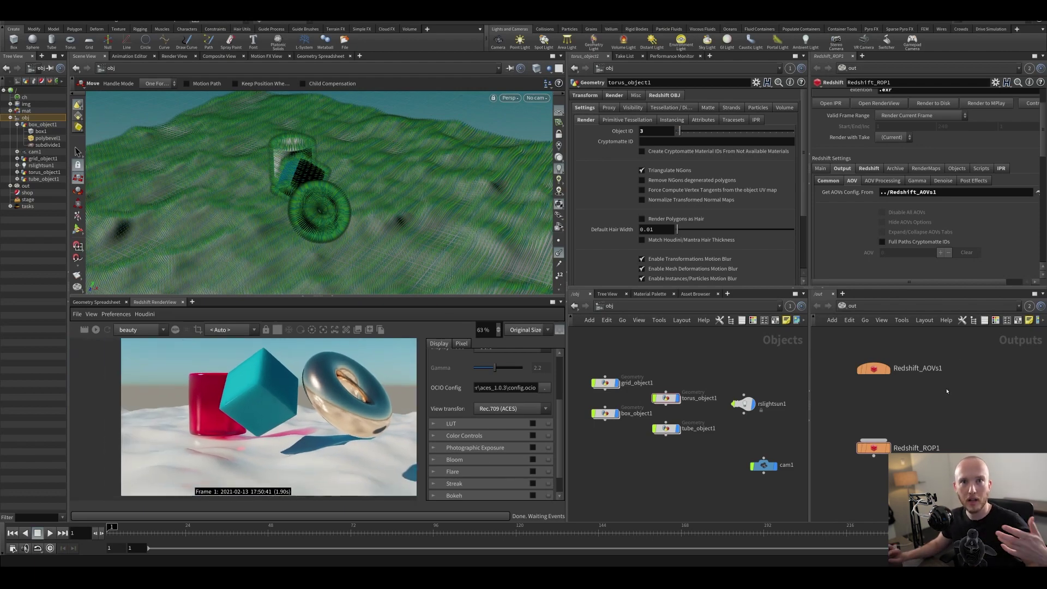
{"action": "key", "text": "ctrl+s"}
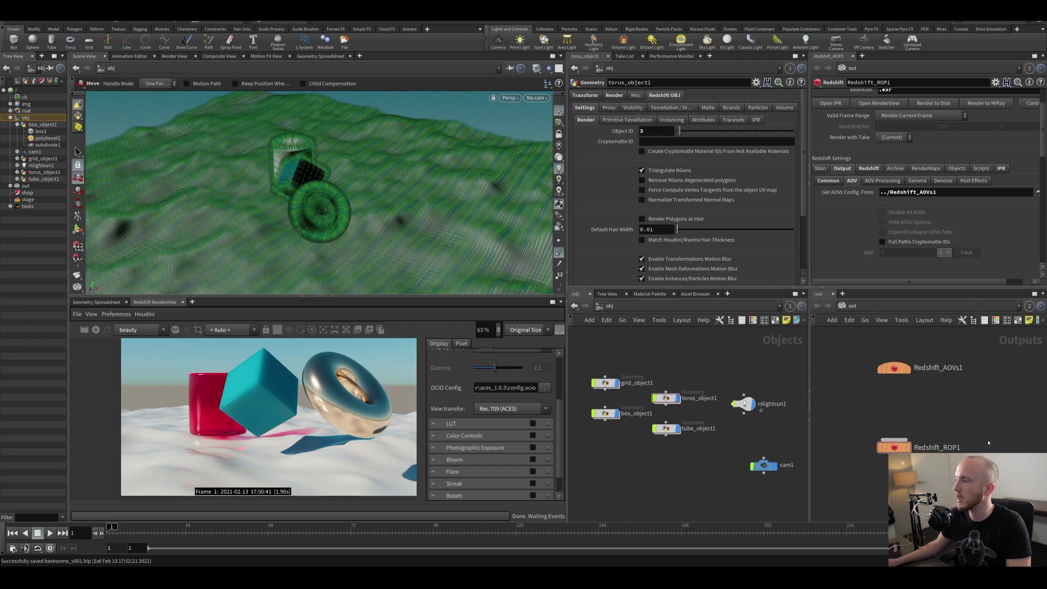
Review the AOV list of Redshift_AOVs1 and go back to the AOV settings of Redshift_ROP1.
{"action": "scroll", "coordinate": [949, 416], "scroll_direction": "down", "scroll_amount": 4}
{"action": "left_click", "coordinate": [940, 396]}
{"action": "scroll", "coordinate": [952, 413], "scroll_direction": "up", "scroll_amount": 3}
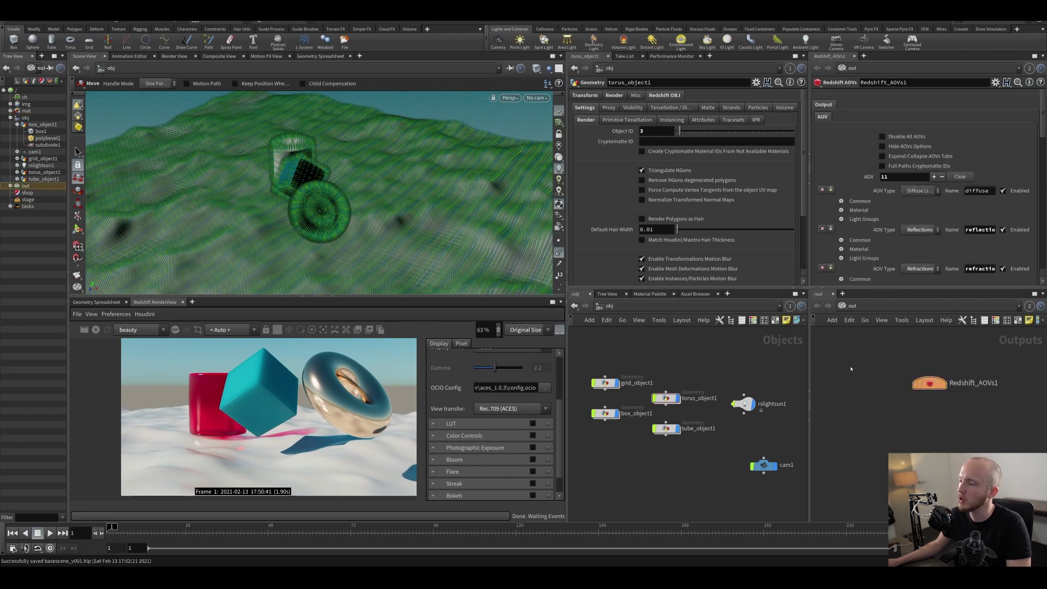
{"action": "left_click", "coordinate": [917, 452]}
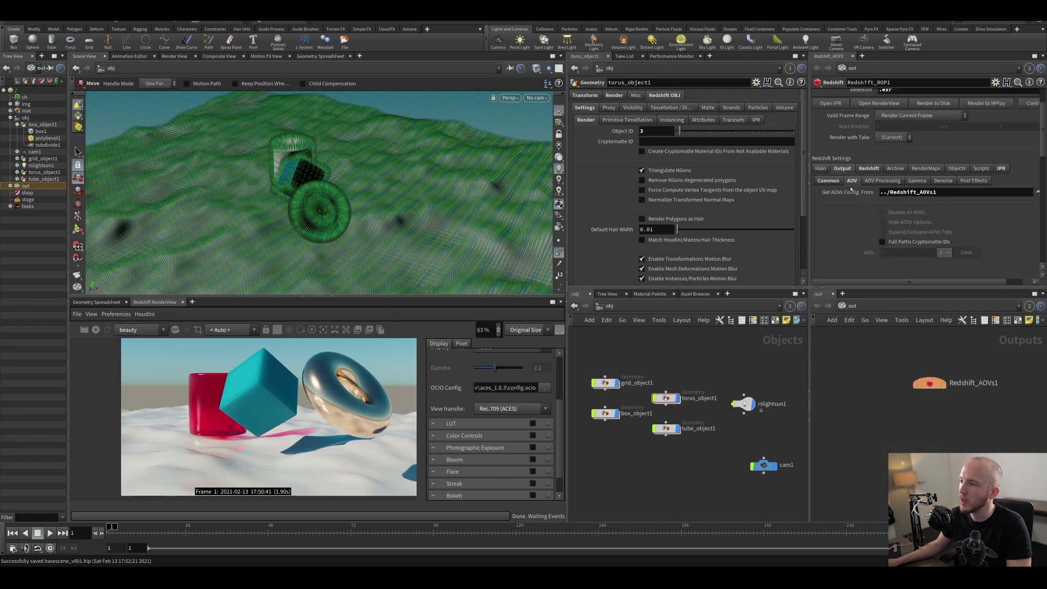
{"action": "middle_click_drag", "start_coordinate": [960, 356], "coordinate": [884, 356]}
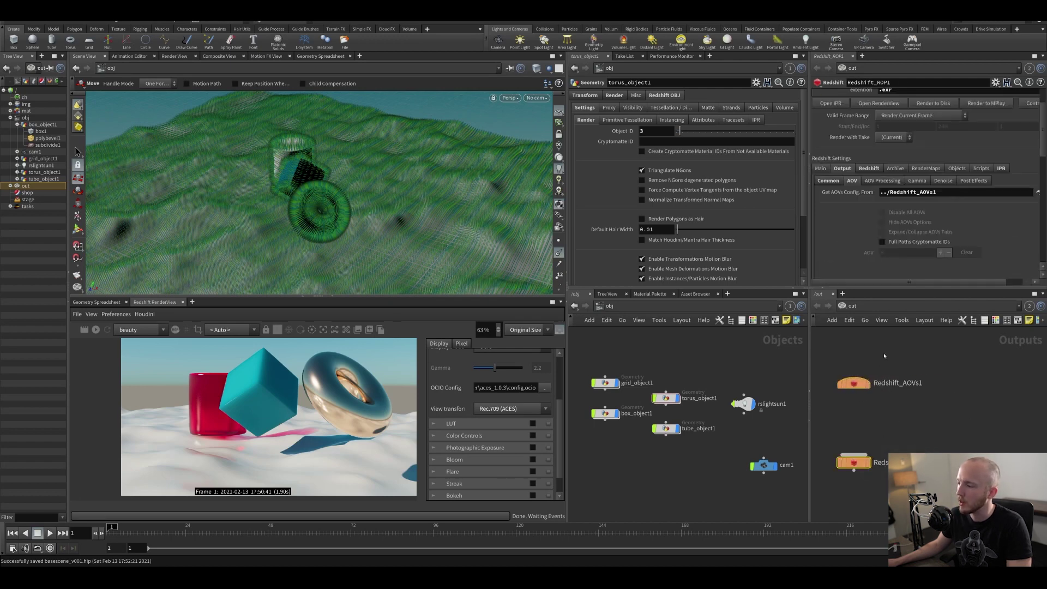
{"action": "left_click_drag", "start_coordinate": [853, 463], "coordinate": [854, 467]}
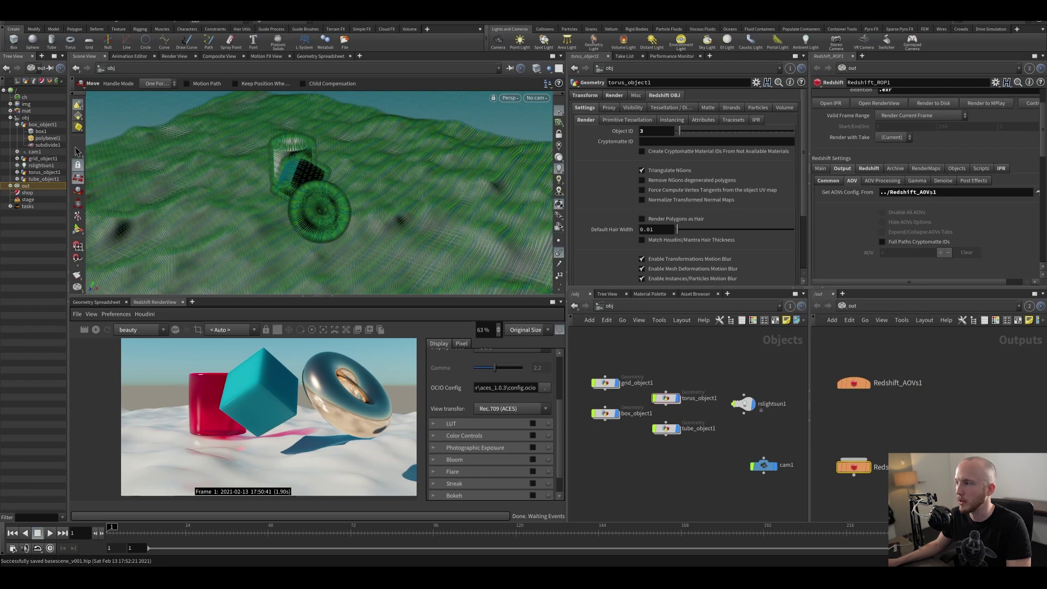
Clear the Get AOVs Config From reference in the AOV settings of Redshift_ROP1.
{"action": "key", "text": "BackSpace"}
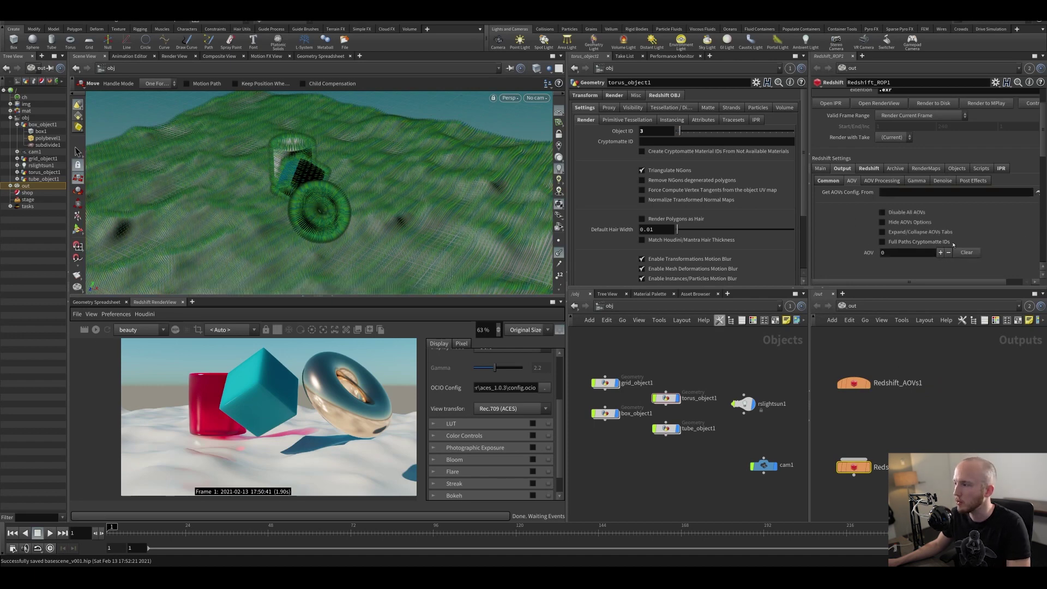
{"action": "scroll", "coordinate": [953, 245], "scroll_direction": "down", "scroll_amount": 2}
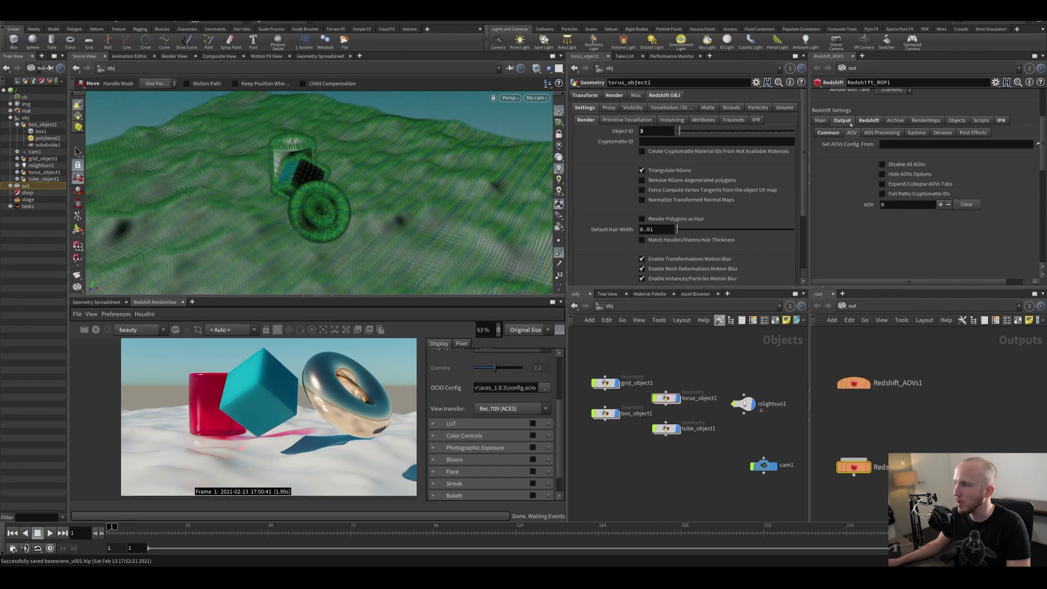
Try adding an AOV entry directly on Redshift_ROP1, view its available types, and remove the entry again.
{"action": "left_click", "coordinate": [940, 204]}
{"action": "left_click", "coordinate": [925, 218]}
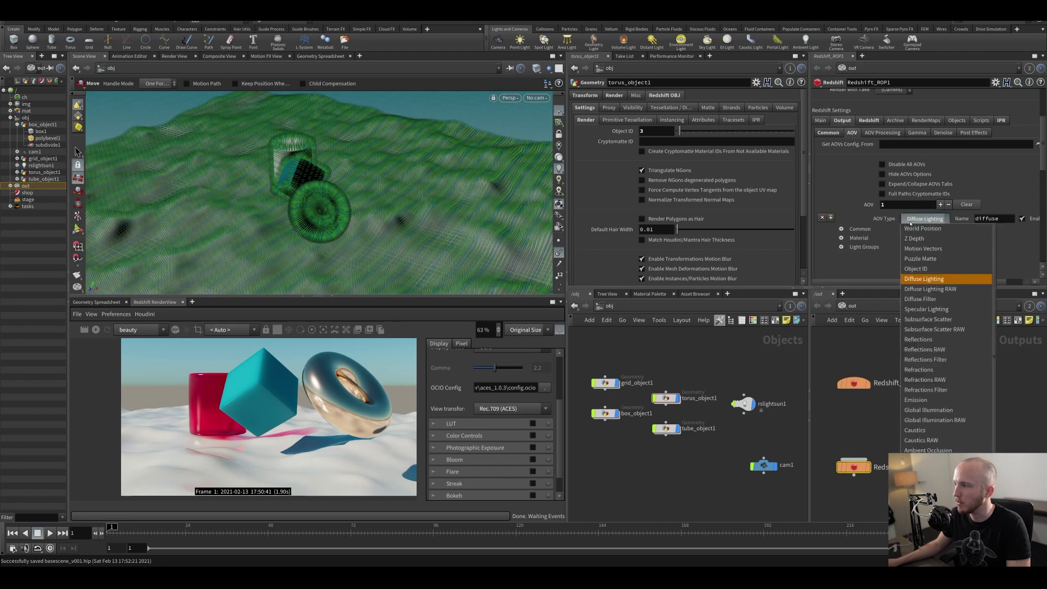
{"action": "left_click", "coordinate": [895, 405]}
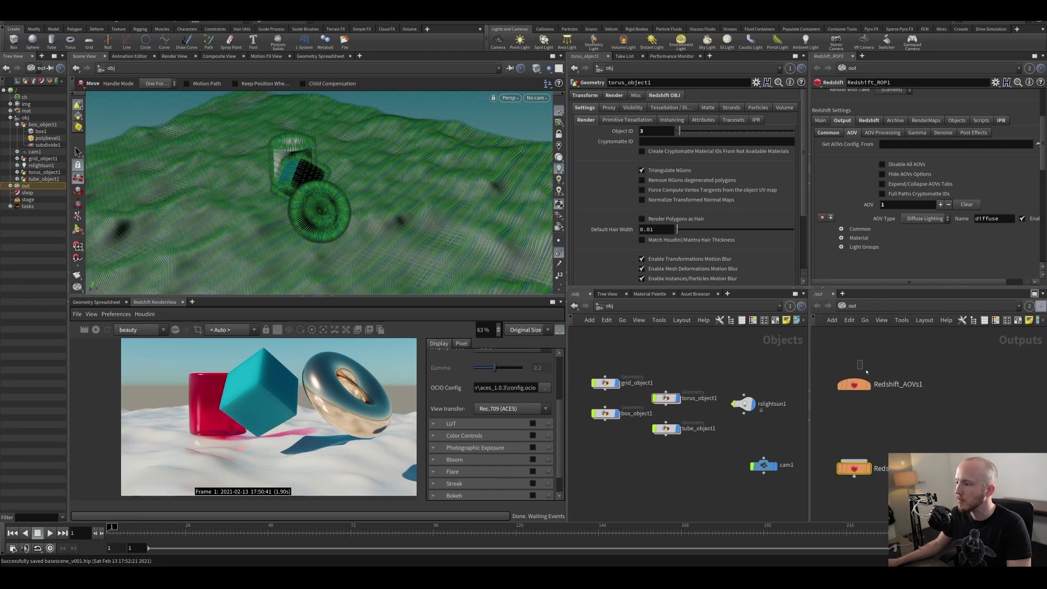
{"action": "left_click", "coordinate": [949, 204]}
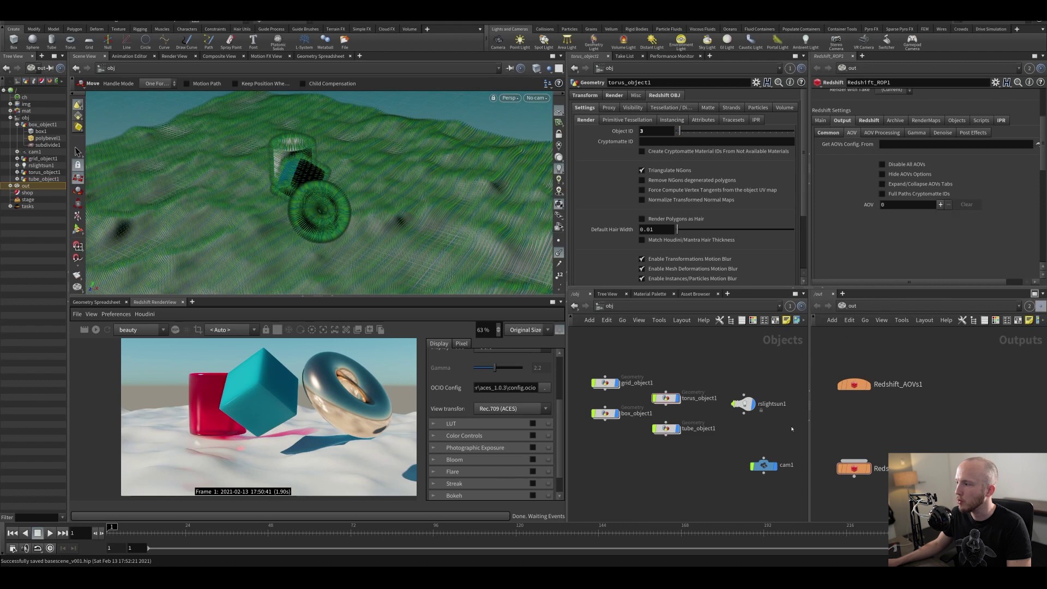
Create a second Redshift AOVs node beside the existing one in the out network, show its parameters, and widen the parameter area.
{"action": "key", "text": "Tab"}
{"action": "type", "text": "aov"}
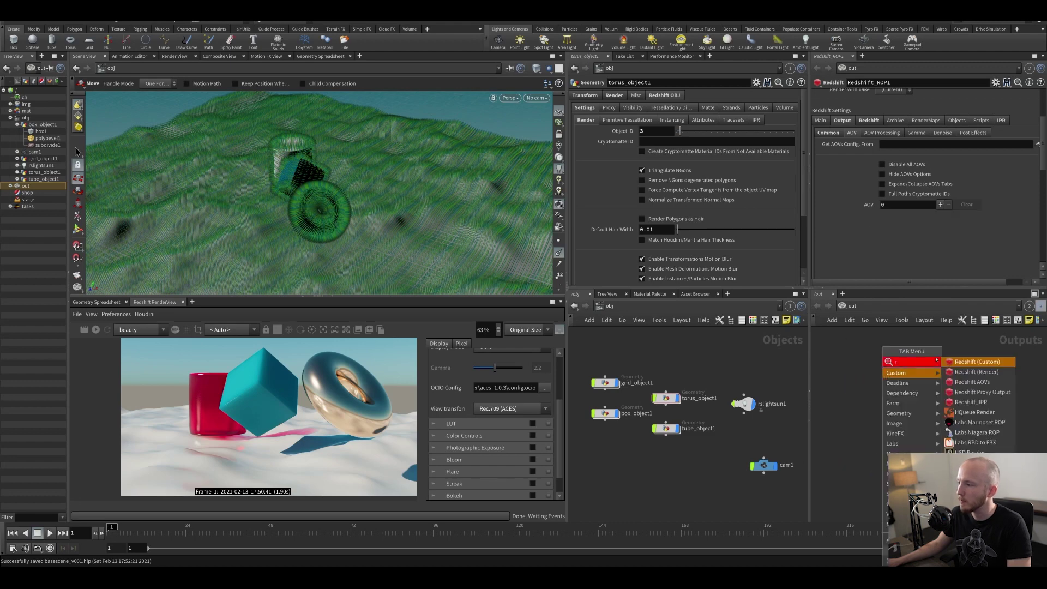
{"action": "key", "text": "Return"}
{"action": "left_click", "coordinate": [872, 375]}
{"action": "left_click", "coordinate": [939, 449]}
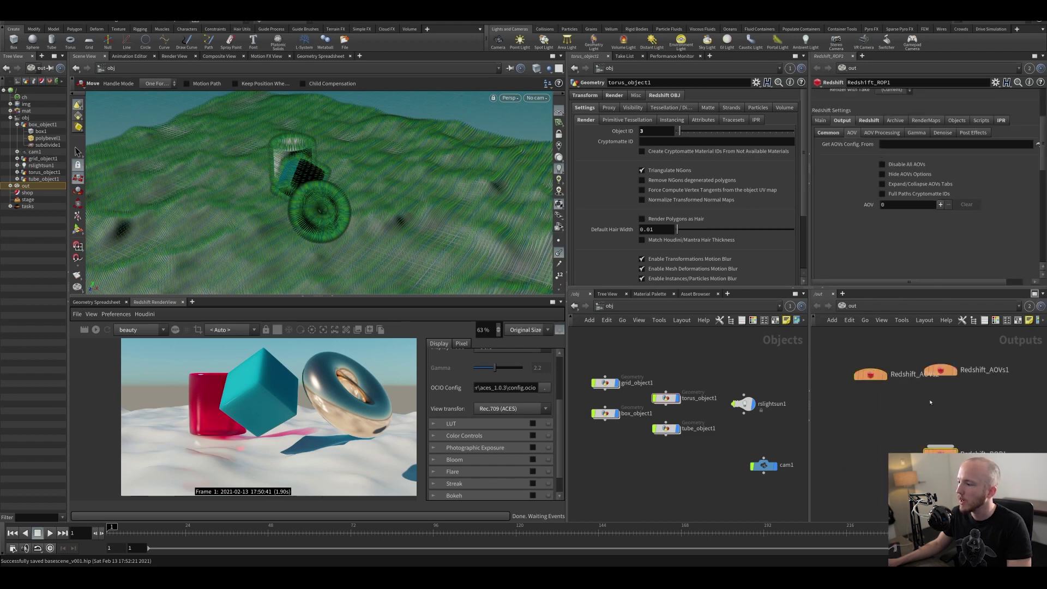
{"action": "left_click_drag", "start_coordinate": [926, 172], "coordinate": [919, 144]}
{"action": "middle_click_drag", "start_coordinate": [884, 408], "coordinate": [837, 403]}
{"action": "left_click", "coordinate": [824, 370]}
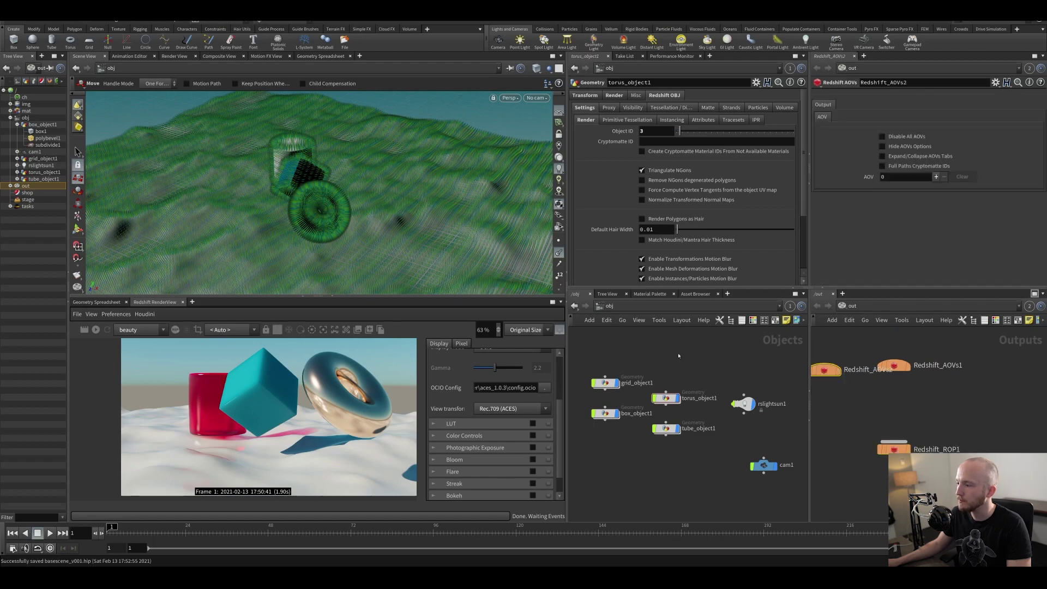
{"action": "left_click_drag", "start_coordinate": [566, 413], "coordinate": [481, 413]}
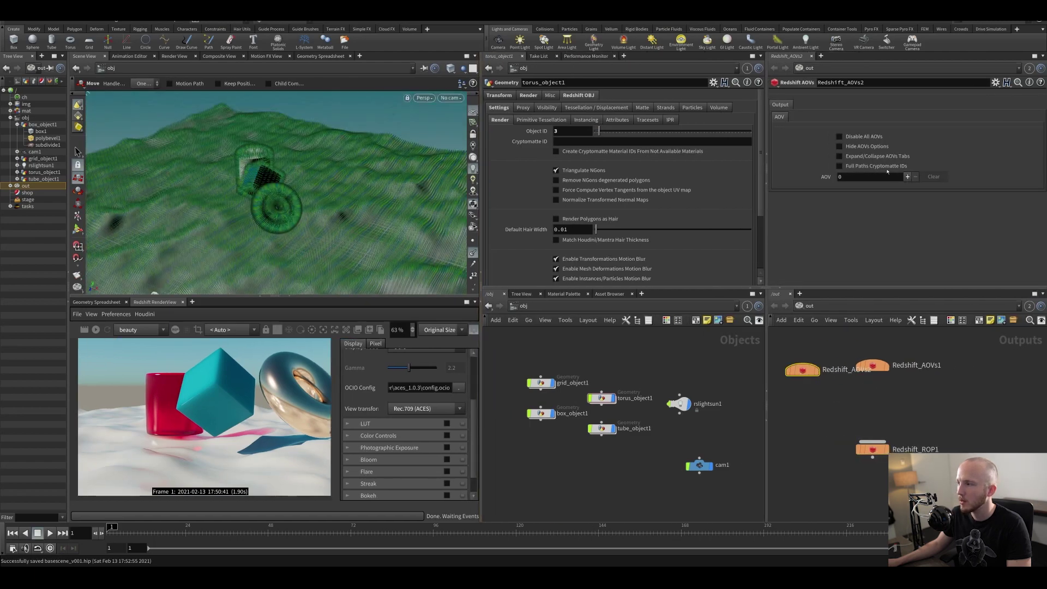
Add two AOV entries to the new Redshift AOVs node and look through the type list of the second entry.
{"action": "left_click", "coordinate": [908, 177]}
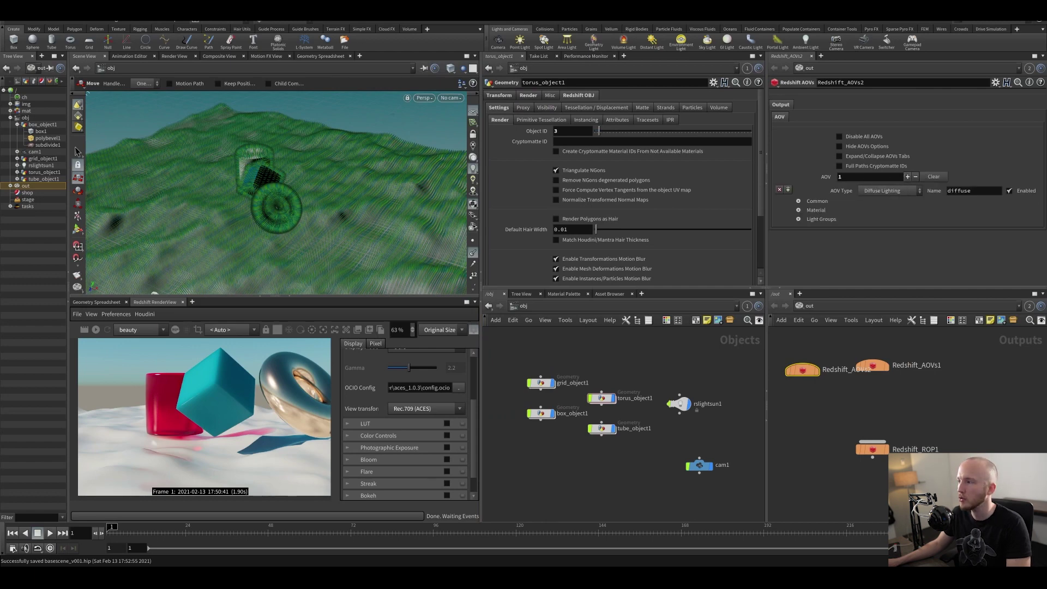
{"action": "left_click", "coordinate": [908, 177]}
{"action": "left_click", "coordinate": [893, 231]}
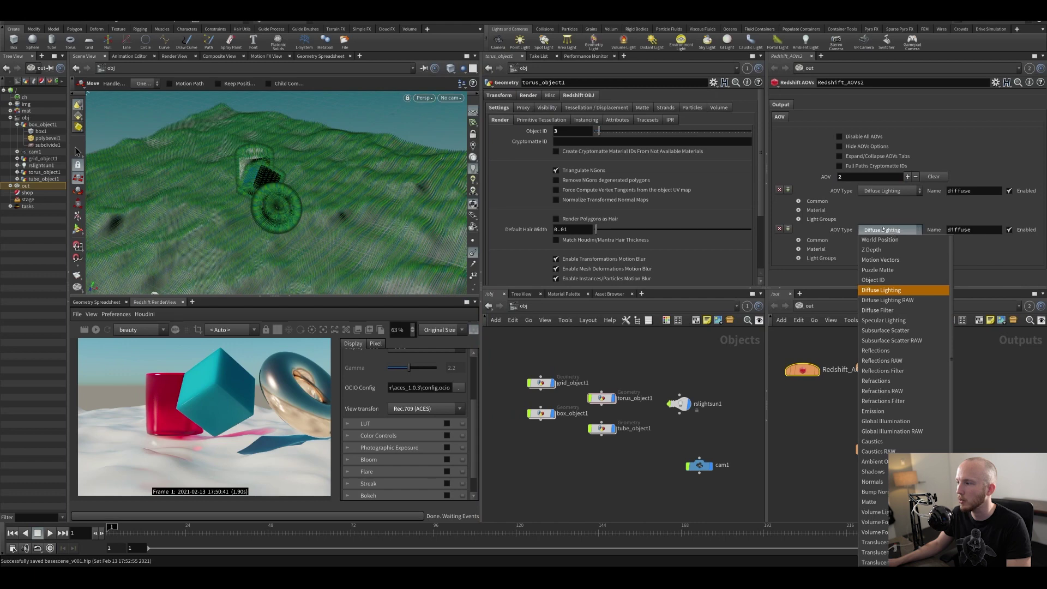
{"action": "left_click", "coordinate": [882, 230]}
Load the saved AOV preset on the new node, undo it, and look at the preset saving options.
{"action": "left_click", "coordinate": [995, 82]}
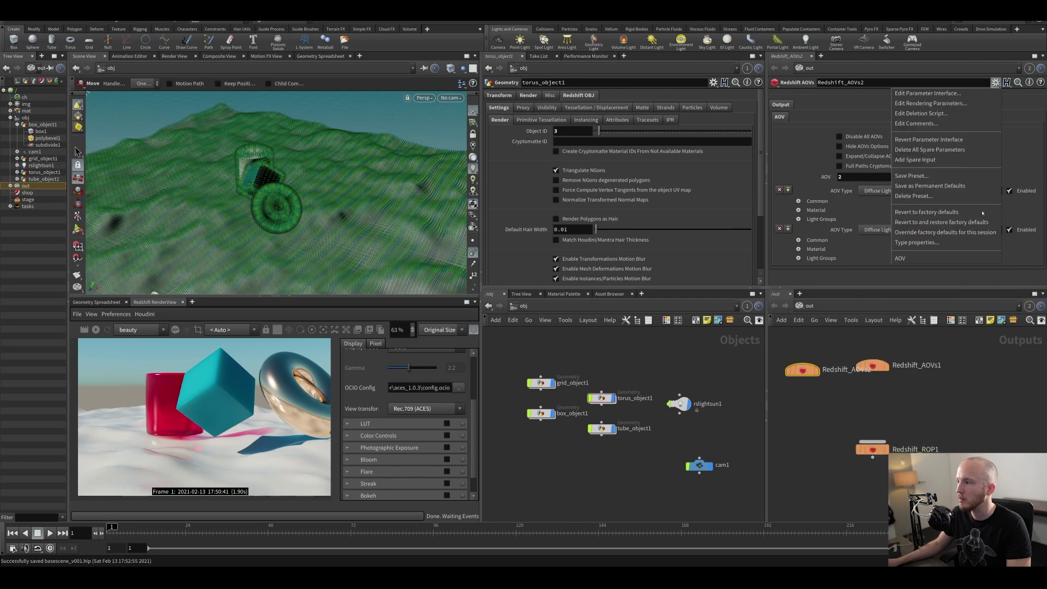
{"action": "left_click", "coordinate": [900, 258]}
{"action": "scroll", "coordinate": [899, 167], "scroll_direction": "down", "scroll_amount": 2}
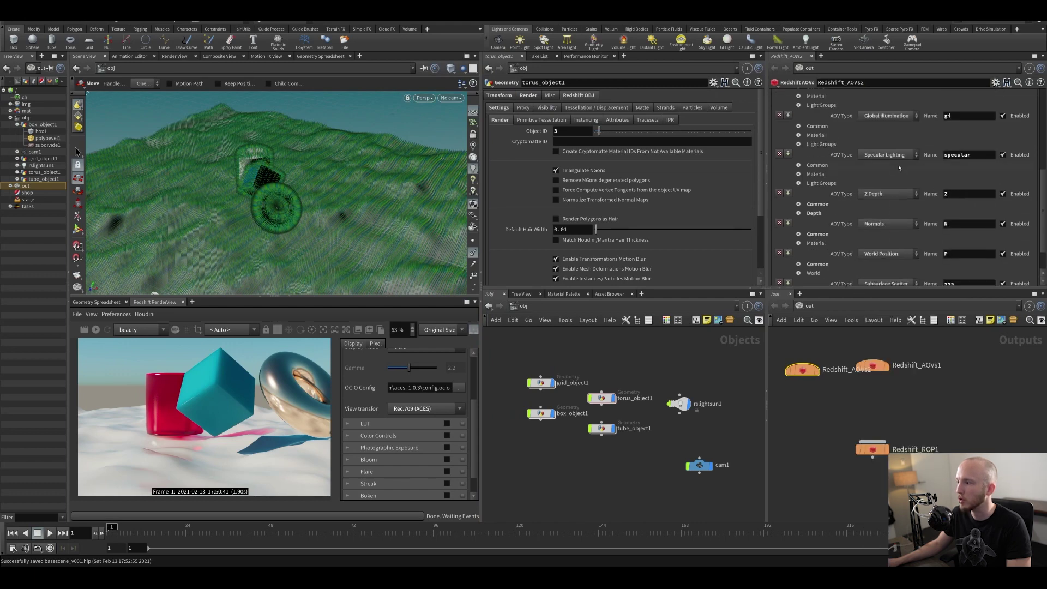
{"action": "scroll", "coordinate": [851, 196], "scroll_direction": "up", "scroll_amount": 6}
{"action": "key", "text": "ctrl+z"}
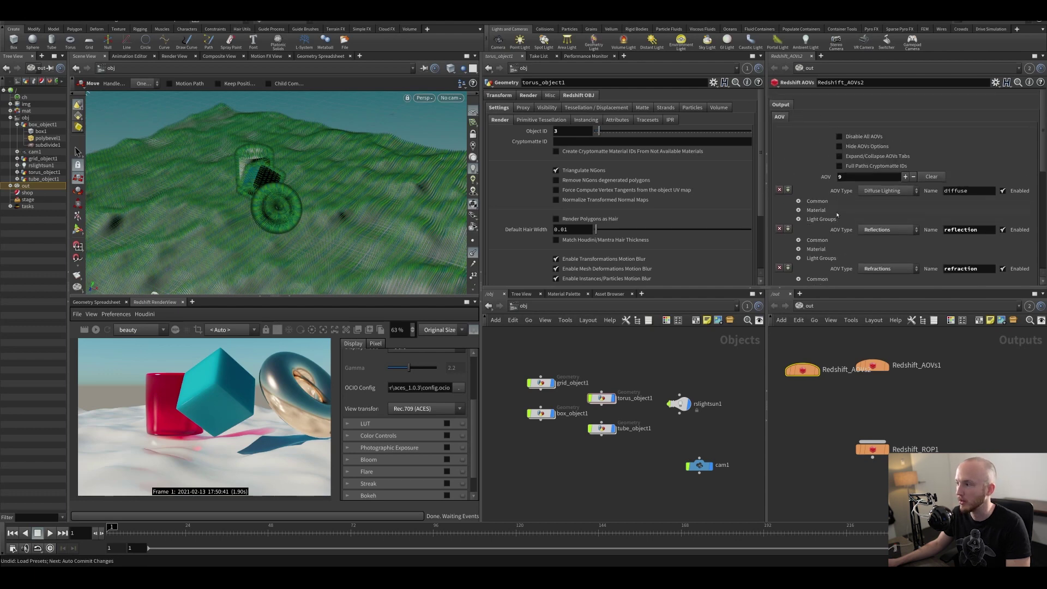
{"action": "left_click", "coordinate": [996, 82]}
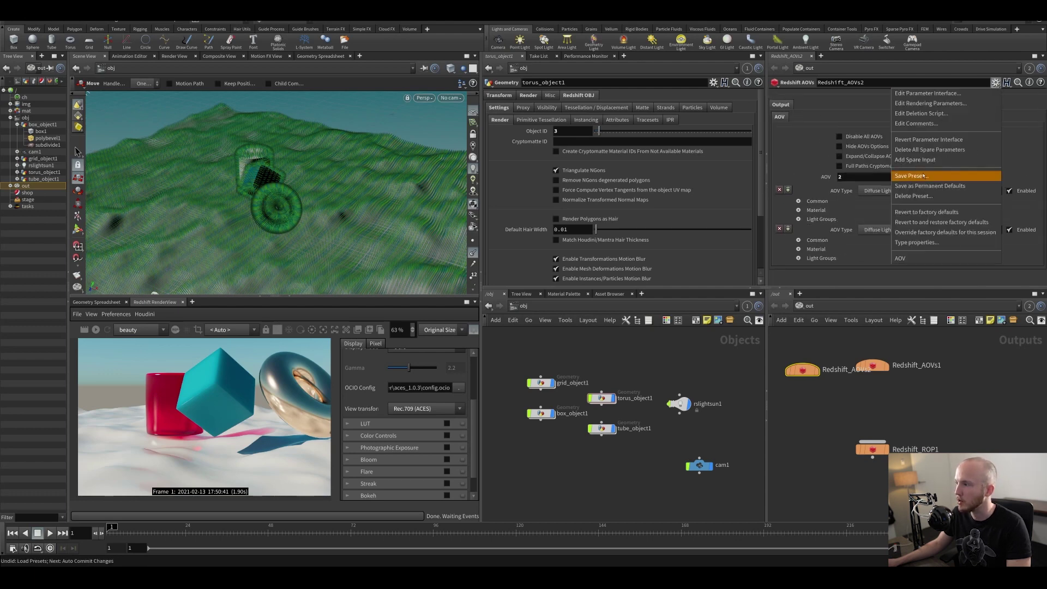
{"action": "left_click", "coordinate": [875, 205]}
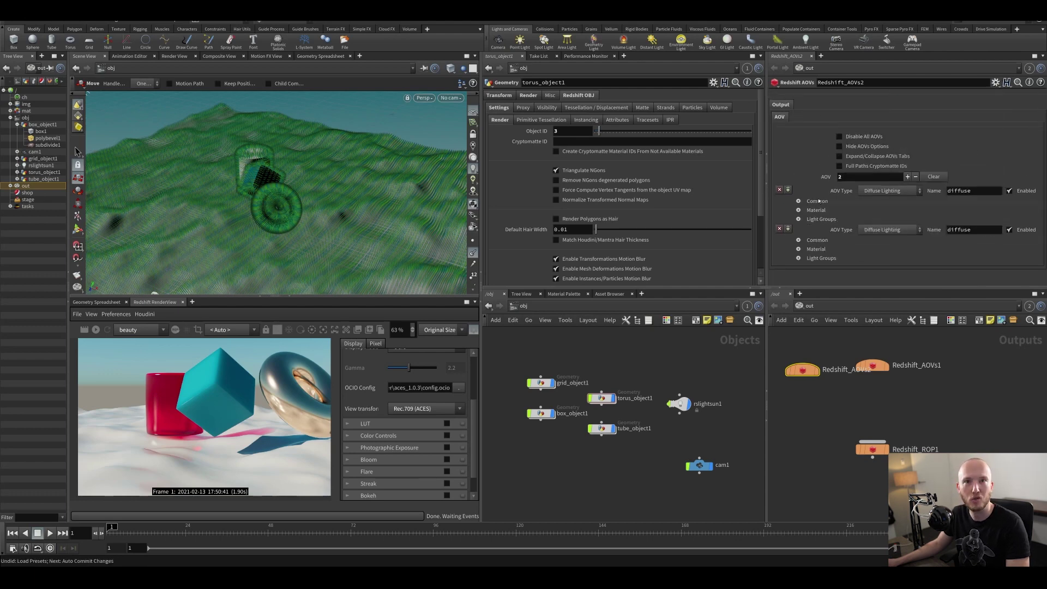
Set the second AOV's type to Reflections and raise the number of AOV entries to 7.
{"action": "left_click", "coordinate": [890, 229]}
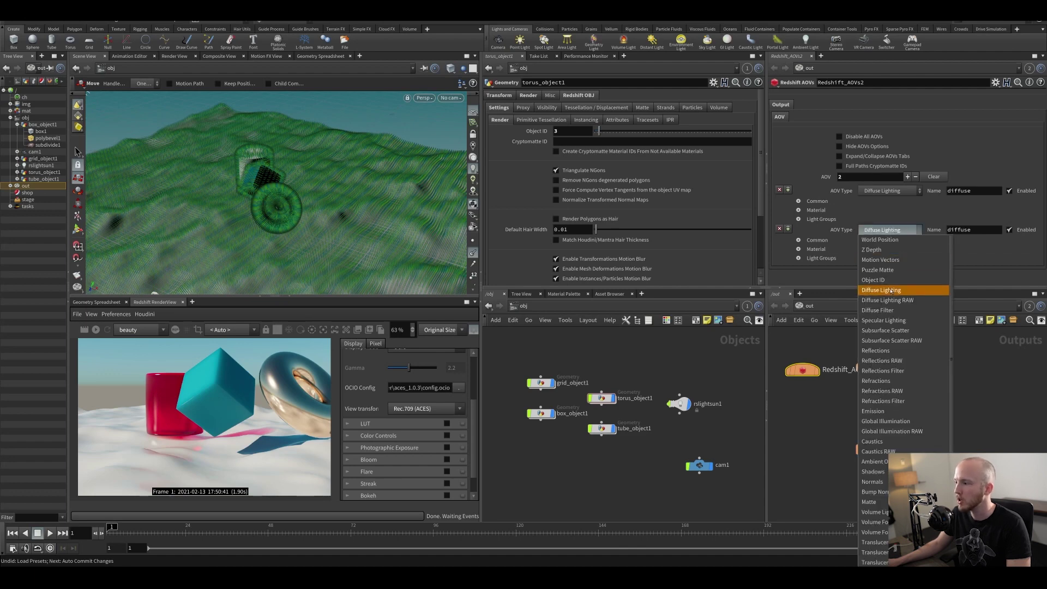
{"action": "left_click", "coordinate": [876, 350]}
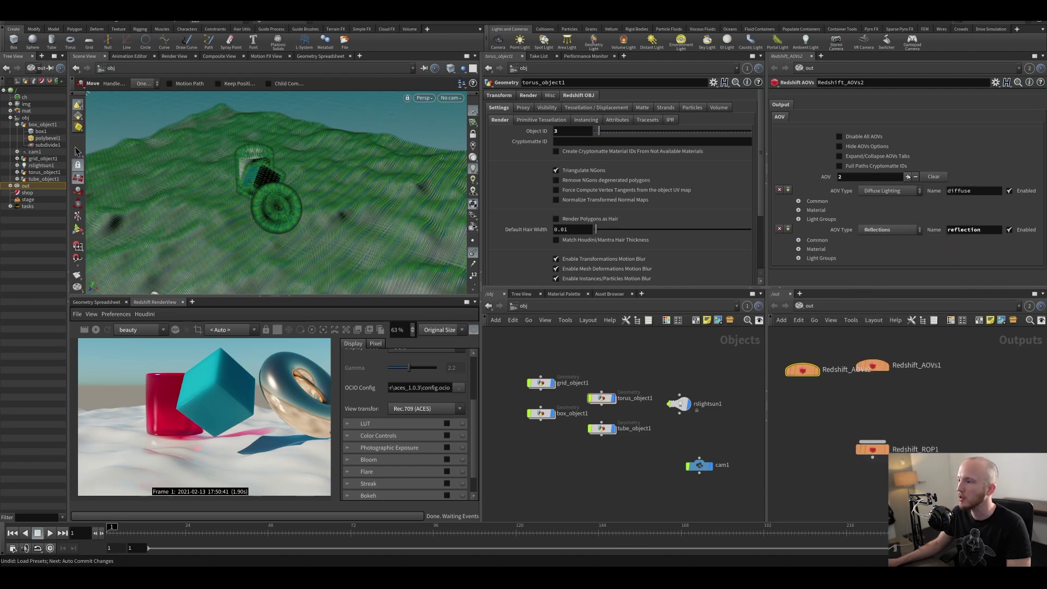
{"action": "double_click", "coordinate": [908, 177]}
Set the third AOV's type to Refractions and the fourth AOV's type to Global Illumination.
{"action": "scroll", "coordinate": [937, 170], "scroll_direction": "down", "scroll_amount": 2}
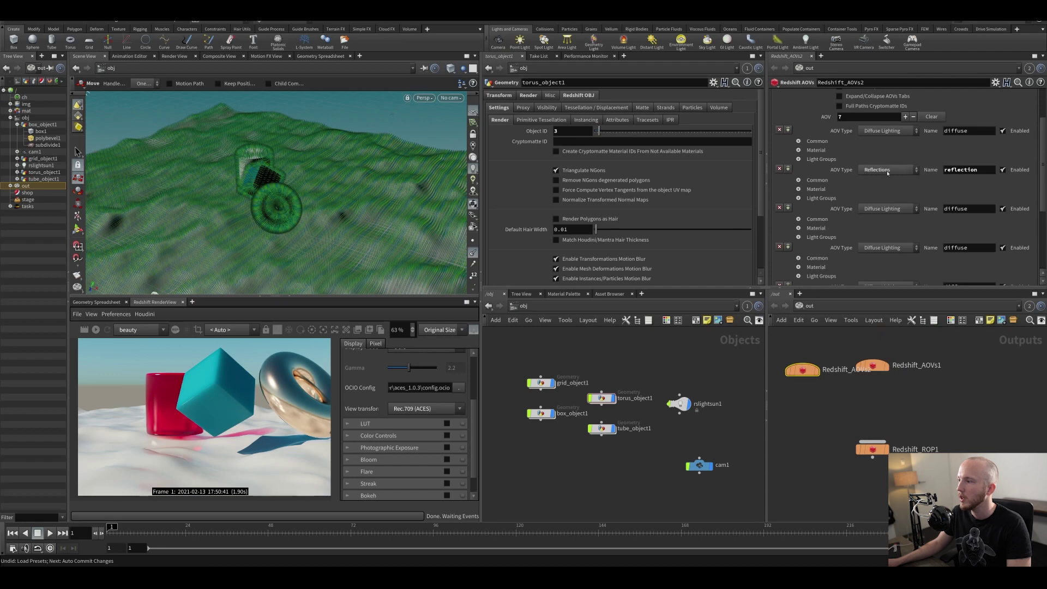
{"action": "left_click", "coordinate": [880, 210]}
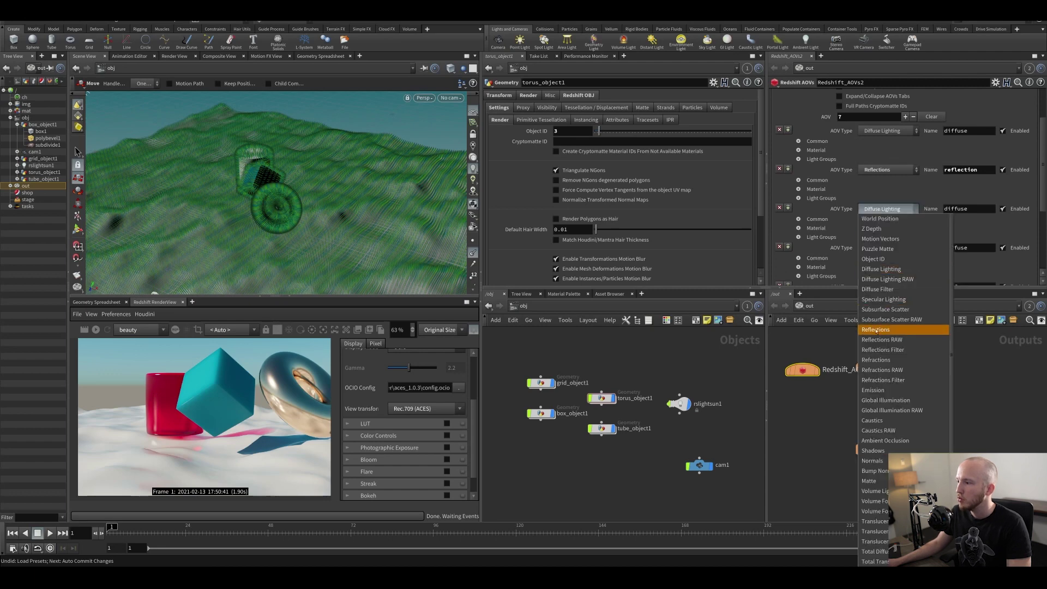
{"action": "left_click", "coordinate": [876, 360]}
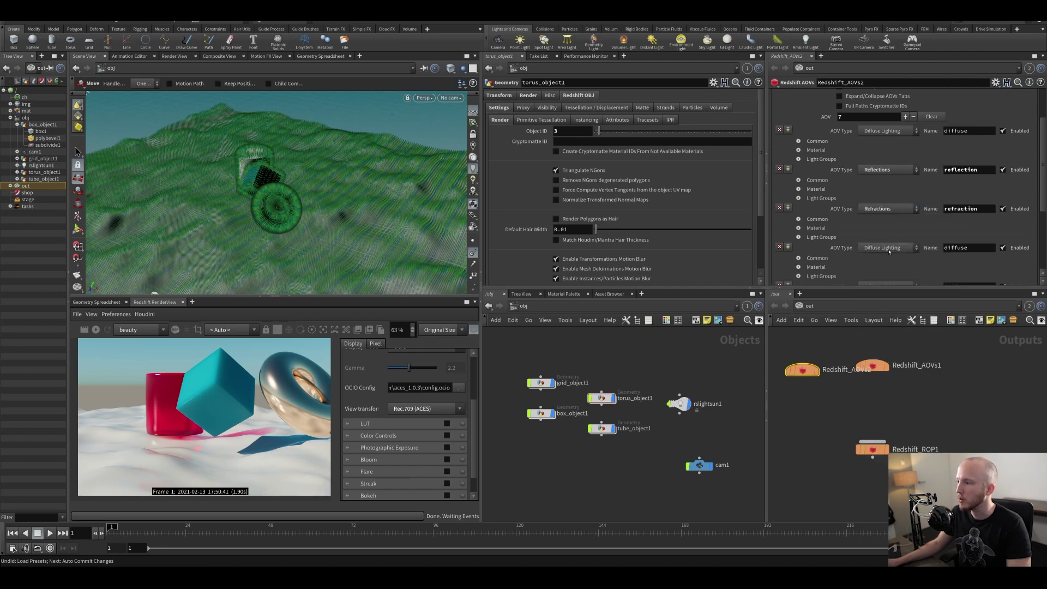
{"action": "left_click", "coordinate": [889, 250]}
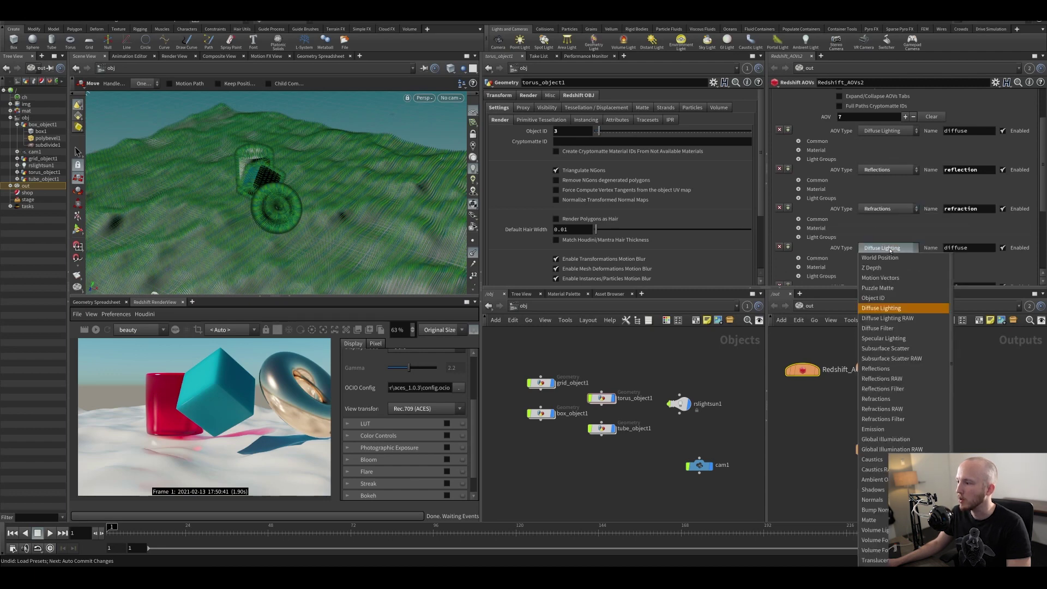
{"action": "left_click", "coordinate": [886, 440]}
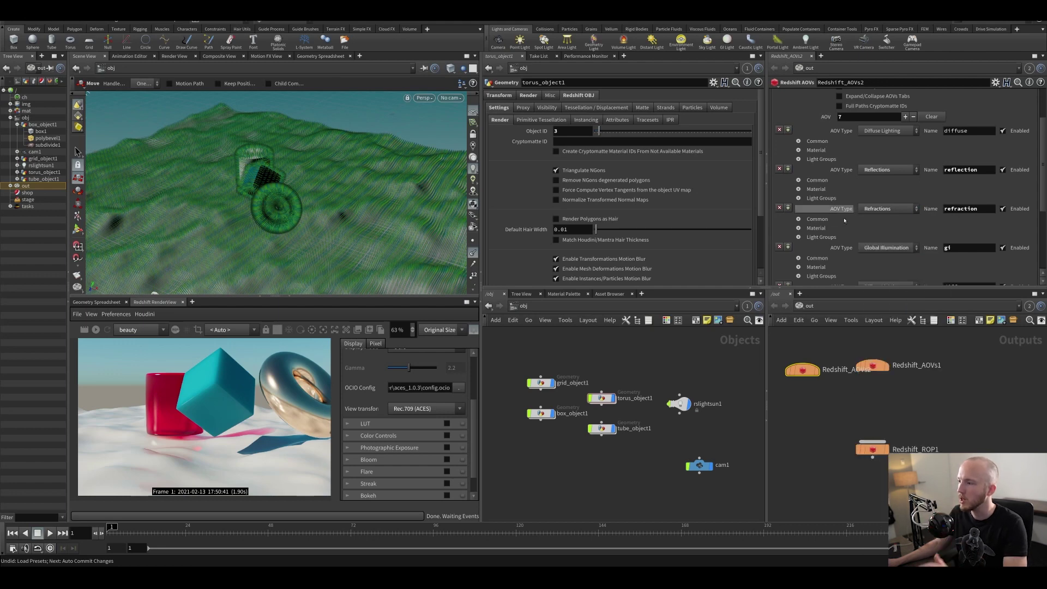
Expand the Common settings of the refraction and gi AOVs, and set the fifth AOV's type to Specular Lighting.
{"action": "left_click", "coordinate": [818, 258]}
{"action": "scroll", "coordinate": [899, 250], "scroll_direction": "down", "scroll_amount": 1}
{"action": "left_click", "coordinate": [895, 183]}
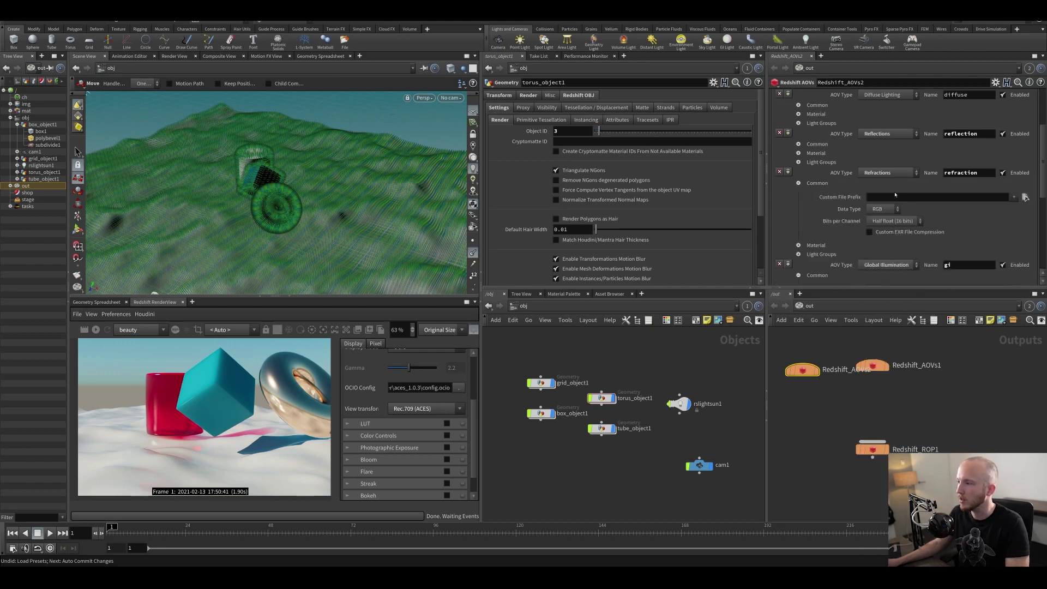
{"action": "scroll", "coordinate": [889, 206], "scroll_direction": "down", "scroll_amount": 2}
{"action": "scroll", "coordinate": [929, 182], "scroll_direction": "down", "scroll_amount": 2}
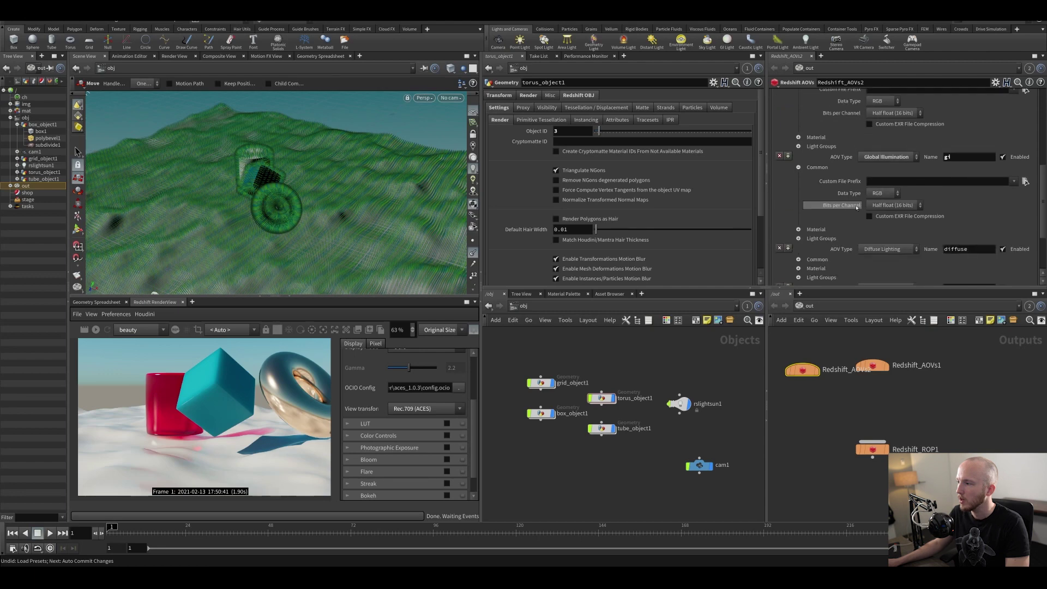
{"action": "left_click", "coordinate": [886, 249]}
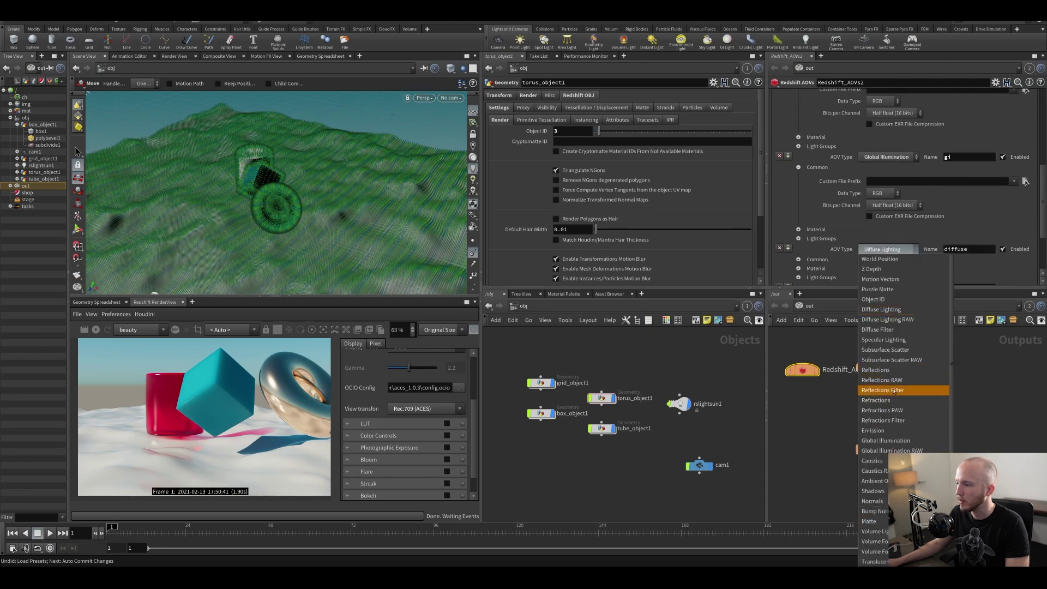
{"action": "left_click", "coordinate": [883, 340]}
Examine the full list of available AOV types on the sixth entry and close it without choosing one.
{"action": "scroll", "coordinate": [1045, 222], "scroll_direction": "down", "scroll_amount": 3}
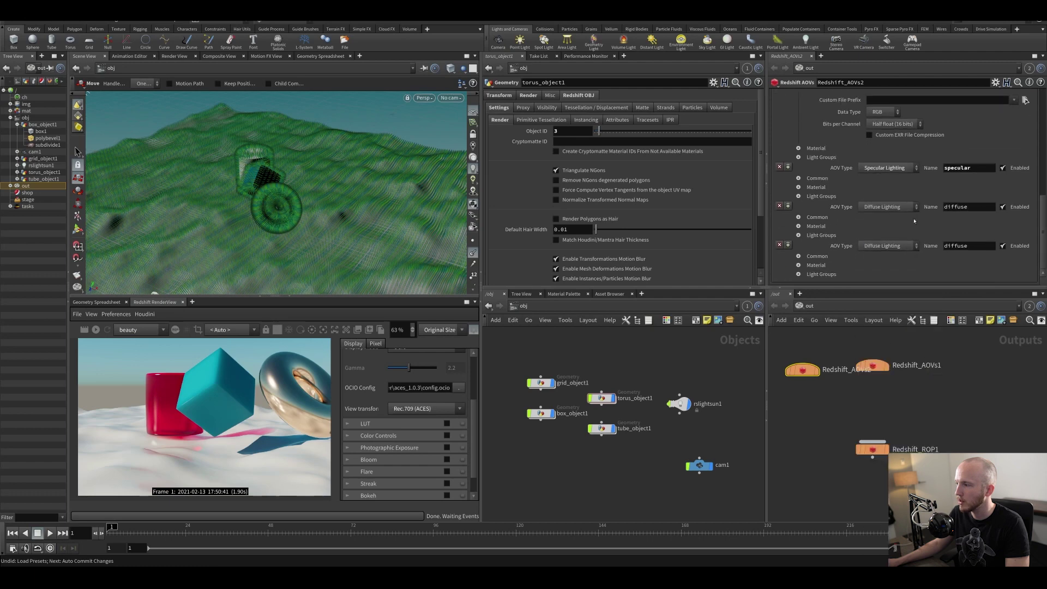
{"action": "left_click", "coordinate": [886, 207]}
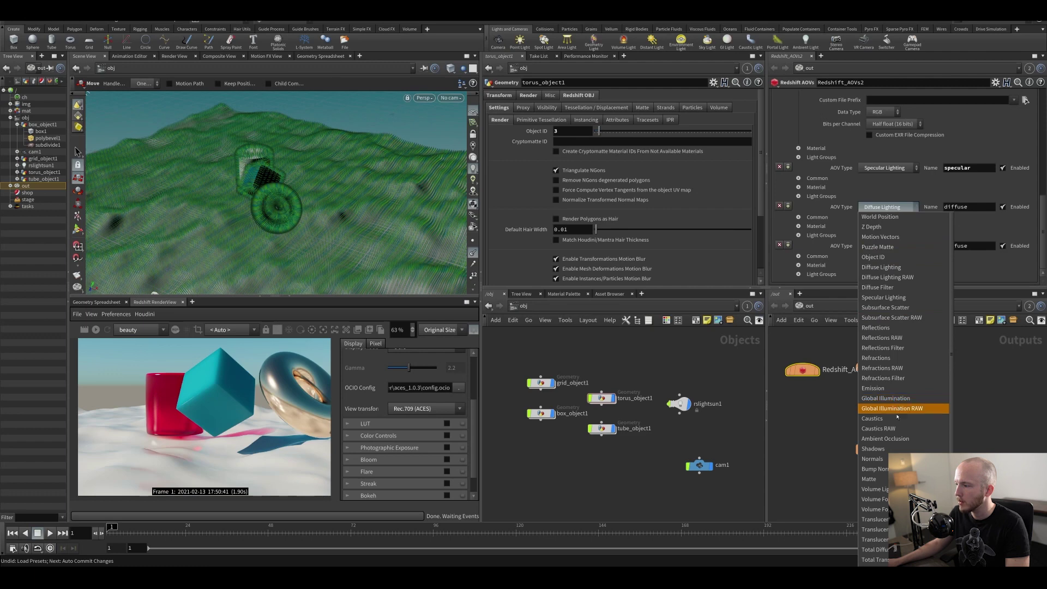
{"action": "scroll", "coordinate": [905, 440], "scroll_direction": "down", "scroll_amount": 3}
{"action": "scroll", "coordinate": [905, 500], "scroll_direction": "up", "scroll_amount": 3}
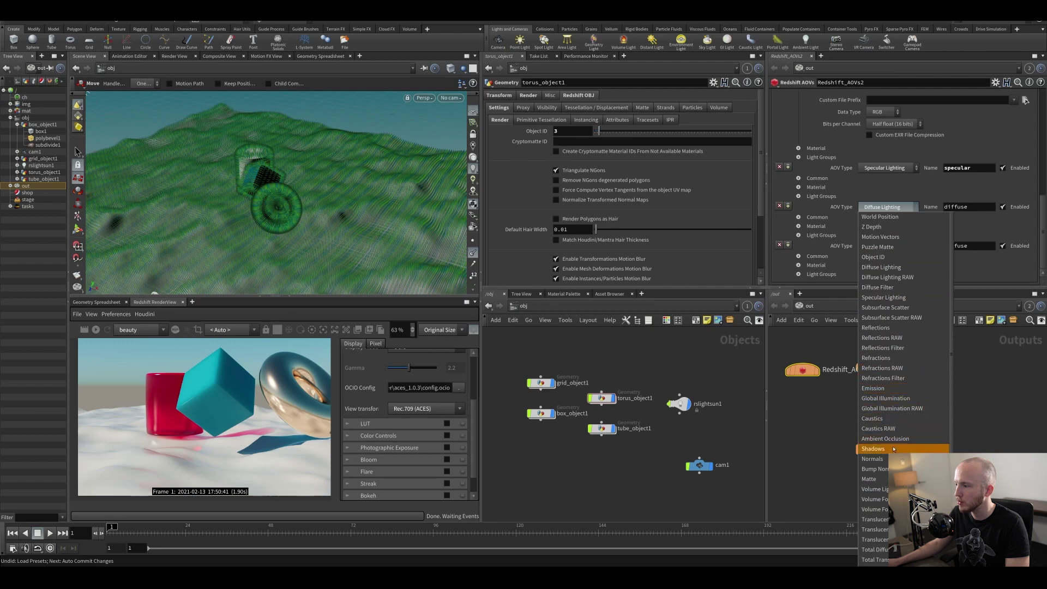
{"action": "scroll", "coordinate": [892, 377], "scroll_direction": "down", "scroll_amount": 3}
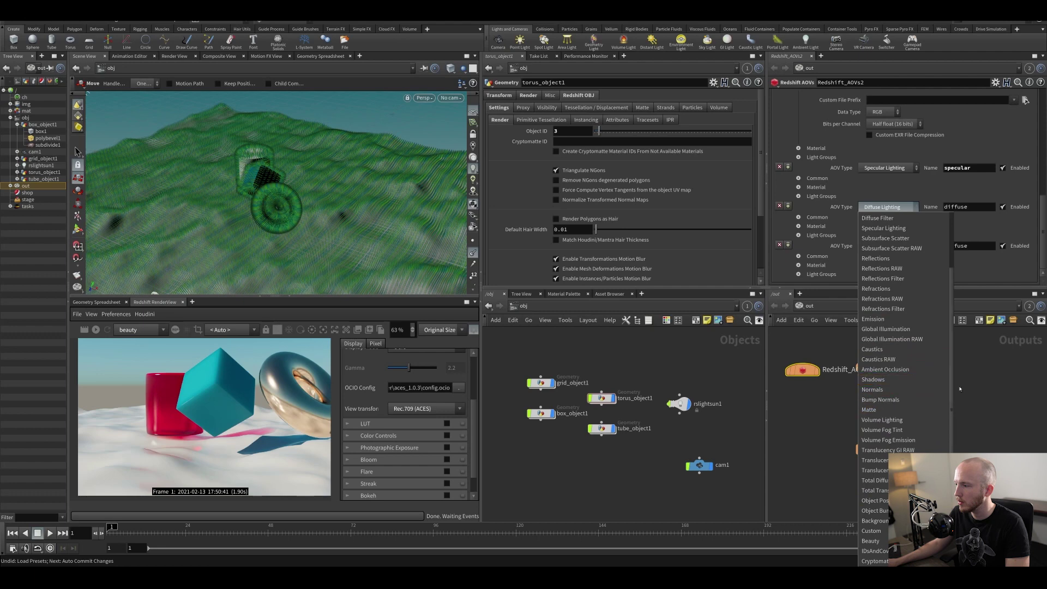
{"action": "scroll", "coordinate": [952, 325], "scroll_direction": "up", "scroll_amount": 3}
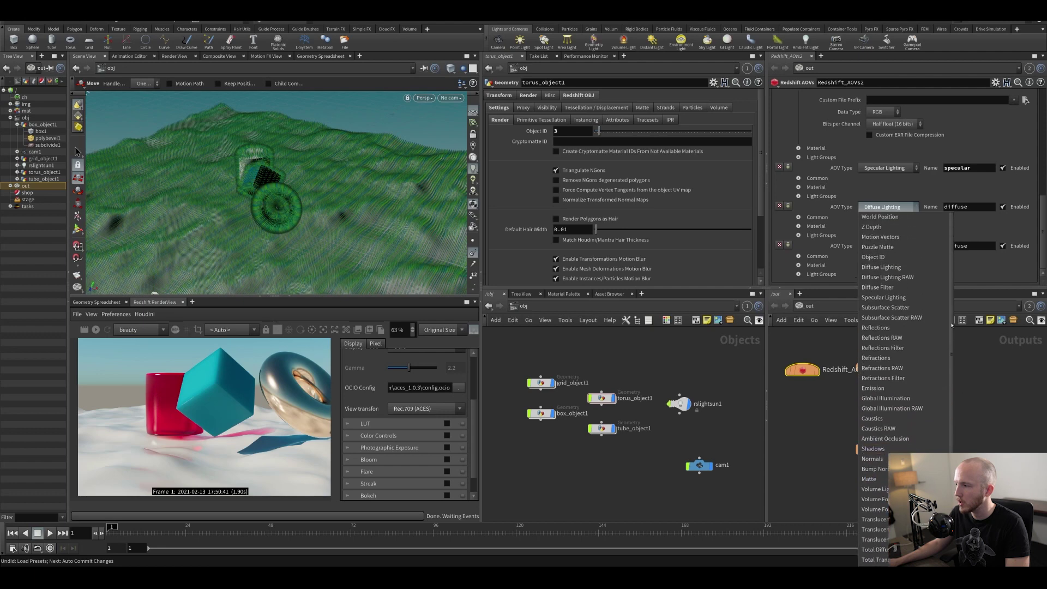
{"action": "scroll", "coordinate": [952, 325], "scroll_direction": "down", "scroll_amount": 3}
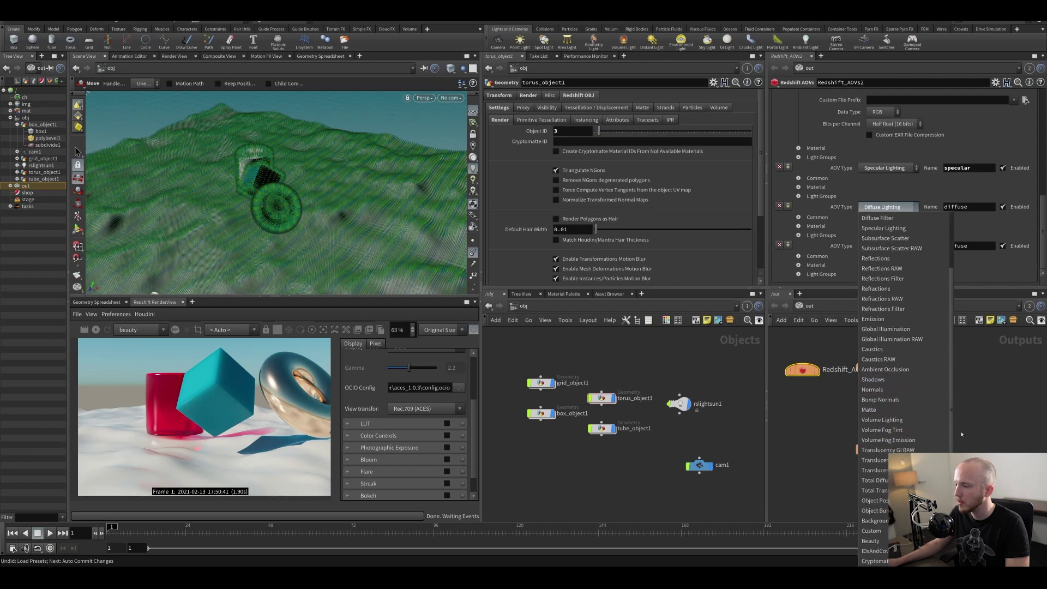
{"action": "left_click", "coordinate": [961, 434]}
Set the seventh AOV's type to Subsurface Scatter and reopen its list of types.
{"action": "left_click", "coordinate": [888, 246]}
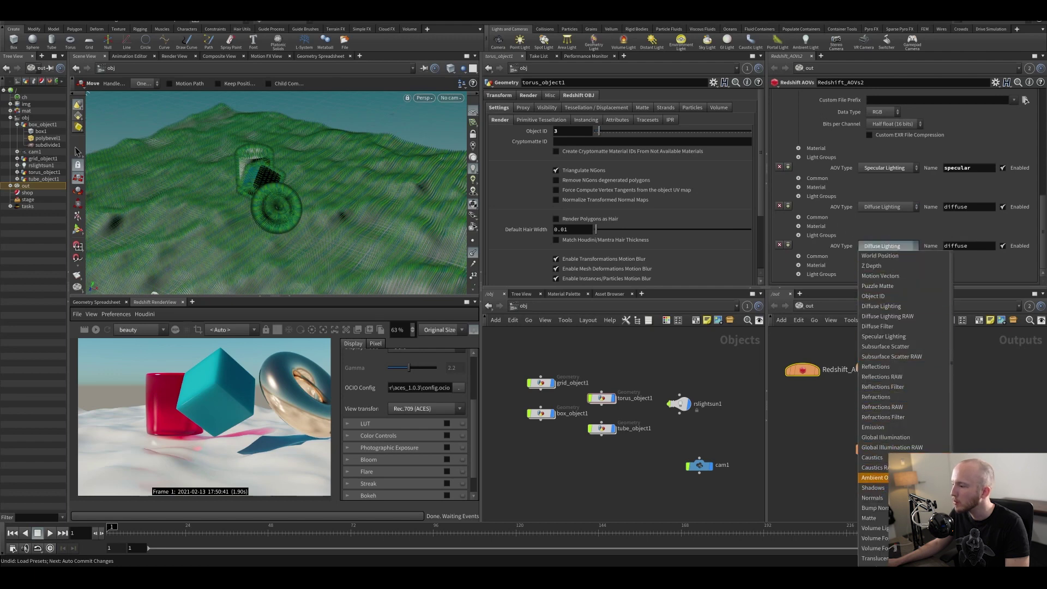
{"action": "left_click", "coordinate": [885, 346]}
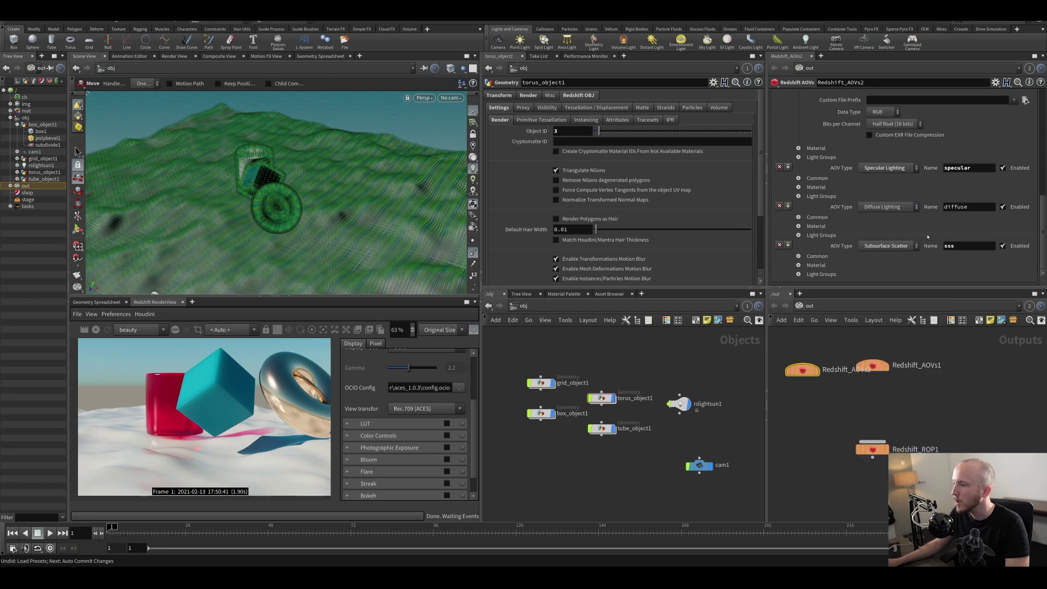
{"action": "left_click", "coordinate": [888, 246]}
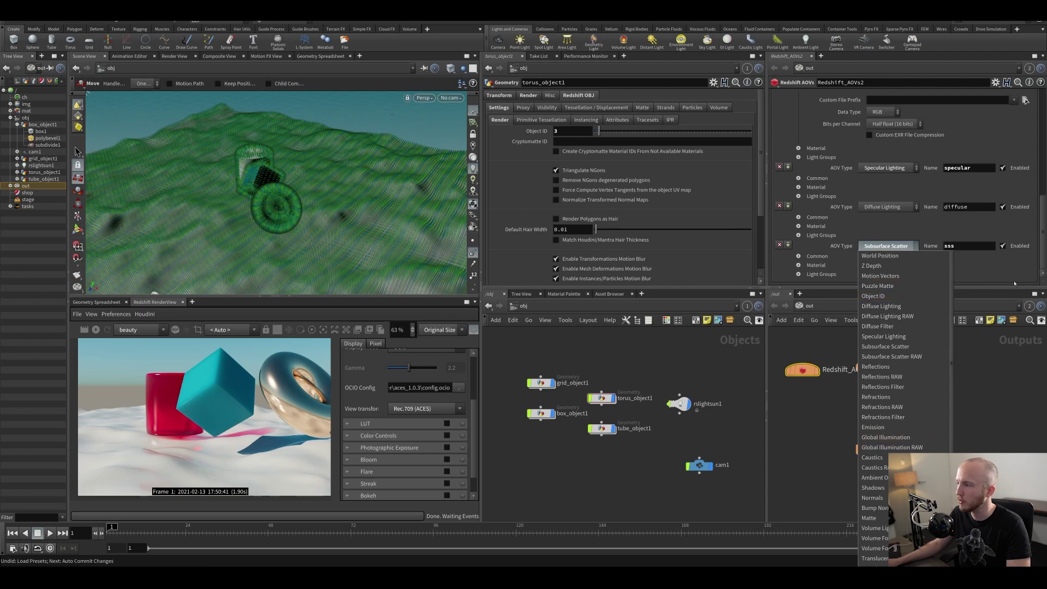
Add an eighth AOV with the type Z Depth and display the Z pass in the render view.
{"action": "left_click", "coordinate": [962, 251]}
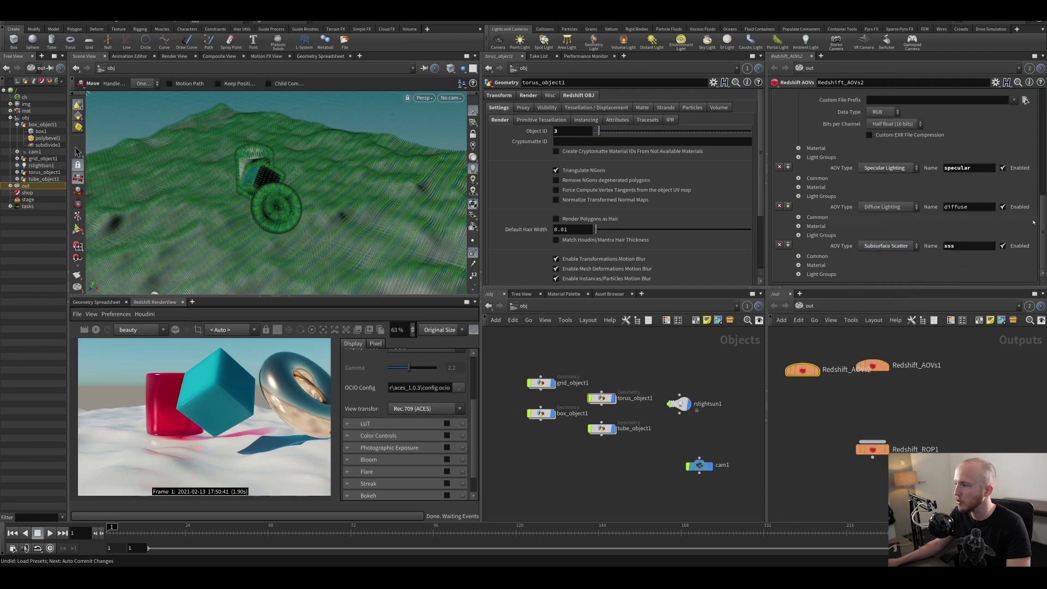
{"action": "scroll", "coordinate": [900, 163], "scroll_direction": "up", "scroll_amount": 5}
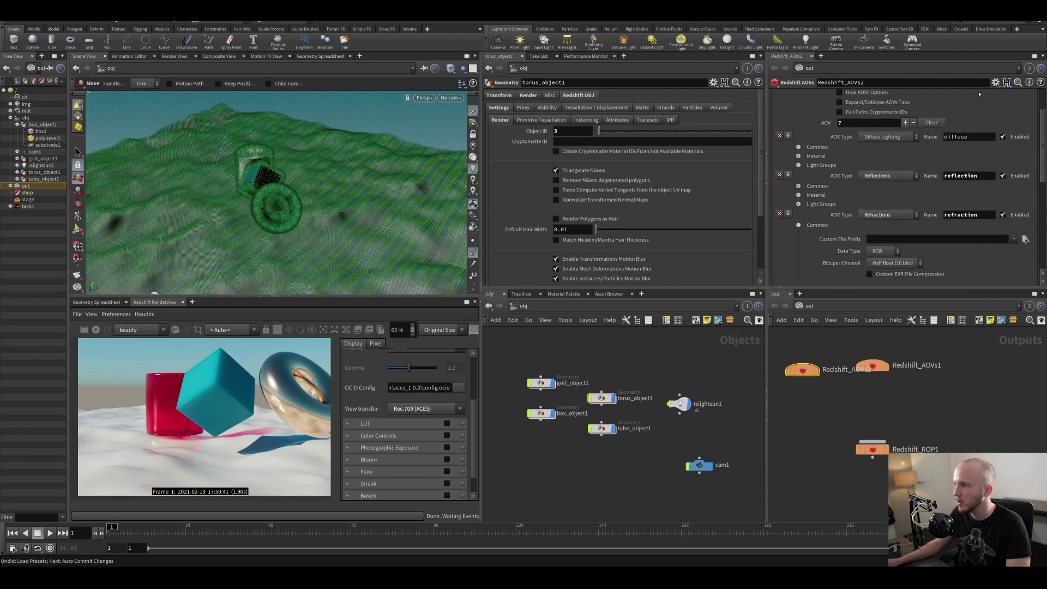
{"action": "scroll", "coordinate": [927, 191], "scroll_direction": "down", "scroll_amount": 5}
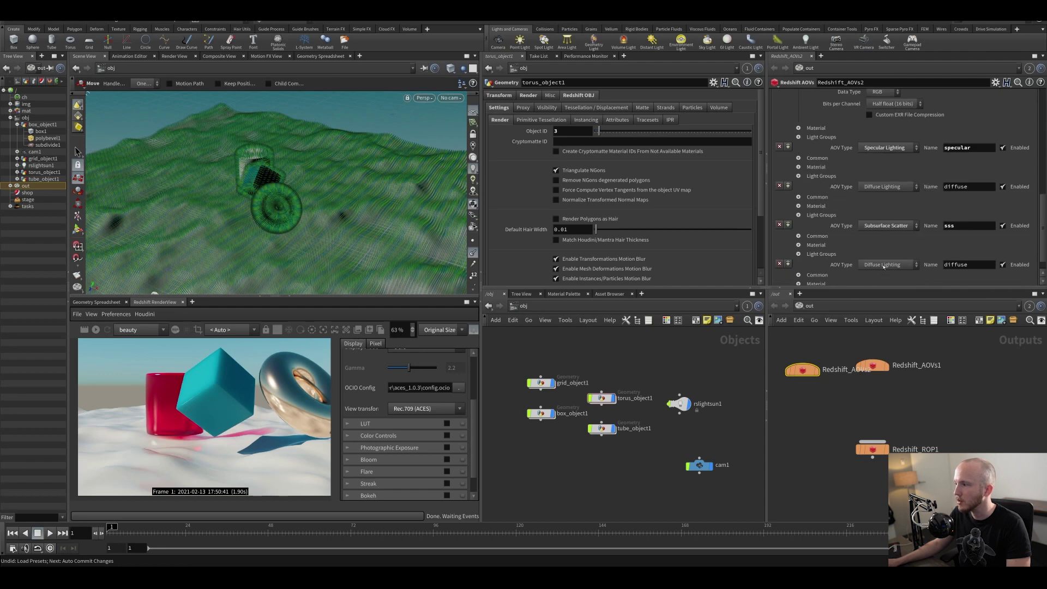
{"action": "left_click", "coordinate": [884, 266]}
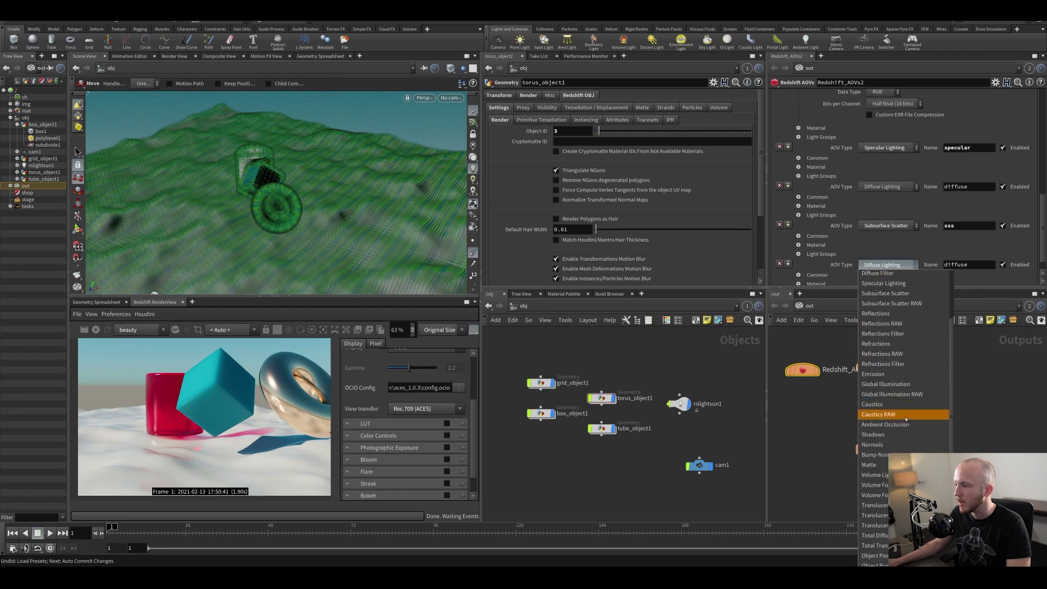
{"action": "scroll", "coordinate": [905, 415], "scroll_direction": "up", "scroll_amount": 3}
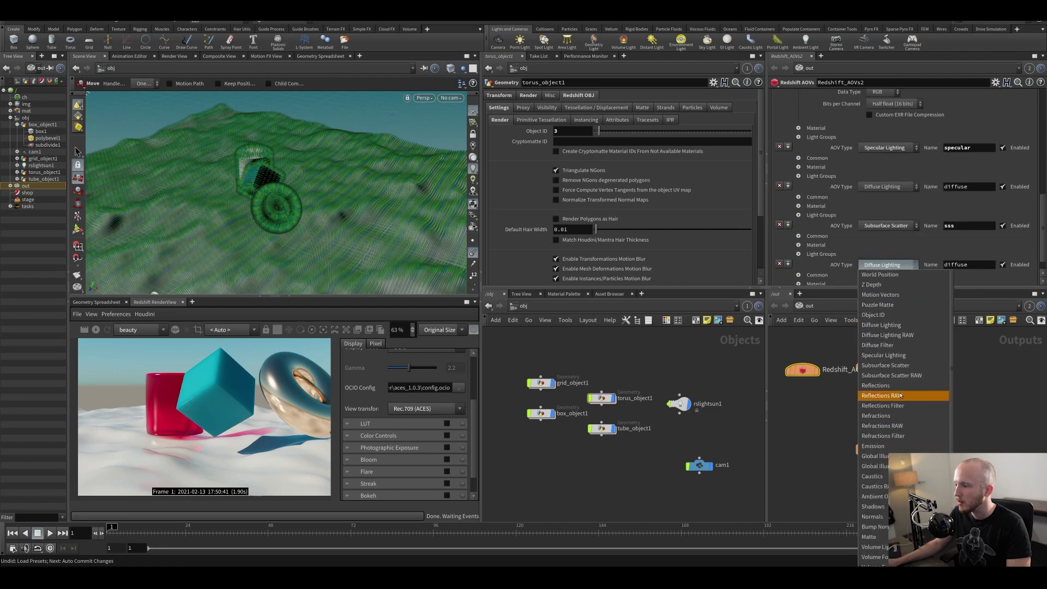
{"action": "left_click", "coordinate": [879, 286]}
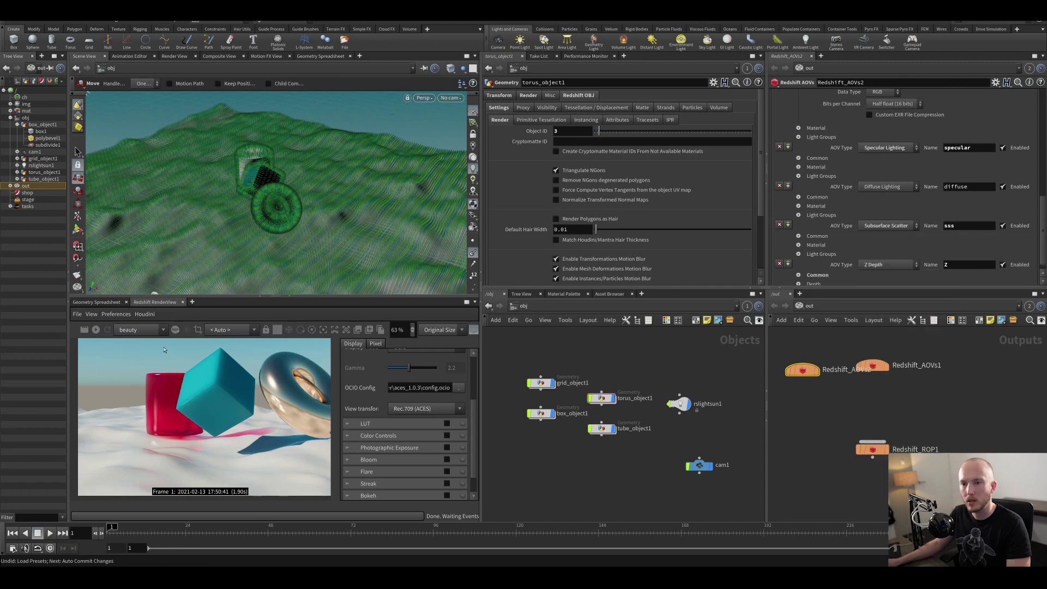
{"action": "left_click", "coordinate": [143, 329]}
{"action": "left_click", "coordinate": [134, 397]}
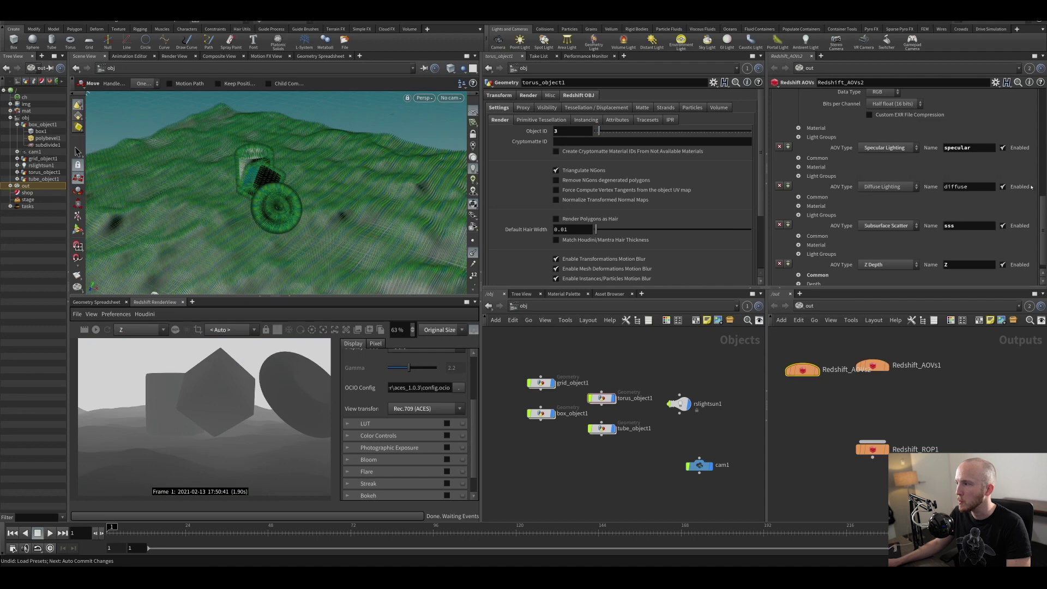
Add a ninth AOV and set its type to World Position.
{"action": "scroll", "coordinate": [927, 185], "scroll_direction": "up", "scroll_amount": 10}
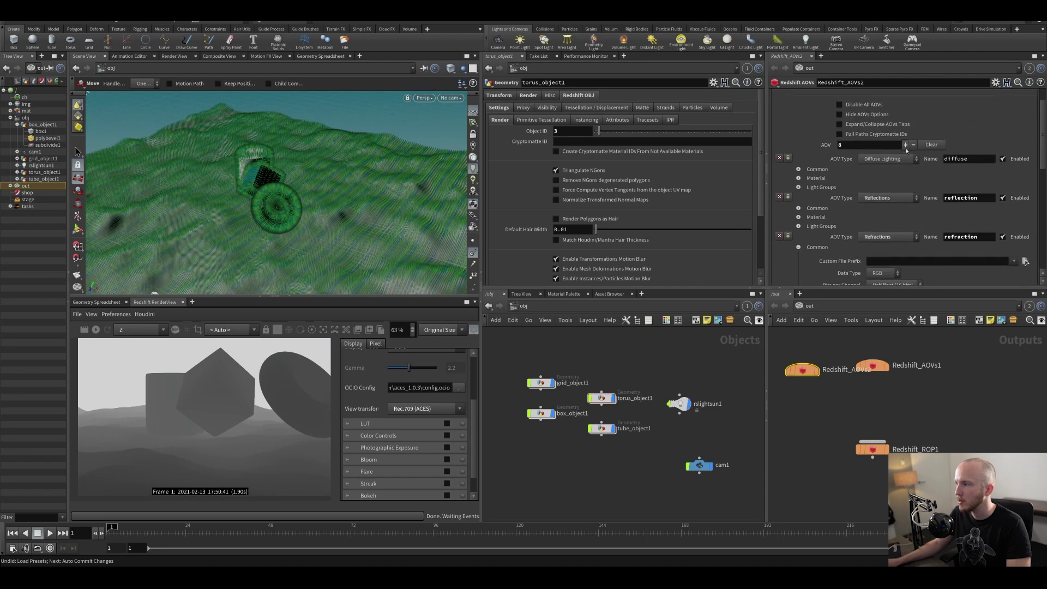
{"action": "scroll", "coordinate": [954, 185], "scroll_direction": "down", "scroll_amount": 8}
{"action": "left_click", "coordinate": [888, 246]}
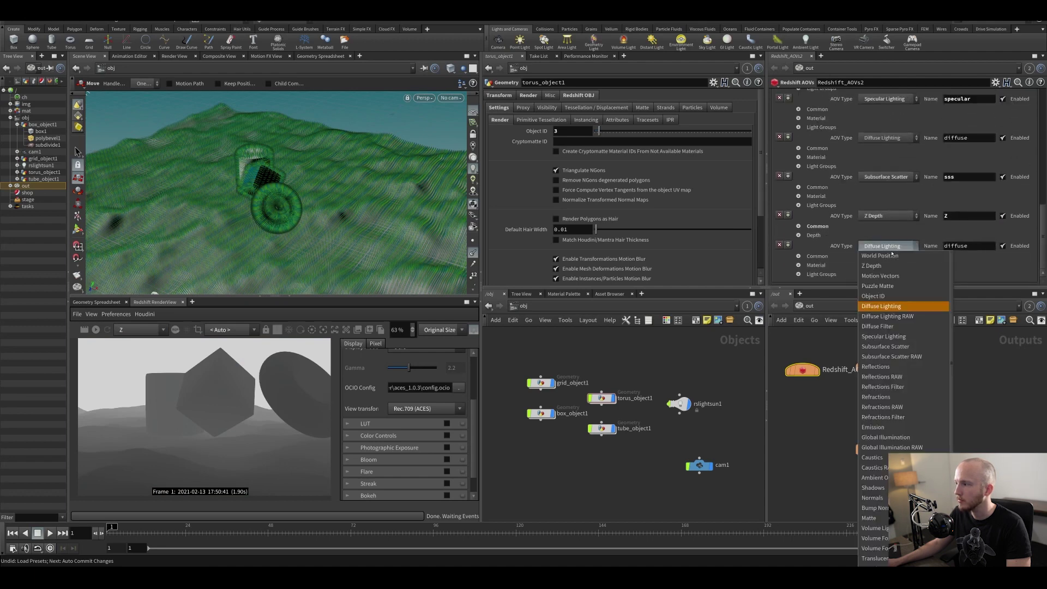
{"action": "left_click", "coordinate": [880, 256]}
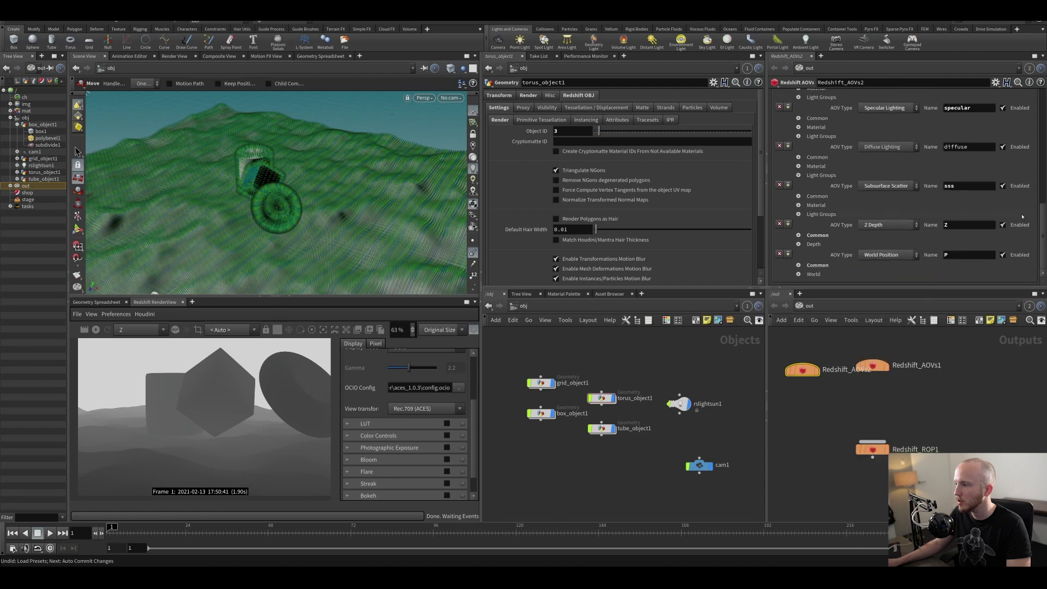
Display the puzzleMatte1 pass in the render view, compare it with puzzleMatte2, and return to puzzleMatte1.
{"action": "left_click", "coordinate": [153, 330]}
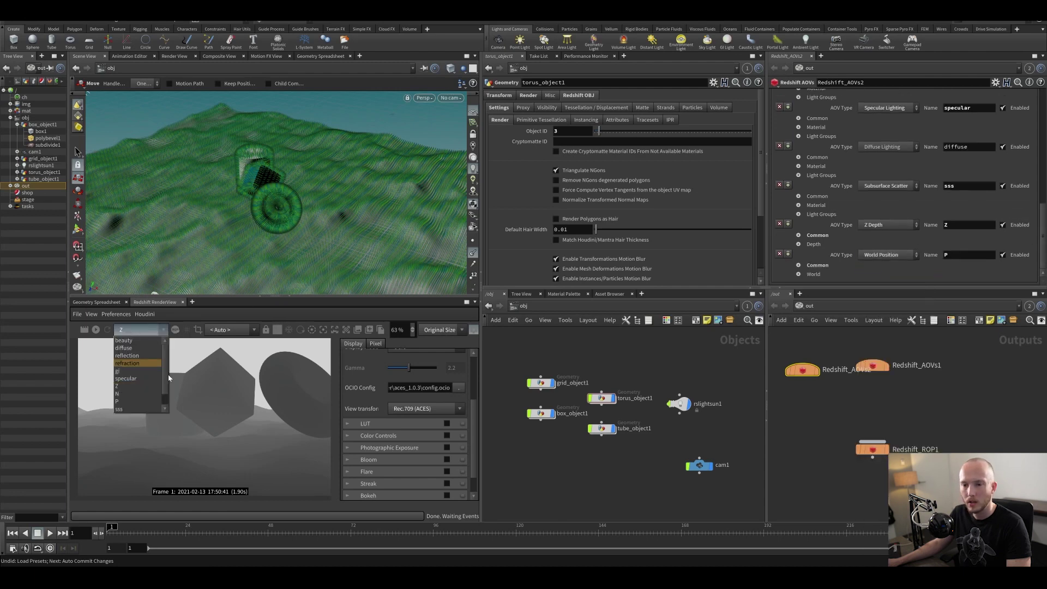
{"action": "left_click", "coordinate": [143, 401]}
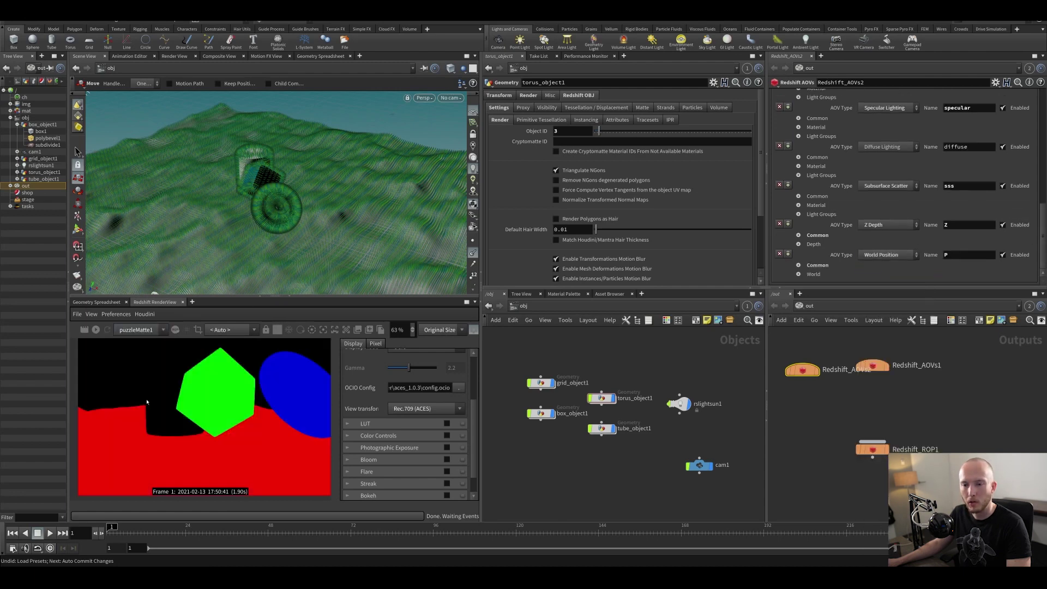
{"action": "left_click", "coordinate": [147, 330]}
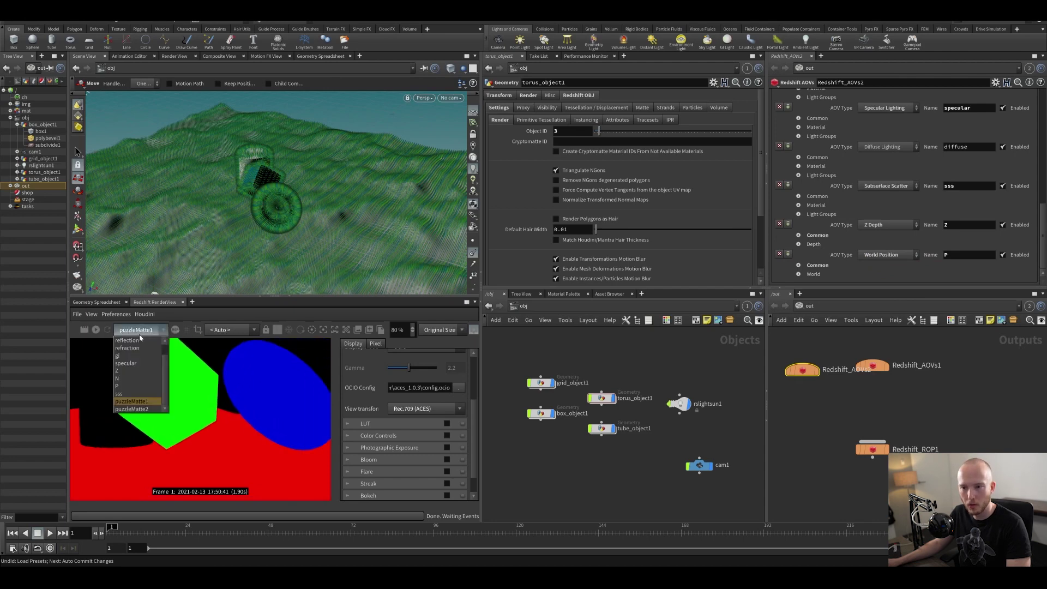
{"action": "left_click", "coordinate": [158, 410]}
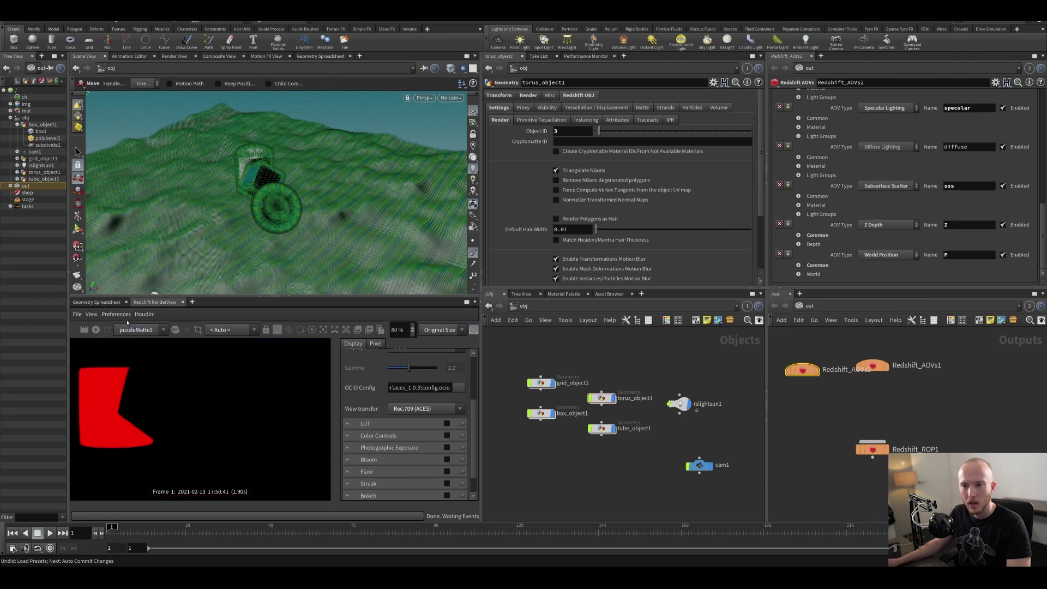
{"action": "left_click", "coordinate": [139, 330]}
{"action": "left_click", "coordinate": [143, 401]}
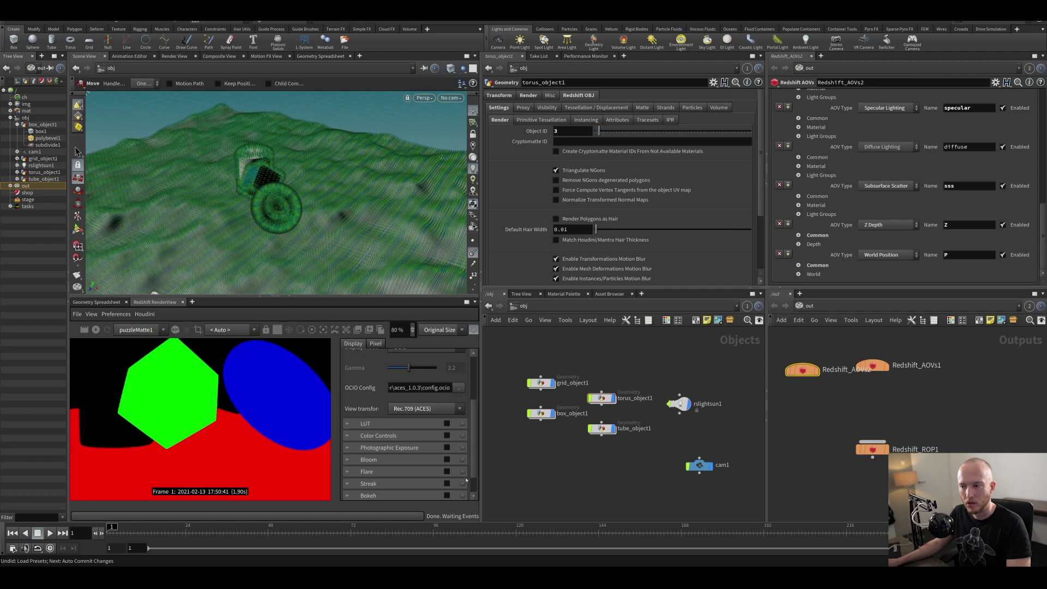
Check the Redshift Object ID of the grid, torus, box and tube objects in turn.
{"action": "left_click", "coordinate": [541, 383]}
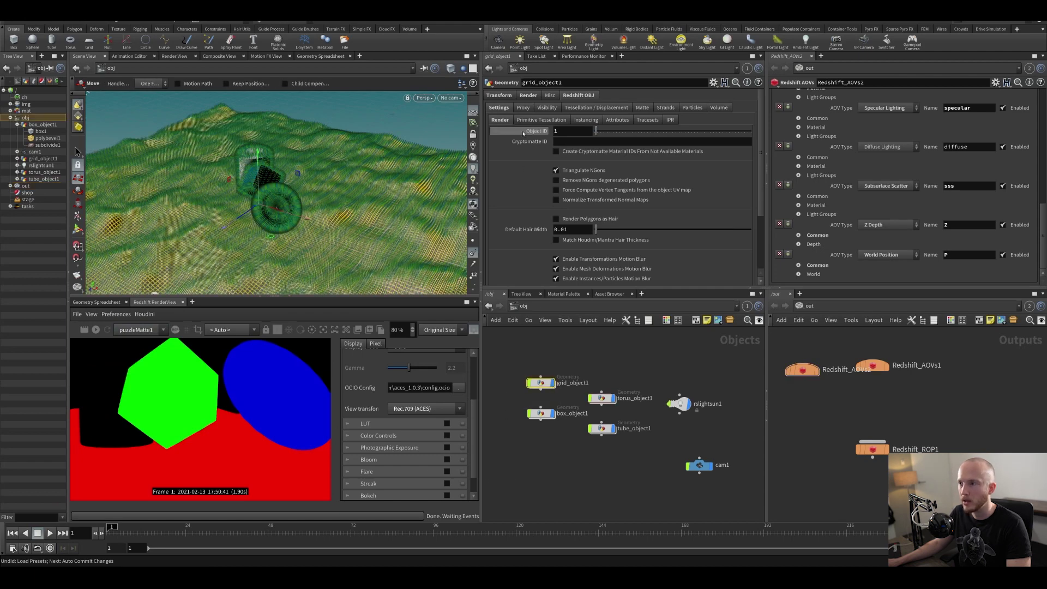
{"action": "left_click", "coordinate": [602, 398]}
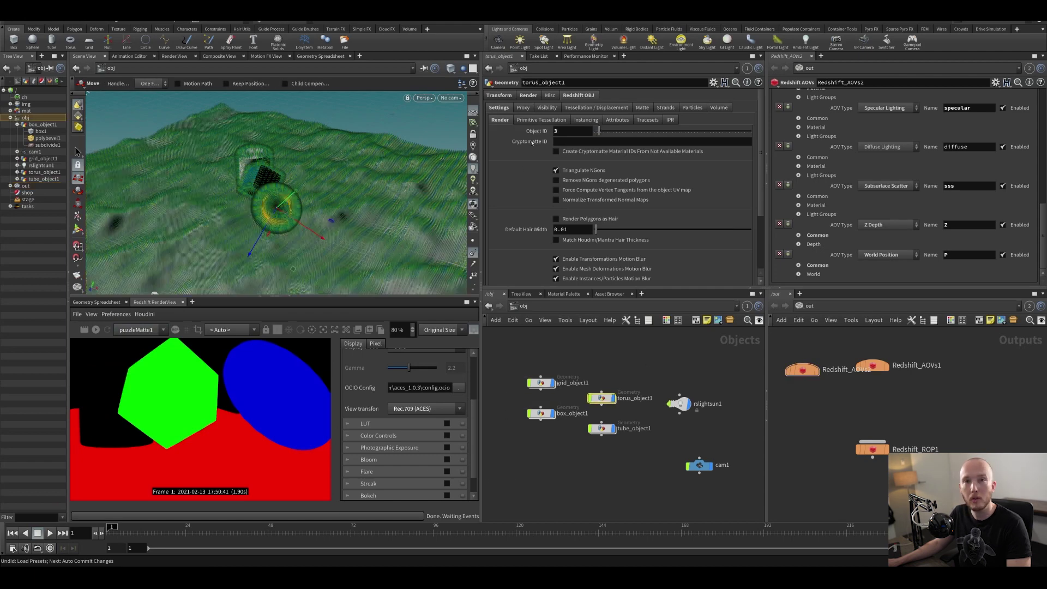
{"action": "left_click", "coordinate": [541, 413]}
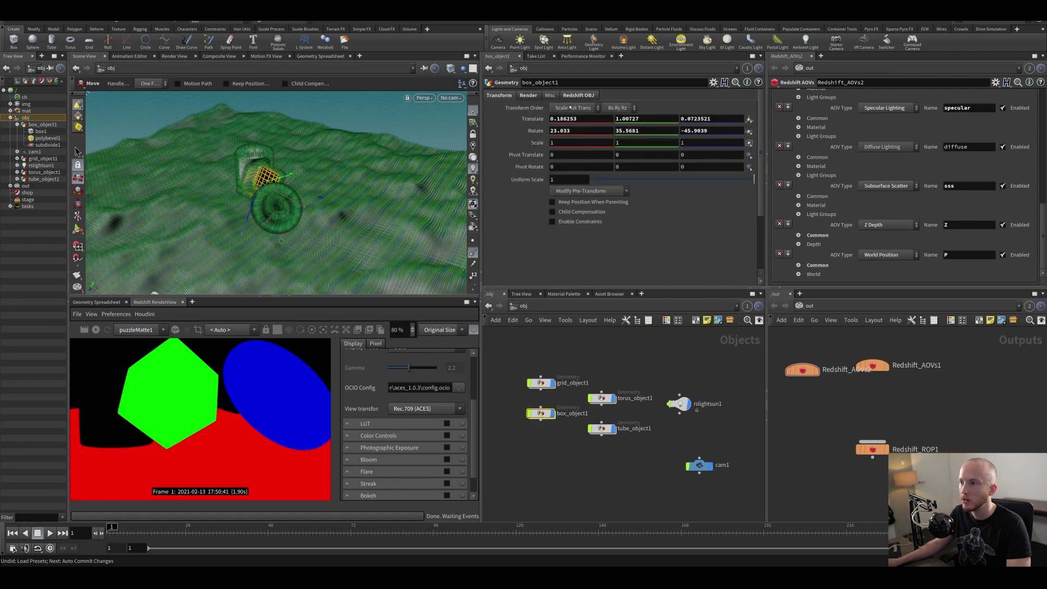
{"action": "left_click", "coordinate": [551, 96]}
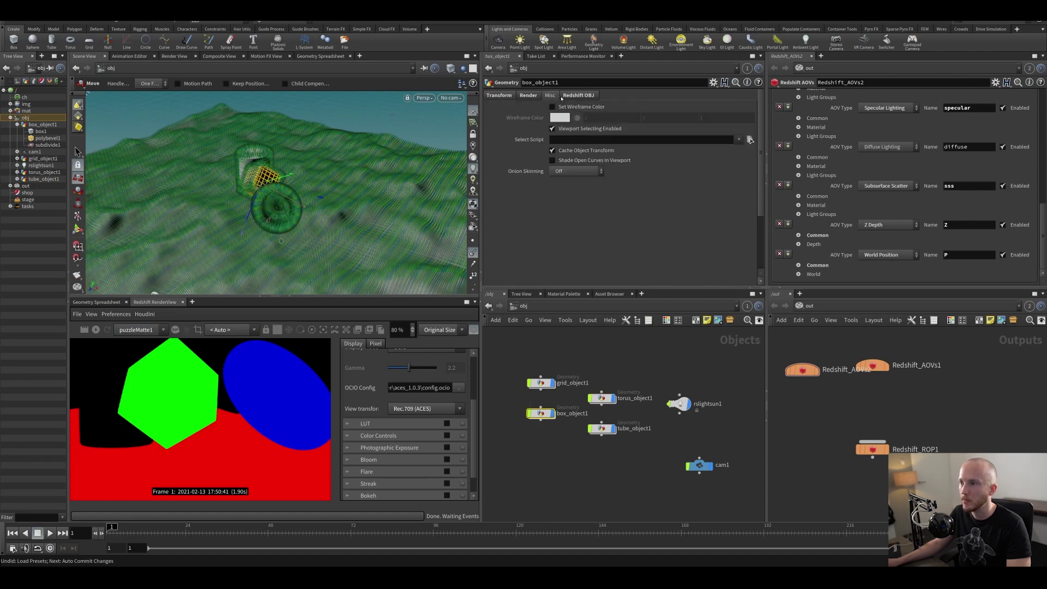
{"action": "left_click", "coordinate": [499, 95]}
{"action": "left_click", "coordinate": [578, 95]}
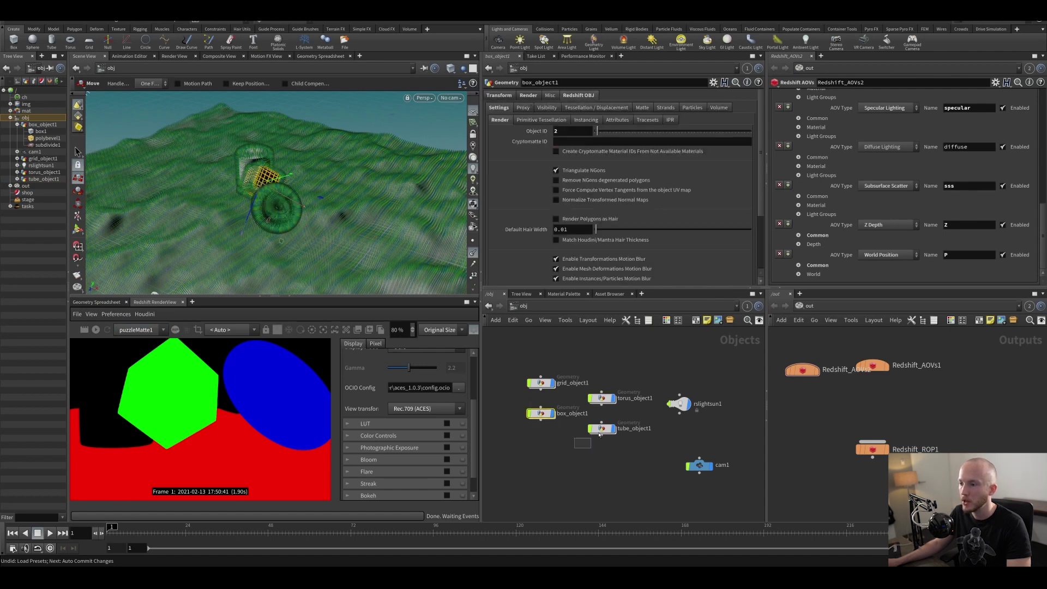
{"action": "left_click_drag", "start_coordinate": [599, 434], "coordinate": [601, 431]}
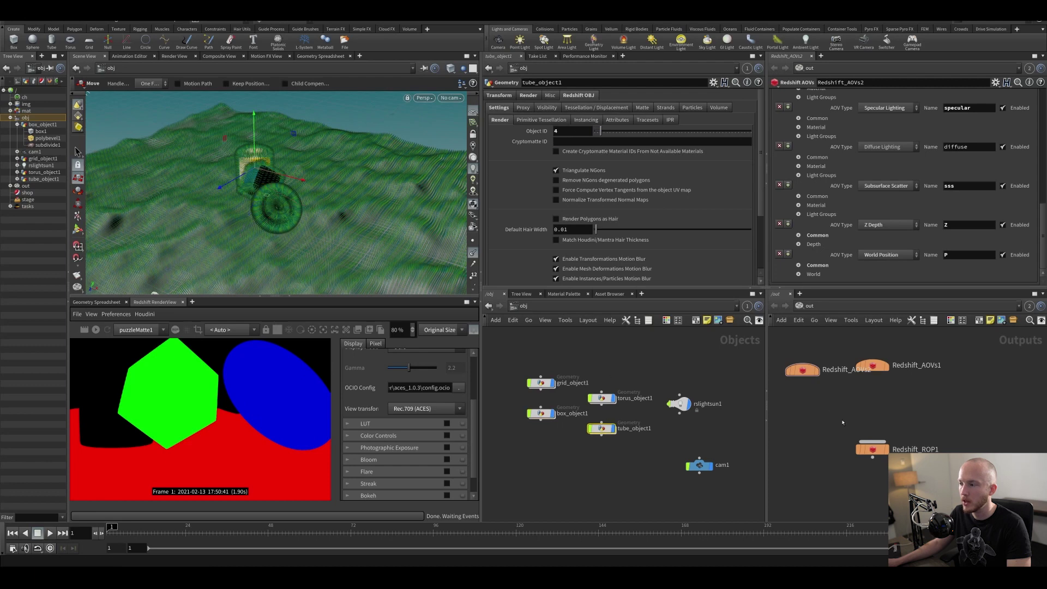
Add a tenth AOV to the Redshift_AOVs2 node and set its type to Puzzle Matte.
{"action": "left_click", "coordinate": [804, 370]}
{"action": "scroll", "coordinate": [809, 174], "scroll_direction": "up", "scroll_amount": 10}
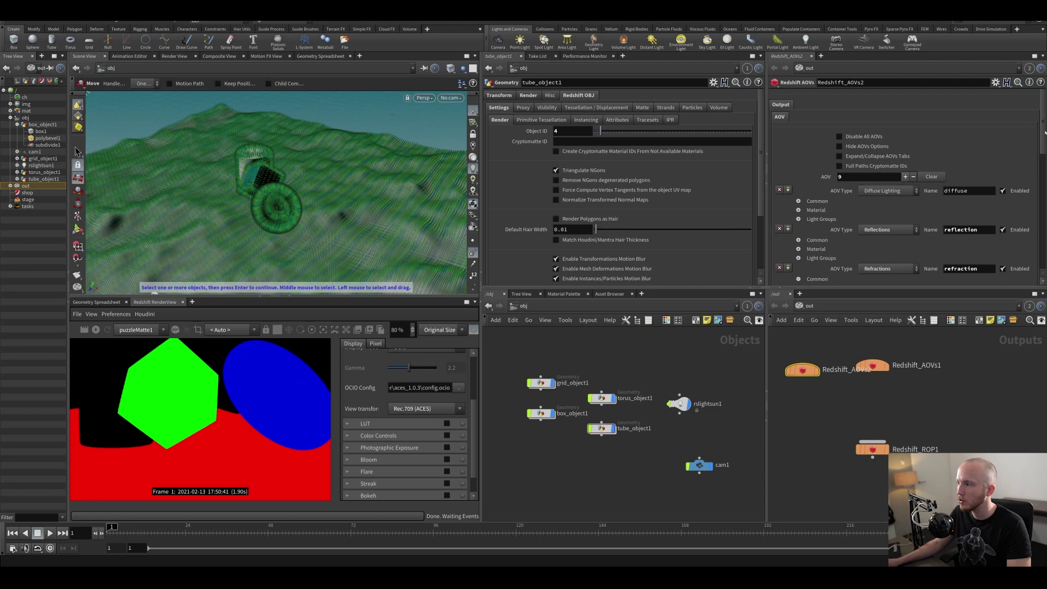
{"action": "scroll", "coordinate": [905, 218], "scroll_direction": "down", "scroll_amount": 6}
{"action": "left_click", "coordinate": [888, 246]}
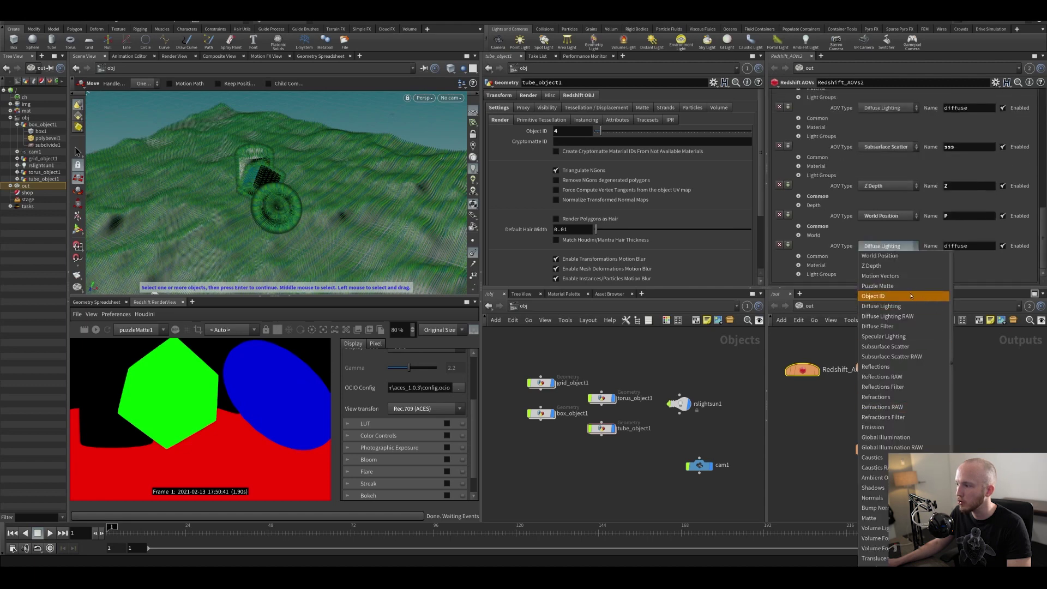
{"action": "left_click", "coordinate": [878, 285]}
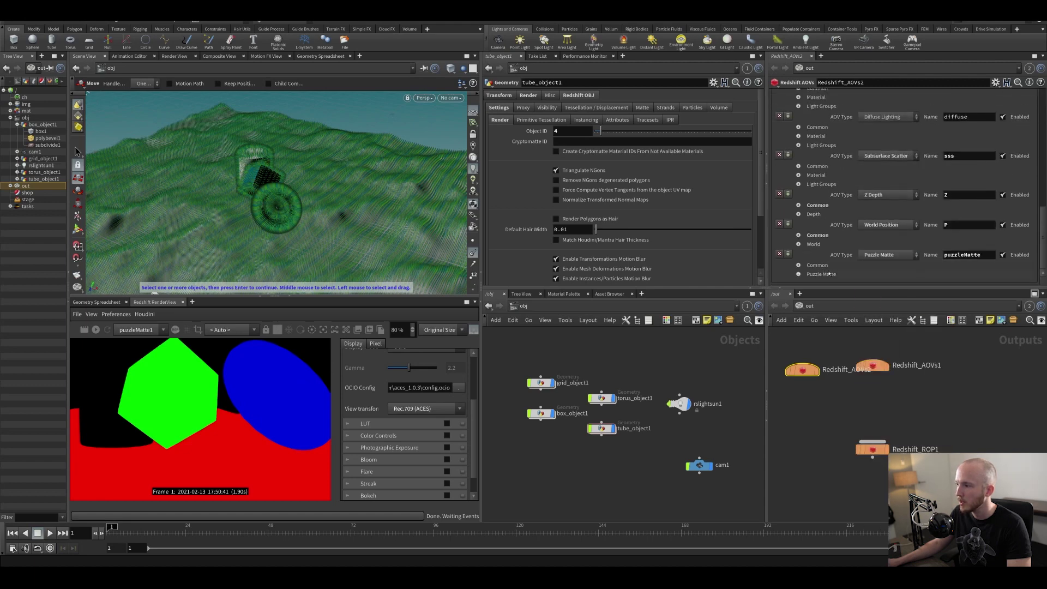
Set the puzzle matte's mode to Object ID, with Red ID 1, Green ID 2 and Blue ID 3.
{"action": "scroll", "coordinate": [829, 274], "scroll_direction": "down", "scroll_amount": 3}
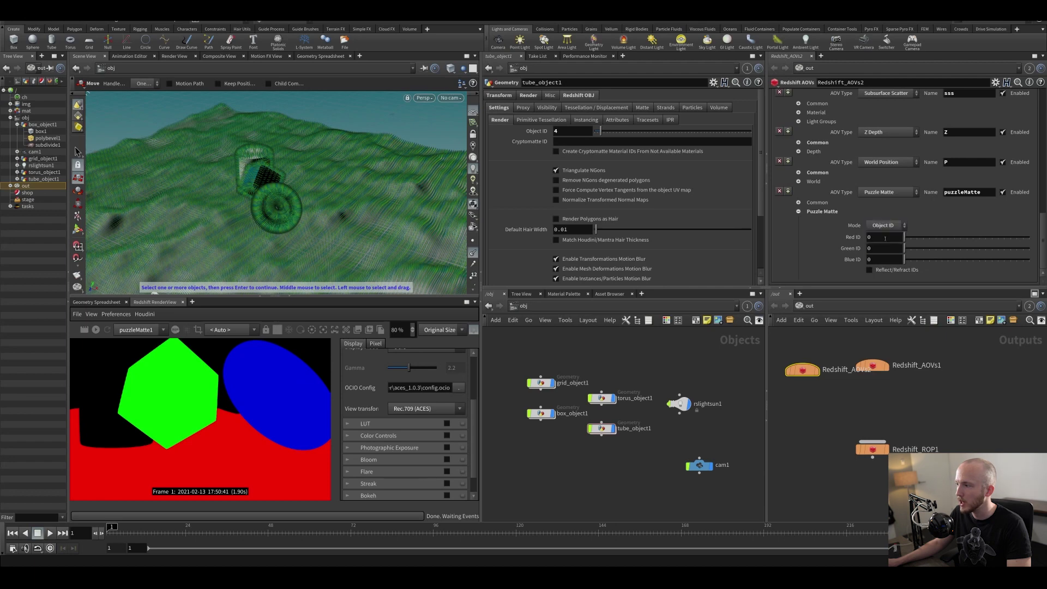
{"action": "left_click", "coordinate": [875, 259]}
{"action": "type", "text": "3"}
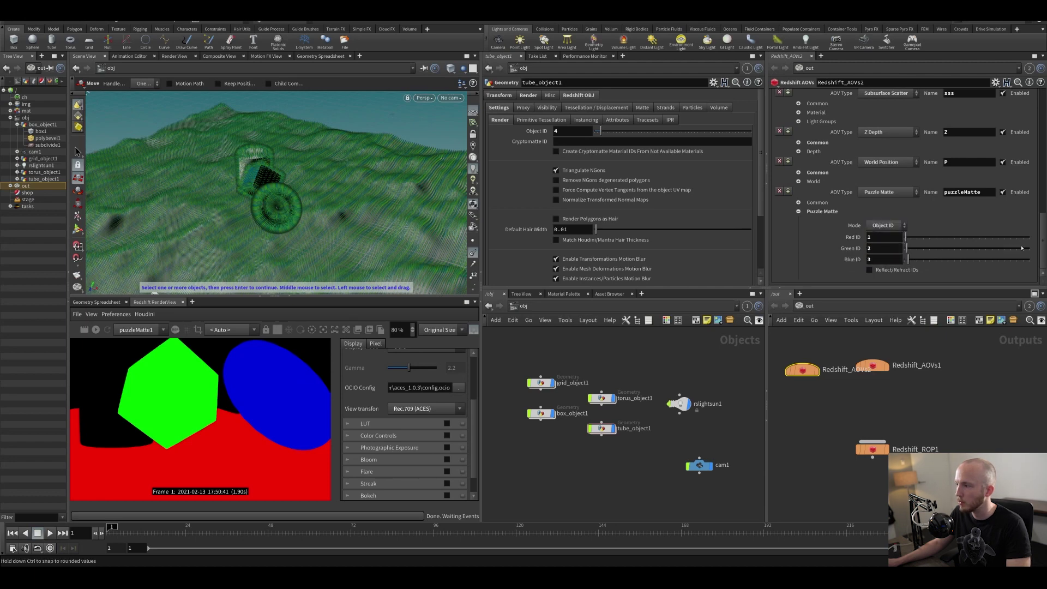
Add an eleventh AOV, set its type to Puzzle Matte and expand its Puzzle Matte settings.
{"action": "scroll", "coordinate": [780, 154], "scroll_direction": "up", "scroll_amount": 10}
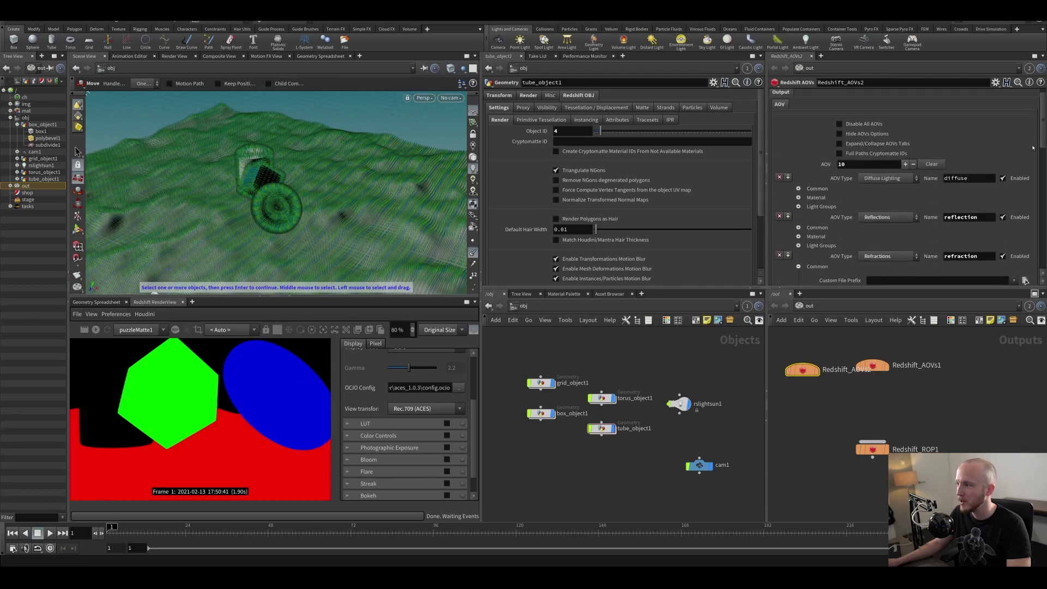
{"action": "scroll", "coordinate": [921, 216], "scroll_direction": "down", "scroll_amount": 10}
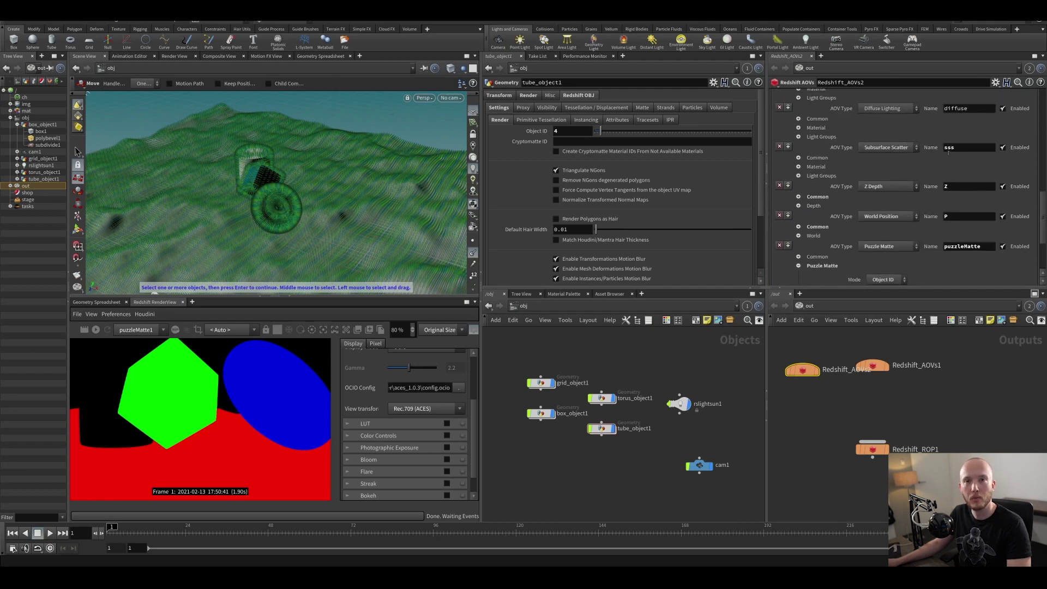
{"action": "scroll", "coordinate": [901, 269], "scroll_direction": "down", "scroll_amount": 2}
{"action": "scroll", "coordinate": [927, 240], "scroll_direction": "down", "scroll_amount": 2}
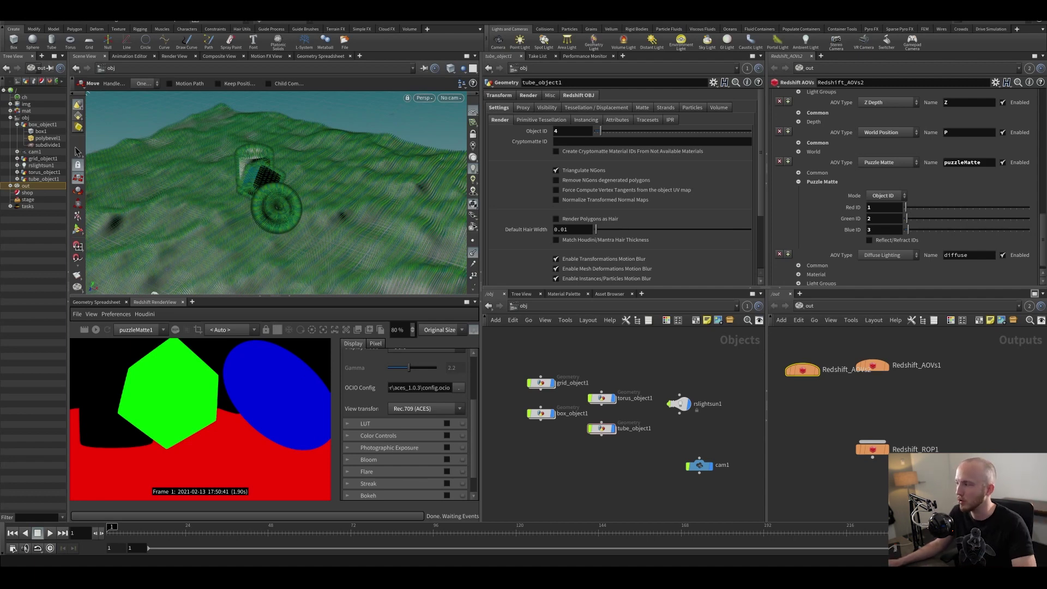
{"action": "scroll", "coordinate": [940, 235], "scroll_direction": "down", "scroll_amount": 1}
{"action": "left_click", "coordinate": [889, 246]}
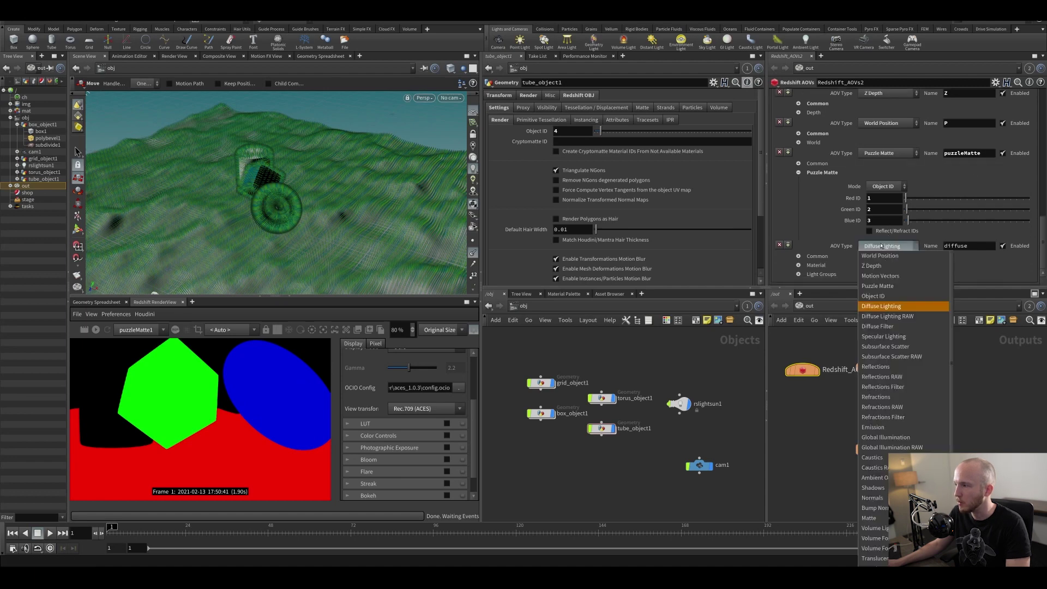
{"action": "left_click", "coordinate": [900, 285]}
{"action": "left_click", "coordinate": [845, 274]}
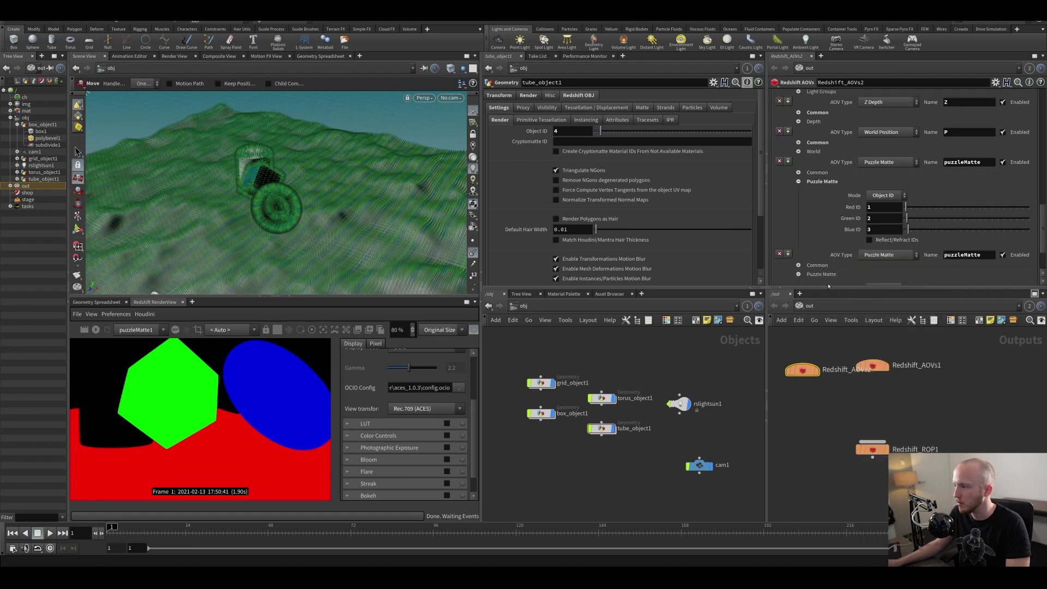
Set the second puzzle matte to Object ID mode with Red ID 4, Green ID 5 and Blue ID 6.
{"action": "scroll", "coordinate": [845, 274], "scroll_direction": "down", "scroll_amount": 4}
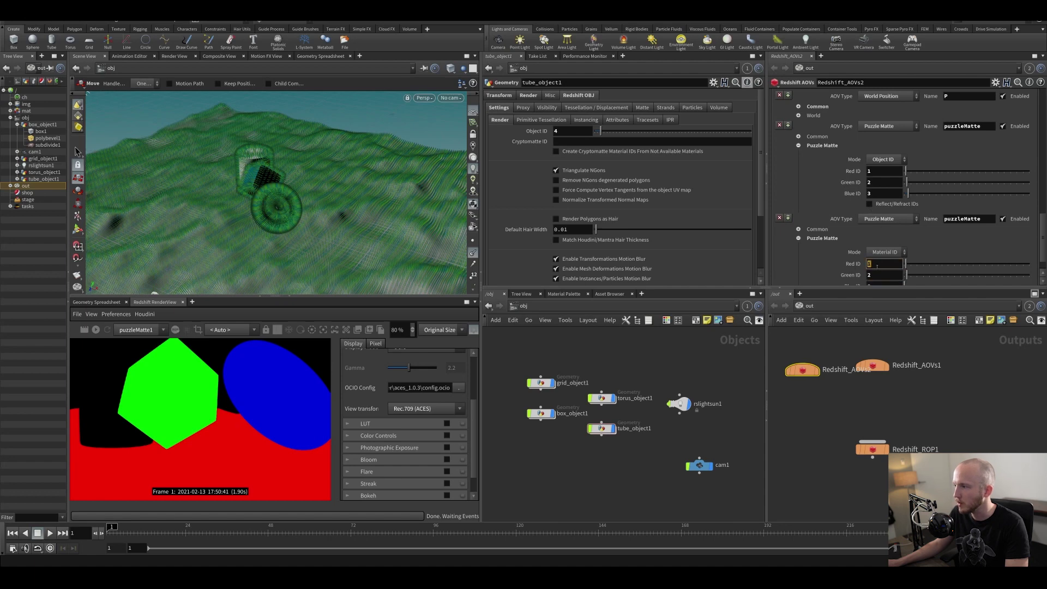
{"action": "scroll", "coordinate": [905, 256], "scroll_direction": "up", "scroll_amount": 4}
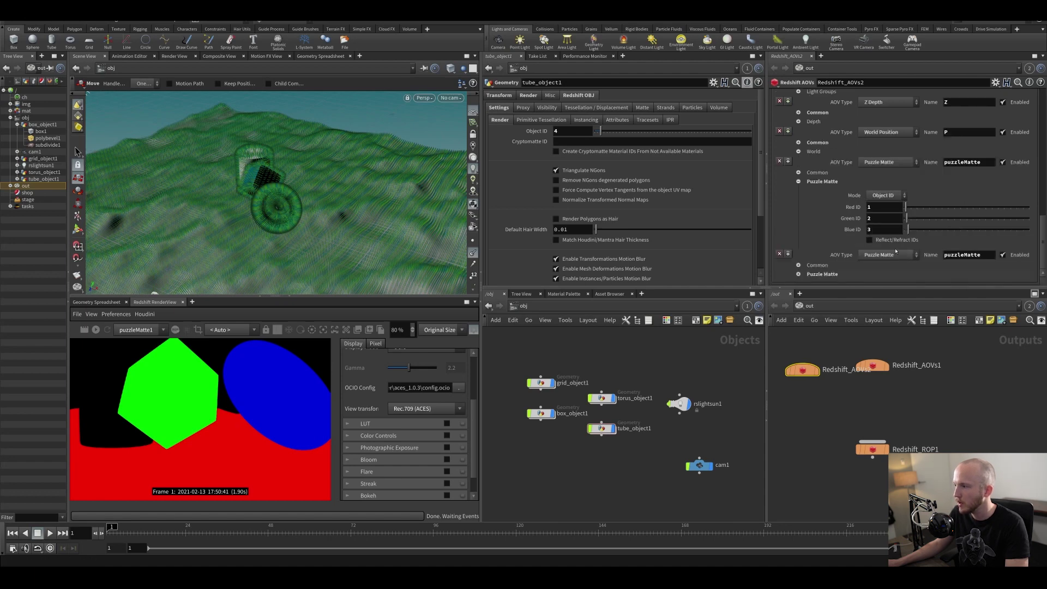
{"action": "scroll", "coordinate": [823, 275], "scroll_direction": "down", "scroll_amount": 5}
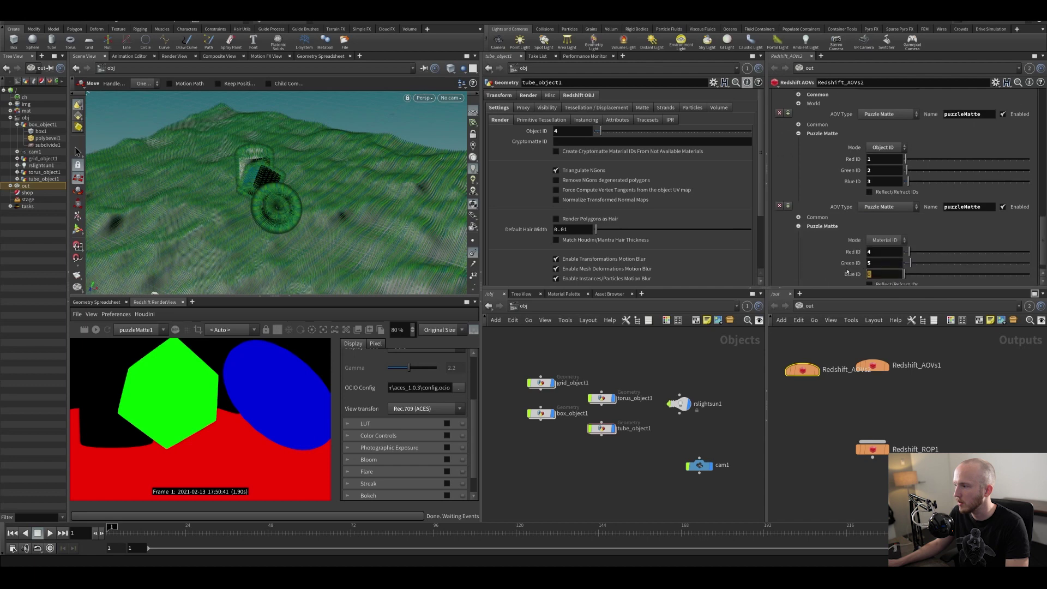
{"action": "left_click", "coordinate": [884, 240]}
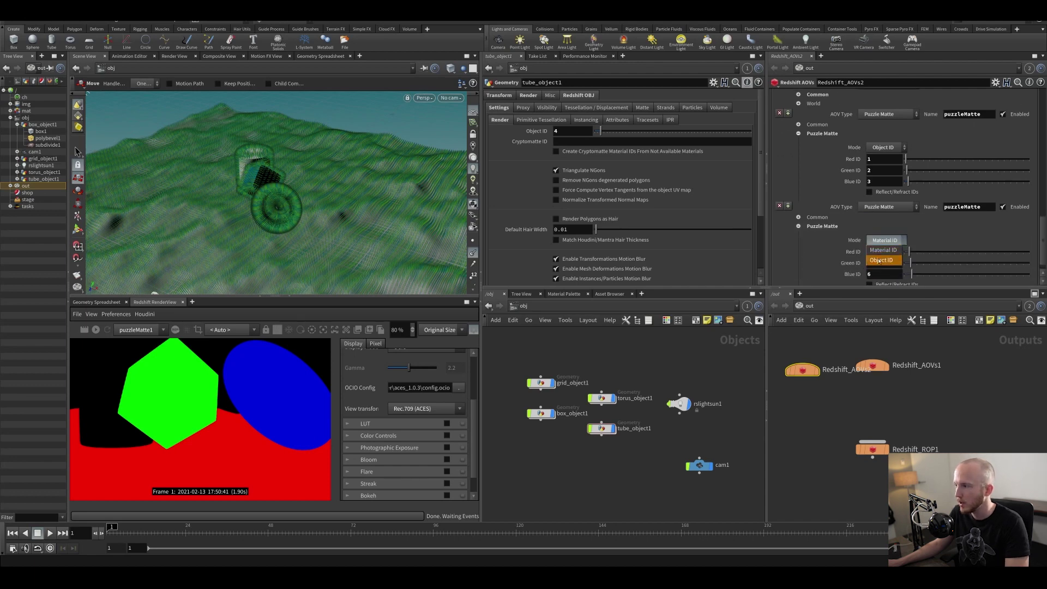
{"action": "left_click", "coordinate": [883, 243]}
Select Redshift_ROP1, switch the Redshift RenderView to the beauty pass and render the scene again.
{"action": "middle_click_drag", "start_coordinate": [963, 436], "coordinate": [941, 421]}
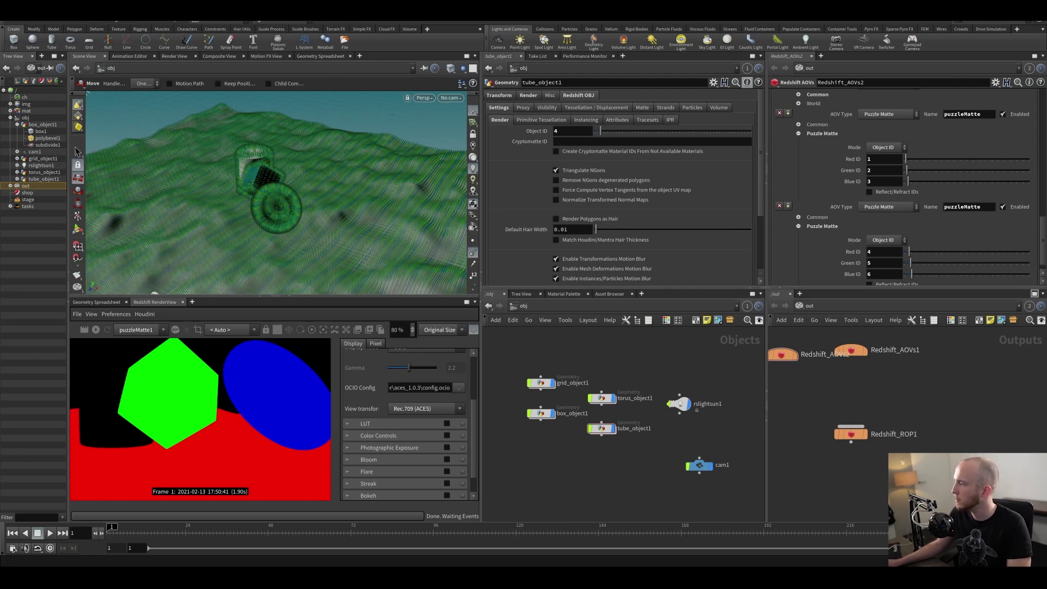
{"action": "middle_click_drag", "start_coordinate": [897, 367], "coordinate": [921, 388]}
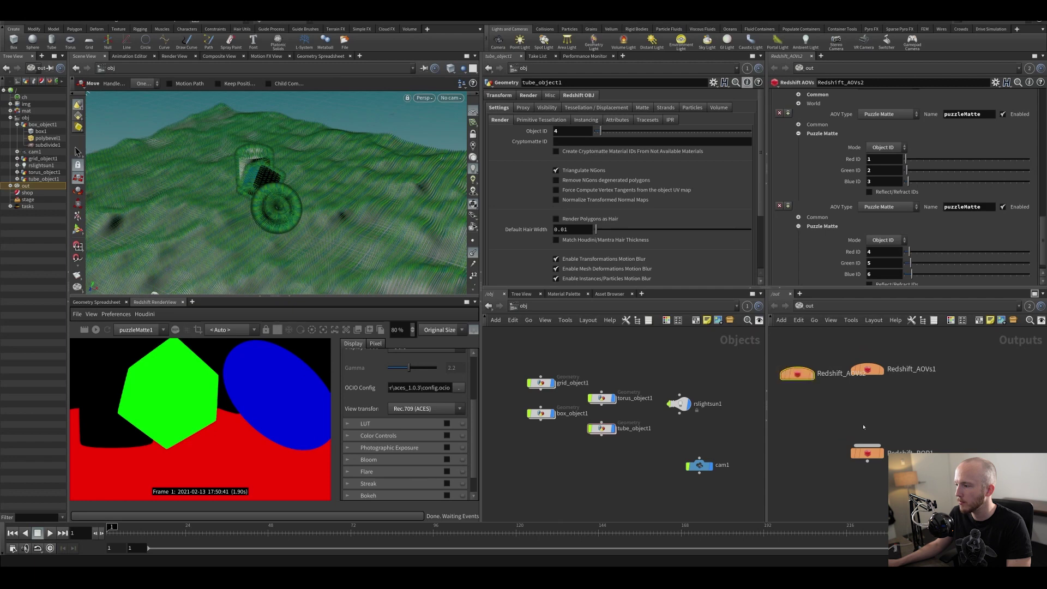
{"action": "left_click", "coordinate": [867, 453]}
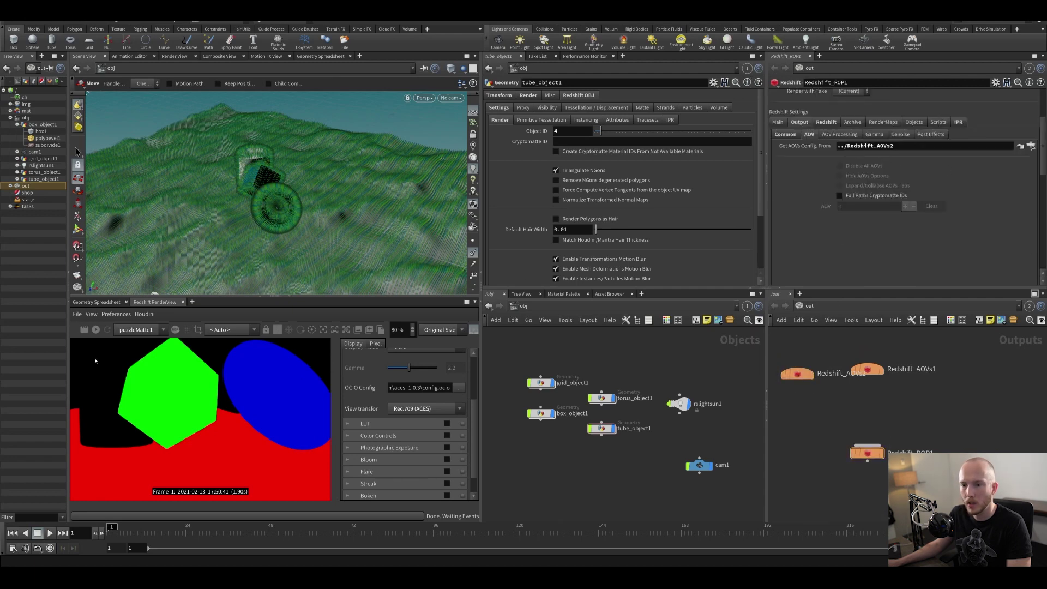
{"action": "left_click", "coordinate": [118, 330]}
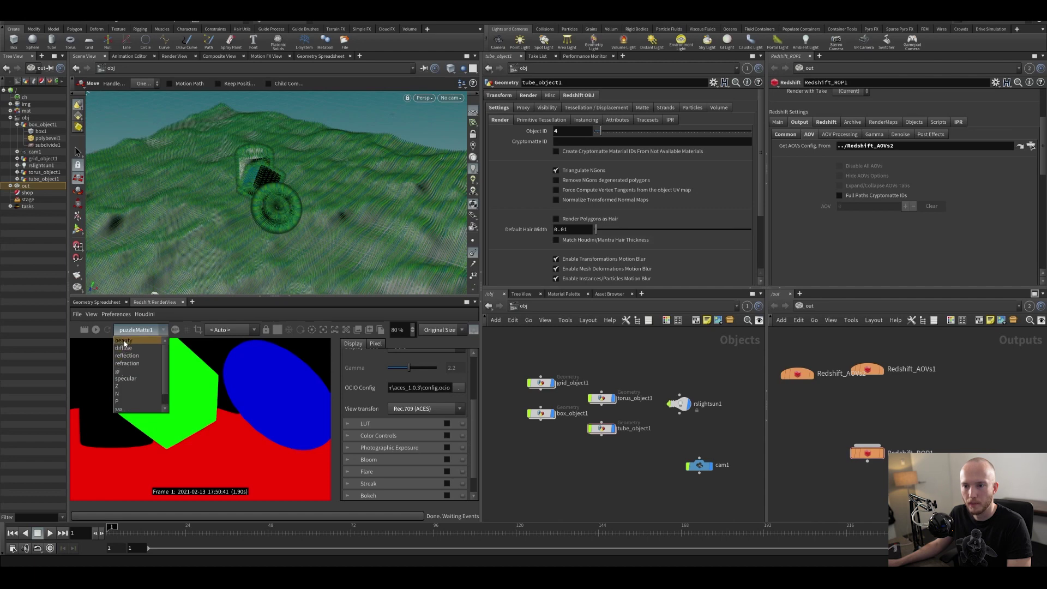
{"action": "left_click", "coordinate": [129, 339]}
{"action": "left_click", "coordinate": [91, 314]}
{"action": "left_click", "coordinate": [73, 347]}
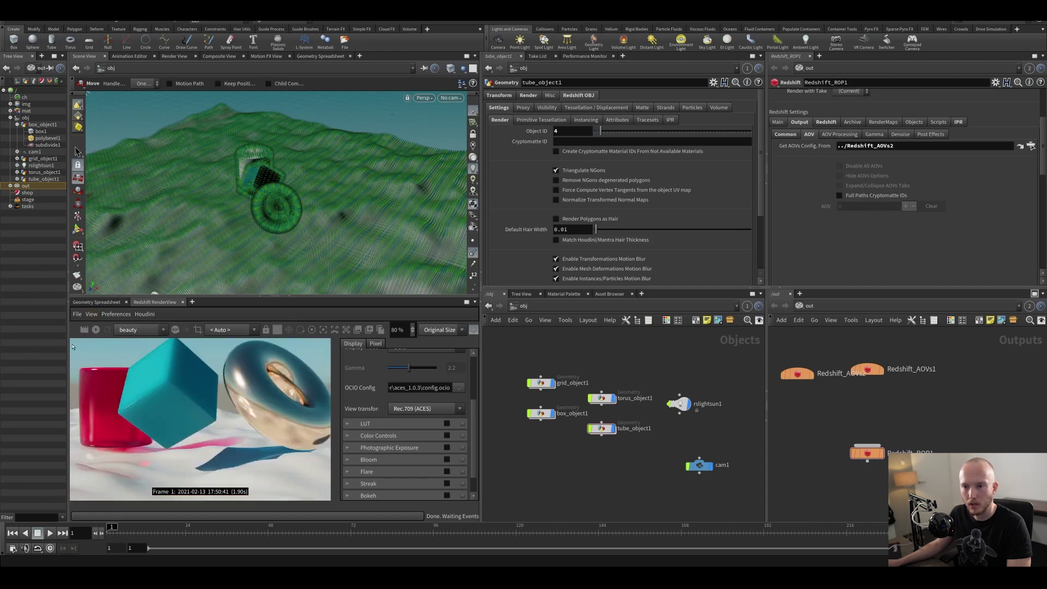
{"action": "left_click", "coordinate": [96, 330]}
{"action": "scroll", "coordinate": [185, 405], "scroll_direction": "down", "scroll_amount": 3}
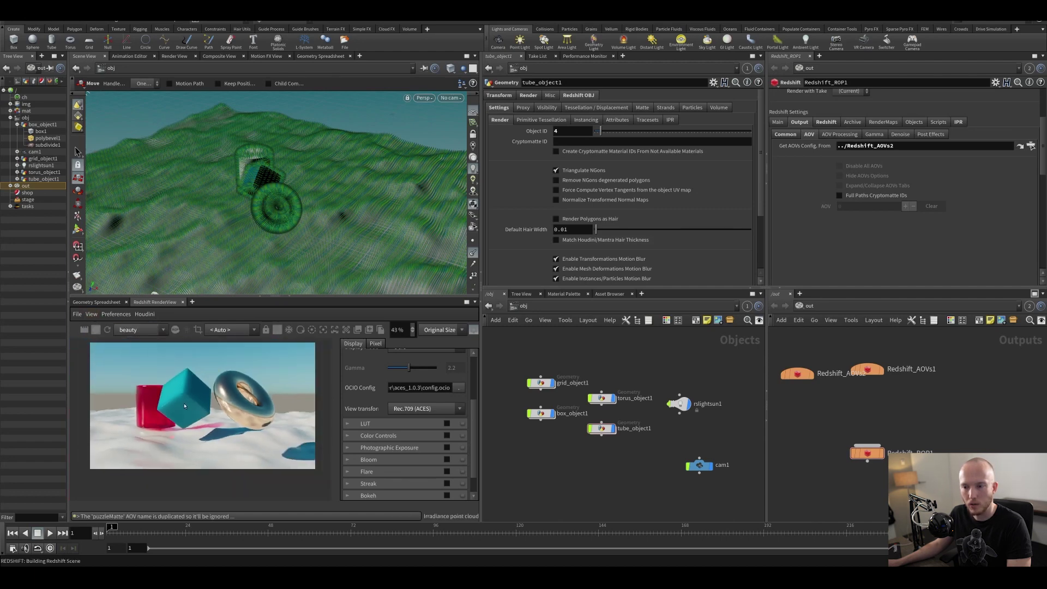
{"action": "scroll", "coordinate": [210, 350], "scroll_direction": "up", "scroll_amount": 1}
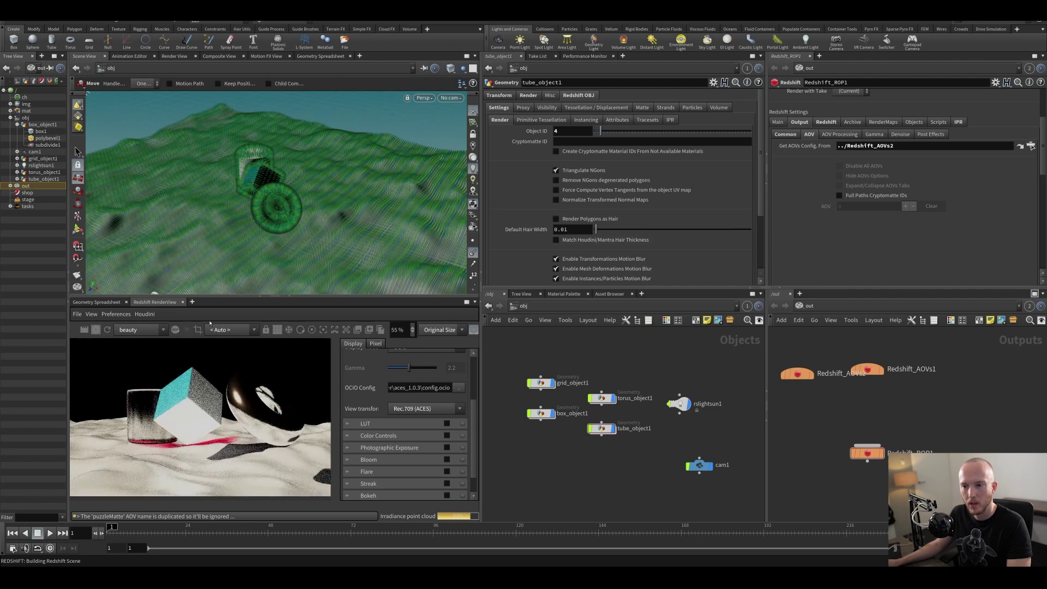
{"action": "scroll", "coordinate": [310, 345], "scroll_direction": "up", "scroll_amount": 1}
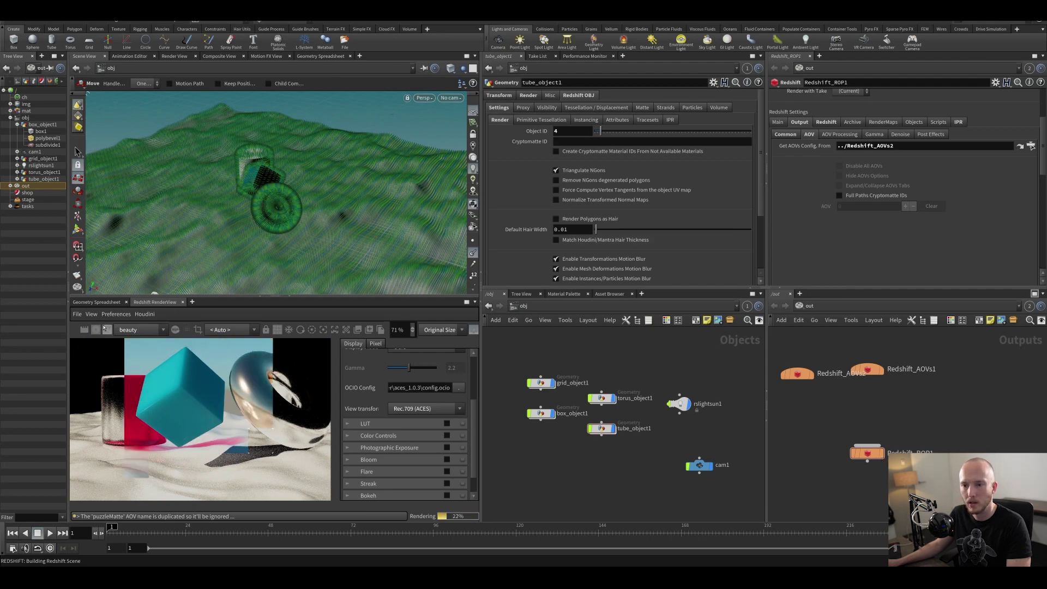
Review the AOV settings of the Redshift_AOVs2 node and save the scene.
{"action": "left_click", "coordinate": [798, 373]}
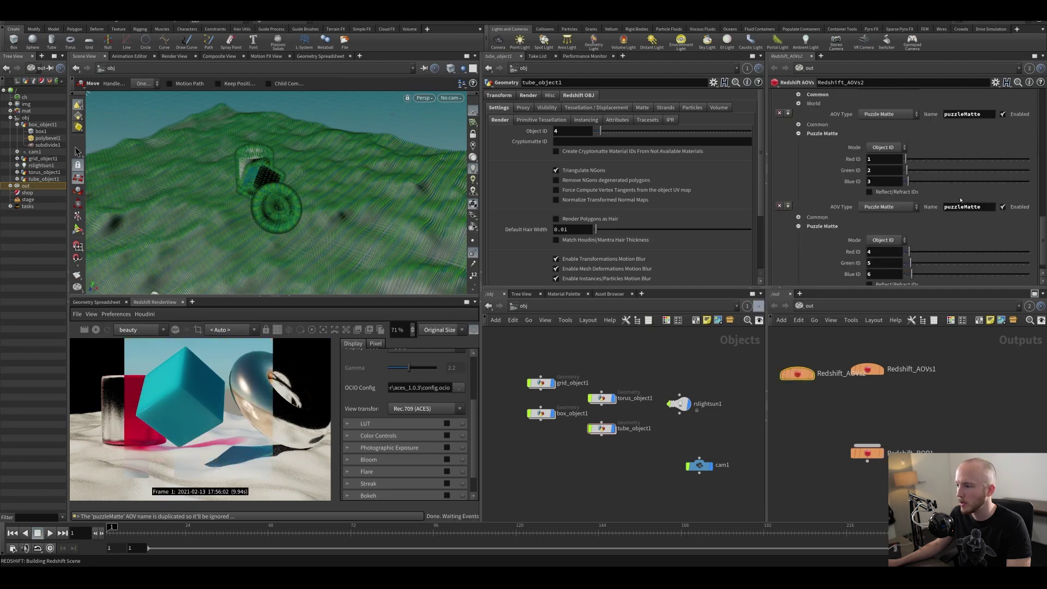
{"action": "scroll", "coordinate": [1018, 235], "scroll_direction": "down", "scroll_amount": 1}
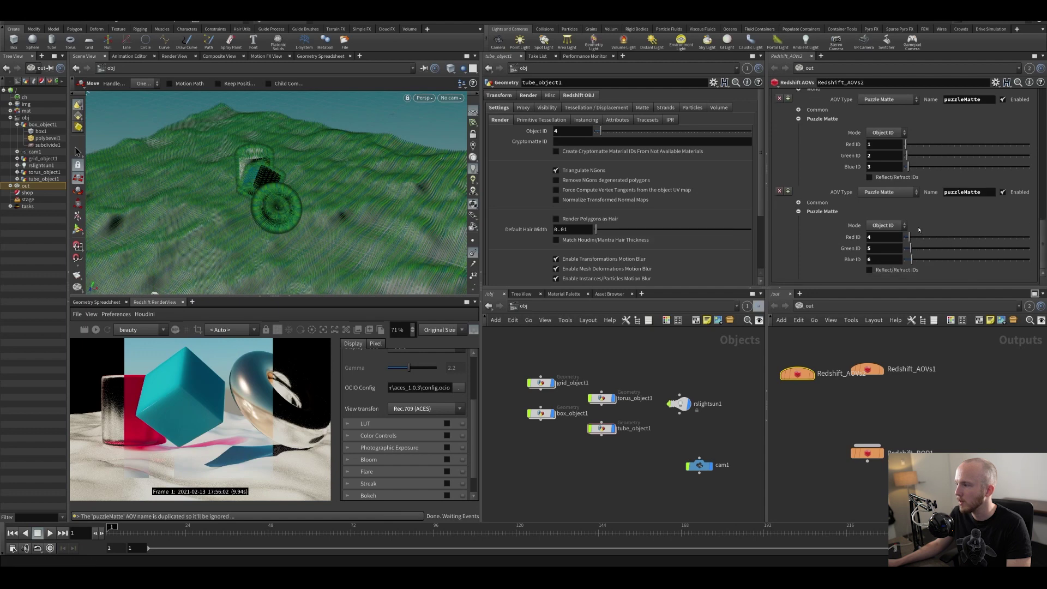
{"action": "scroll", "coordinate": [919, 230], "scroll_direction": "up", "scroll_amount": 10}
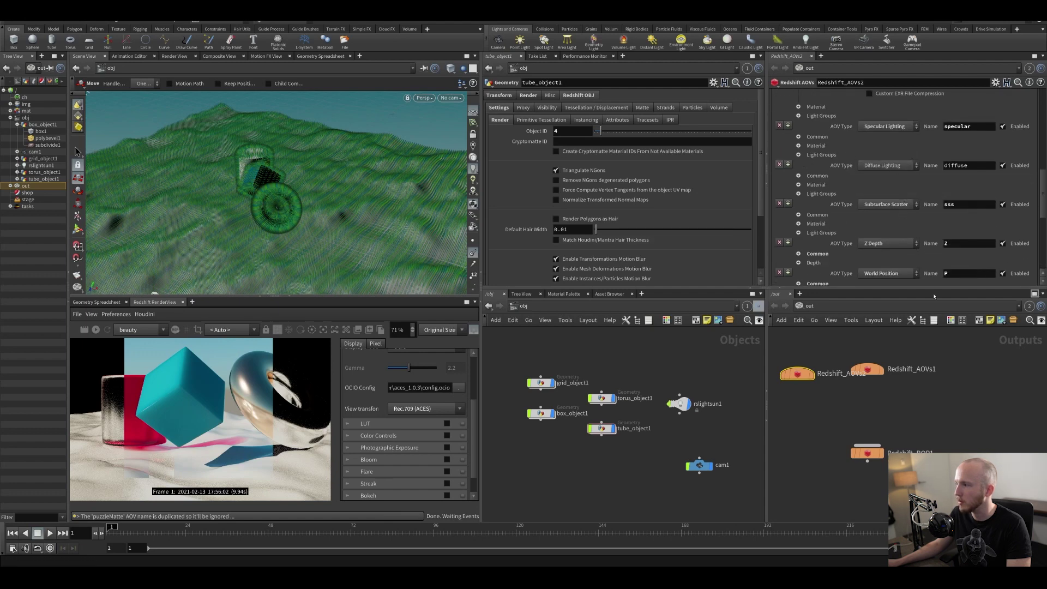
{"action": "scroll", "coordinate": [934, 273], "scroll_direction": "up", "scroll_amount": 5}
{"action": "middle_click_drag", "start_coordinate": [889, 414], "coordinate": [894, 412]}
{"action": "key", "text": "ctrl+s"}
Restart the render and inspect the Z pass before returning the RenderView to beauty.
{"action": "middle_click_drag", "start_coordinate": [966, 407], "coordinate": [950, 406]}
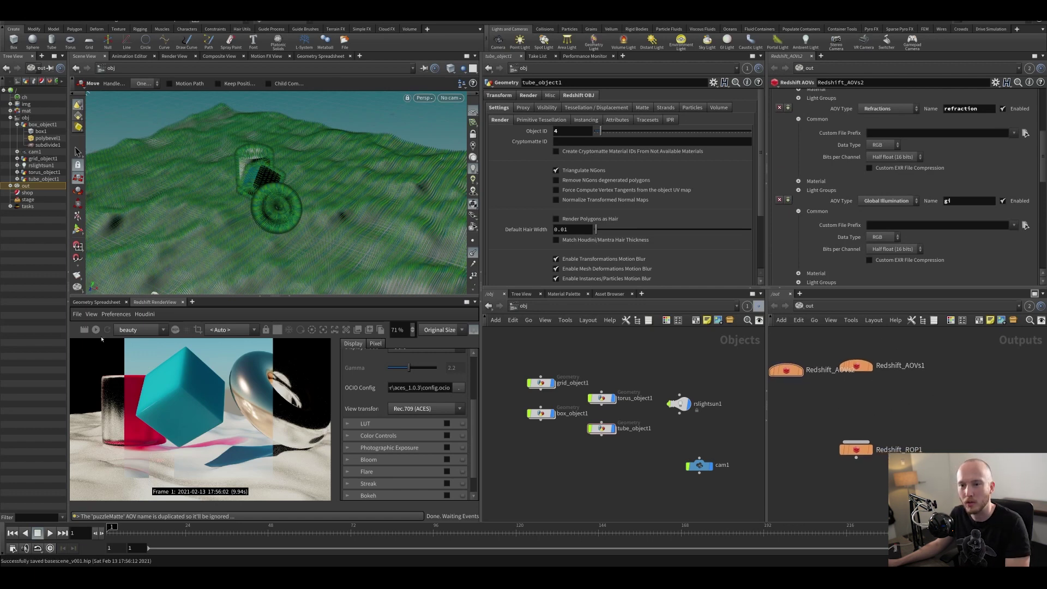
{"action": "left_click", "coordinate": [95, 329]}
{"action": "left_click", "coordinate": [108, 329]}
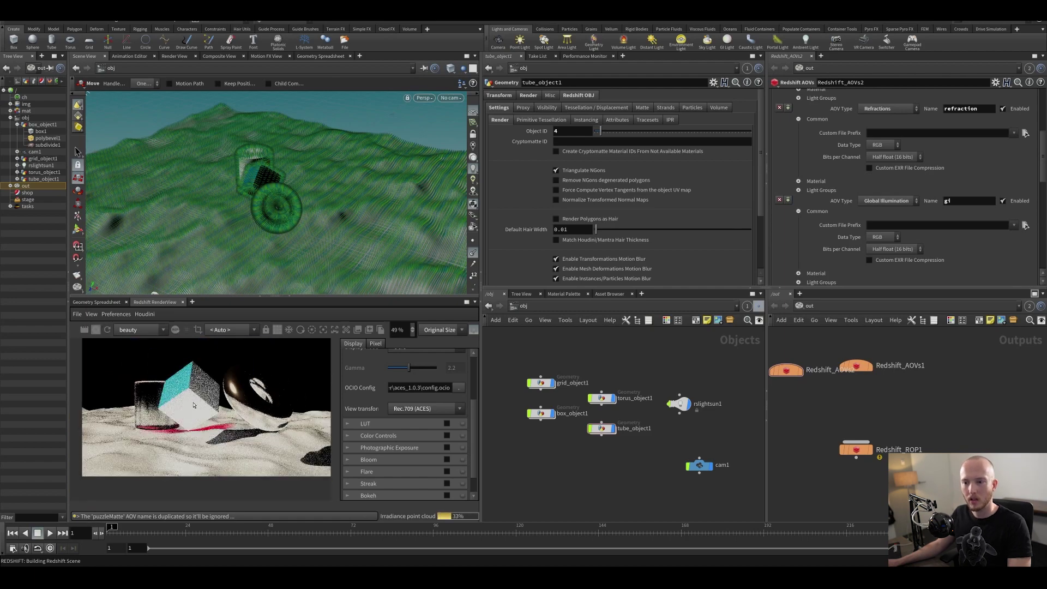
{"action": "left_click", "coordinate": [141, 330]}
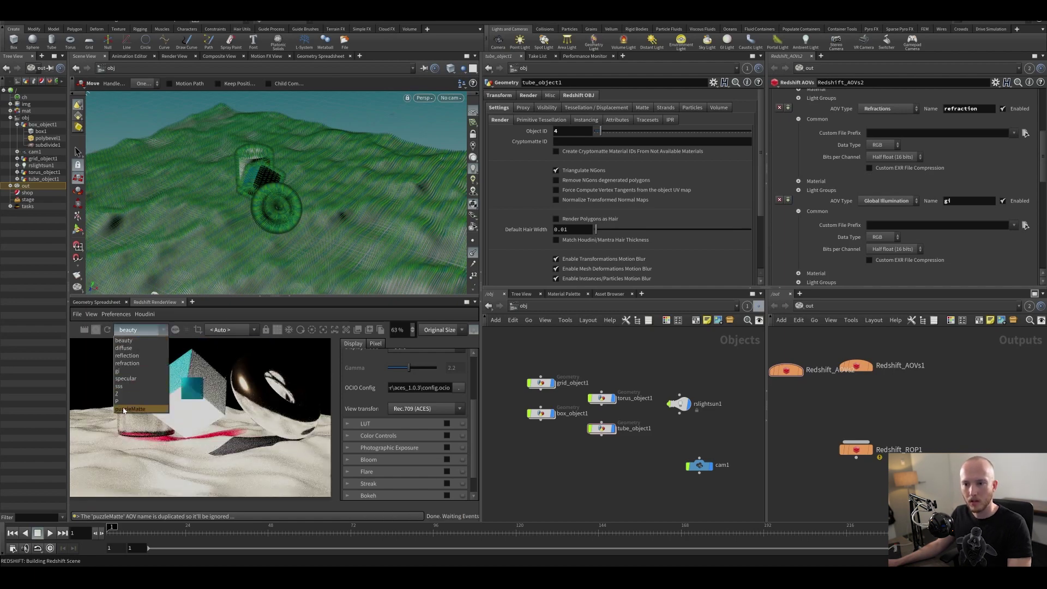
{"action": "left_click", "coordinate": [144, 394]}
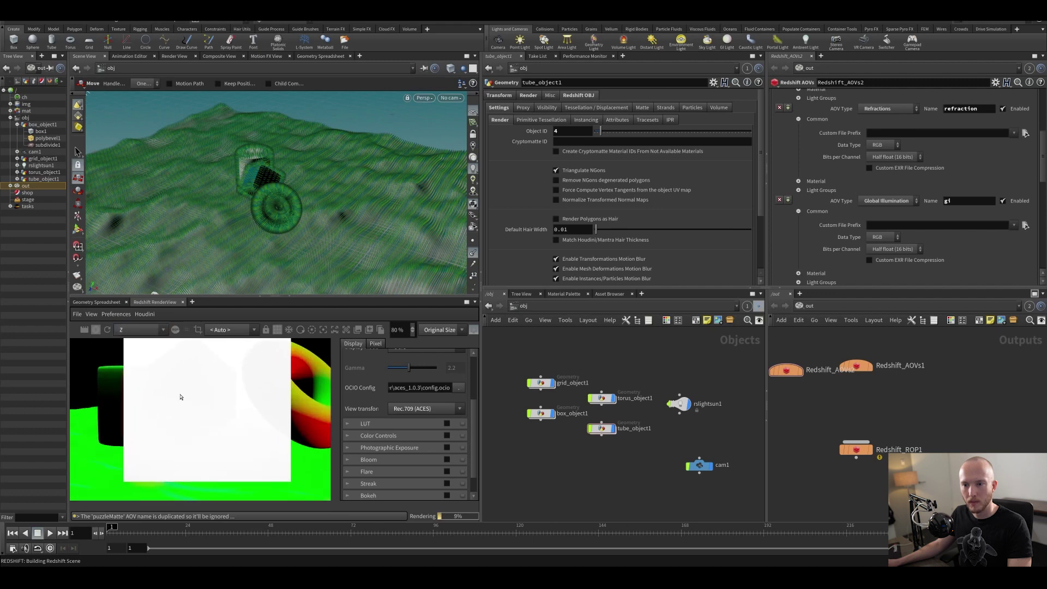
{"action": "scroll", "coordinate": [193, 394], "scroll_direction": "up", "scroll_amount": 2}
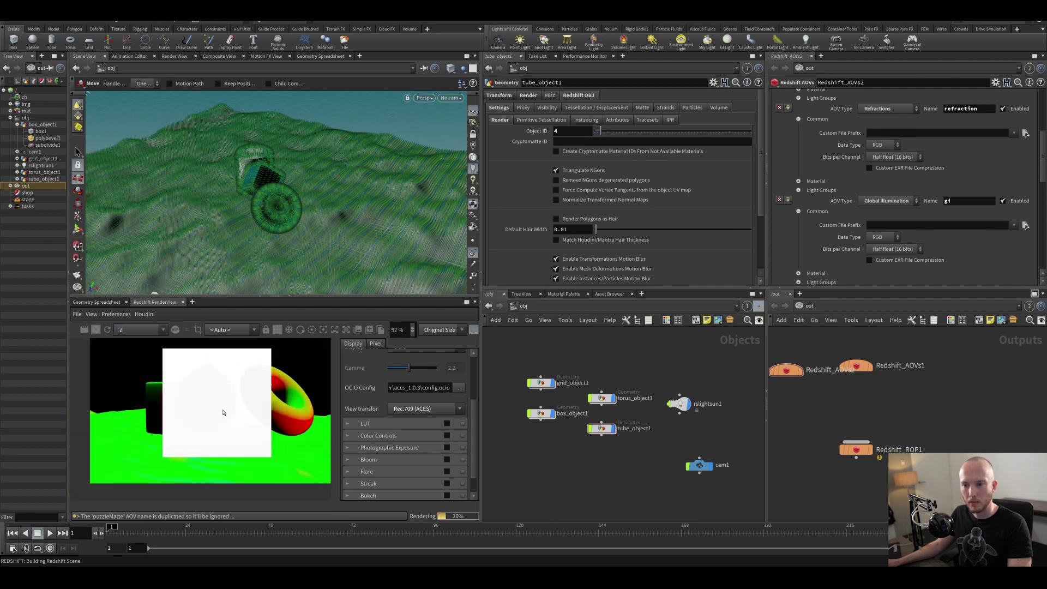
{"action": "left_click", "coordinate": [140, 330]}
{"action": "left_click", "coordinate": [124, 341]}
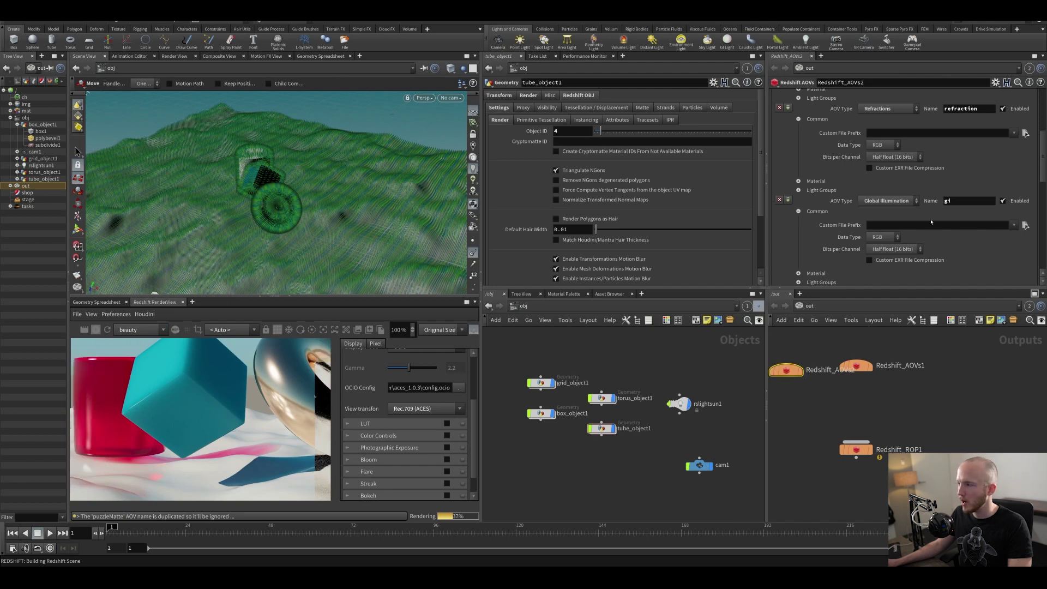
Check the start of the AOV list on Redshift_AOVs2 and the AOV configuration source of Redshift_ROP1.
{"action": "scroll", "coordinate": [884, 249], "scroll_direction": "up", "scroll_amount": 5}
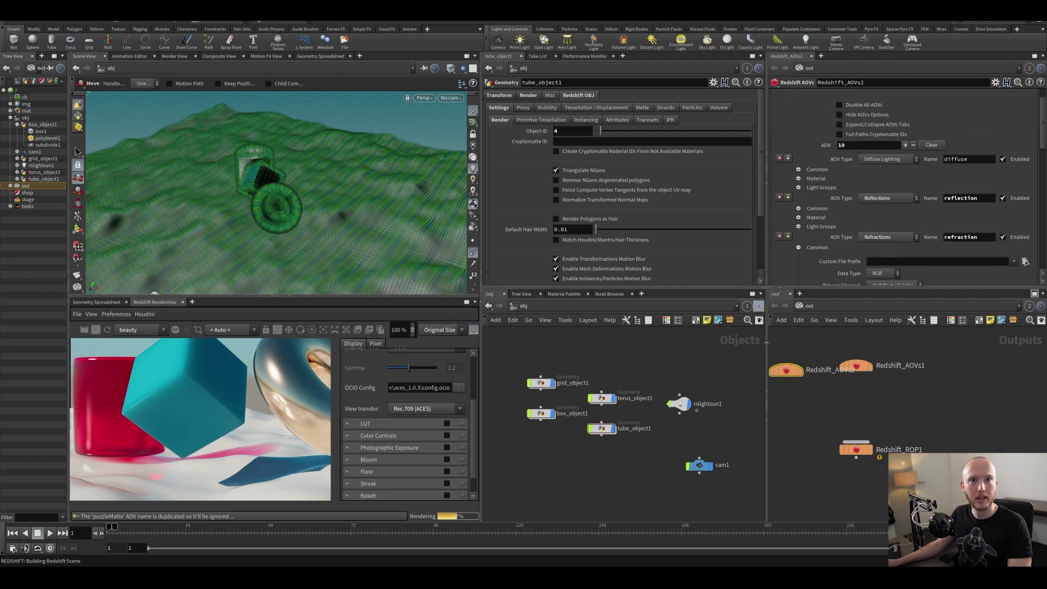
{"action": "left_click", "coordinate": [855, 450]}
{"action": "scroll", "coordinate": [879, 224], "scroll_direction": "up", "scroll_amount": 1}
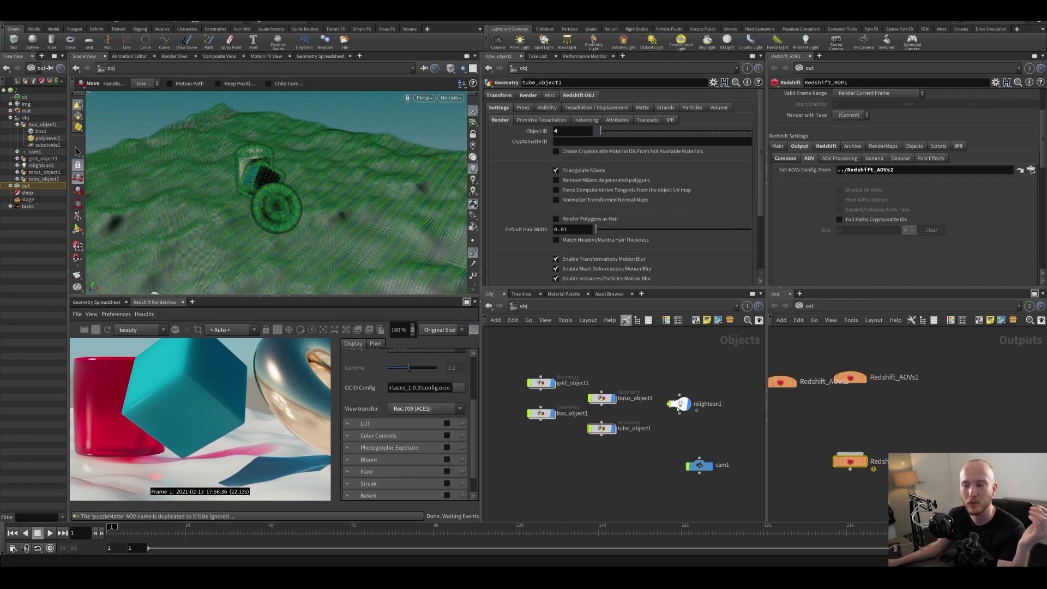
{"action": "middle_click_drag", "start_coordinate": [643, 465], "coordinate": [608, 459]}
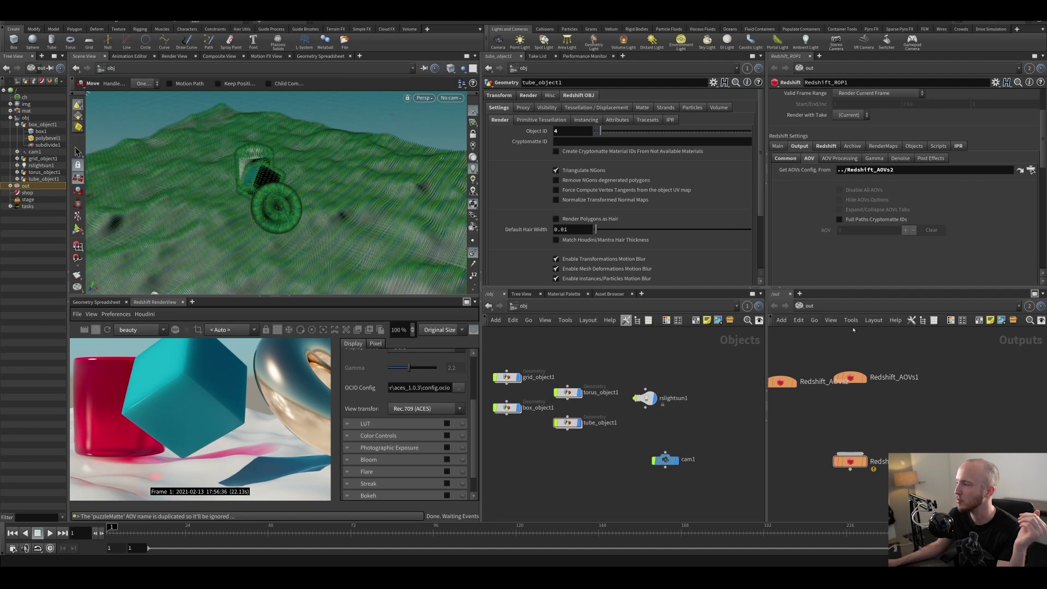
{"action": "mouse_move", "coordinate": [882, 426]}
{"action": "middle_mouse_down"}
{"action": "mouse_move", "coordinate": [916, 423]}
{"action": "mouse_move", "coordinate": [923, 405]}
{"action": "mouse_move", "coordinate": [869, 439]}
{"action": "middle_mouse_up"}
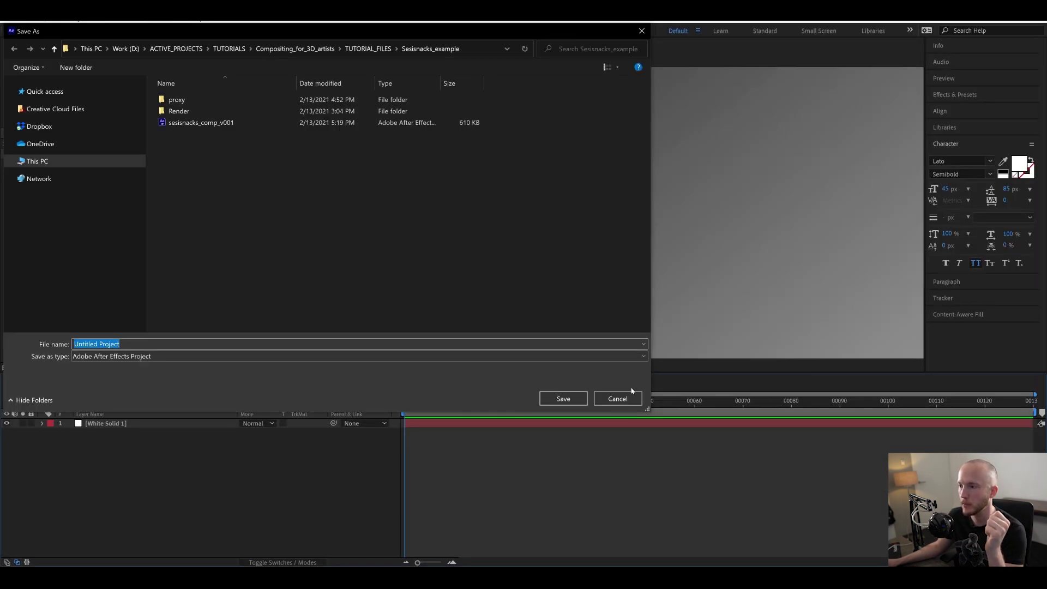
Switch to After Effects, cancel saving the project and expand the Info readout for inspecting Comp 1's pixel values.
{"action": "left_click", "coordinate": [632, 397]}
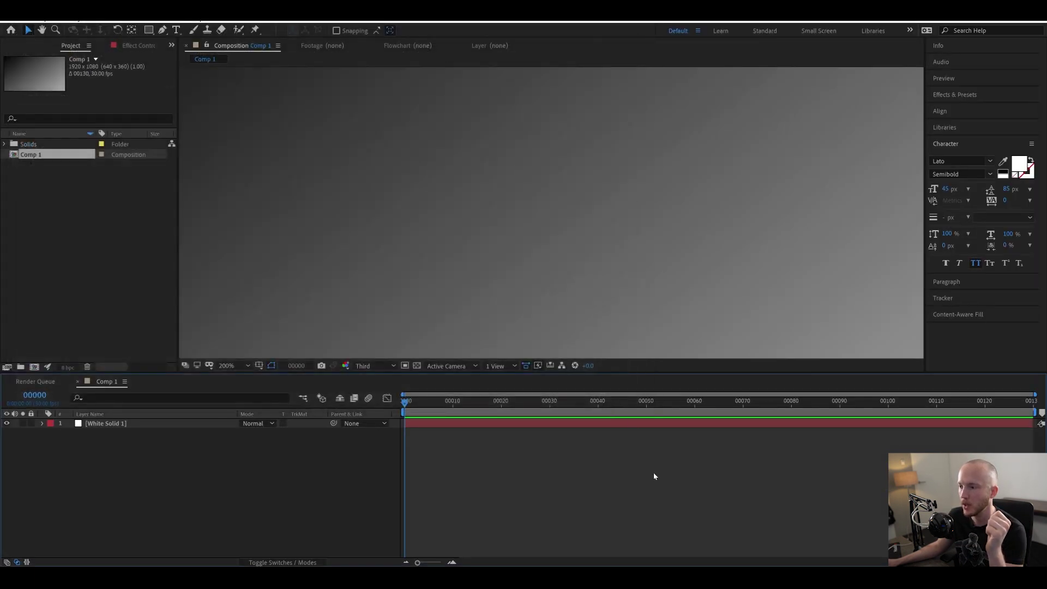
{"action": "scroll", "coordinate": [779, 174], "scroll_direction": "down", "scroll_amount": 2}
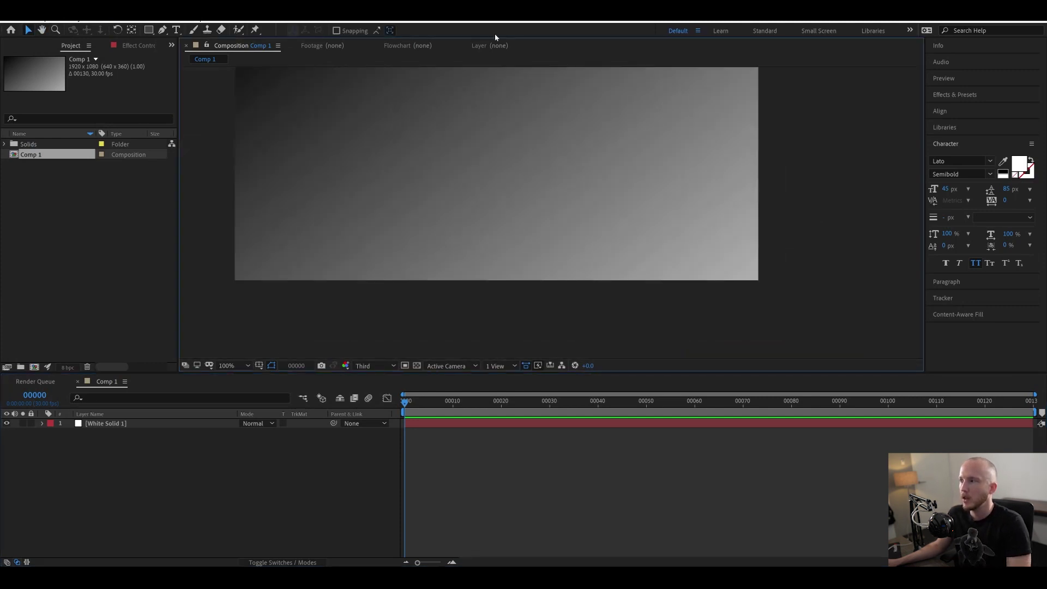
{"action": "left_click", "coordinate": [939, 46]}
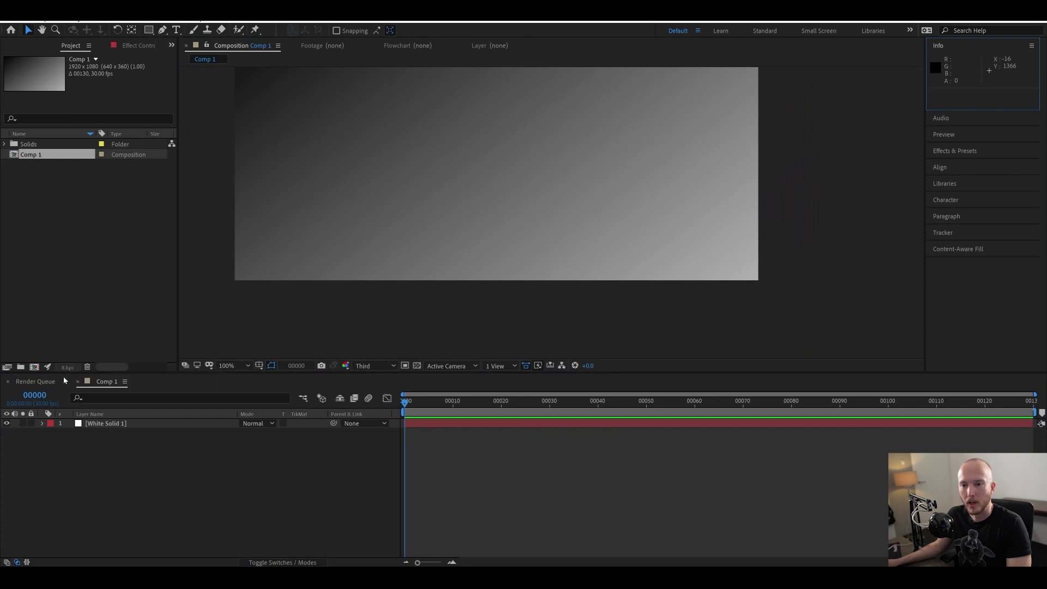
{"action": "left_click_drag", "start_coordinate": [503, 162], "coordinate": [556, 244]}
{"action": "scroll", "coordinate": [556, 243], "scroll_direction": "down", "scroll_amount": 2}
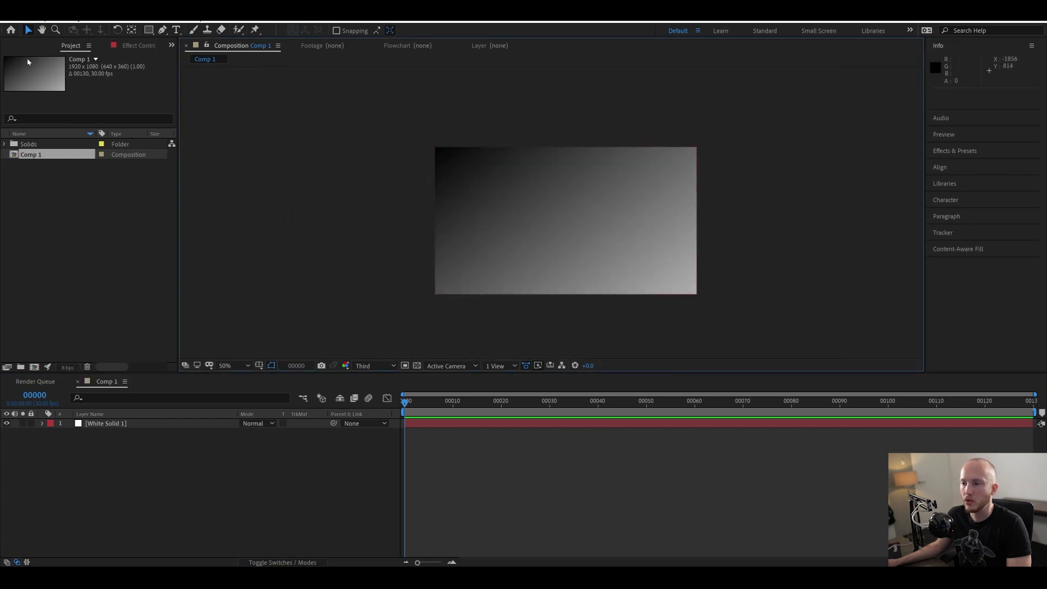
Move the end point of White Solid 1's Gradient Ramp to about 2610, 1426.
{"action": "left_click", "coordinate": [140, 47]}
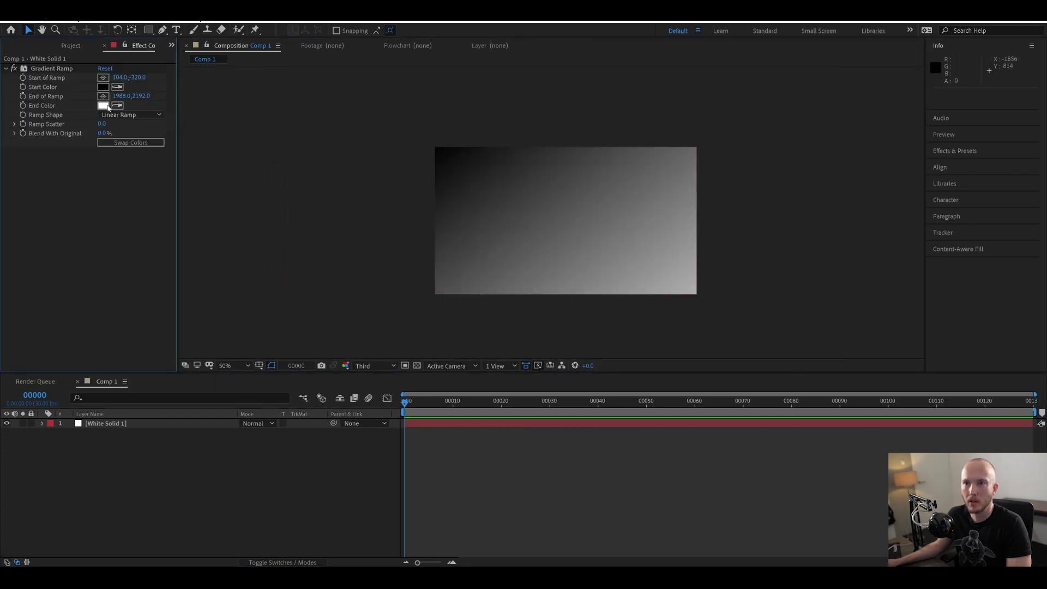
{"action": "left_click", "coordinate": [791, 341]}
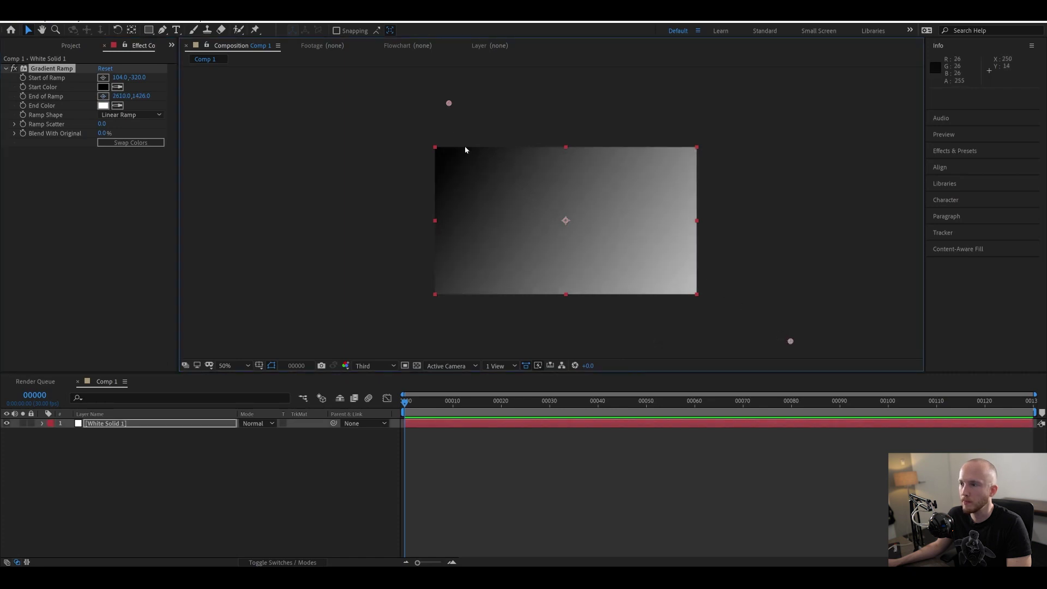
Spread the gradient ramp beyond the frame, moving its start to about (-684, -658) and its end to about (5244, 2620).
{"action": "left_click_drag", "start_coordinate": [448, 104], "coordinate": [342, 58]}
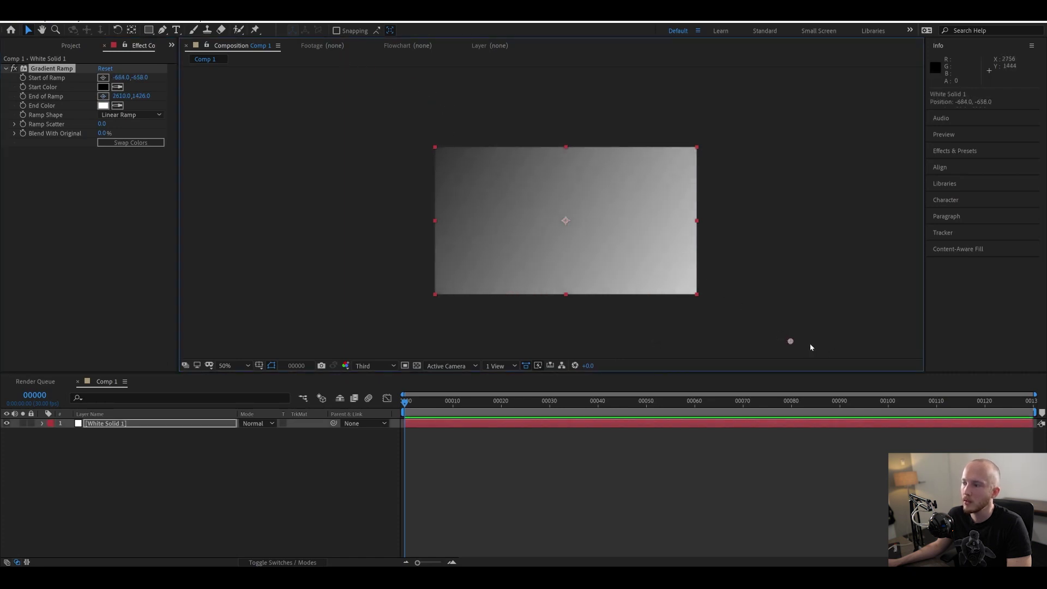
{"action": "left_click_drag", "start_coordinate": [790, 341], "coordinate": [916, 411]}
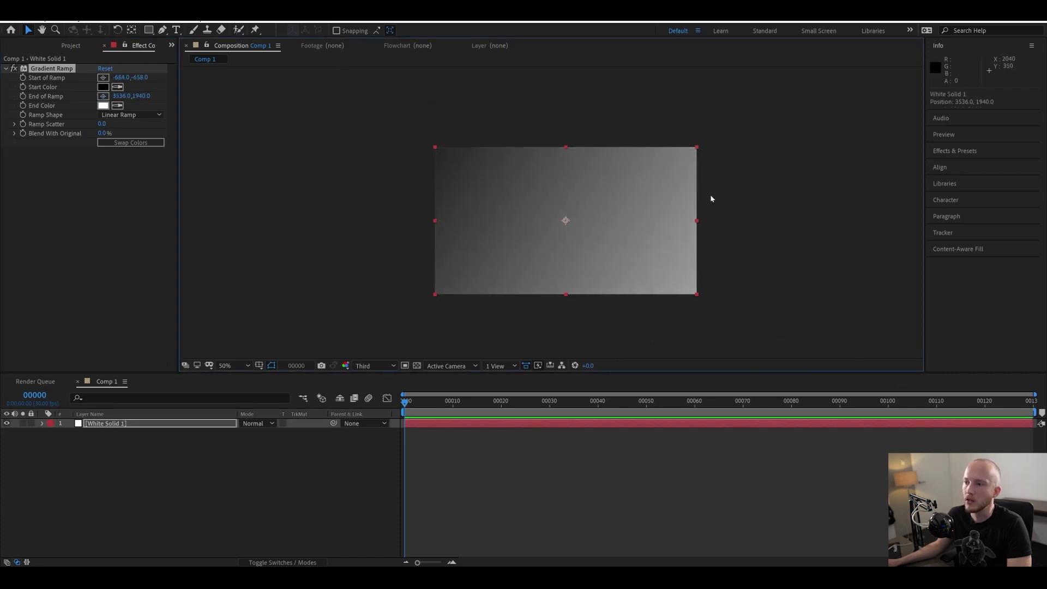
{"action": "scroll", "coordinate": [557, 216], "scroll_direction": "up", "scroll_amount": 4}
{"action": "scroll", "coordinate": [678, 276], "scroll_direction": "down", "scroll_amount": 6}
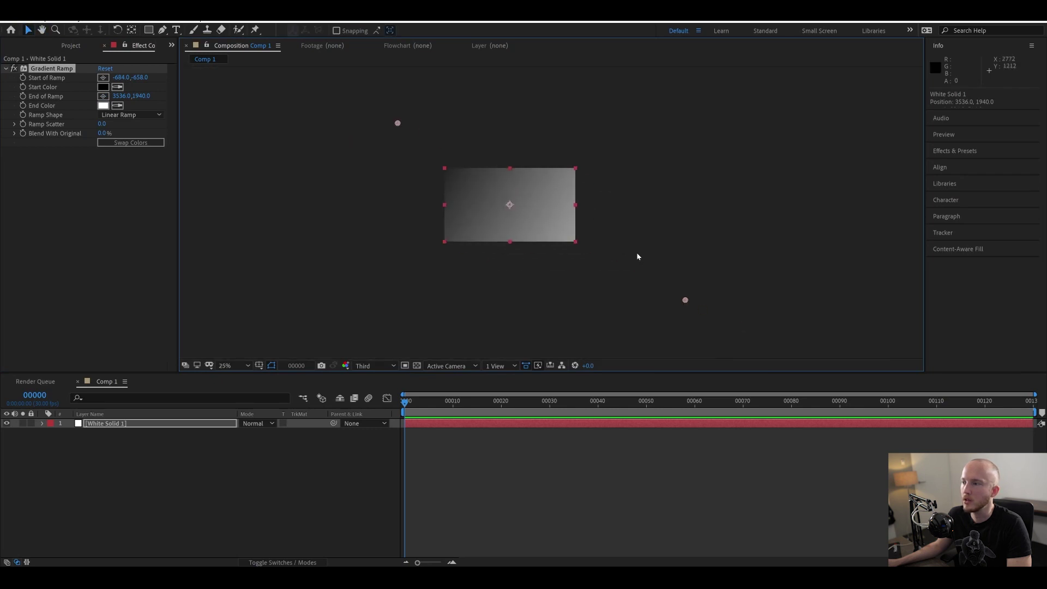
{"action": "left_click_drag", "start_coordinate": [686, 300], "coordinate": [800, 346]}
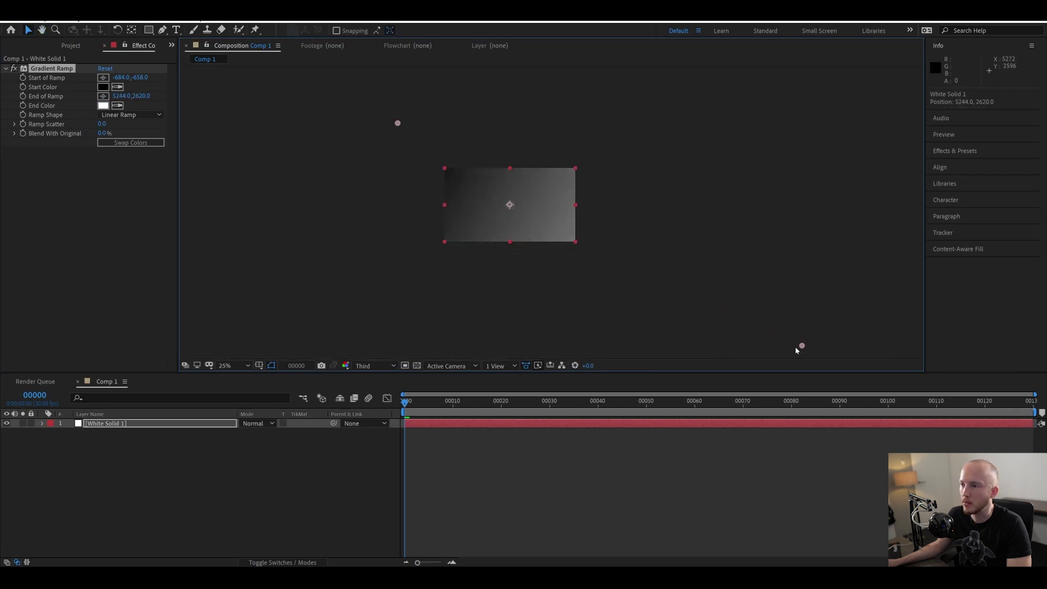
{"action": "scroll", "coordinate": [519, 204], "scroll_direction": "up", "scroll_amount": 5}
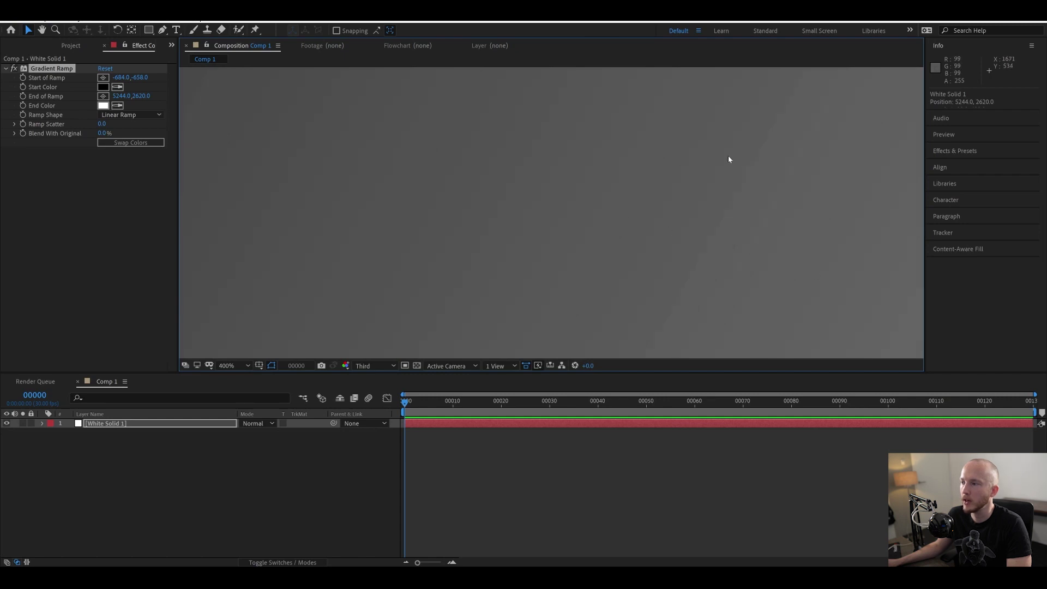
{"action": "scroll", "coordinate": [755, 187], "scroll_direction": "down", "scroll_amount": 8}
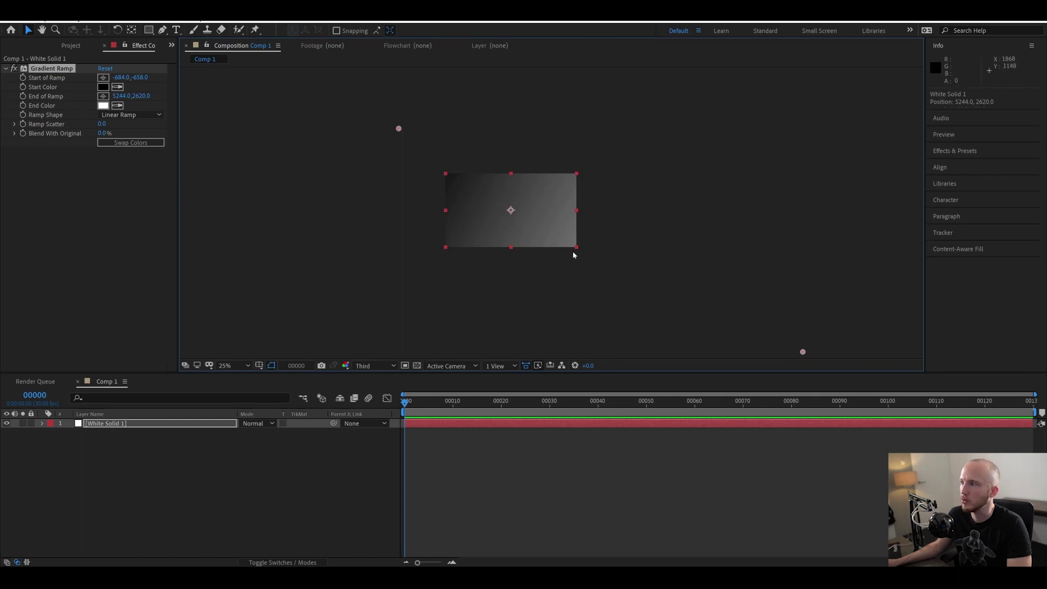
Pull the ramp's end point in to about (3564, 2252) and inspect the gradient's tonal steps at closer range.
{"action": "left_click_drag", "start_coordinate": [803, 355], "coordinate": [688, 334]}
{"action": "key", "text": "period"}
{"action": "key", "text": "period"}
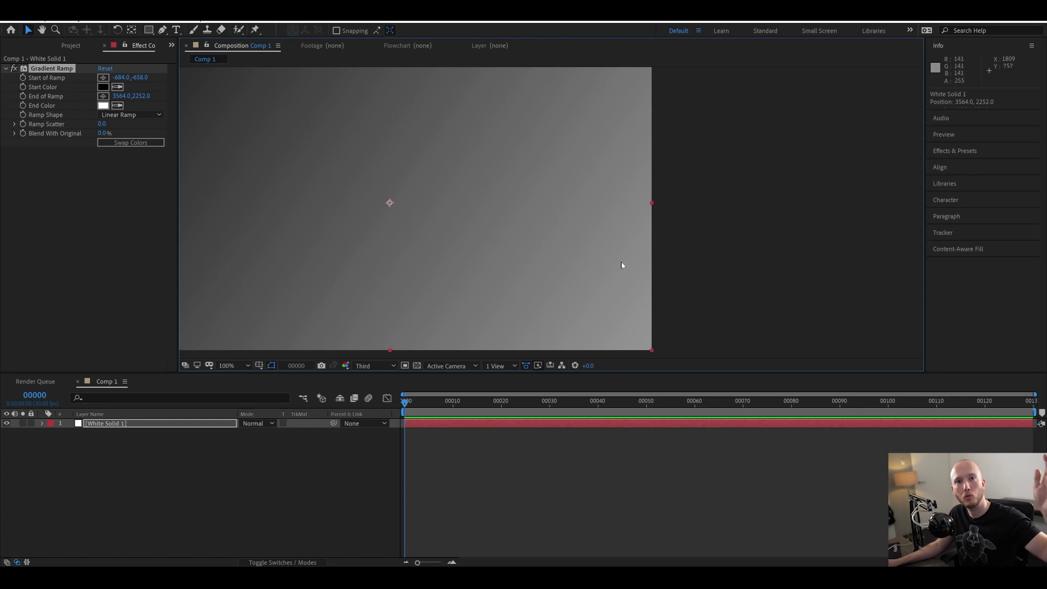
{"action": "mouse_move", "coordinate": [430, 171]}
{"action": "middle_mouse_down"}
{"action": "mouse_move", "coordinate": [561, 192]}
{"action": "mouse_move", "coordinate": [444, 181]}
{"action": "middle_mouse_up"}
{"action": "key", "text": "comma"}
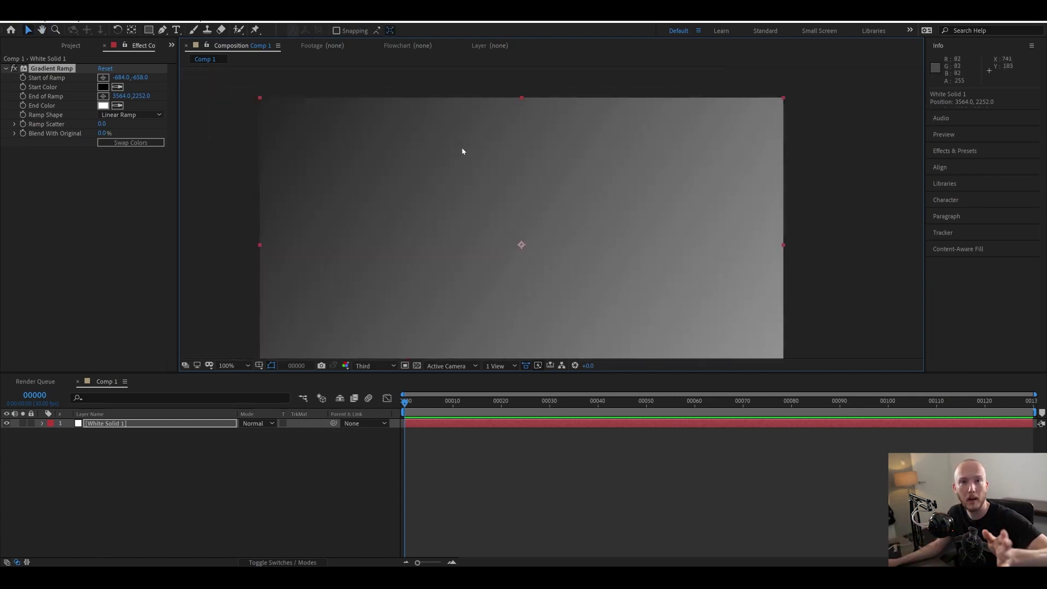
{"action": "key", "text": "comma"}
{"action": "scroll", "coordinate": [601, 225], "scroll_direction": "up", "scroll_amount": 2}
{"action": "middle_click_drag", "start_coordinate": [645, 268], "coordinate": [608, 213]}
{"action": "scroll", "coordinate": [611, 214], "scroll_direction": "down", "scroll_amount": 1}
{"action": "middle_click_drag", "start_coordinate": [806, 345], "coordinate": [747, 296]}
{"action": "middle_click_drag", "start_coordinate": [695, 222], "coordinate": [730, 140]}
{"action": "scroll", "coordinate": [720, 143], "scroll_direction": "down", "scroll_amount": 2}
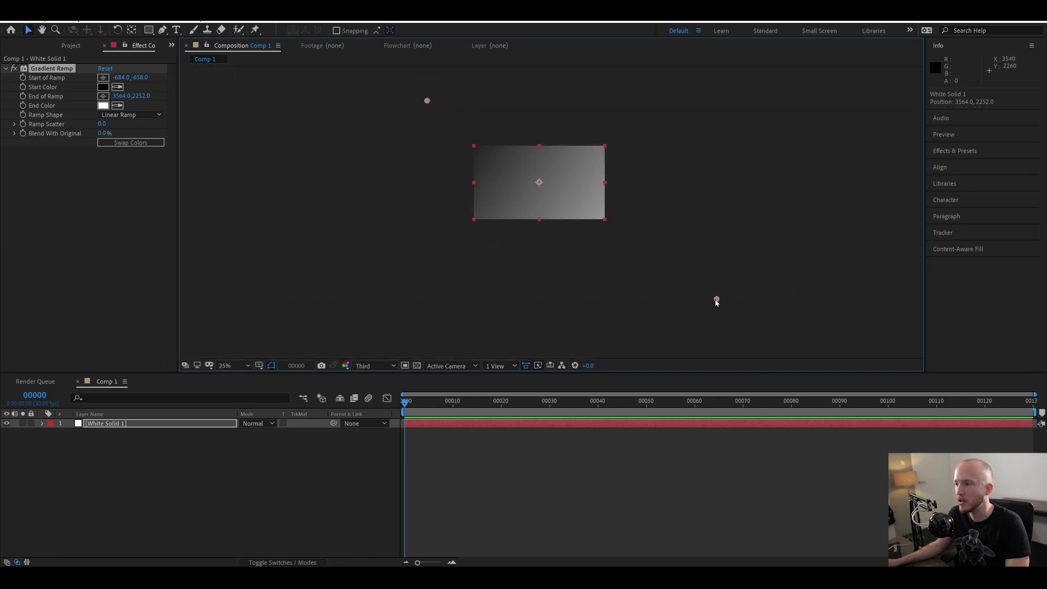
Move the ramp's end point out to about (4528, 2656) and inspect the gradient up close.
{"action": "left_click_drag", "start_coordinate": [716, 299], "coordinate": [782, 326]}
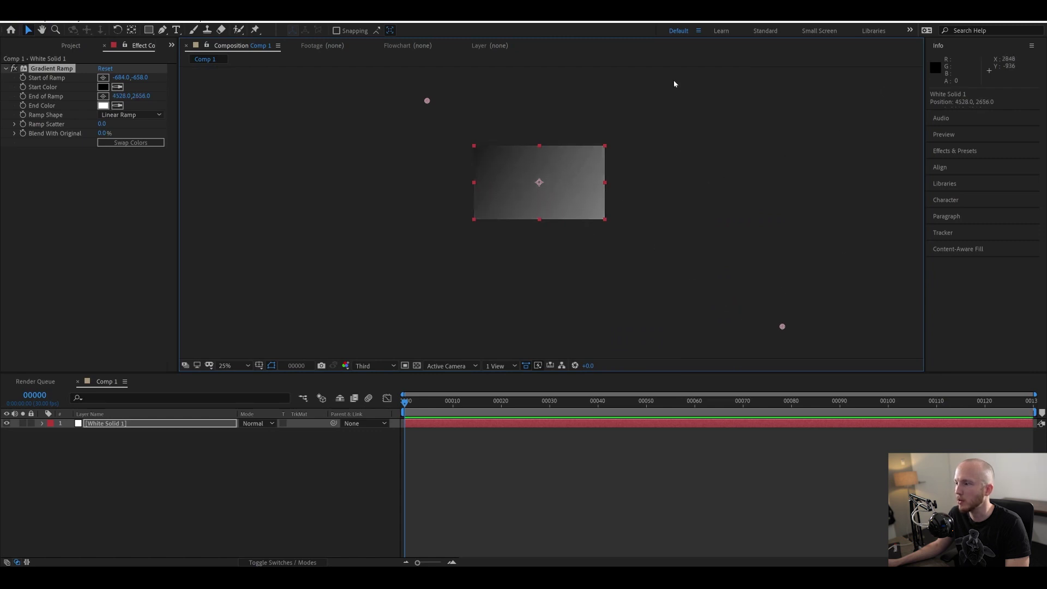
{"action": "scroll", "coordinate": [549, 196], "scroll_direction": "up", "scroll_amount": 6}
{"action": "middle_click_drag", "start_coordinate": [537, 272], "coordinate": [520, 334]}
{"action": "scroll", "coordinate": [512, 334], "scroll_direction": "down", "scroll_amount": 1}
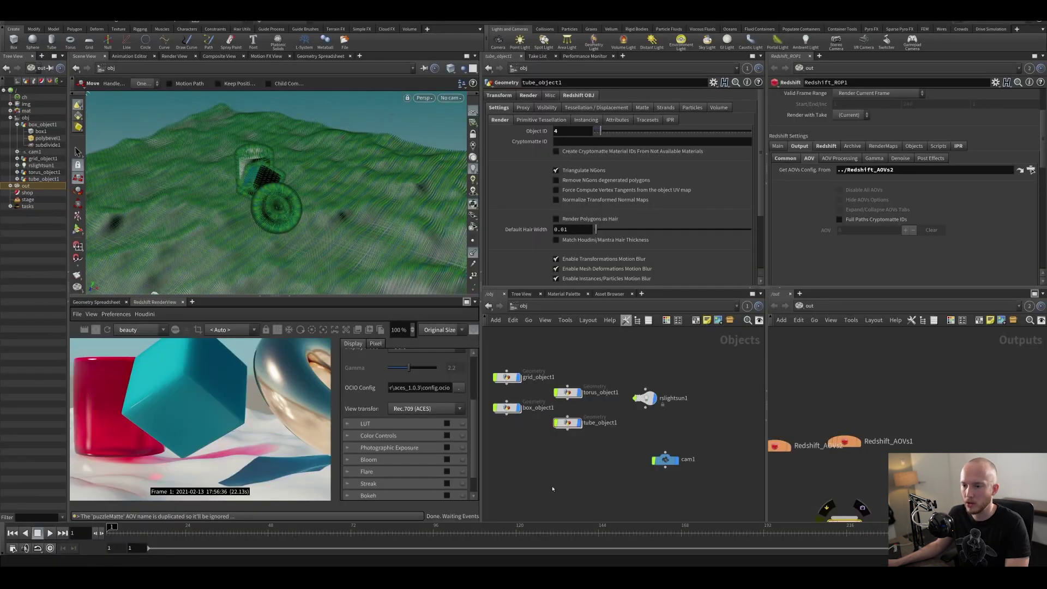
{"action": "middle_click_drag", "start_coordinate": [552, 489], "coordinate": [616, 489]}
{"action": "scroll", "coordinate": [260, 445], "scroll_direction": "down", "scroll_amount": 3}
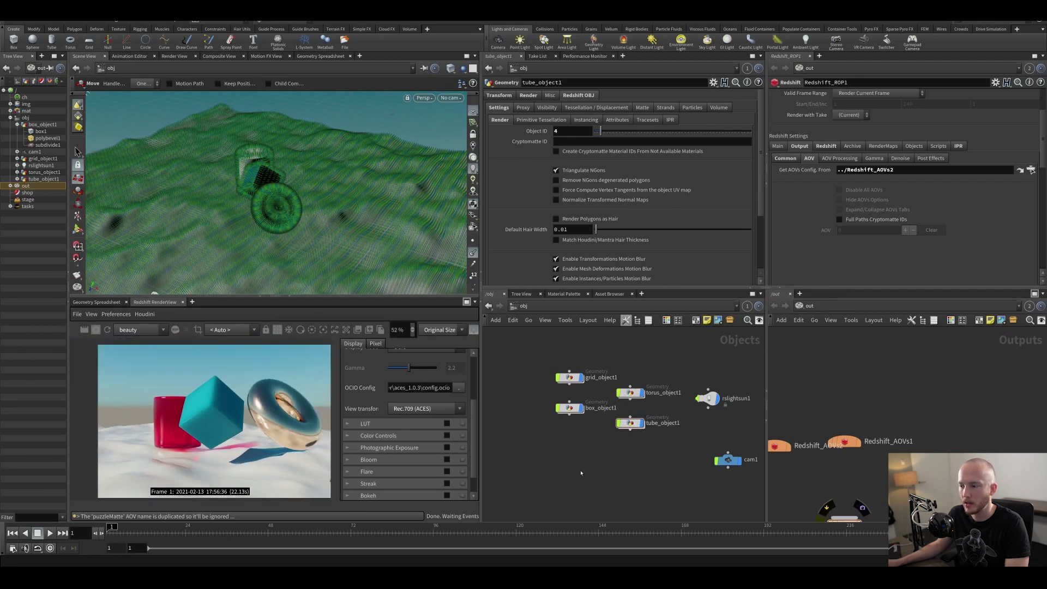
{"action": "key", "text": "Tab"}
{"action": "type", "text": "ge"}
{"action": "key", "text": "Return"}
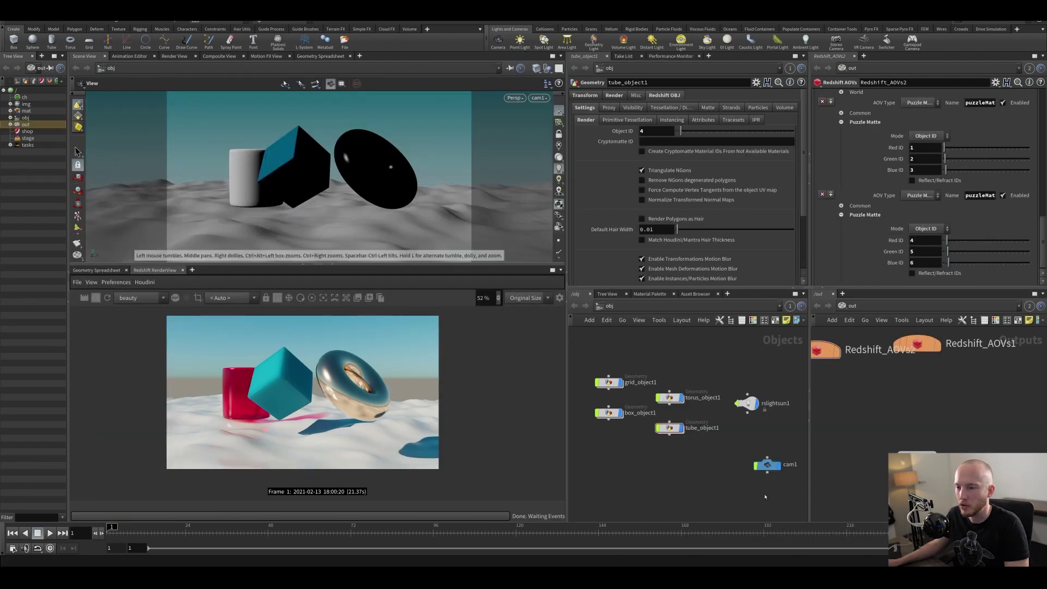
In Redshift_AOVs2, rename the second Puzzle Matte AOV, the one with IDs 4, 5 and 6, as puzzleMatte2.
{"action": "scroll", "coordinate": [977, 453], "scroll_direction": "down", "scroll_amount": 3}
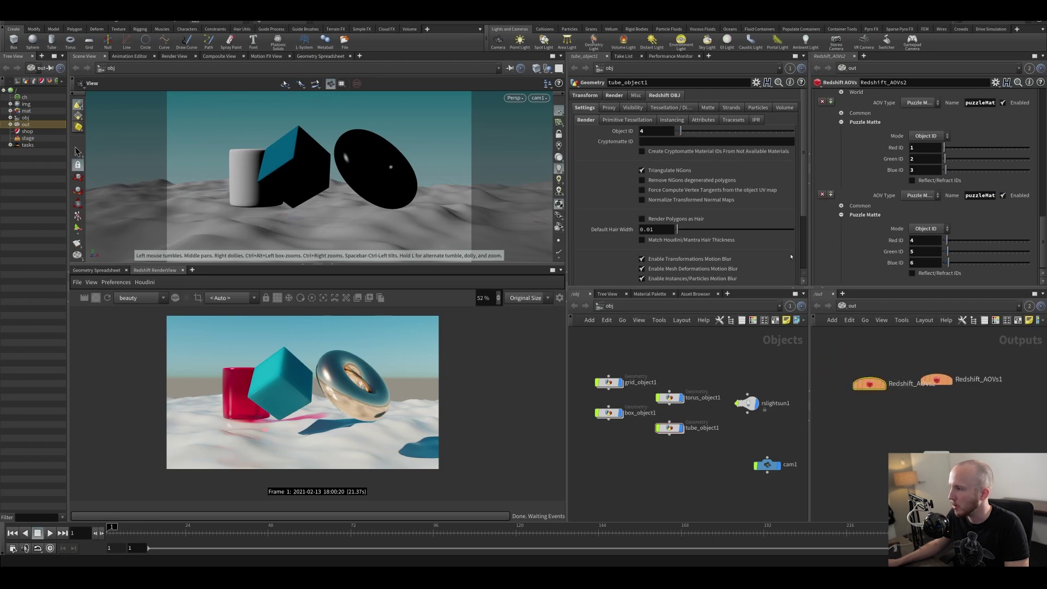
{"action": "left_click", "coordinate": [988, 195]}
{"action": "key", "text": "BackSpace"}
{"action": "type", "text": "2"}
{"action": "left_click", "coordinate": [905, 355]}
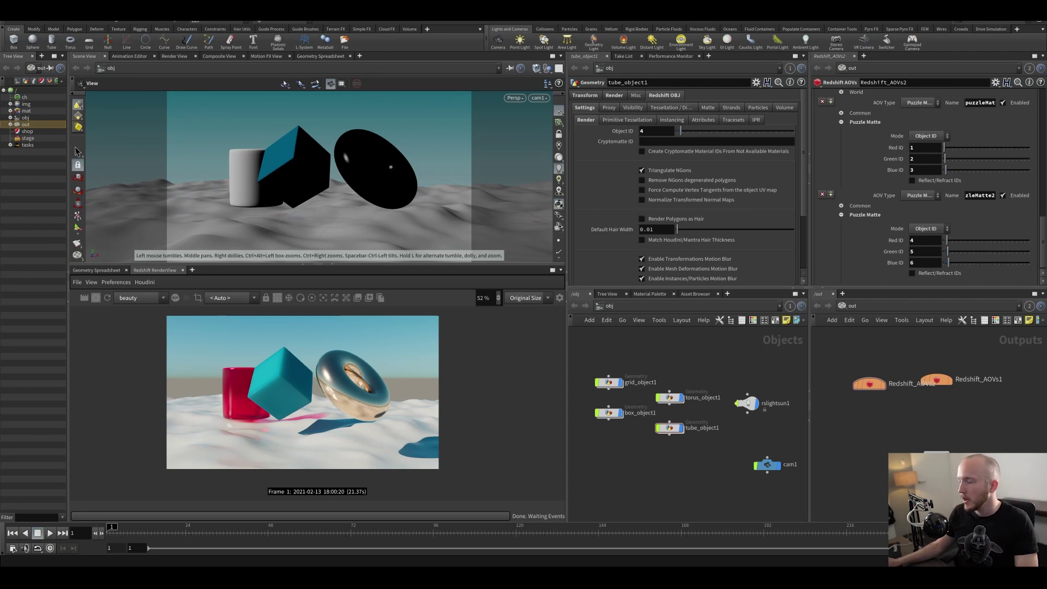
{"action": "scroll", "coordinate": [380, 408], "scroll_direction": "up", "scroll_amount": 3}
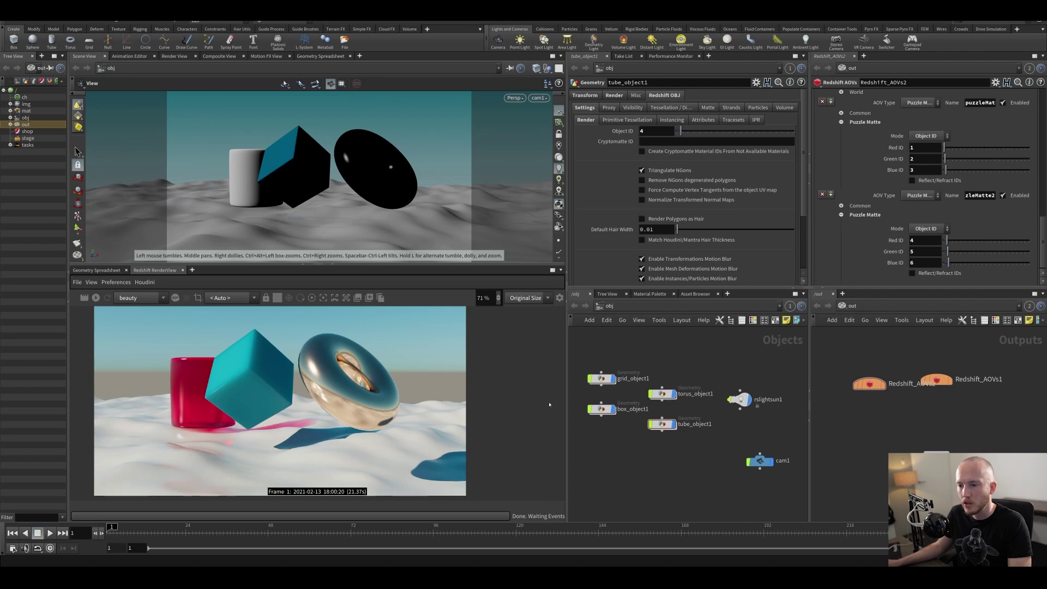
{"action": "scroll", "coordinate": [268, 435], "scroll_direction": "down", "scroll_amount": 2}
{"action": "scroll", "coordinate": [268, 434], "scroll_direction": "down", "scroll_amount": 1}
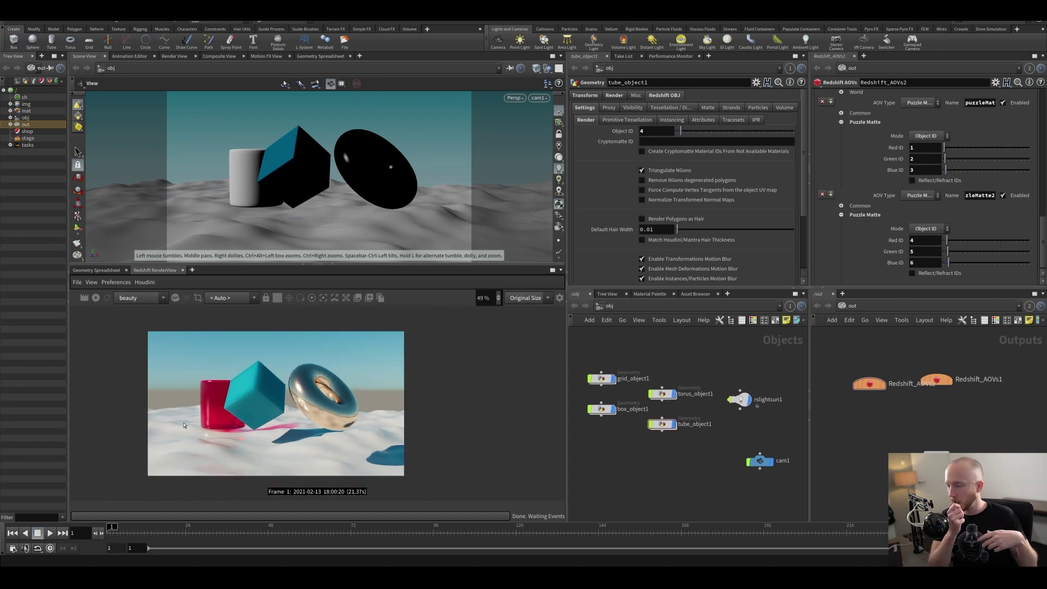
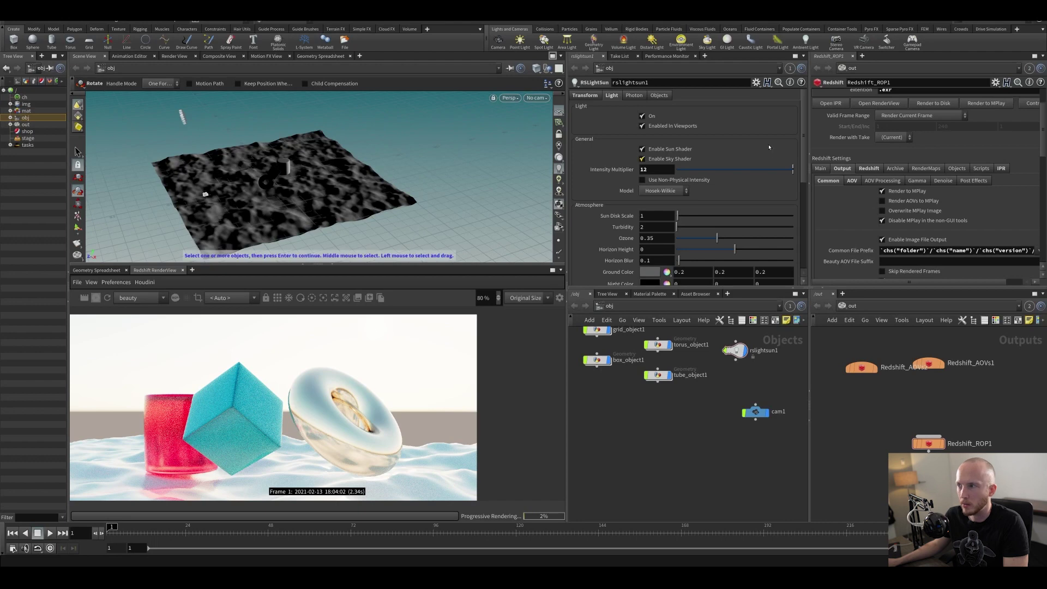
Try the sun light at an intensity multiplier of 2, and set it back to 12.
{"action": "mouse_move", "coordinate": [792, 169]}
{"action": "left_mouse_down"}
{"action": "mouse_move", "coordinate": [745, 171]}
{"action": "mouse_move", "coordinate": [795, 176]}
{"action": "left_mouse_up"}
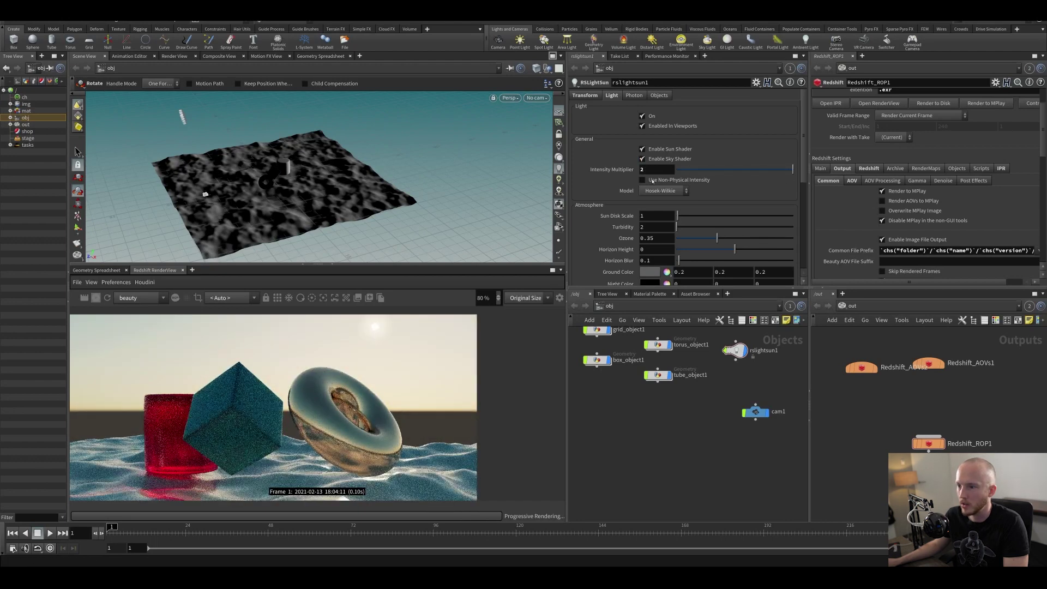
{"action": "type", "text": "12"}
{"action": "key", "text": "Return"}
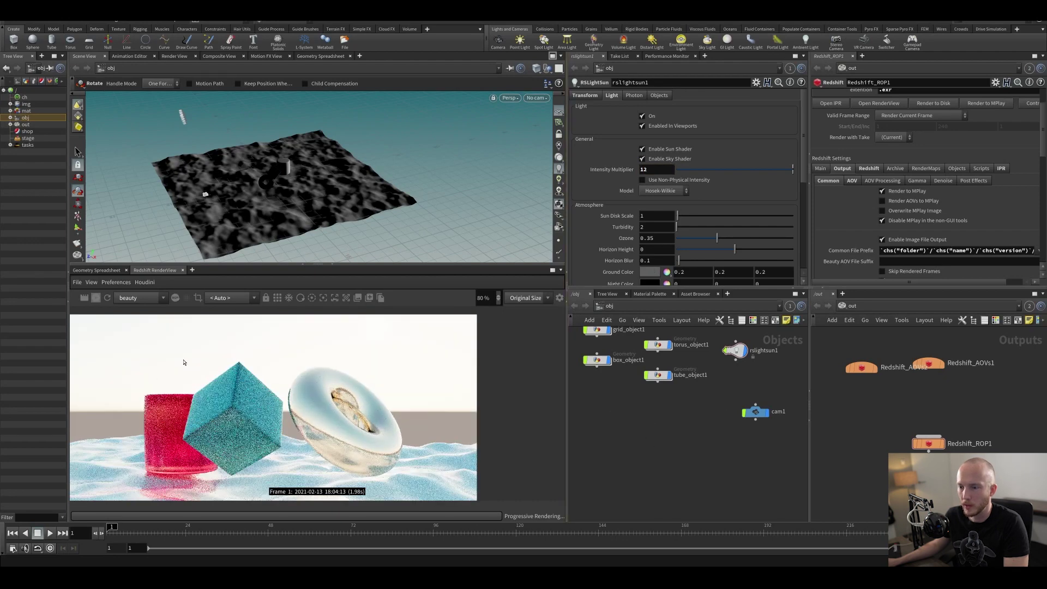
{"action": "scroll", "coordinate": [296, 345], "scroll_direction": "down", "scroll_amount": 2}
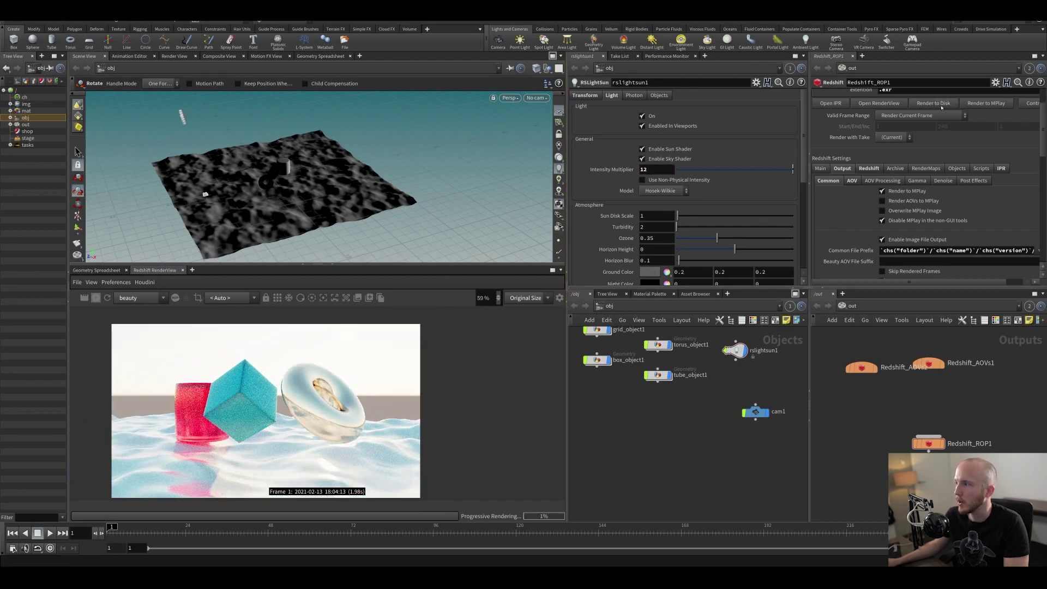
Render the current frame to disk from Redshift_ROP1 and inspect the image building up in MPlay.
{"action": "left_click", "coordinate": [940, 104]}
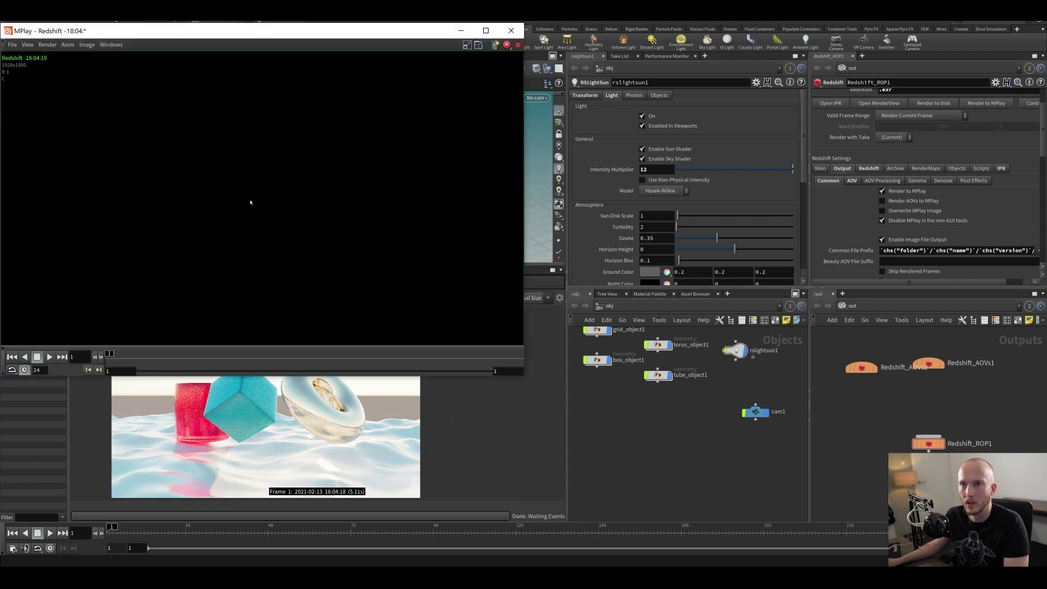
{"action": "scroll", "coordinate": [276, 177], "scroll_direction": "up", "scroll_amount": 4}
{"action": "middle_click_drag", "start_coordinate": [277, 177], "coordinate": [283, 208]}
{"action": "scroll", "coordinate": [283, 208], "scroll_direction": "down", "scroll_amount": 6}
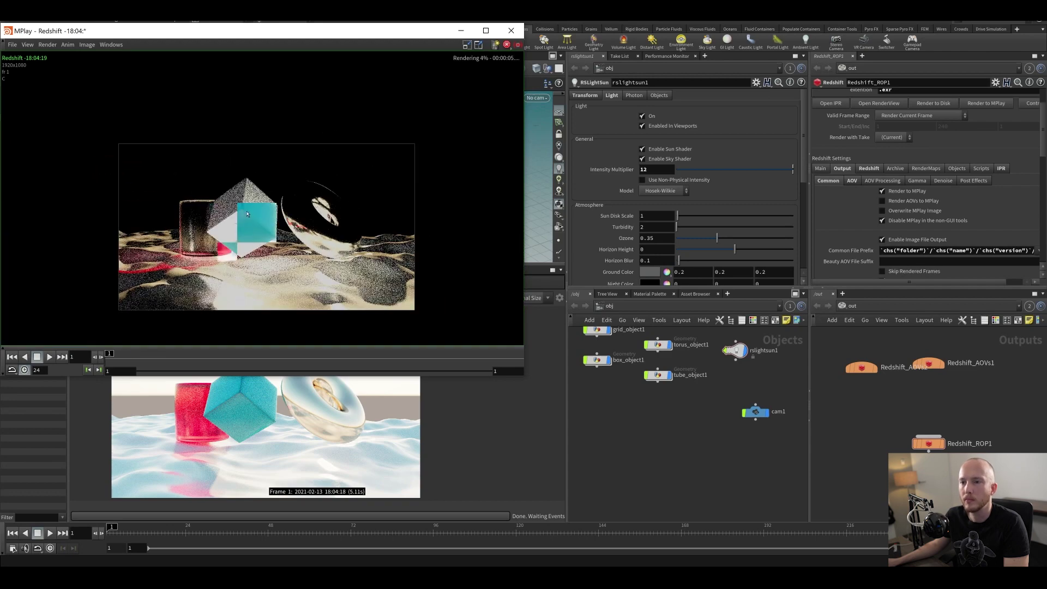
{"action": "scroll", "coordinate": [298, 199], "scroll_direction": "up", "scroll_amount": 5}
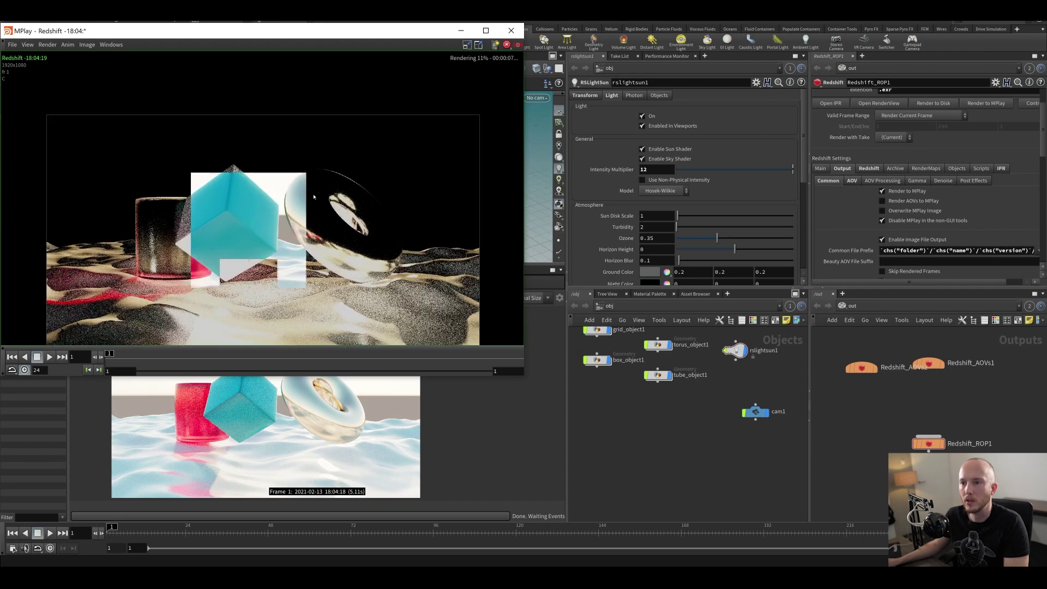
{"action": "scroll", "coordinate": [301, 196], "scroll_direction": "down", "scroll_amount": 2}
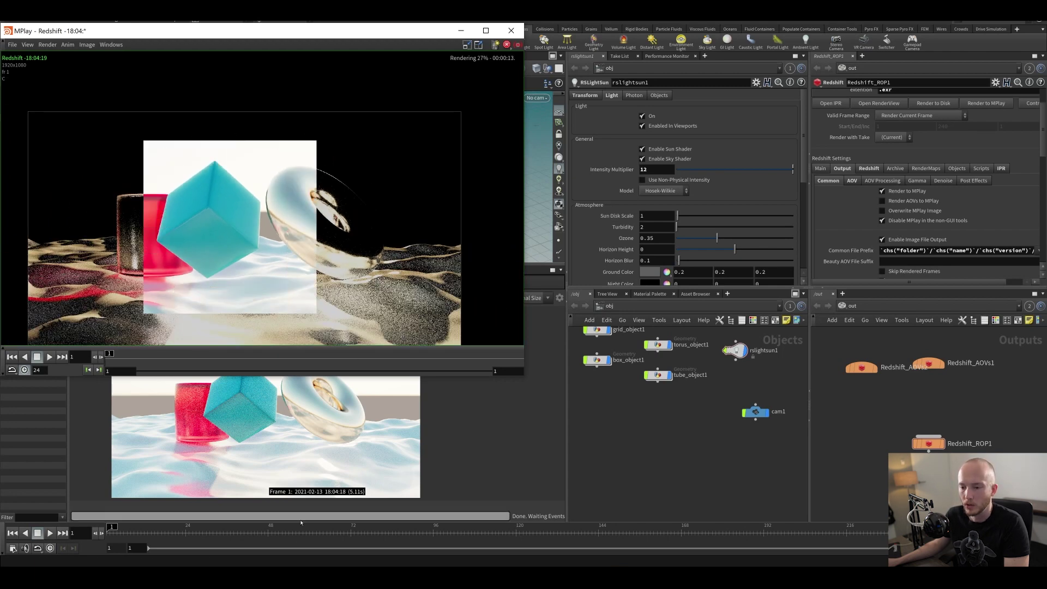
Check the RENDER output folder in File Explorer, and examine the render in progress in MPlay.
{"action": "left_click", "coordinate": [369, 526]}
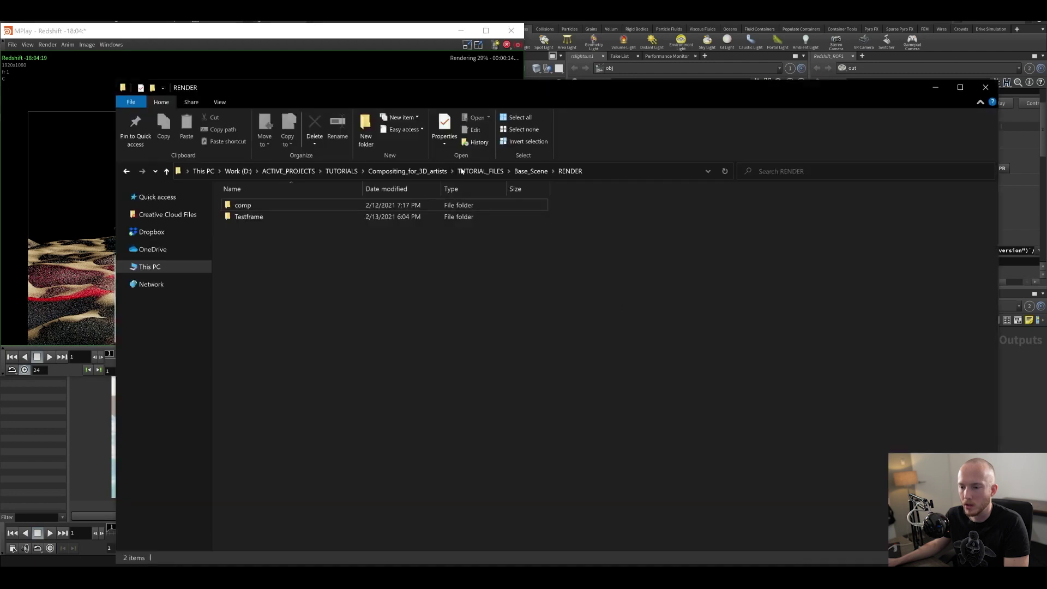
{"action": "left_click", "coordinate": [599, 173]}
{"action": "left_click", "coordinate": [933, 91]}
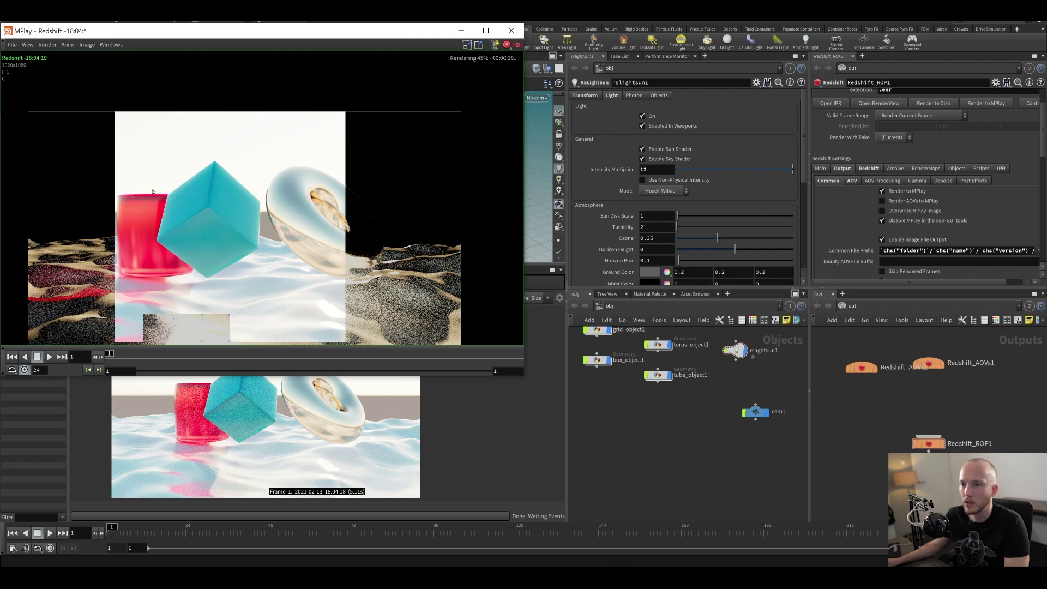
{"action": "scroll", "coordinate": [172, 196], "scroll_direction": "down", "scroll_amount": 4}
{"action": "scroll", "coordinate": [205, 194], "scroll_direction": "up", "scroll_amount": 9}
{"action": "scroll", "coordinate": [230, 210], "scroll_direction": "down", "scroll_amount": 6}
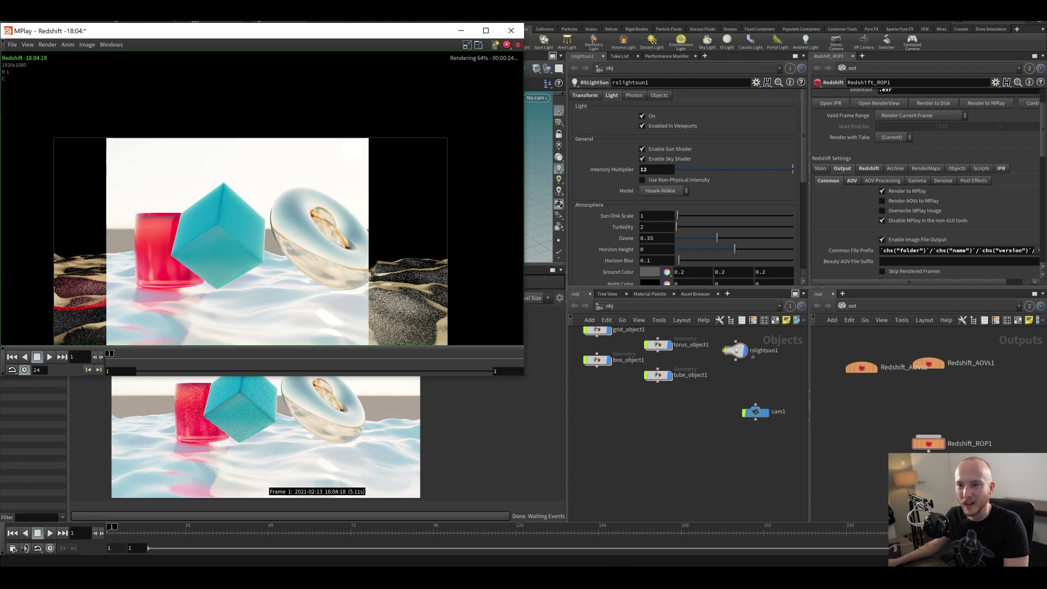
{"action": "scroll", "coordinate": [268, 171], "scroll_direction": "down", "scroll_amount": 2}
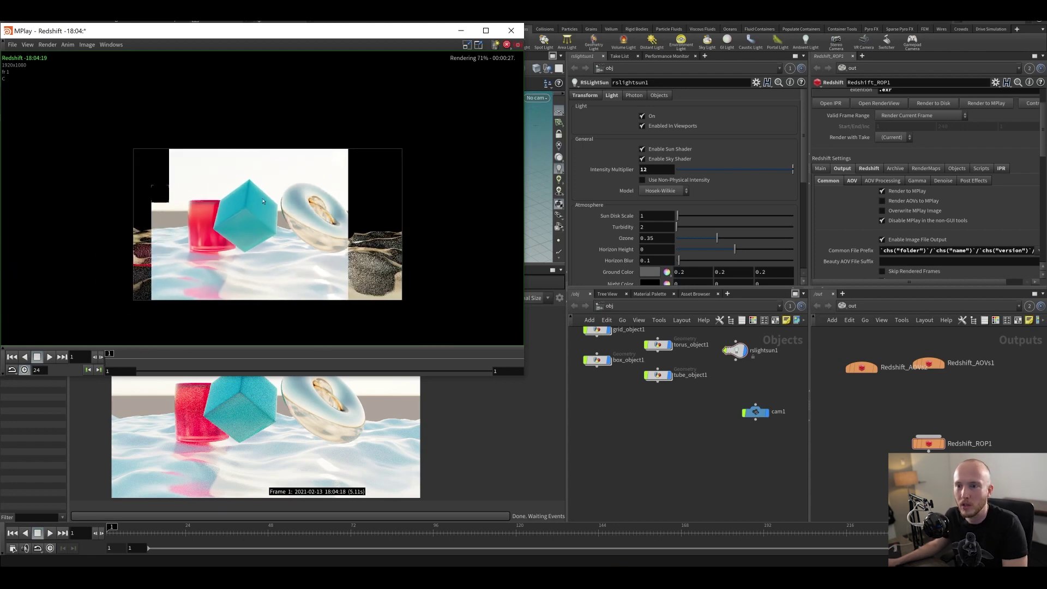
{"action": "scroll", "coordinate": [387, 213], "scroll_direction": "up", "scroll_amount": 2}
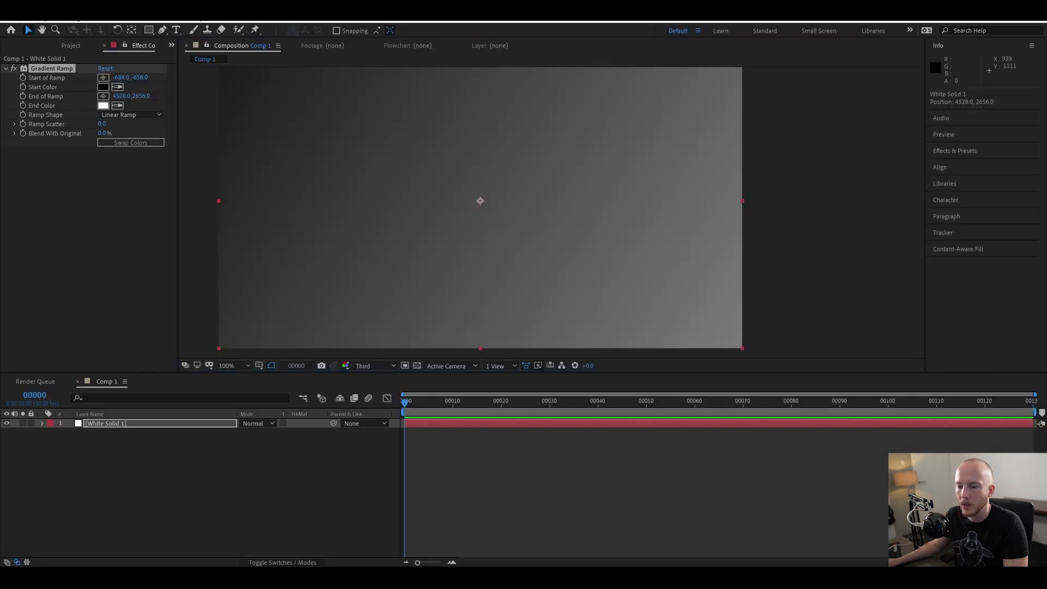
In File Explorer, open subfolder 1 of the Testframe render folder.
{"action": "left_click", "coordinate": [341, 545]}
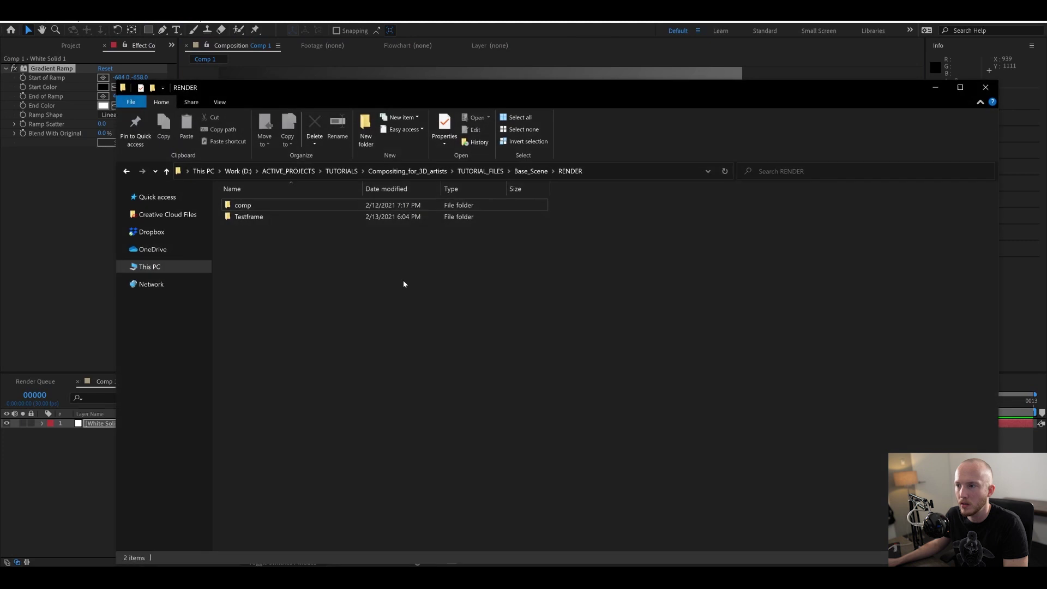
{"action": "double_click", "coordinate": [250, 217]}
{"action": "double_click", "coordinate": [234, 205]}
Import the Testframe render file from File Explorer into the After Effects project.
{"action": "left_click_drag", "start_coordinate": [231, 204], "coordinate": [38, 213]}
{"action": "left_click", "coordinate": [88, 140]}
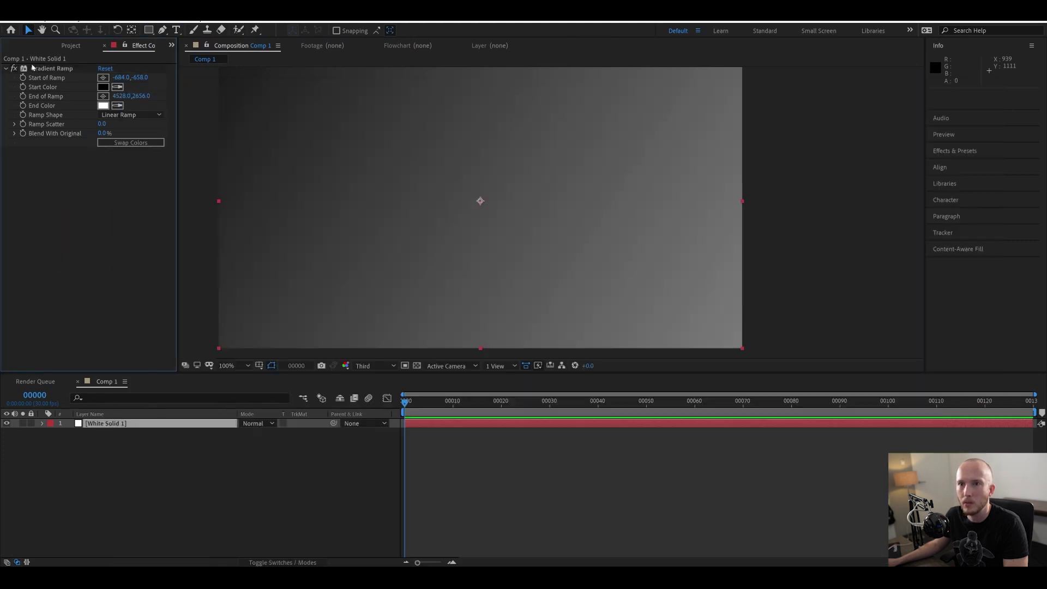
{"action": "left_click", "coordinate": [71, 46]}
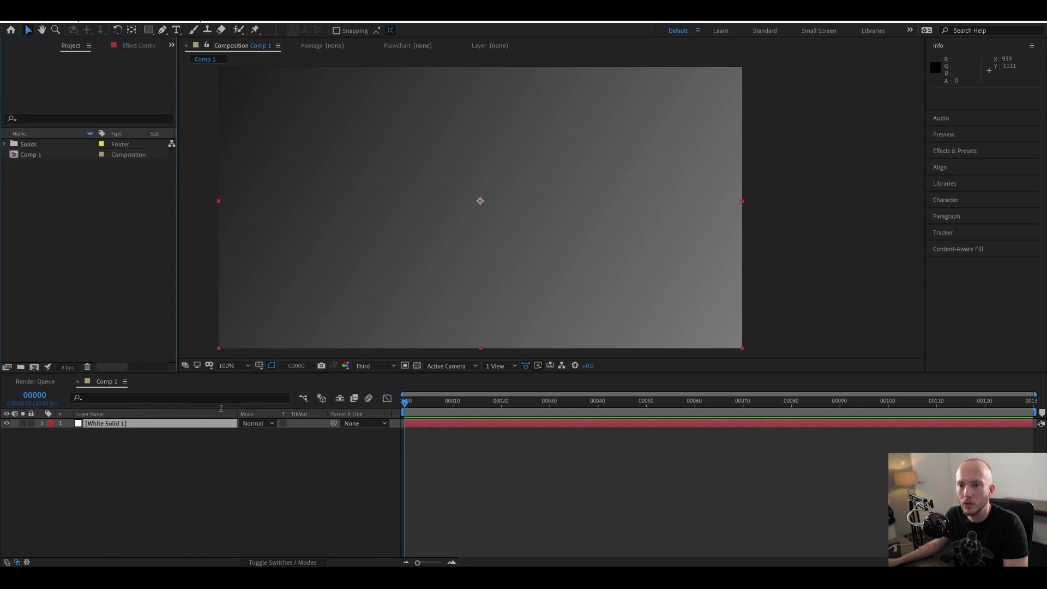
{"action": "left_click", "coordinate": [367, 518]}
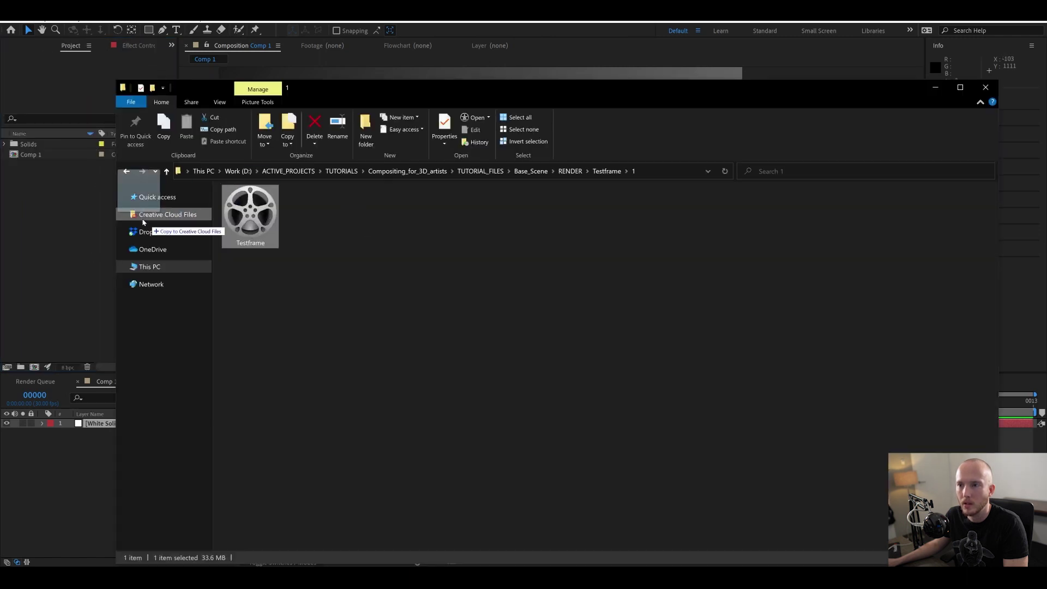
{"action": "left_click_drag", "start_coordinate": [251, 215], "coordinate": [79, 228]}
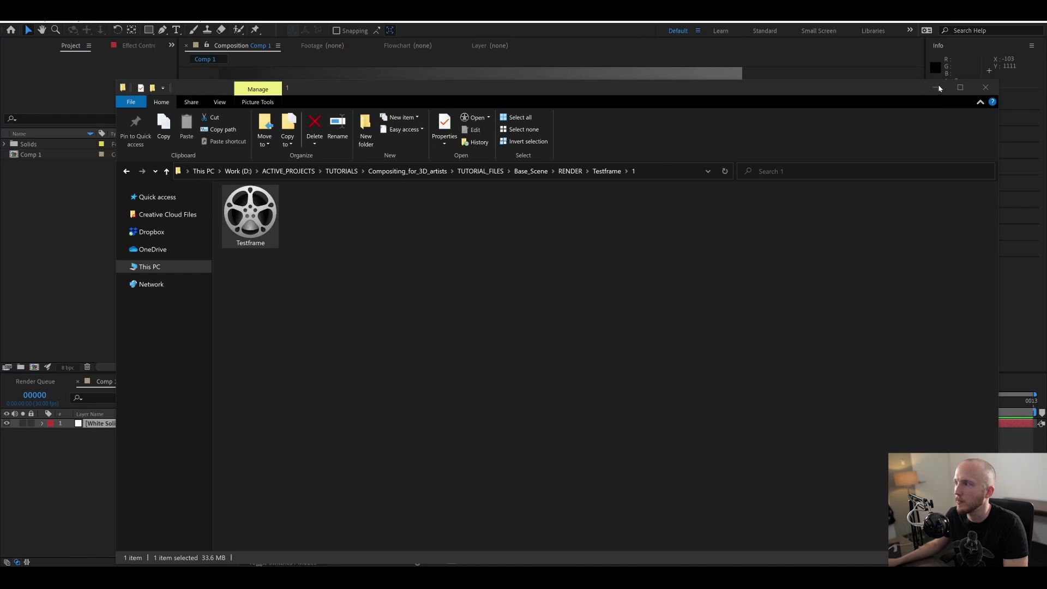
Place Testframe.exr above the white solid in Comp 1 and apply the Exposure effect to it.
{"action": "left_click", "coordinate": [938, 88]}
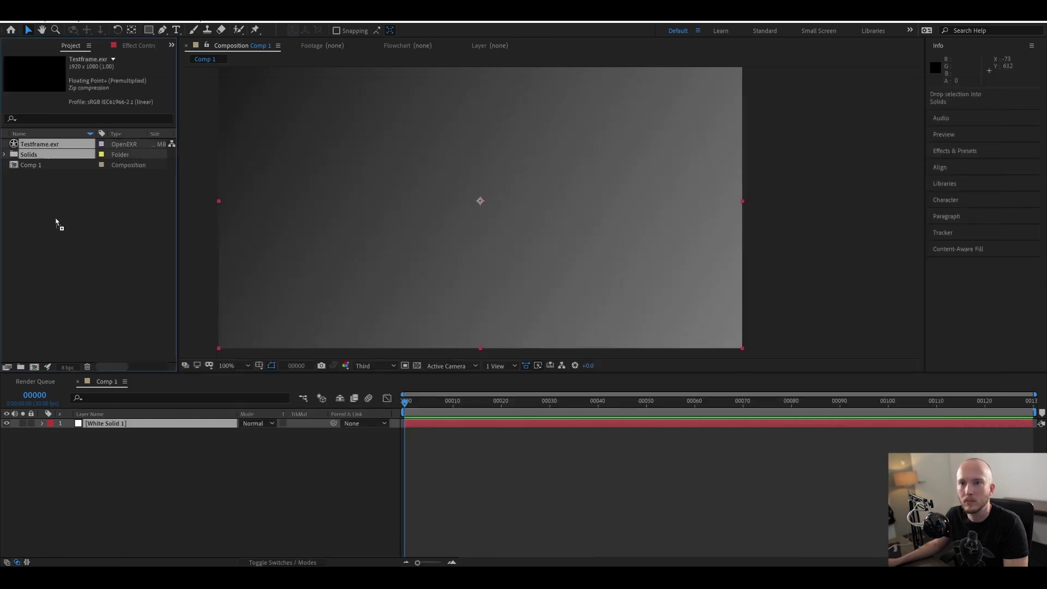
{"action": "left_click_drag", "start_coordinate": [108, 420], "coordinate": [107, 421]}
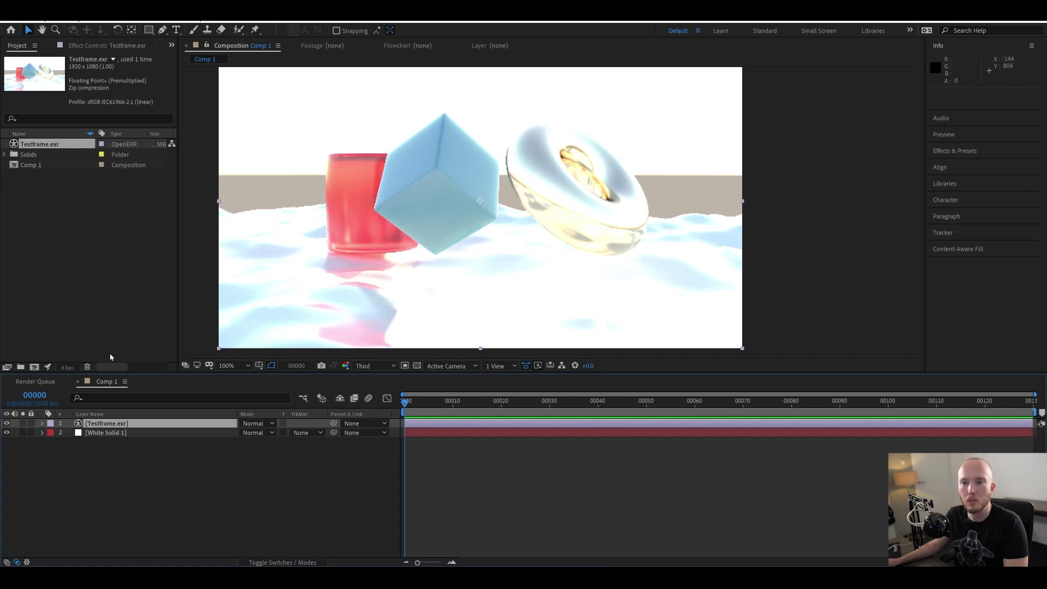
{"action": "key", "text": "ctrl+space"}
{"action": "type", "text": "e"}
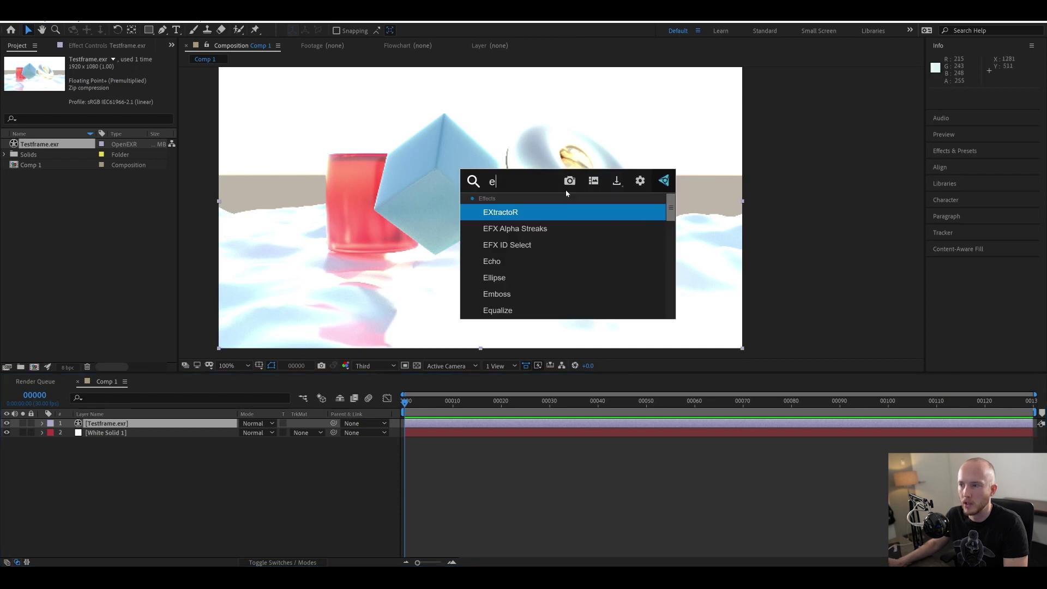
{"action": "type", "text": "xpo"}
{"action": "key", "text": "Return"}
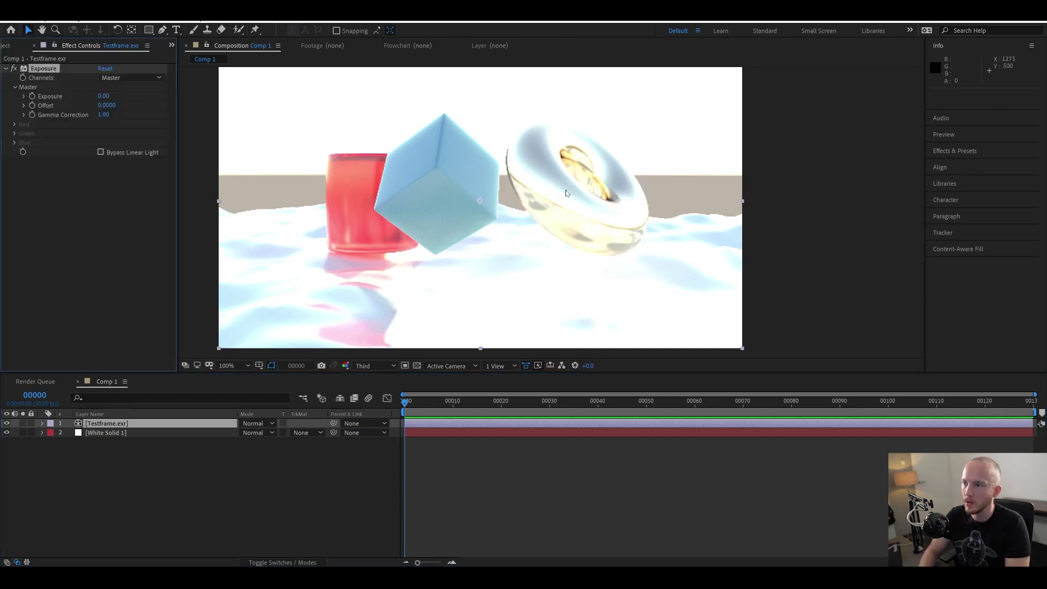
Lower the Testframe layer's exposure to -4.37, and raise it in stages to -0.84 to compare the clipped highlights.
{"action": "left_click", "coordinate": [104, 96]}
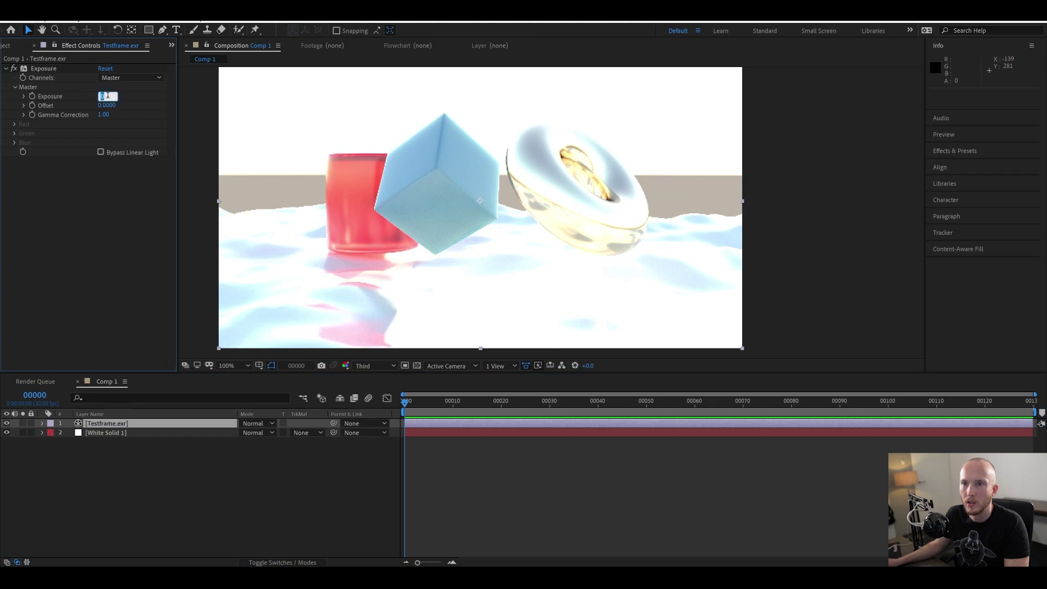
{"action": "left_click_drag", "start_coordinate": [104, 96], "coordinate": [2, 96]}
{"action": "middle_click_drag", "start_coordinate": [564, 113], "coordinate": [542, 169]}
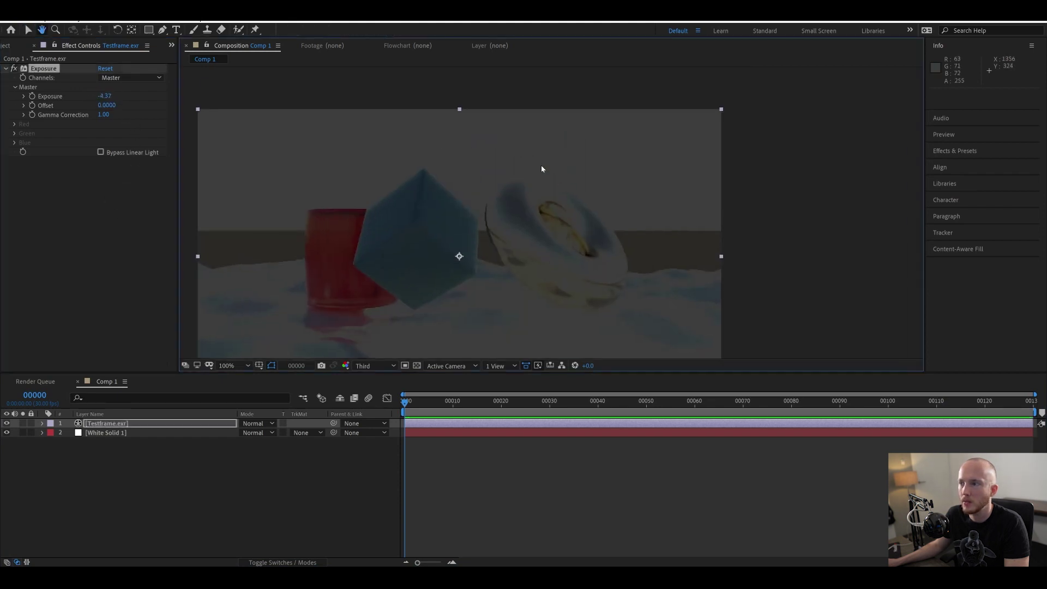
{"action": "left_click_drag", "start_coordinate": [104, 97], "coordinate": [139, 98]}
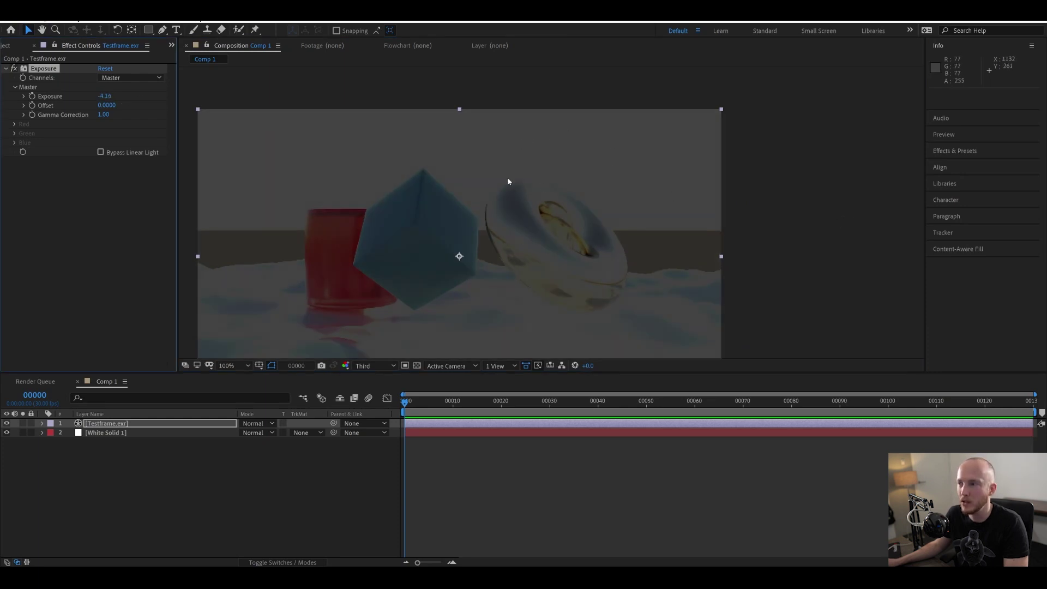
{"action": "left_click_drag", "start_coordinate": [105, 96], "coordinate": [125, 37]}
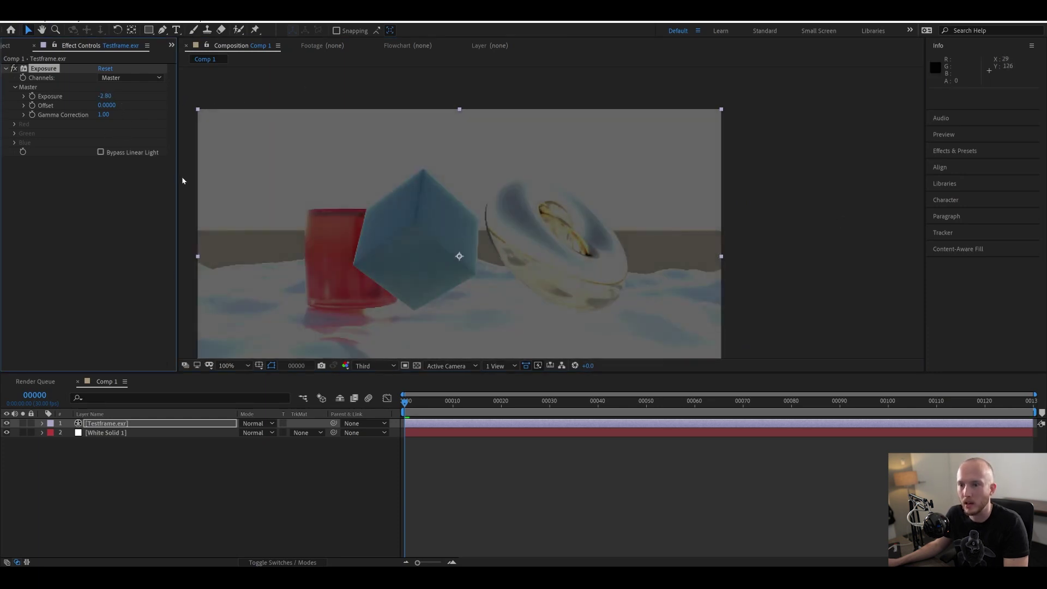
{"action": "left_click_drag", "start_coordinate": [100, 98], "coordinate": [136, 97]}
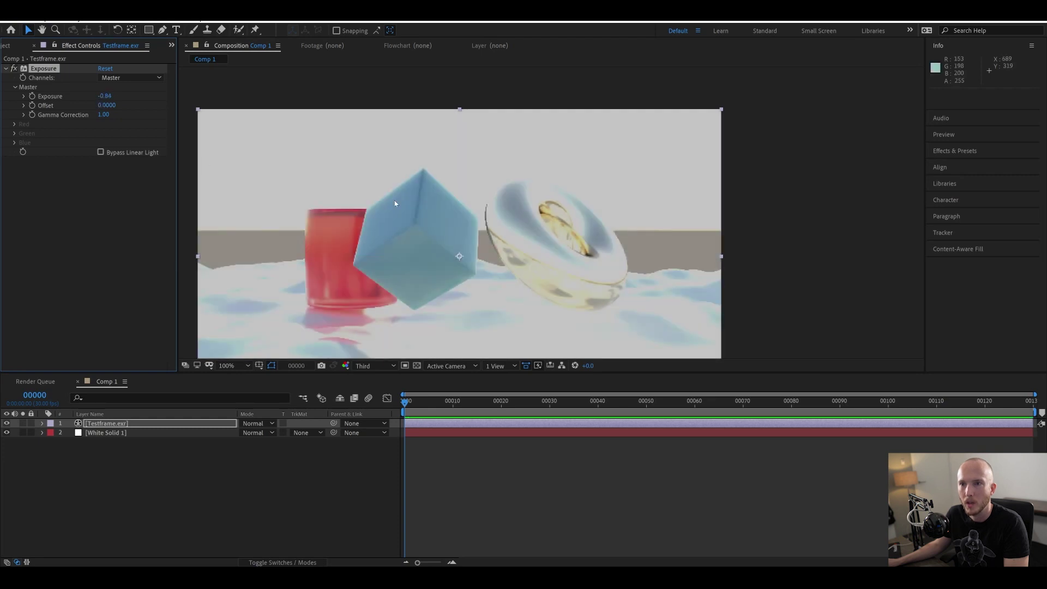
Switch the project to floating-point color depth and lower the Testframe layer's exposure to -3.71.
{"action": "left_click", "coordinate": [10, 46]}
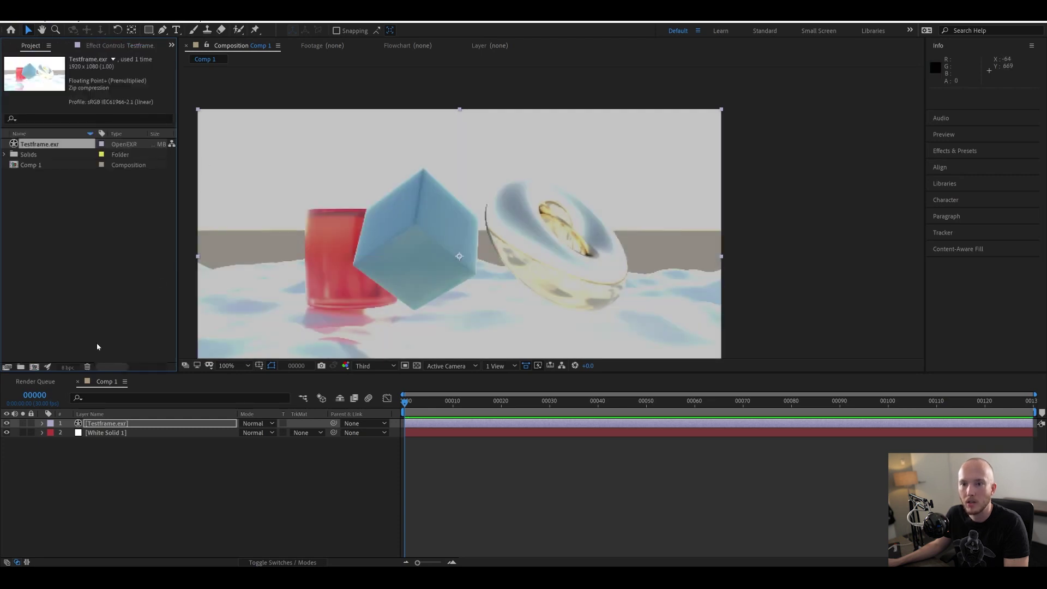
{"action": "left_click", "coordinate": [124, 46]}
{"action": "mouse_move", "coordinate": [94, 96]}
{"action": "left_mouse_down"}
{"action": "mouse_move", "coordinate": [22, 95]}
{"action": "mouse_move", "coordinate": [88, 97]}
{"action": "left_mouse_up"}
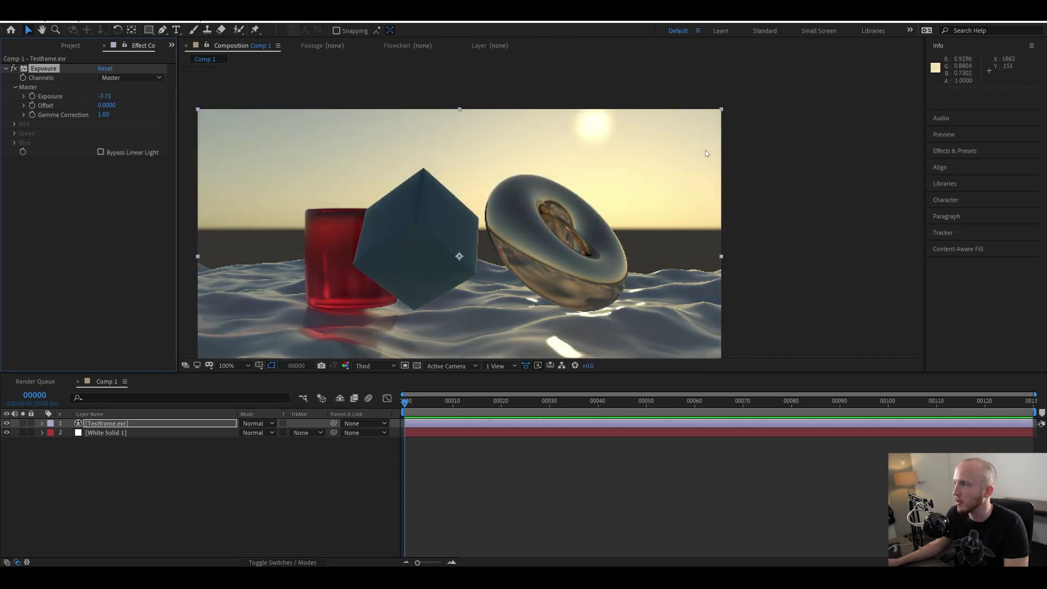
Raise the Testframe exposure to 1.58, lower it to -3.35, and settle on -1.35 to compare highlight detail.
{"action": "left_click_drag", "start_coordinate": [104, 96], "coordinate": [665, 155]}
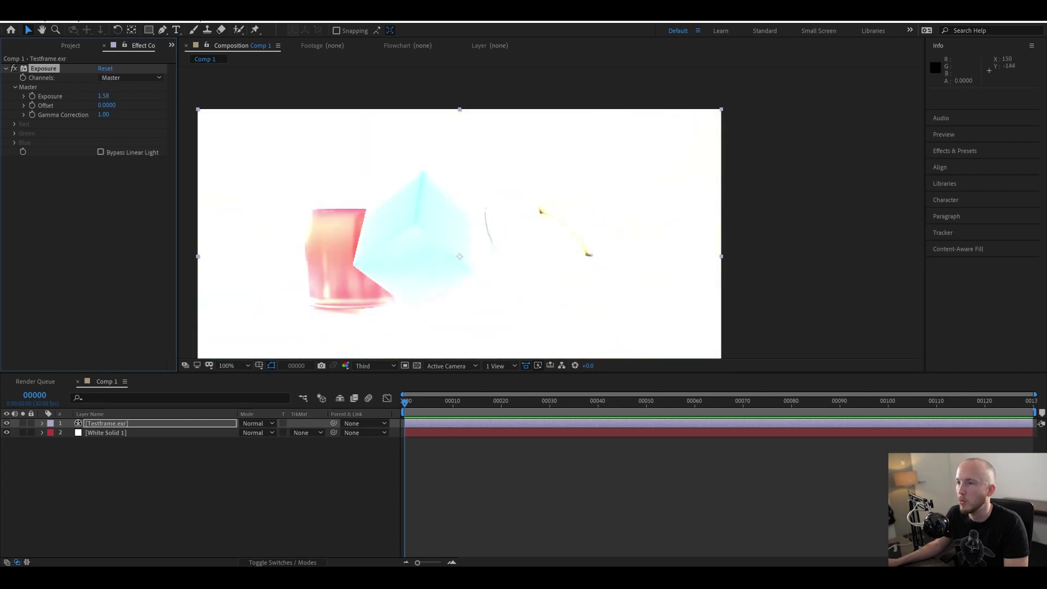
{"action": "left_click_drag", "start_coordinate": [103, 96], "coordinate": [23, 97]}
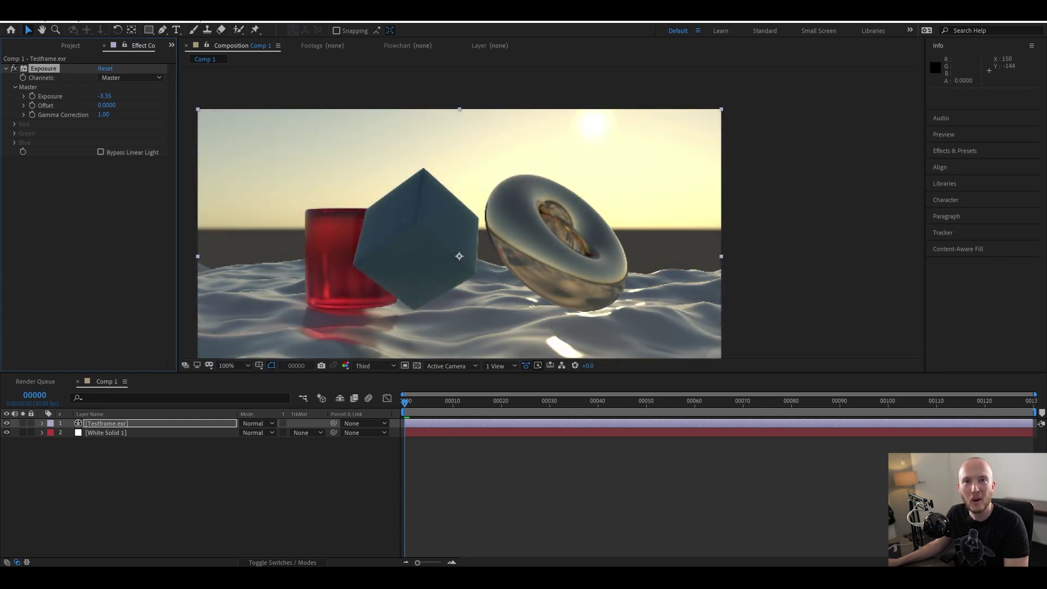
{"action": "left_click_drag", "start_coordinate": [100, 97], "coordinate": [54, 102]}
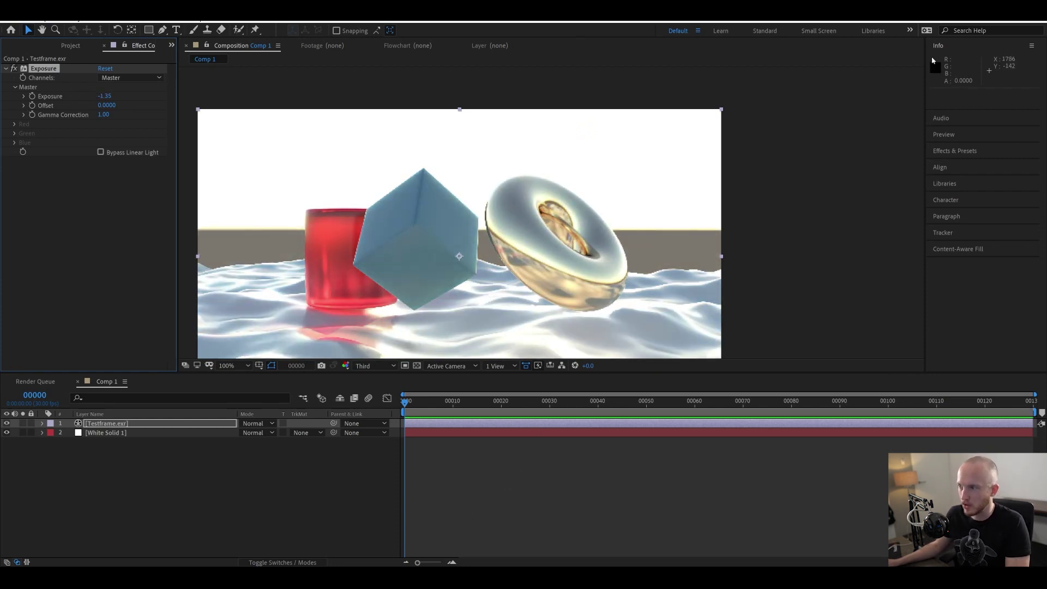
{"action": "key", "text": "comma"}
{"action": "key", "text": "comma"}
{"action": "key", "text": "ctrl+s"}
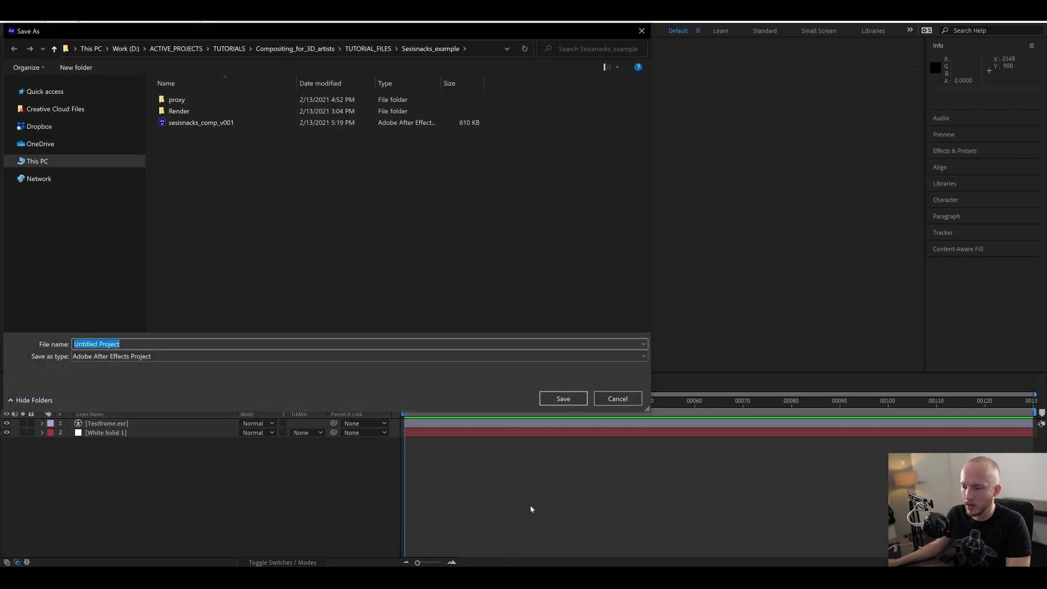
{"action": "left_click", "coordinate": [618, 399]}
Switch to Houdini and display the P AOV in the Redshift RenderView.
{"action": "mouse_move", "coordinate": [496, 560]}
{"action": "left_click", "coordinate": [480, 531]}
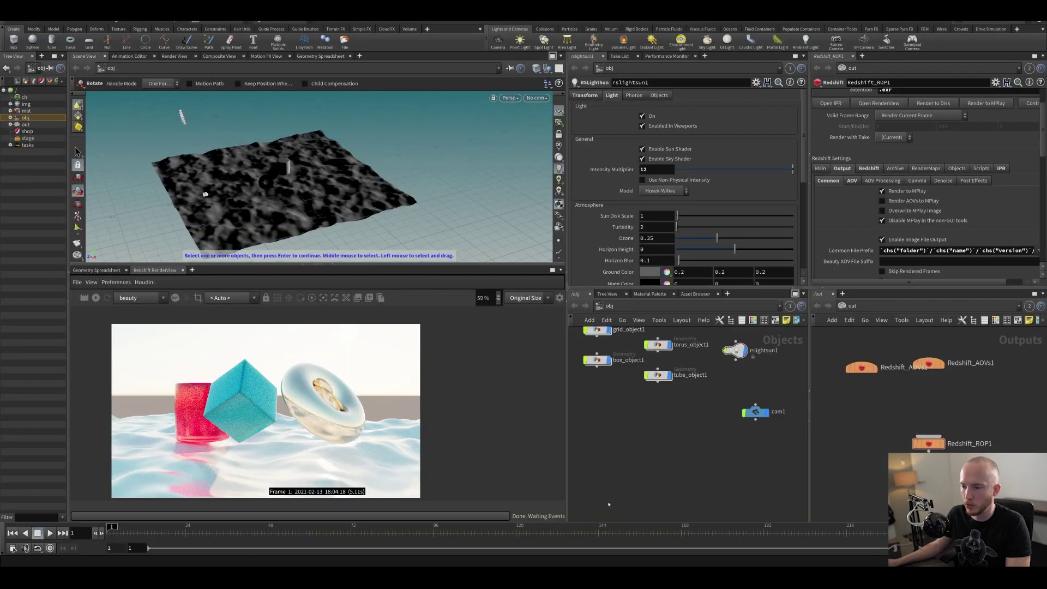
{"action": "middle_click_drag", "start_coordinate": [815, 435], "coordinate": [792, 475]}
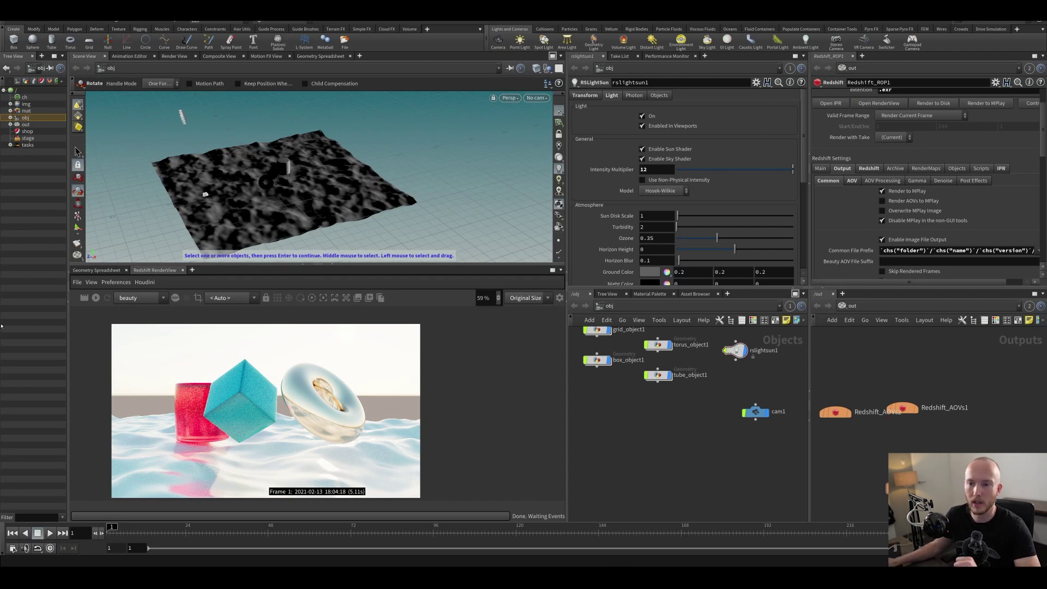
{"action": "left_click", "coordinate": [124, 298]}
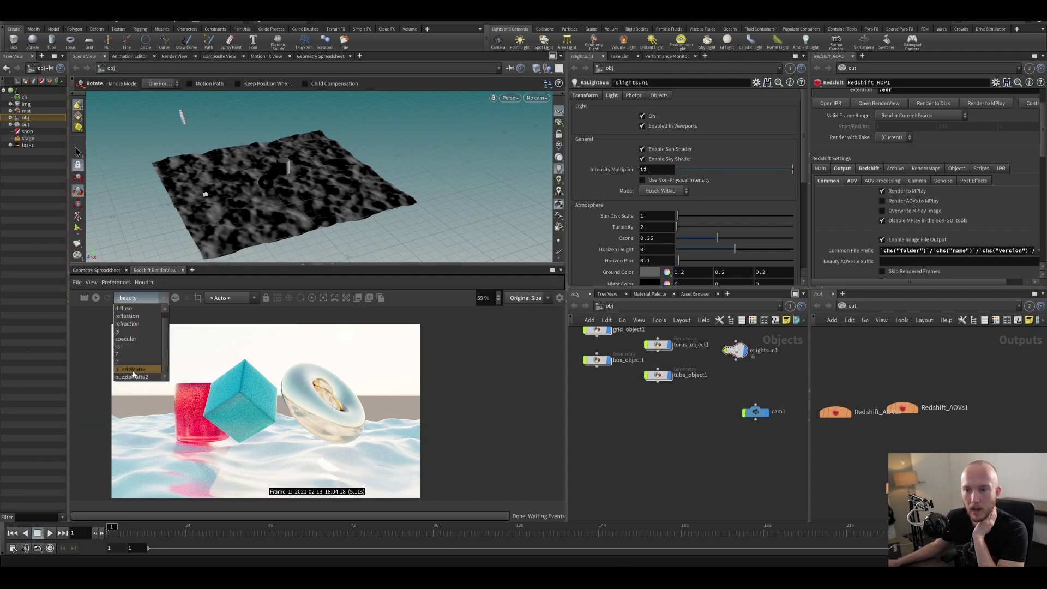
{"action": "left_click", "coordinate": [124, 357]}
{"action": "scroll", "coordinate": [221, 389], "scroll_direction": "up", "scroll_amount": 2}
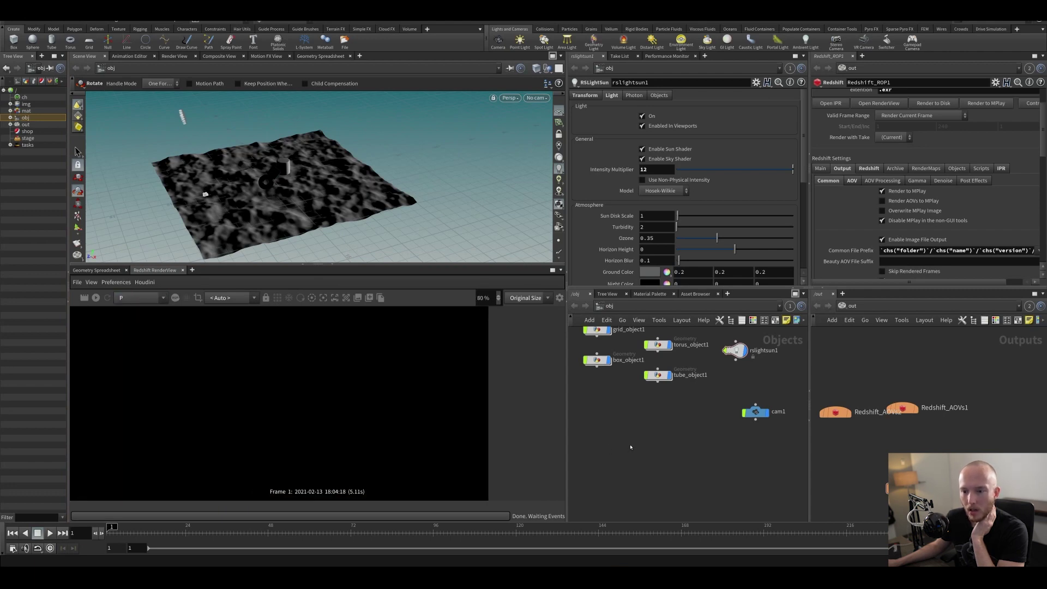
Start a progressive render in the RenderView and review the AOV entries of the Redshift_AOVs2 node.
{"action": "left_click", "coordinate": [835, 412]}
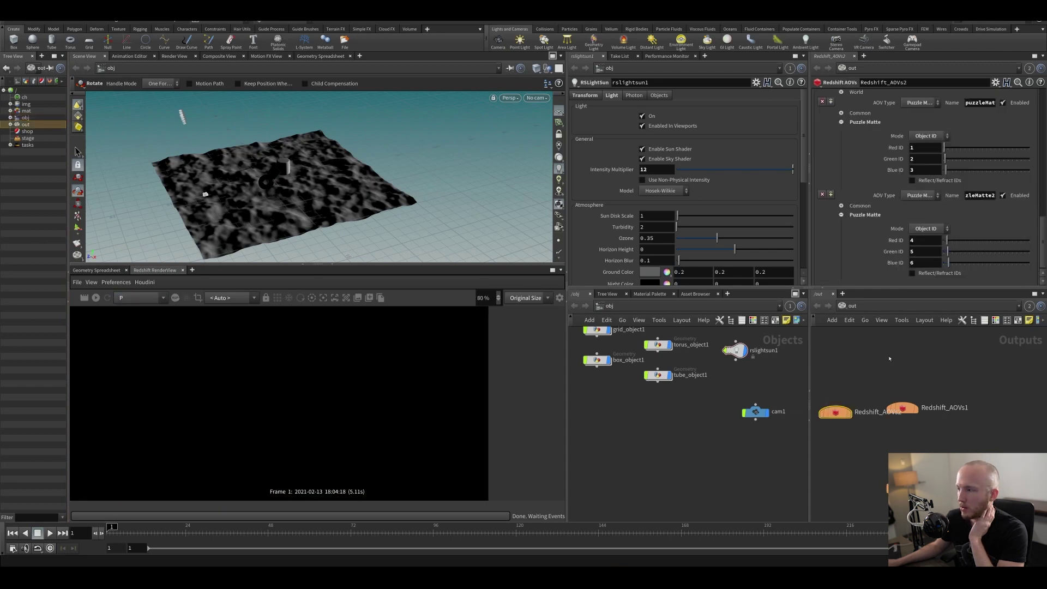
{"action": "scroll", "coordinate": [376, 381], "scroll_direction": "down", "scroll_amount": 2}
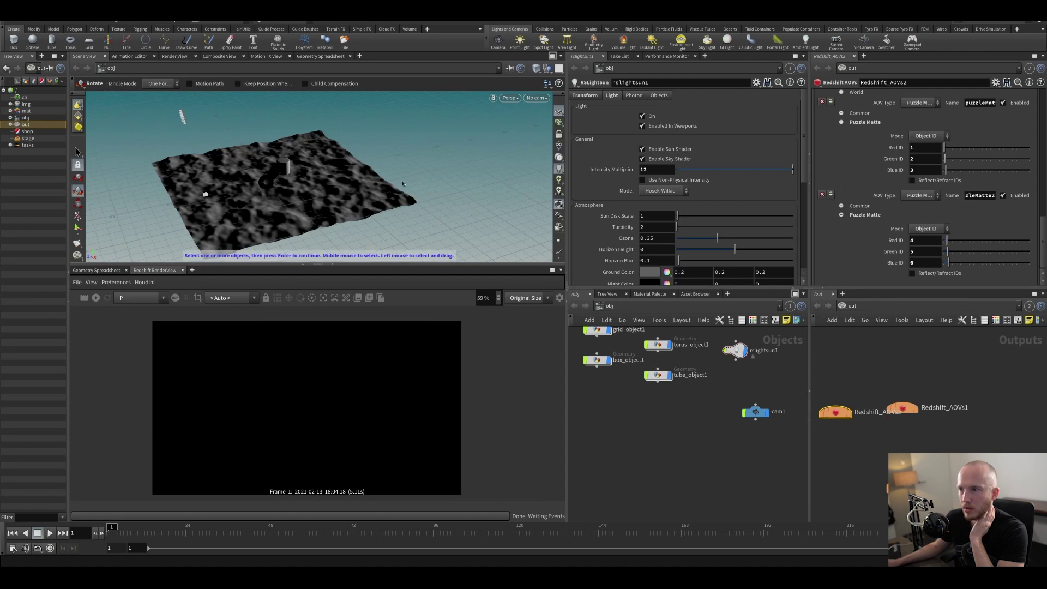
{"action": "left_click", "coordinate": [96, 298]}
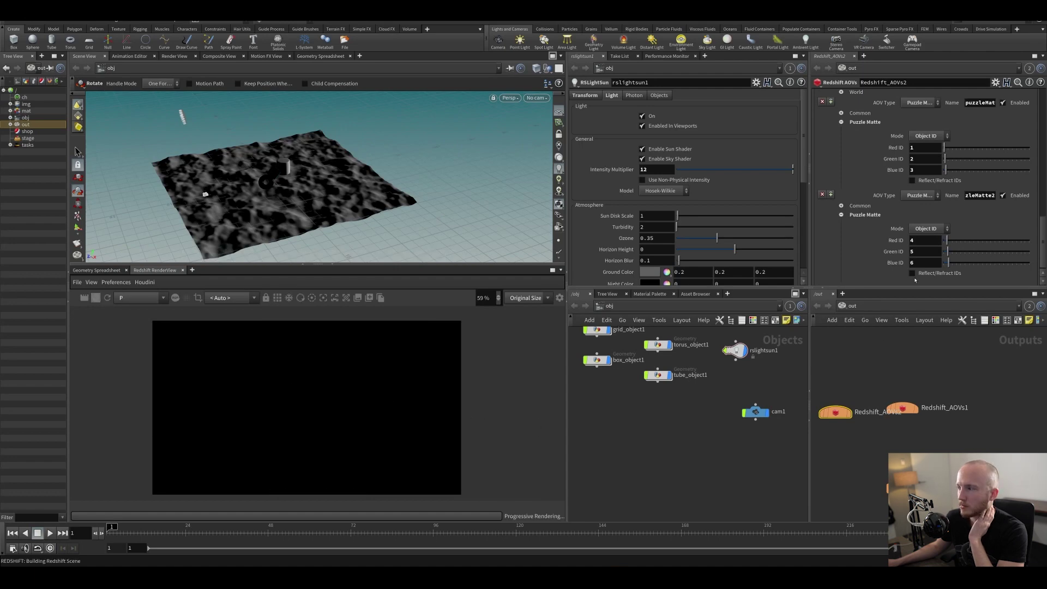
{"action": "scroll", "coordinate": [919, 188], "scroll_direction": "up", "scroll_amount": 5}
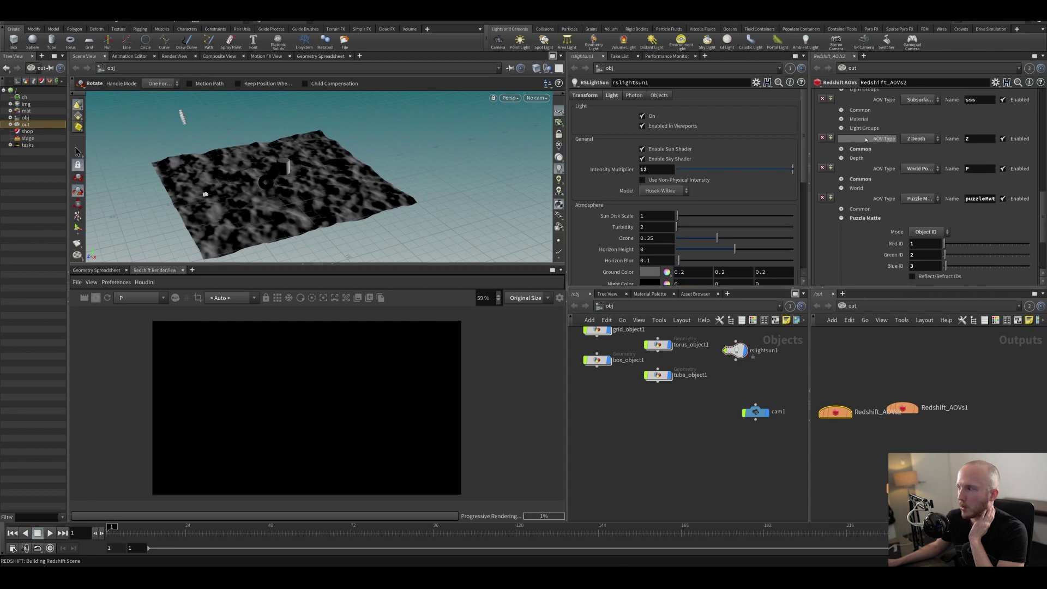
{"action": "scroll", "coordinate": [919, 188], "scroll_direction": "down", "scroll_amount": 5}
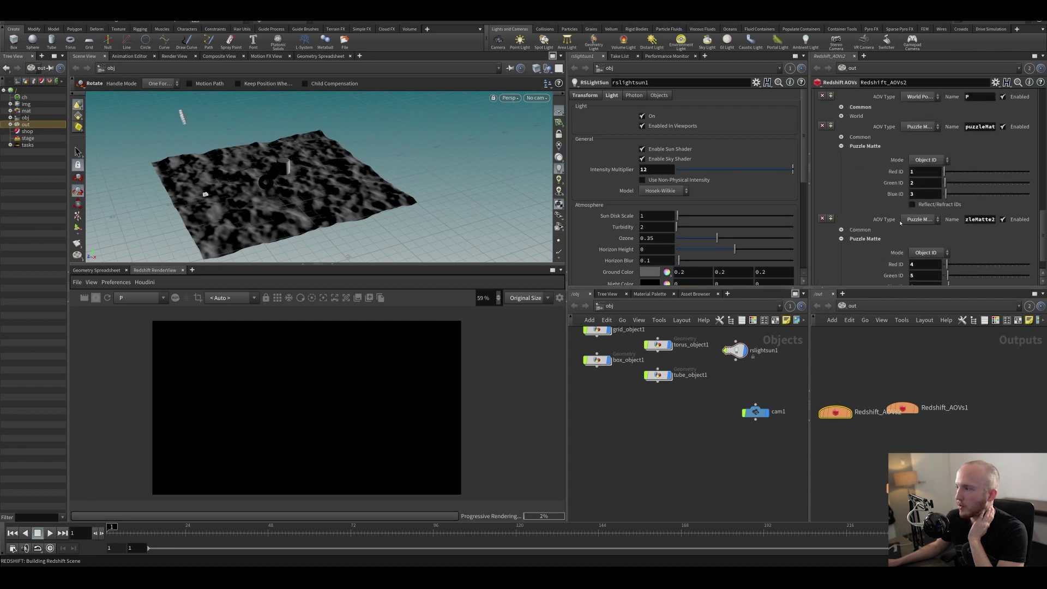
{"action": "scroll", "coordinate": [1007, 205], "scroll_direction": "up", "scroll_amount": 4}
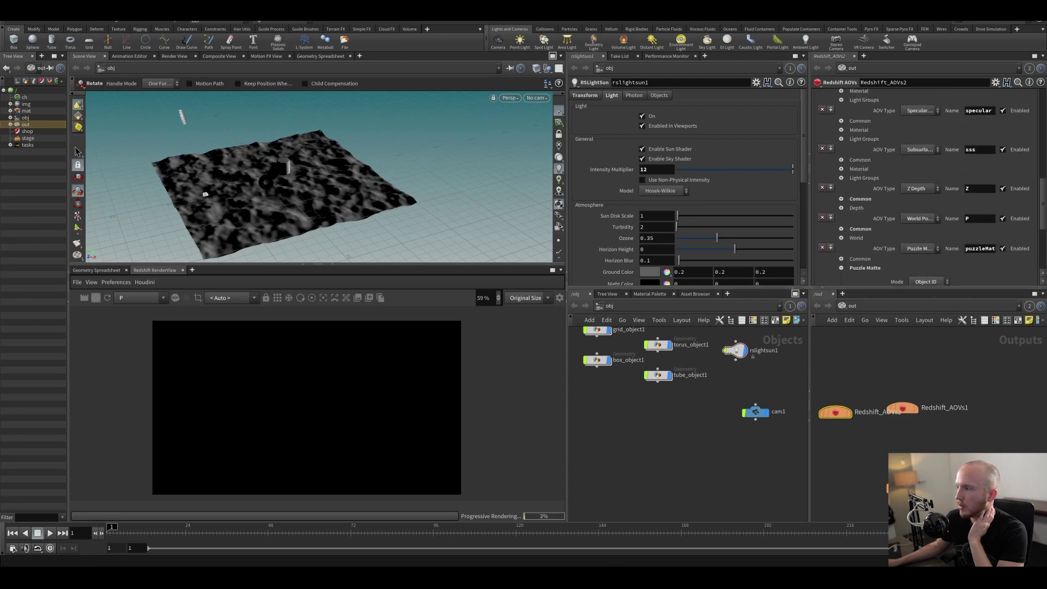
{"action": "scroll", "coordinate": [1026, 111], "scroll_direction": "down", "scroll_amount": 3}
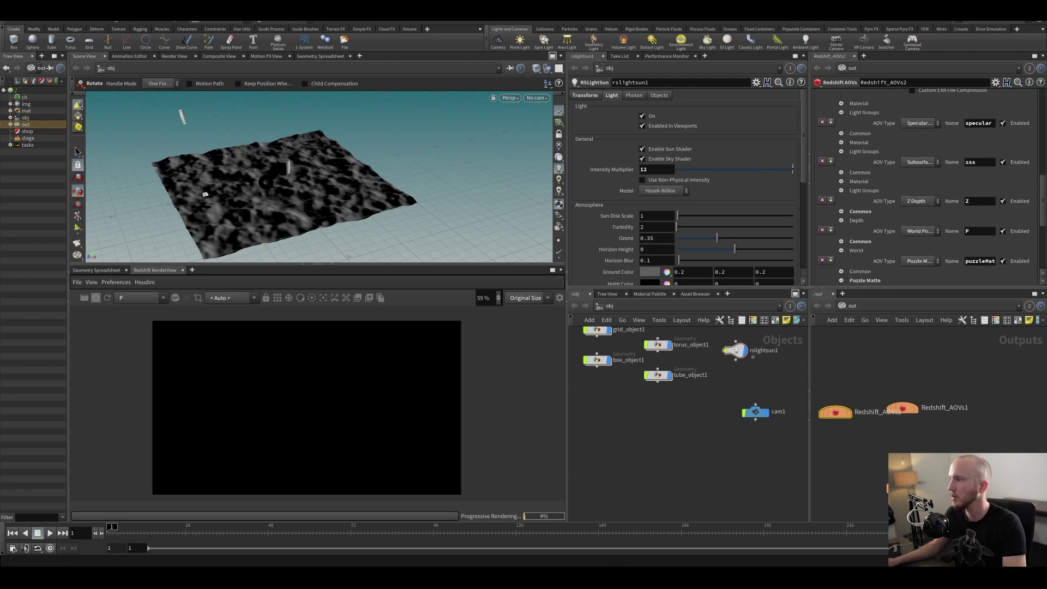
{"action": "scroll", "coordinate": [1025, 164], "scroll_direction": "up", "scroll_amount": 3}
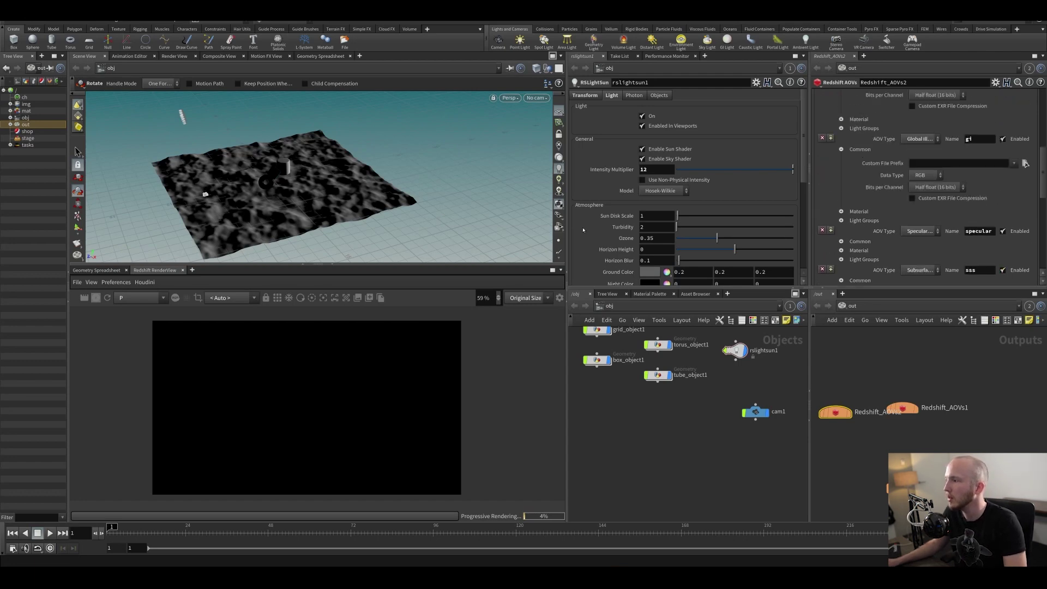
Display the beauty pass in the RenderView and switch the preview to bucket rendering.
{"action": "left_click", "coordinate": [136, 297]}
{"action": "left_click", "coordinate": [133, 311]}
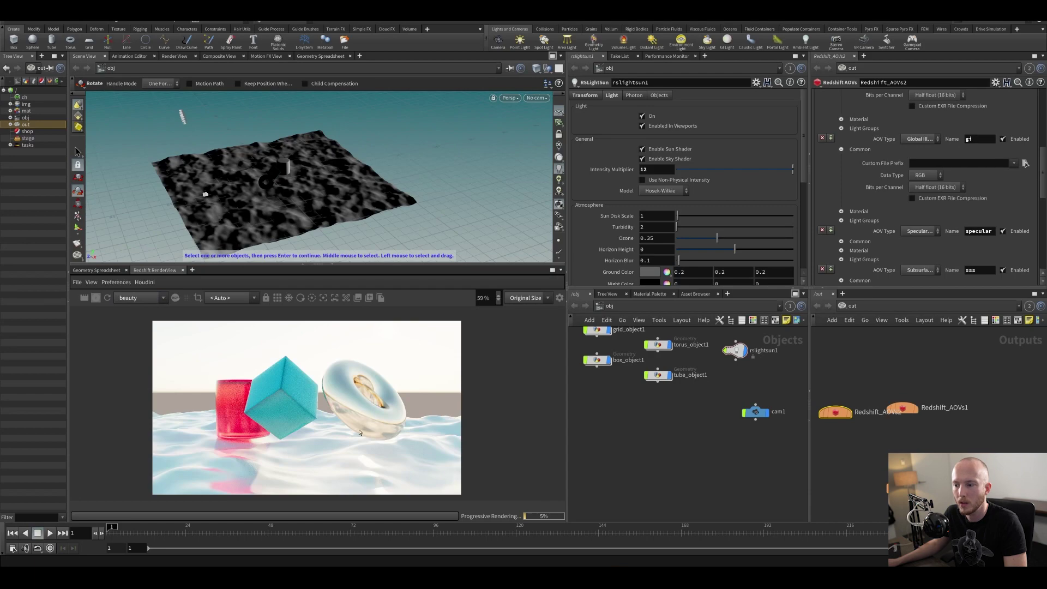
{"action": "scroll", "coordinate": [331, 392], "scroll_direction": "up", "scroll_amount": 1}
{"action": "left_click", "coordinate": [289, 298]}
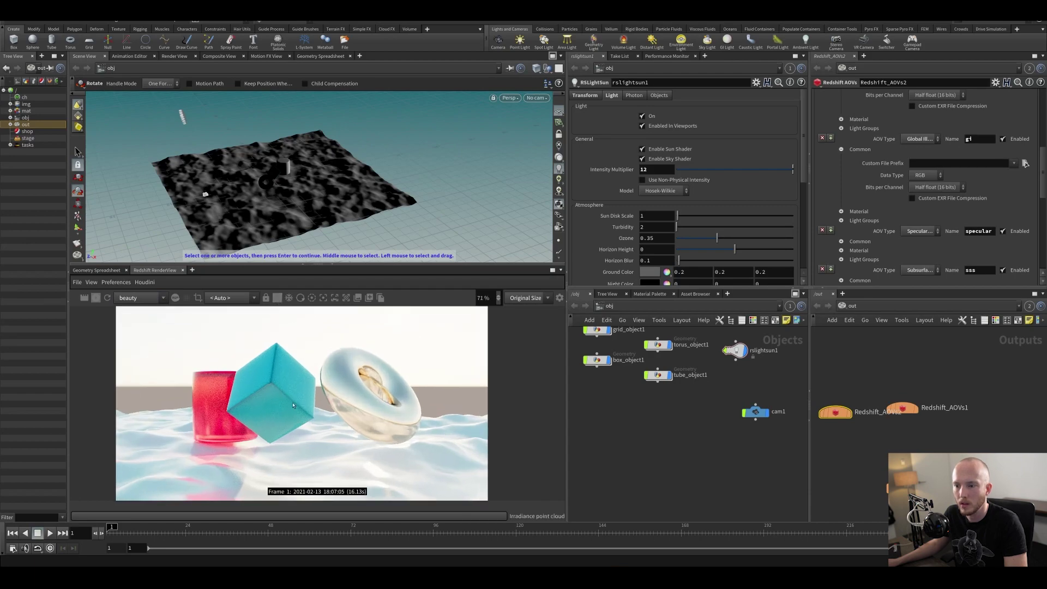
{"action": "scroll", "coordinate": [306, 386], "scroll_direction": "up", "scroll_amount": 1}
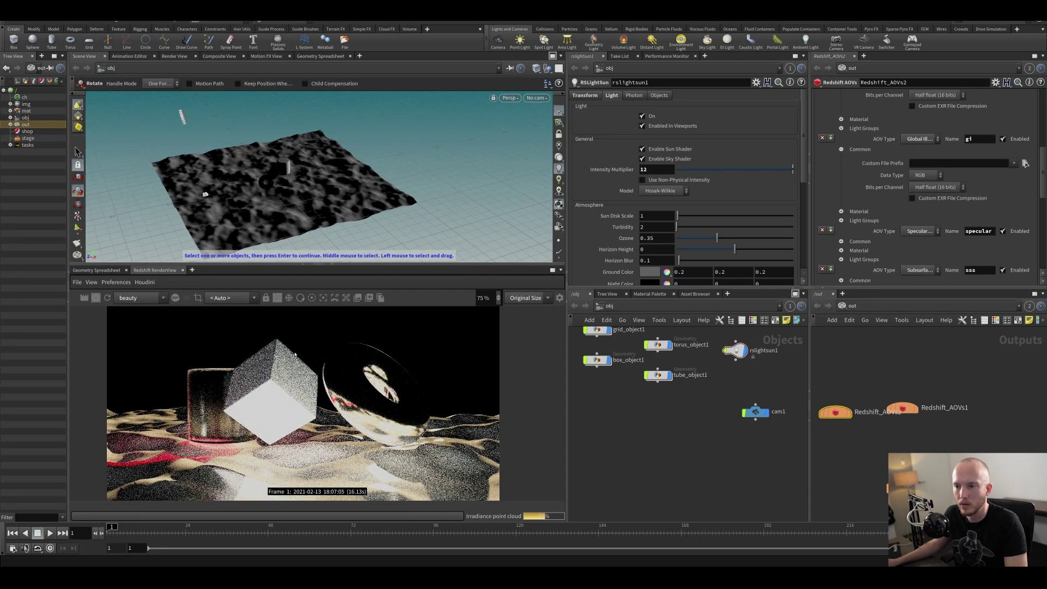
Set the intensity multiplier of rslightsun1 to 1 and check the beauty render.
{"action": "scroll", "coordinate": [305, 385], "scroll_direction": "down", "scroll_amount": 1}
{"action": "type", "text": "1"}
{"action": "key", "text": "Return"}
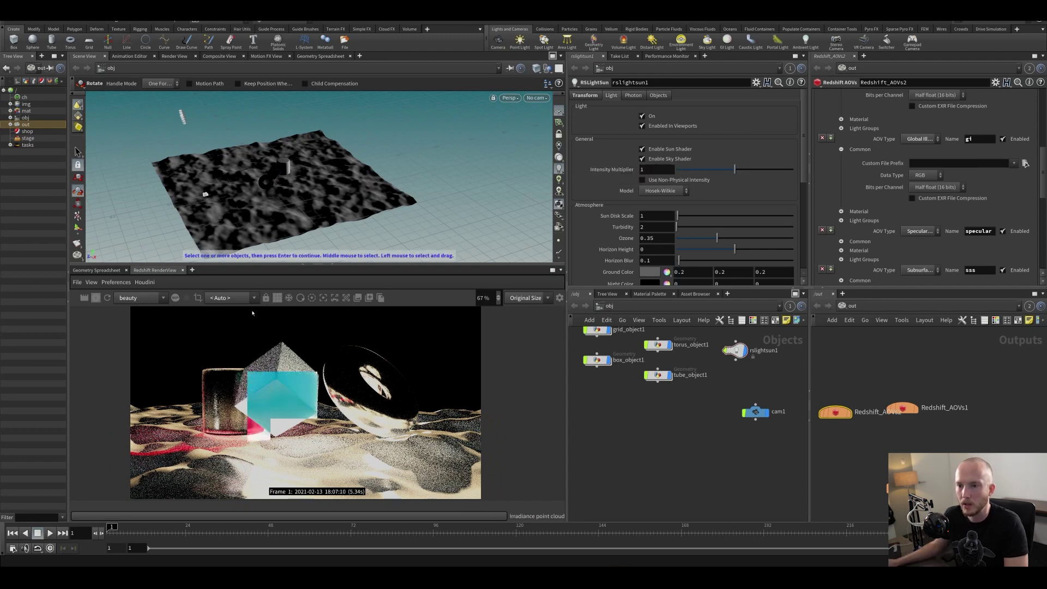
{"action": "scroll", "coordinate": [205, 319], "scroll_direction": "up", "scroll_amount": 1}
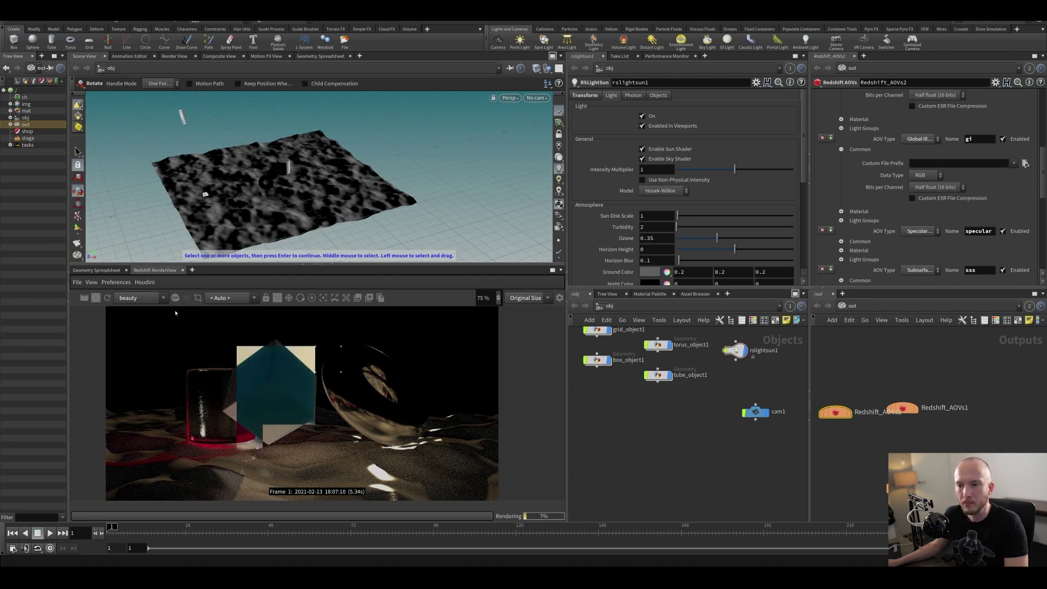
{"action": "scroll", "coordinate": [147, 327], "scroll_direction": "down", "scroll_amount": 1}
Display the P AOV in the RenderView and examine the object edges up close.
{"action": "left_click", "coordinate": [138, 300]}
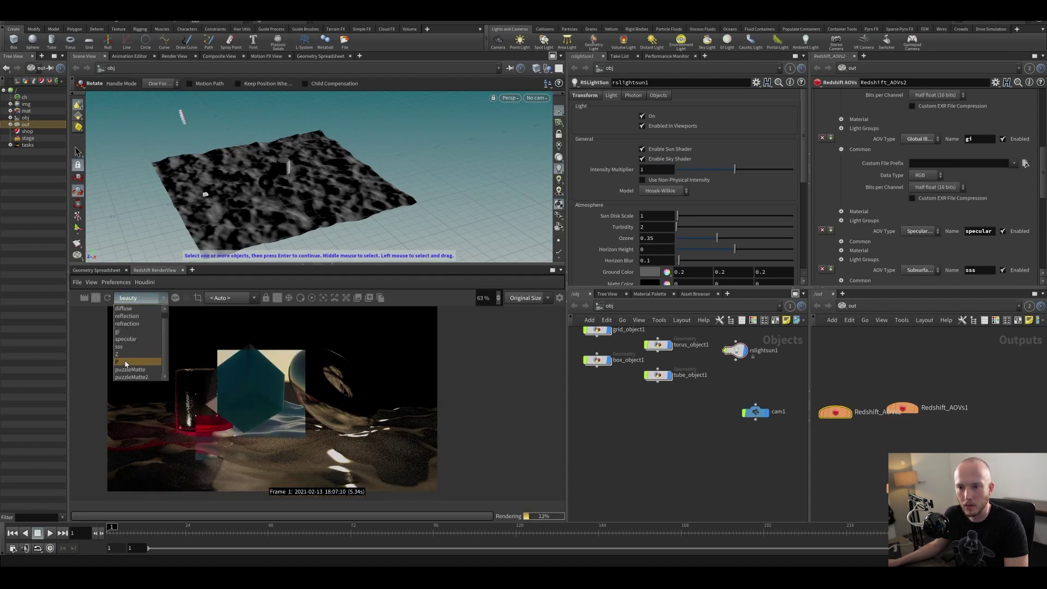
{"action": "left_click", "coordinate": [131, 363]}
{"action": "scroll", "coordinate": [265, 378], "scroll_direction": "up", "scroll_amount": 6}
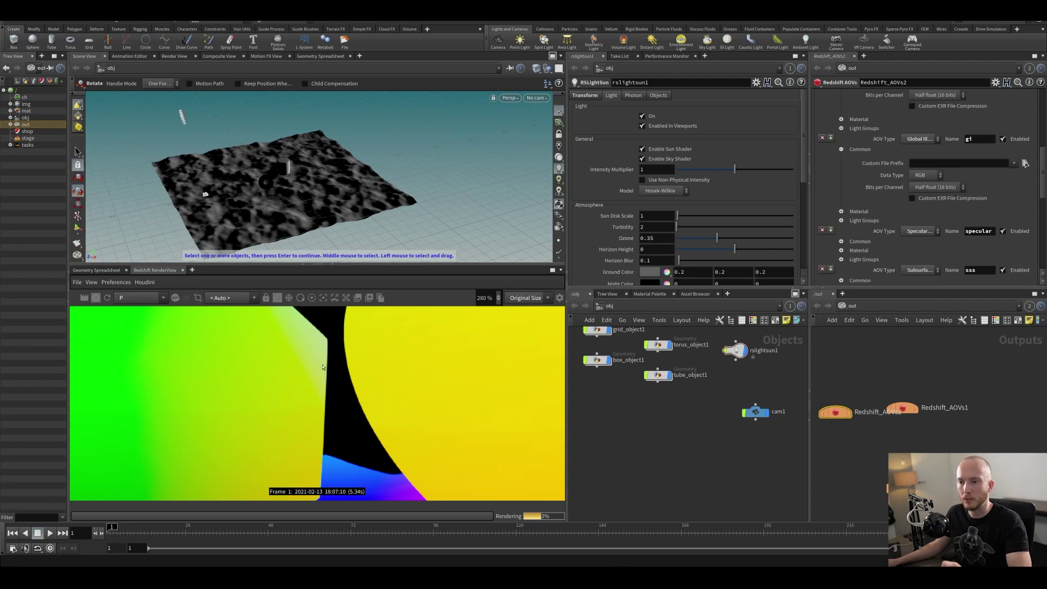
{"action": "scroll", "coordinate": [322, 368], "scroll_direction": "down", "scroll_amount": 4}
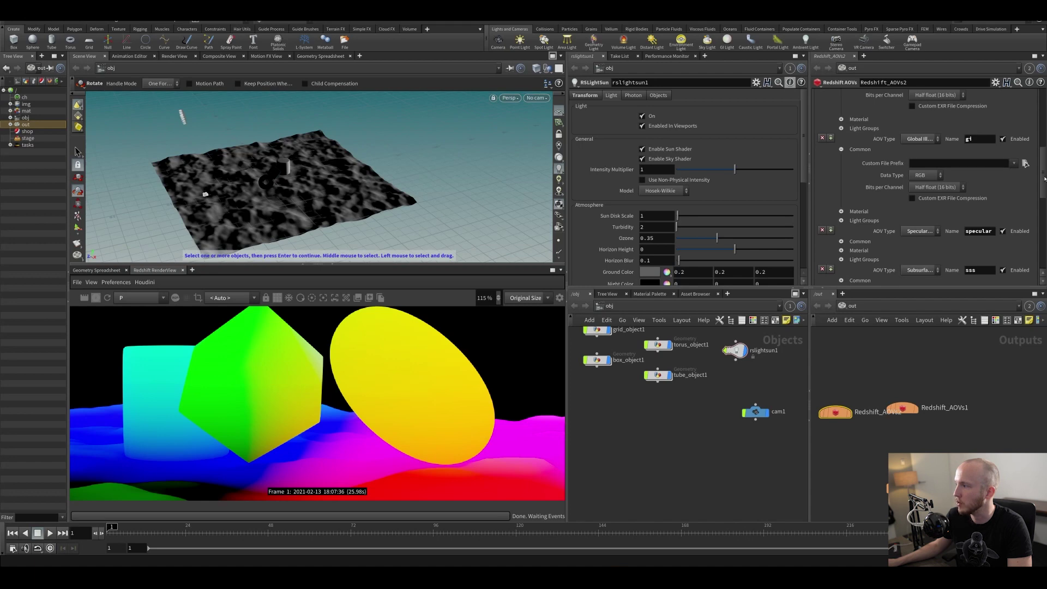
Review the AOV list of Redshift_AOVs2 and expand the common settings of the P AOV to check its bits per channel.
{"action": "scroll", "coordinate": [1045, 178], "scroll_direction": "up", "scroll_amount": 10}
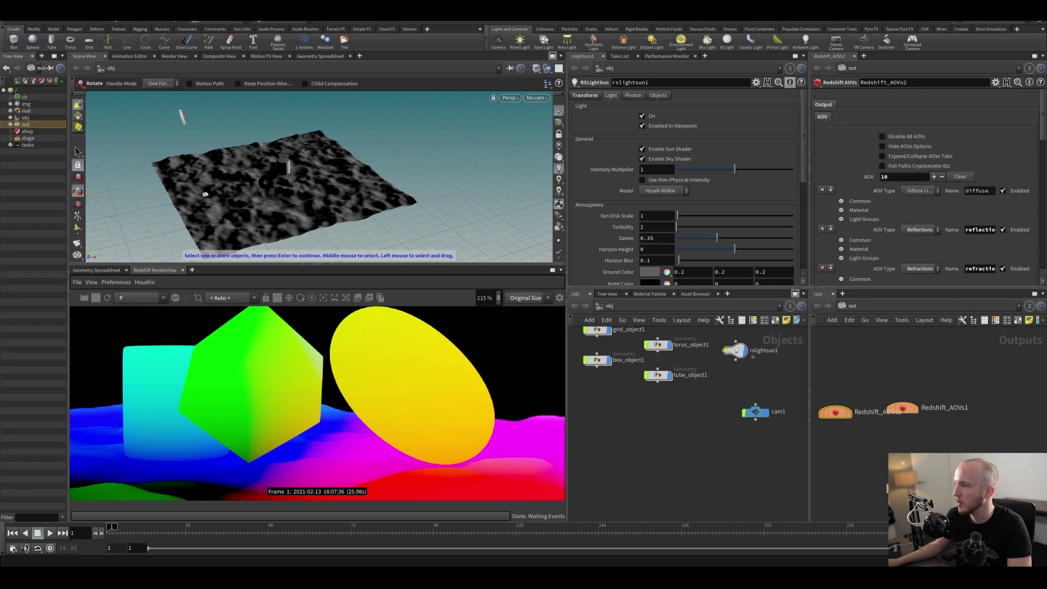
{"action": "scroll", "coordinate": [1043, 205], "scroll_direction": "down", "scroll_amount": 10}
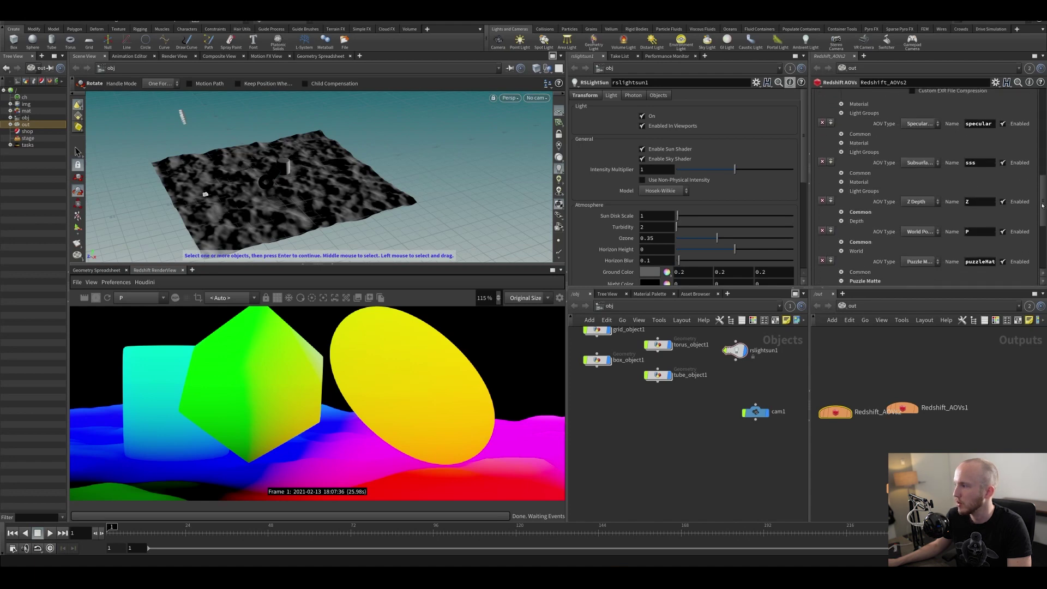
{"action": "scroll", "coordinate": [919, 223], "scroll_direction": "down", "scroll_amount": 2}
{"action": "left_click", "coordinate": [861, 206]}
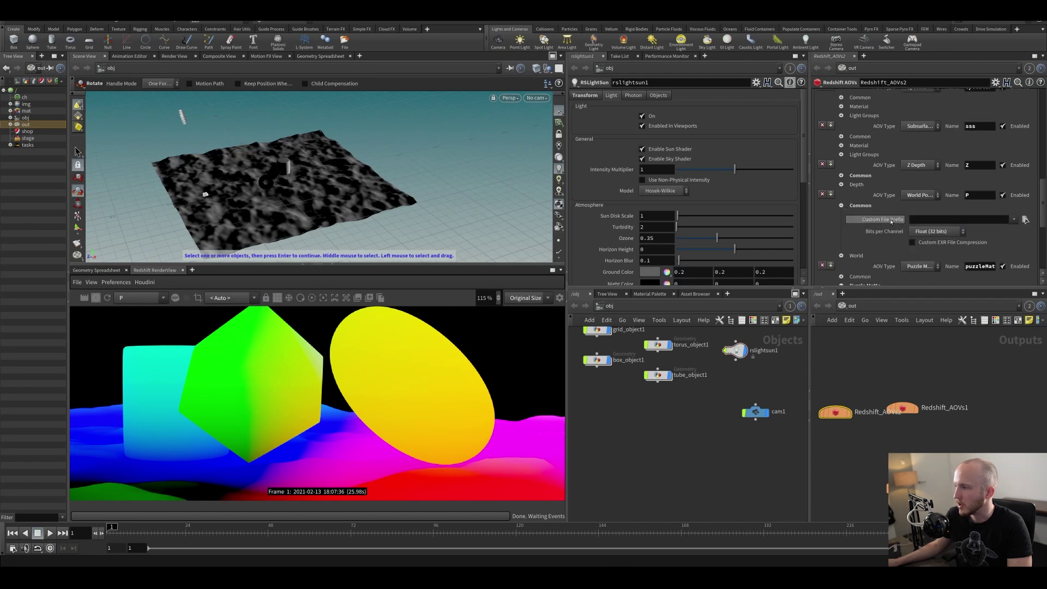
In the common output settings of Redshift_ROP1, set the bits per channel to Float (32 bits).
{"action": "left_click", "coordinate": [884, 486]}
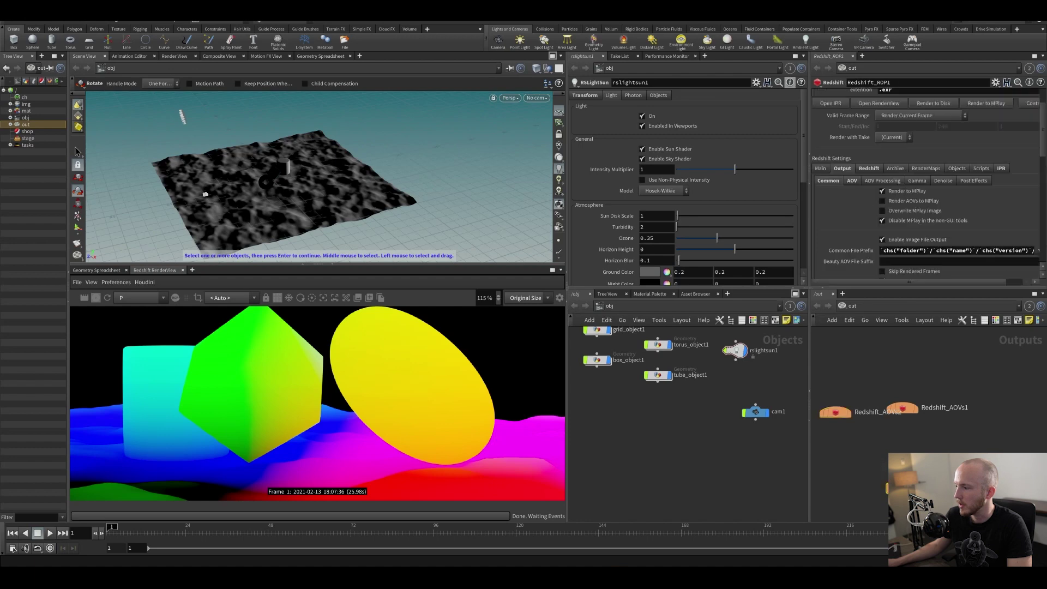
{"action": "left_click", "coordinate": [869, 168]}
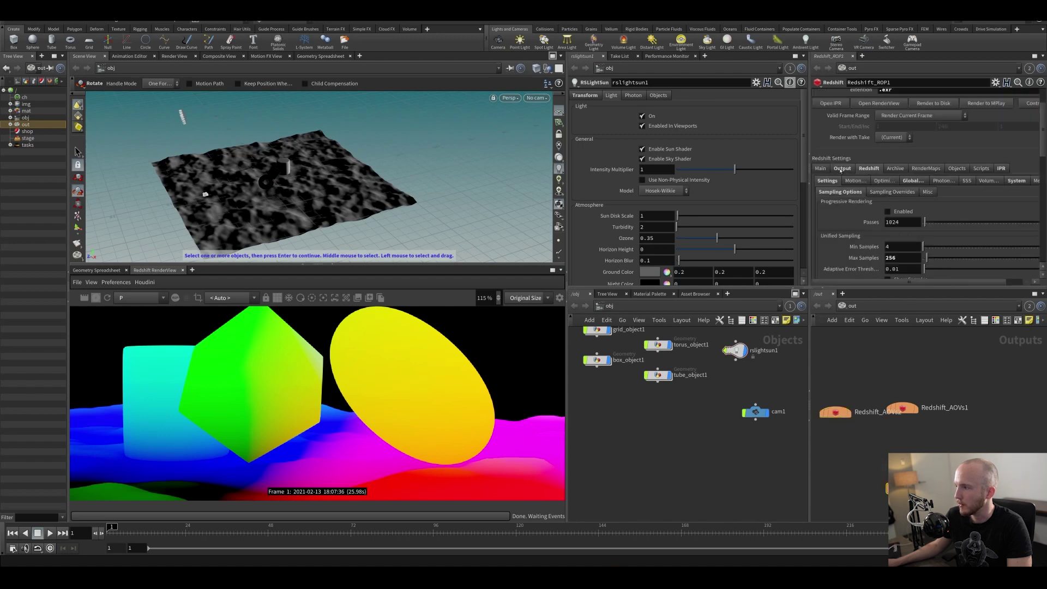
{"action": "left_click", "coordinate": [842, 169]}
{"action": "scroll", "coordinate": [827, 181], "scroll_direction": "down", "scroll_amount": 3}
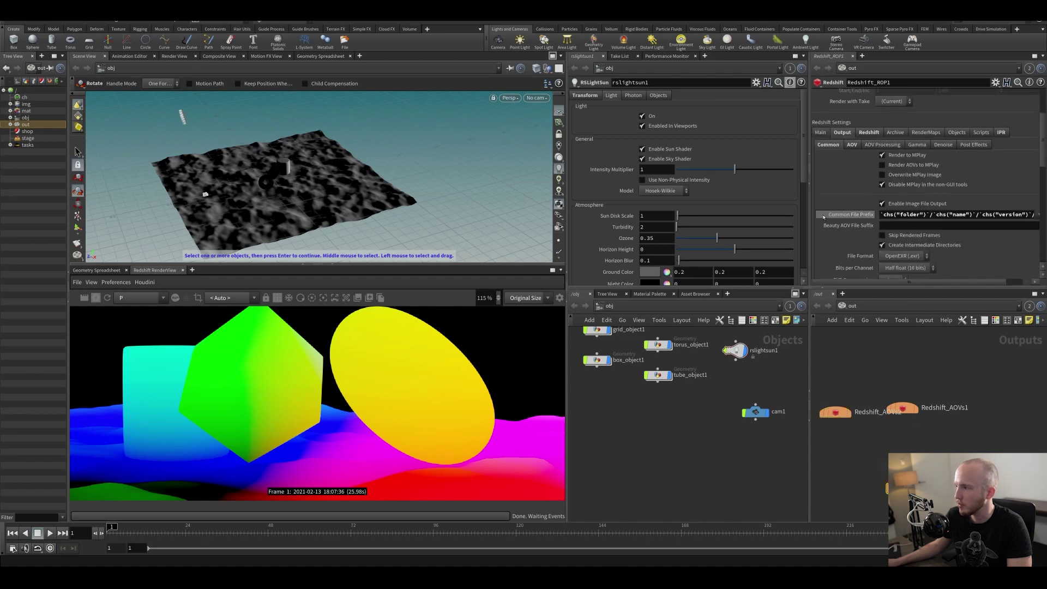
{"action": "left_click", "coordinate": [906, 220]}
{"action": "left_click", "coordinate": [897, 240]}
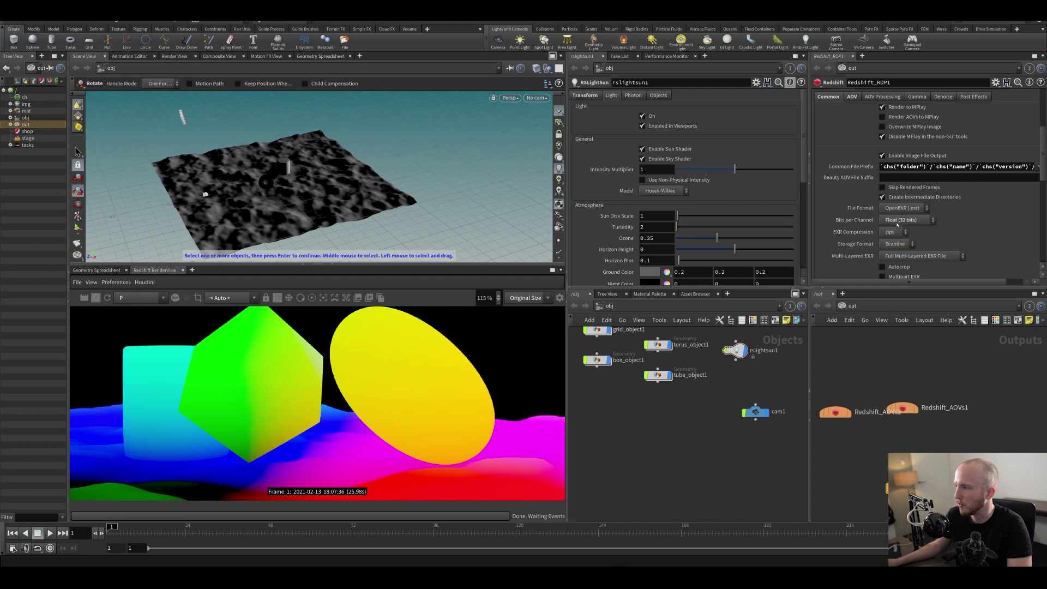
Set the output bits per channel of Redshift_ROP1 to Half float (16 bits) and save the scene.
{"action": "left_click", "coordinate": [898, 219]}
{"action": "left_click", "coordinate": [905, 231]}
{"action": "scroll", "coordinate": [944, 239], "scroll_direction": "down", "scroll_amount": 1}
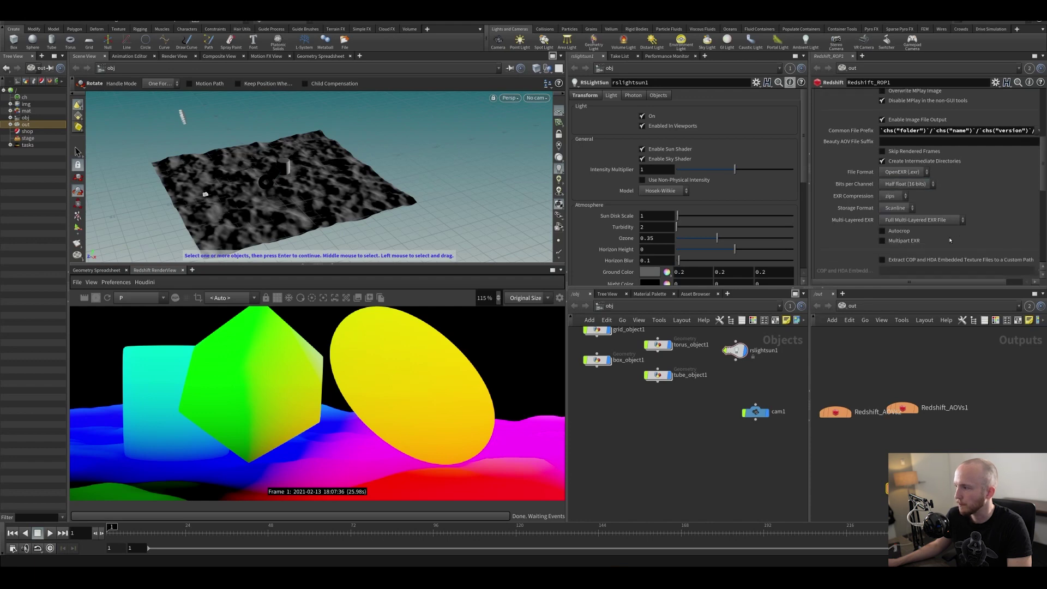
{"action": "key", "text": "ctrl+s"}
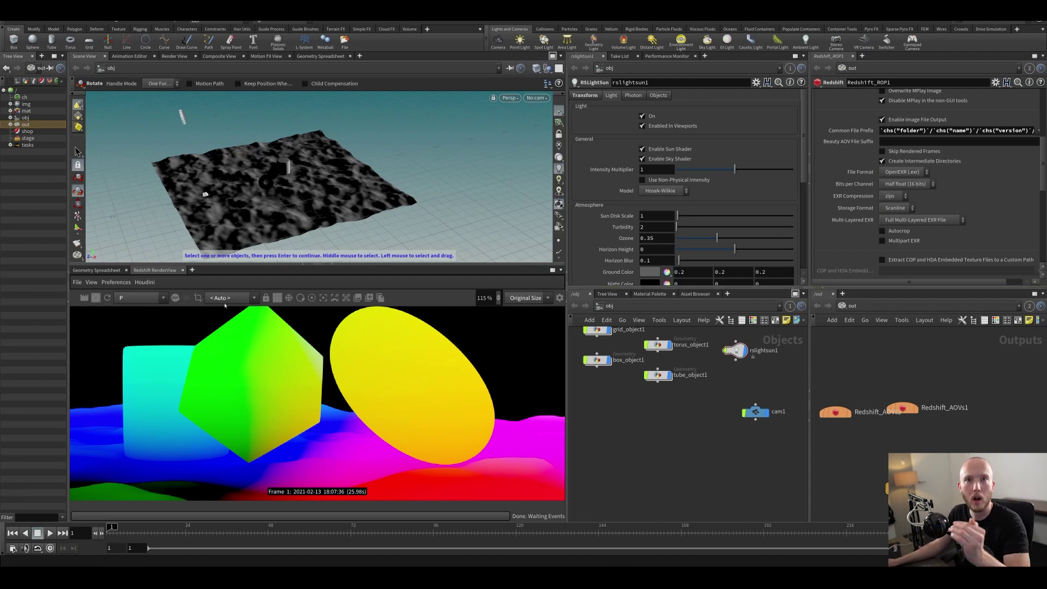
{"action": "scroll", "coordinate": [332, 403], "scroll_direction": "down", "scroll_amount": 2}
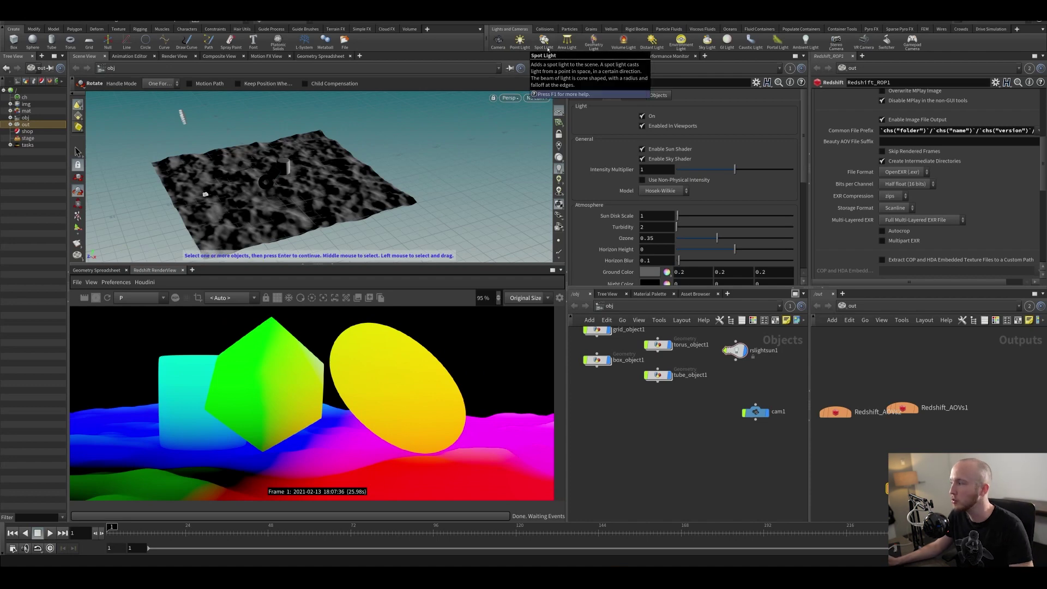
{"action": "middle_click_drag", "start_coordinate": [922, 450], "coordinate": [932, 448]}
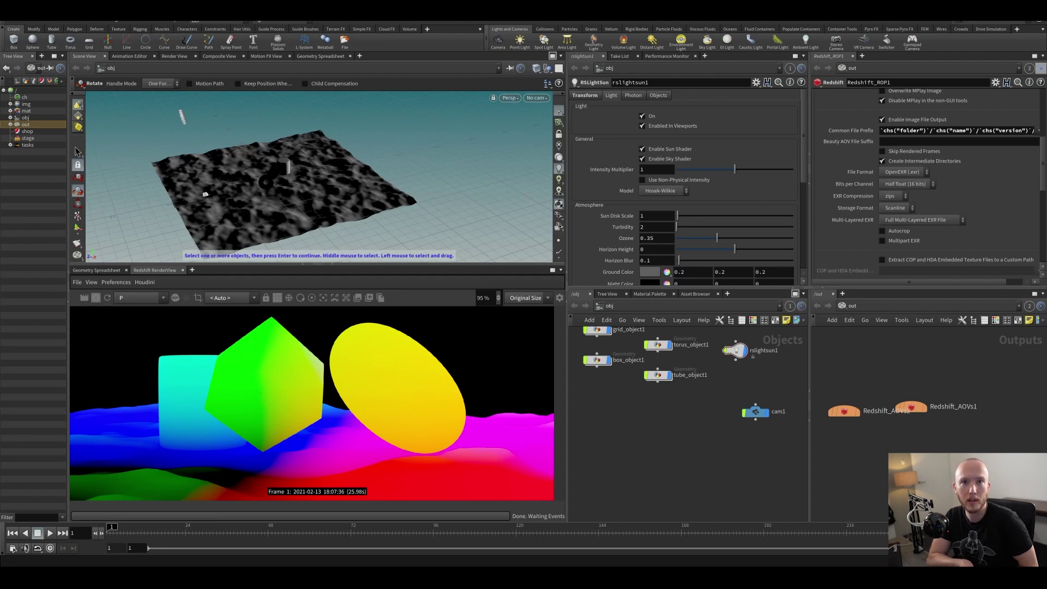
{"action": "middle_click_drag", "start_coordinate": [935, 450], "coordinate": [914, 436]}
{"action": "key", "text": "ctrl+s"}
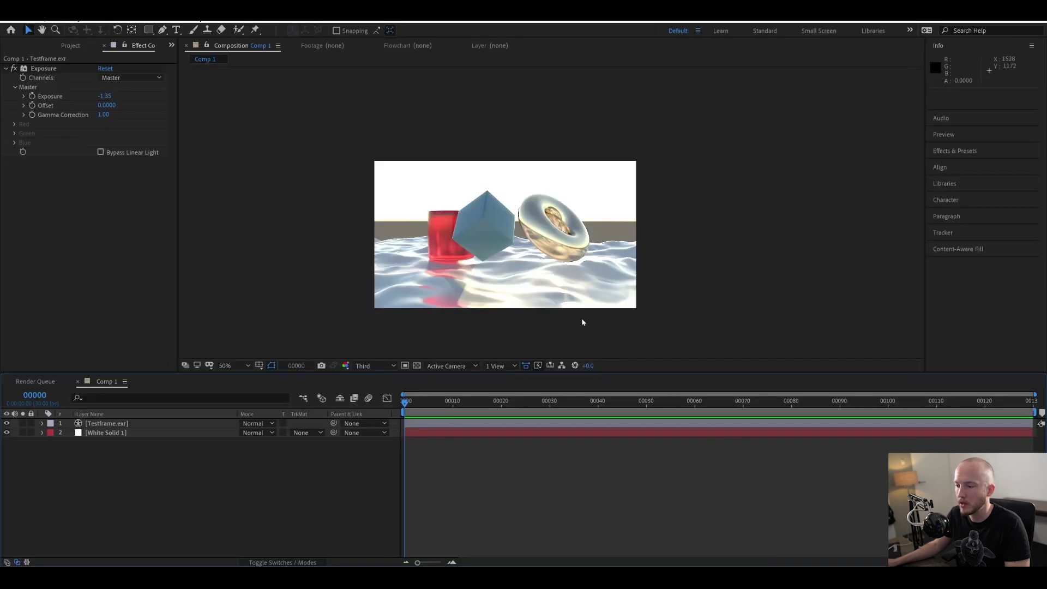
Switch to After Effects and try to extract channel layers by applying EXtractoR to White Solid 1.
{"action": "key", "text": "period"}
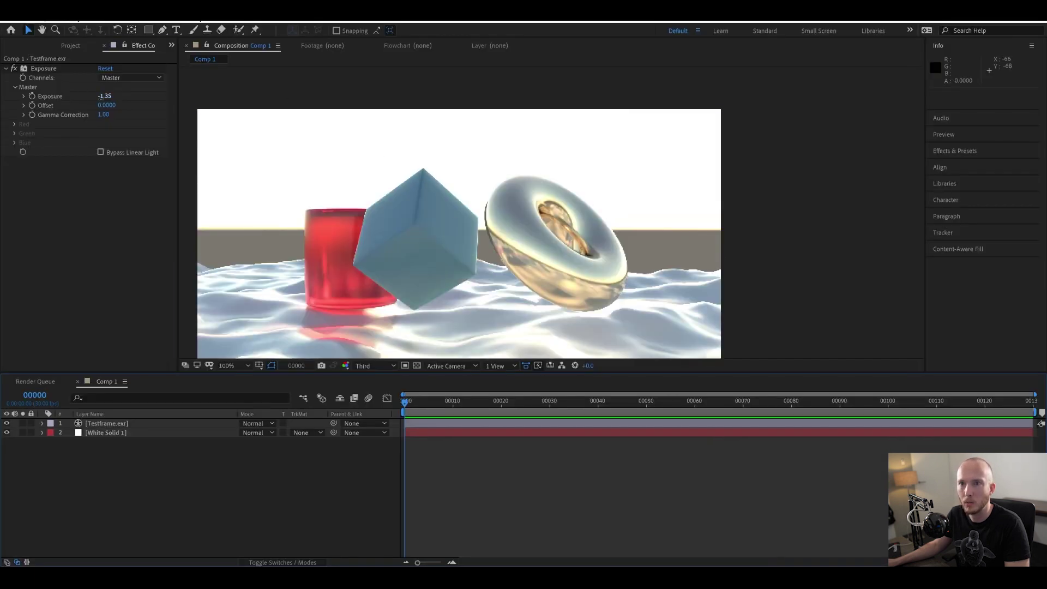
{"action": "left_click", "coordinate": [465, 434]}
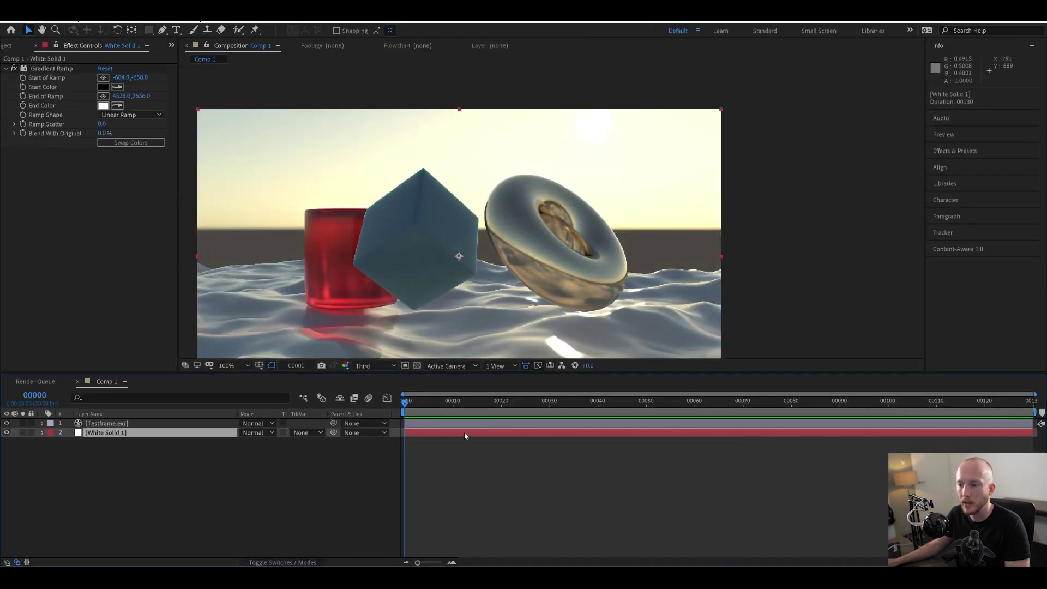
{"action": "key", "text": "ctrl+space"}
{"action": "type", "text": "ext"}
{"action": "left_click", "coordinate": [456, 391]}
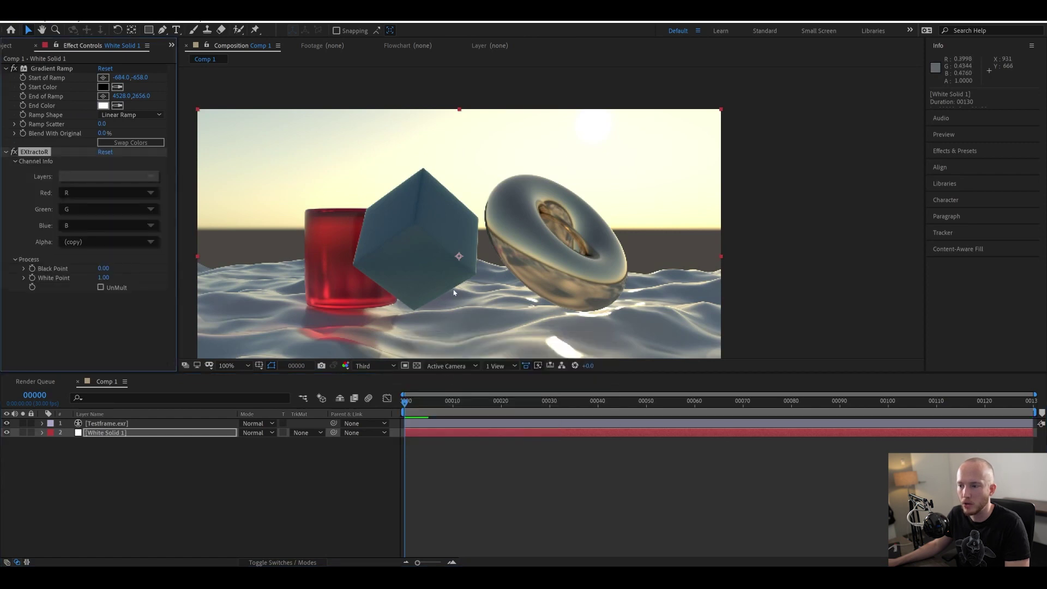
{"action": "left_click", "coordinate": [112, 177]}
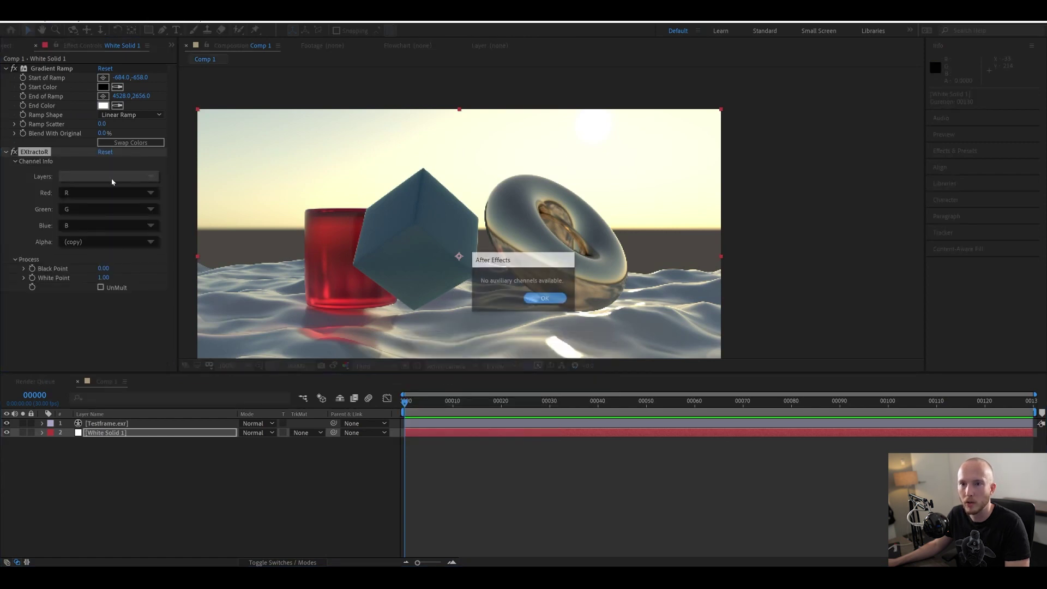
{"action": "left_click", "coordinate": [543, 300]}
{"action": "key", "text": "ctrl+z"}
{"action": "key", "text": "ctrl+s"}
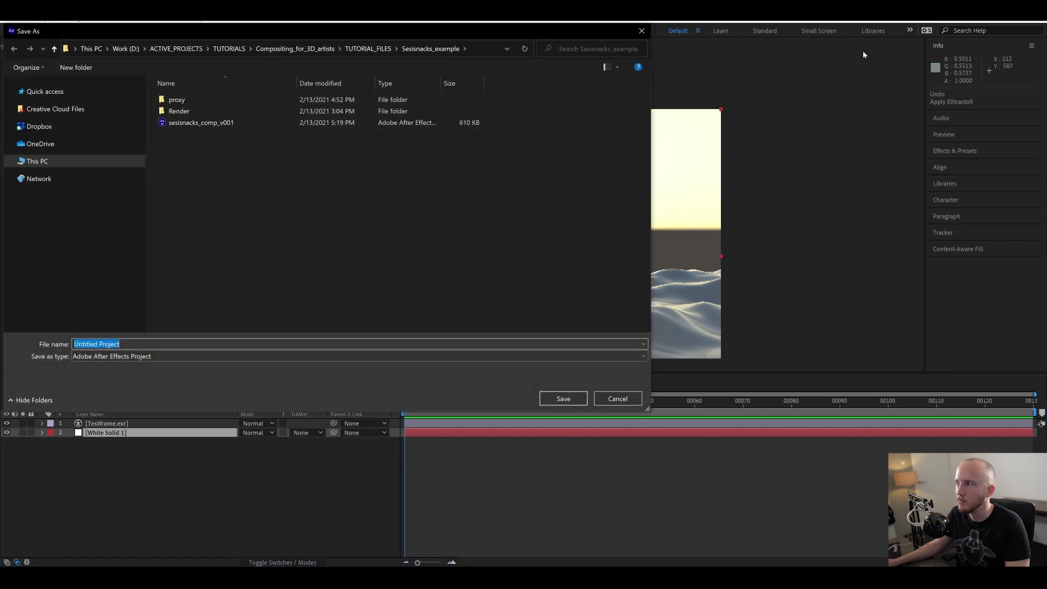
{"action": "key", "text": "Escape"}
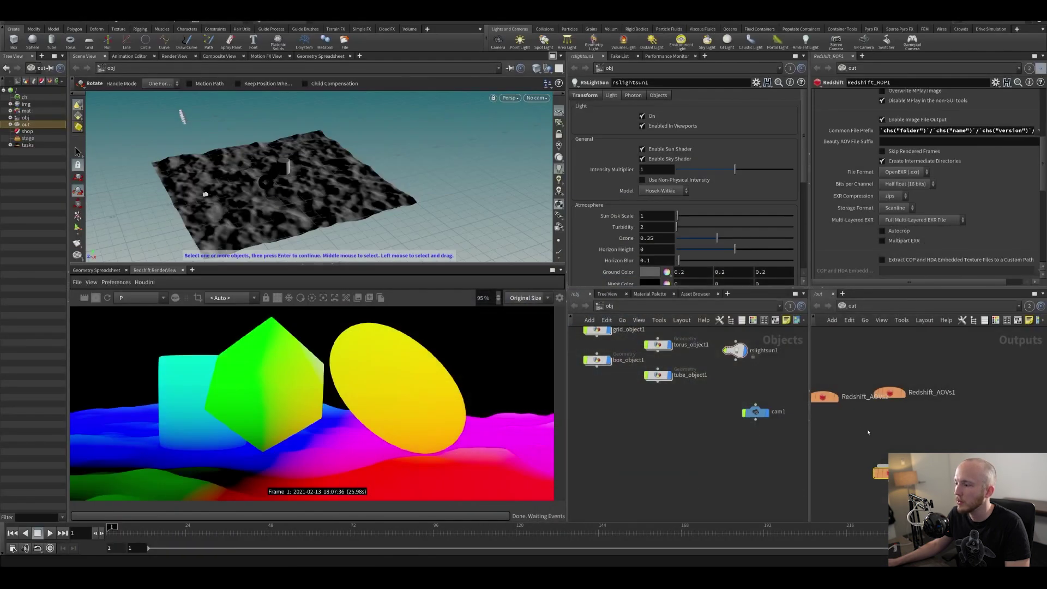
Switch to Houdini, set Redshift_ROP1 to get its AOV config from Redshift_AOVs1, open the RenderView and save the scene.
{"action": "middle_click_drag", "start_coordinate": [915, 431], "coordinate": [916, 430]}
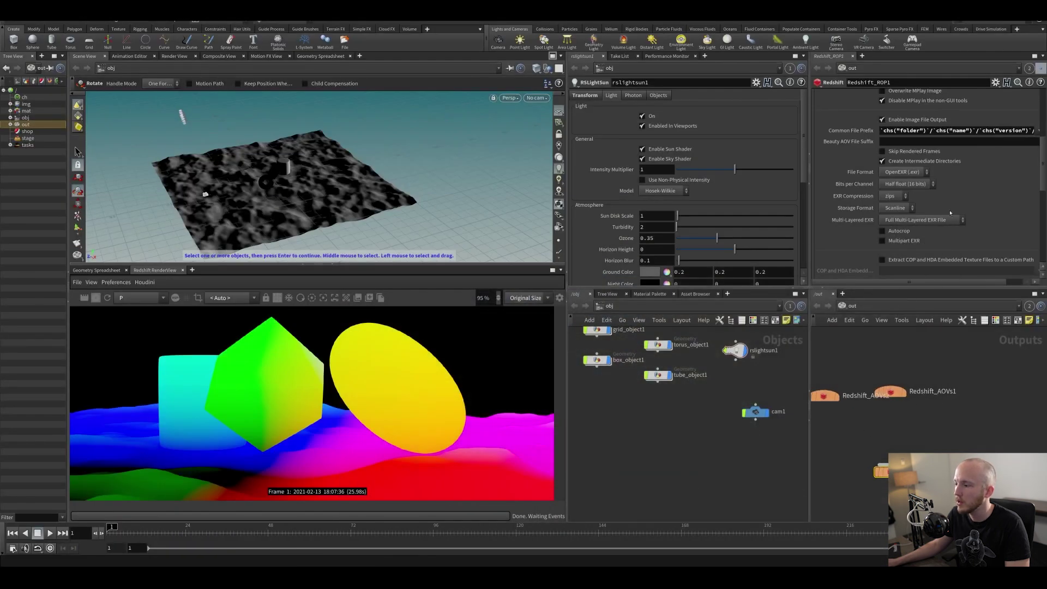
{"action": "scroll", "coordinate": [861, 161], "scroll_direction": "up", "scroll_amount": 3}
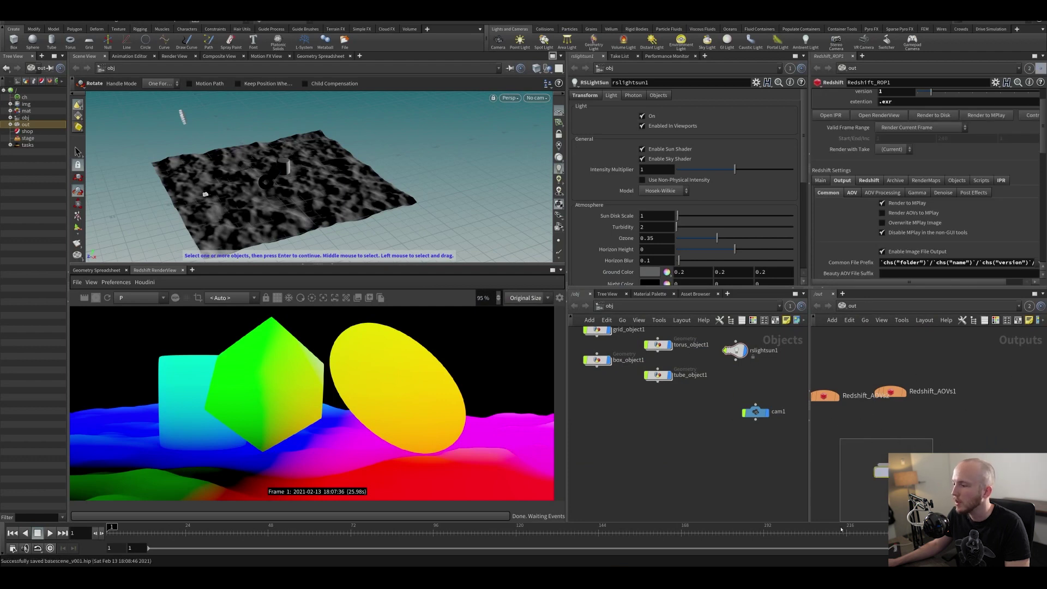
{"action": "scroll", "coordinate": [904, 245], "scroll_direction": "up", "scroll_amount": 2}
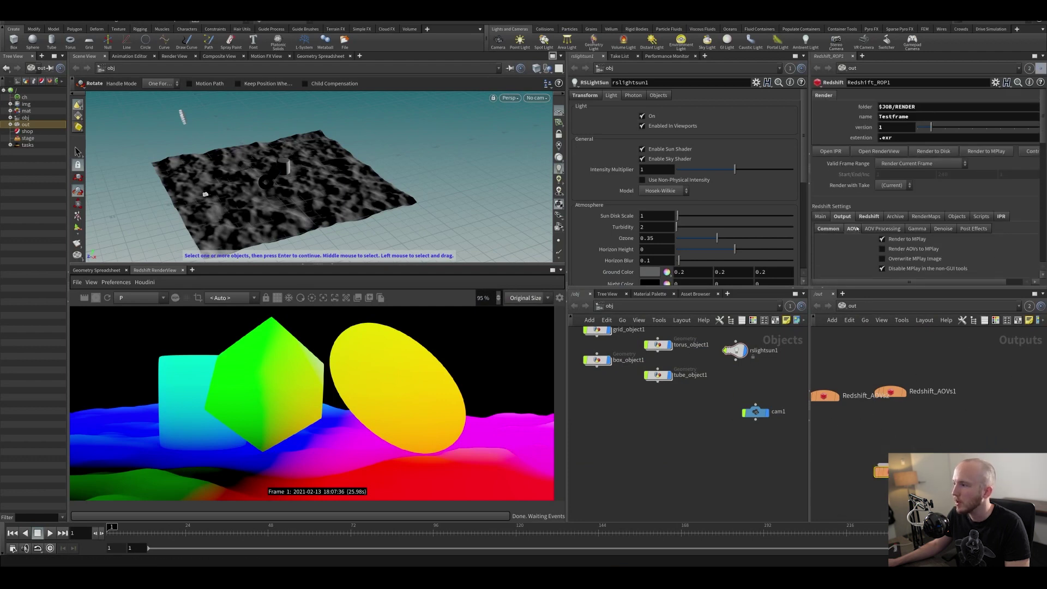
{"action": "left_click", "coordinate": [853, 229]}
{"action": "left_click", "coordinate": [848, 320]}
{"action": "left_click", "coordinate": [860, 371]}
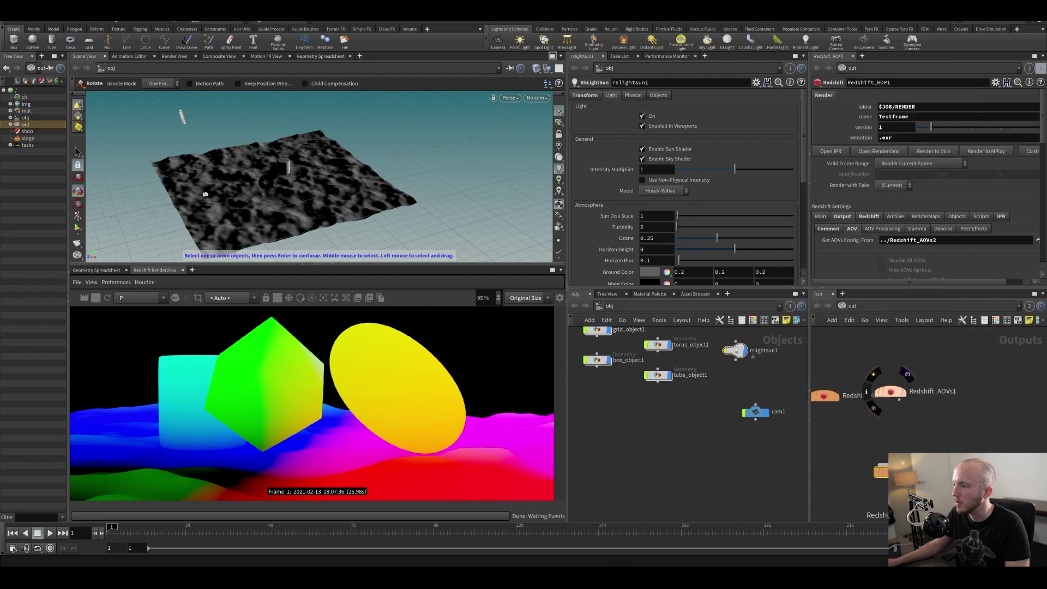
{"action": "left_click", "coordinate": [880, 152]}
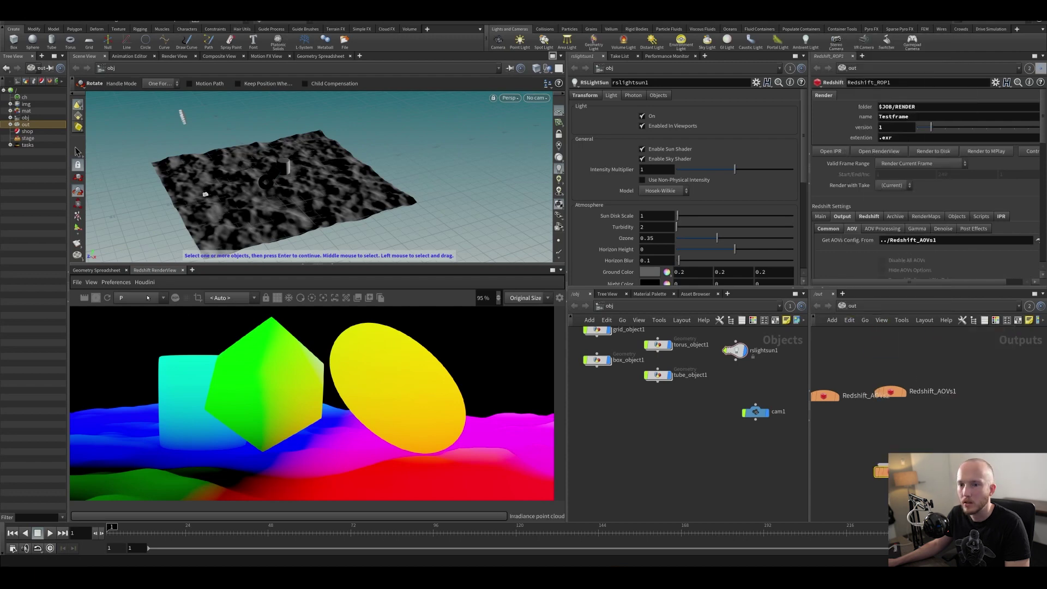
{"action": "key", "text": "ctrl+s"}
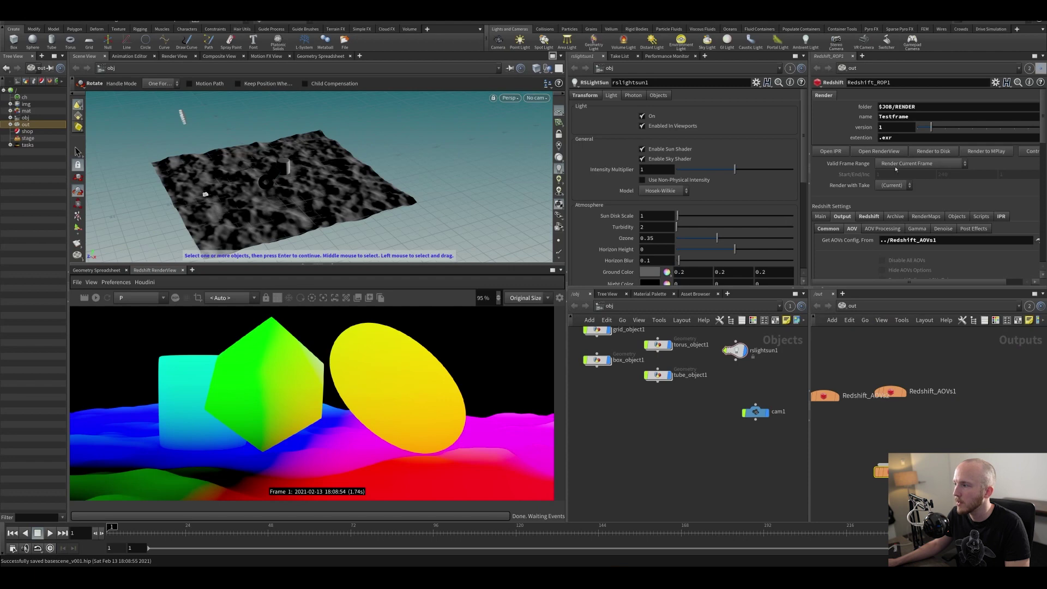
Render the current Testframe frame to disk from Redshift_ROP1 and inspect the image in MPlay.
{"action": "left_click", "coordinate": [919, 155]}
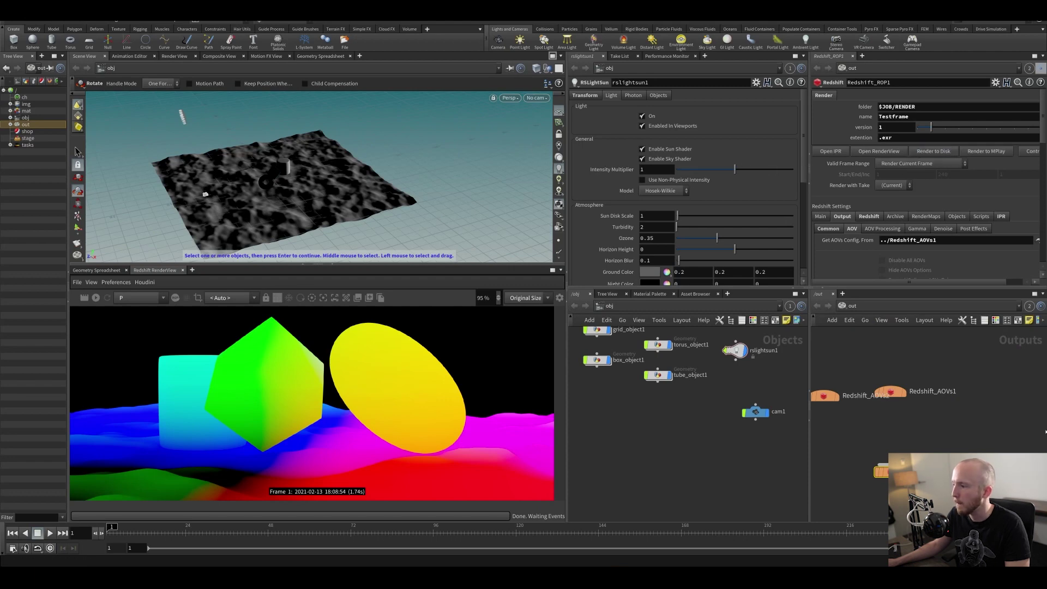
{"action": "middle_click_drag", "start_coordinate": [964, 402], "coordinate": [954, 380]}
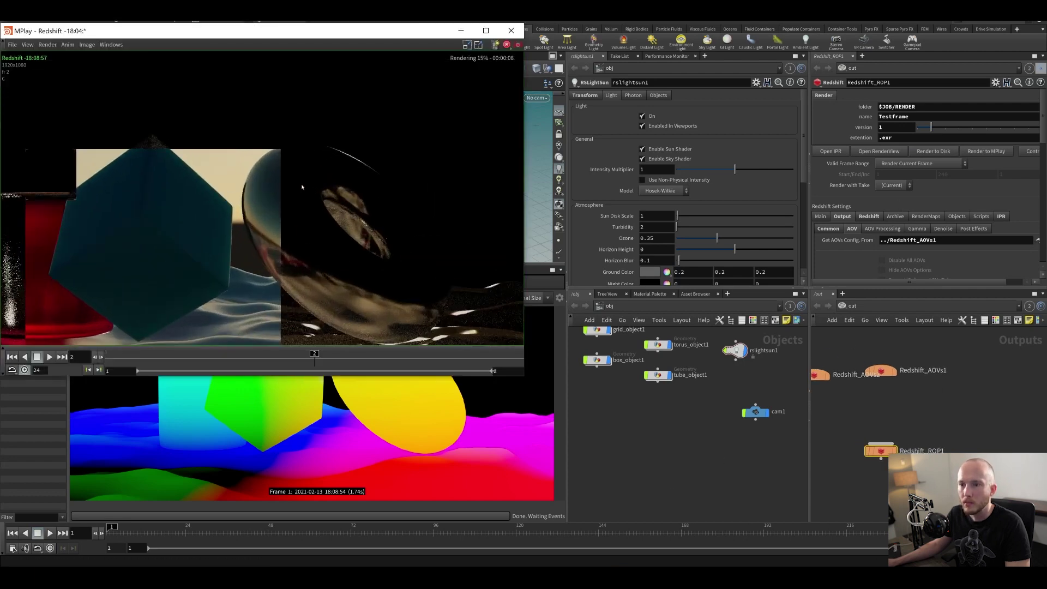
{"action": "scroll", "coordinate": [302, 187], "scroll_direction": "down", "scroll_amount": 2}
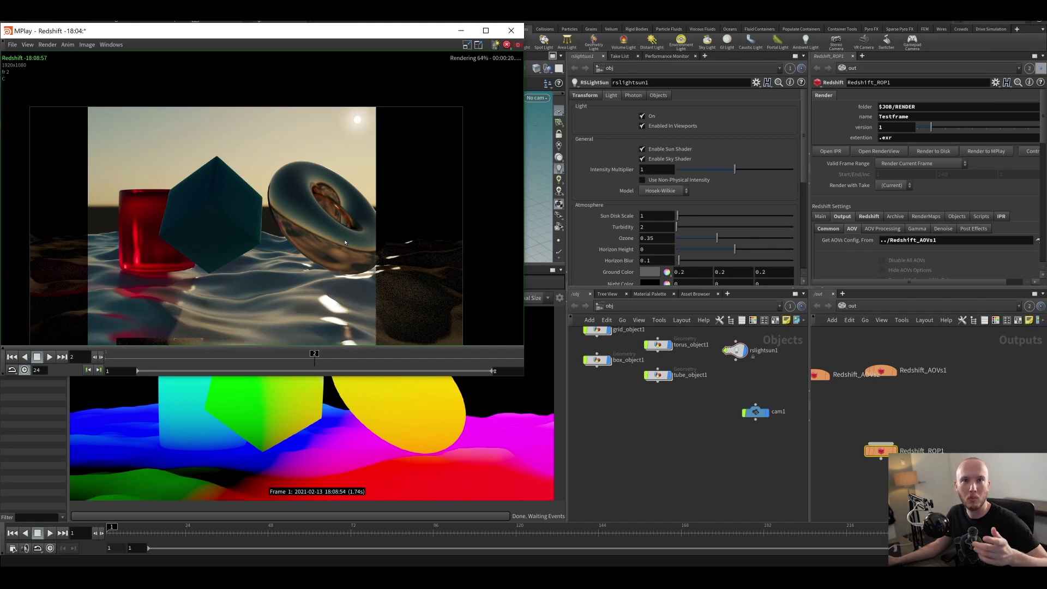
{"action": "scroll", "coordinate": [288, 270], "scroll_direction": "down", "scroll_amount": 2}
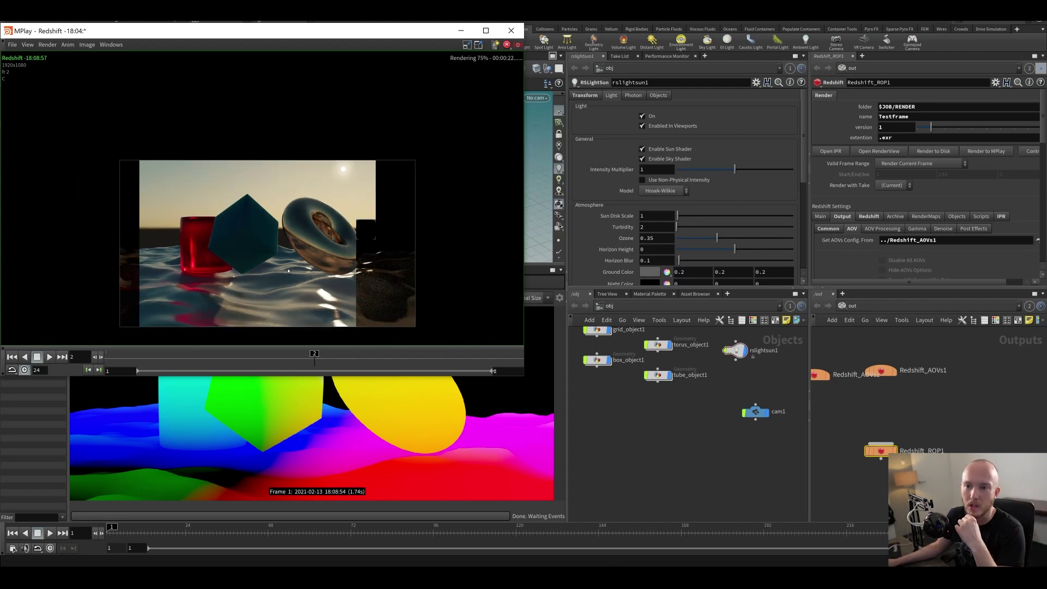
{"action": "scroll", "coordinate": [286, 188], "scroll_direction": "up", "scroll_amount": 3}
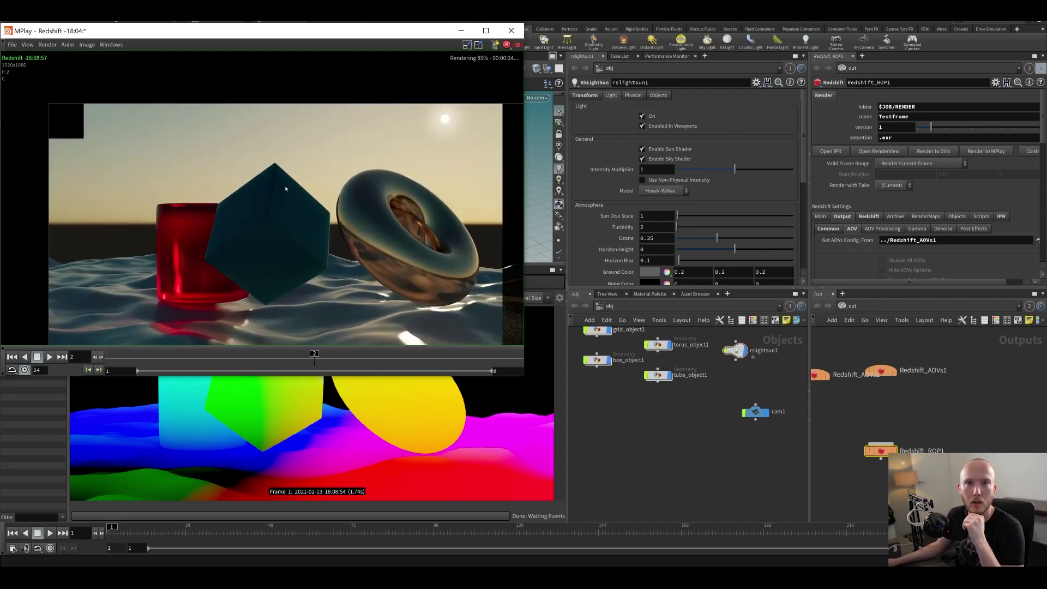
{"action": "scroll", "coordinate": [285, 189], "scroll_direction": "up", "scroll_amount": 1}
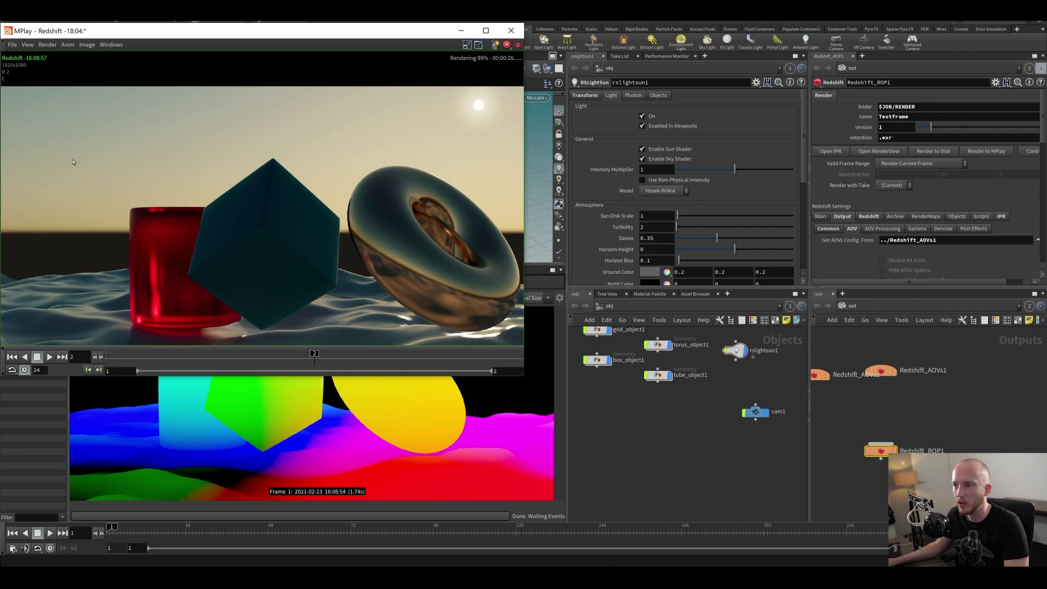
{"action": "scroll", "coordinate": [74, 162], "scroll_direction": "down", "scroll_amount": 3}
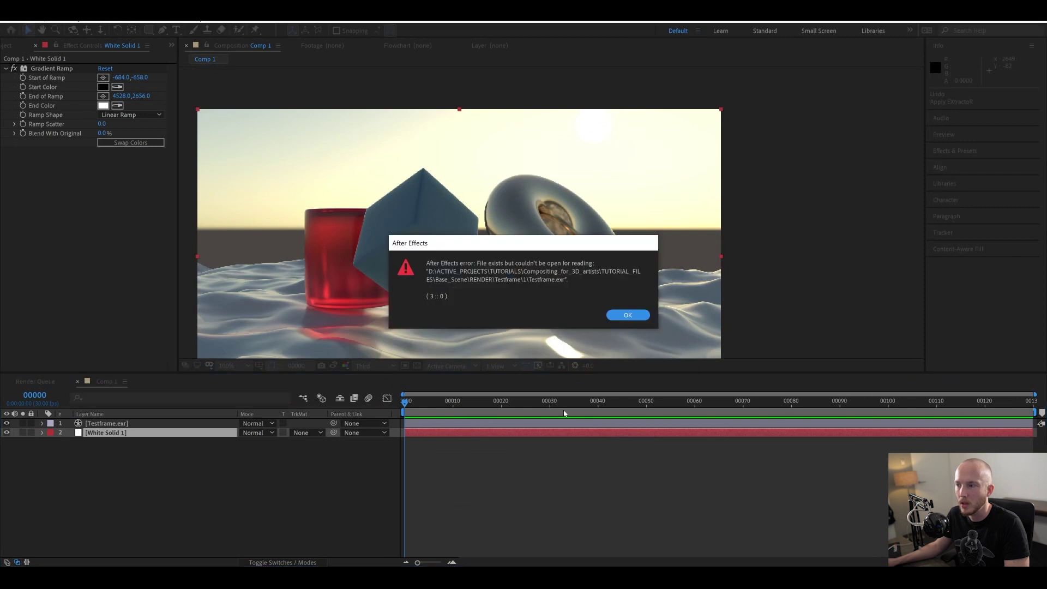
Switch to After Effects, dismiss the file-access errors and reload the Testframe.exr footage.
{"action": "left_click", "coordinate": [629, 316]}
{"action": "left_click", "coordinate": [628, 315]}
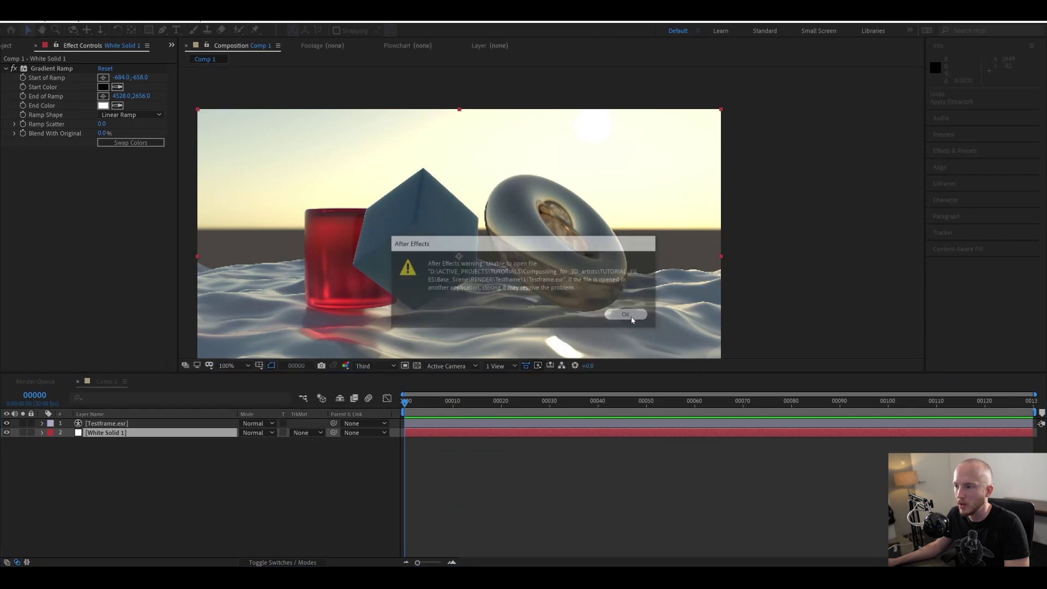
{"action": "left_click", "coordinate": [694, 468]}
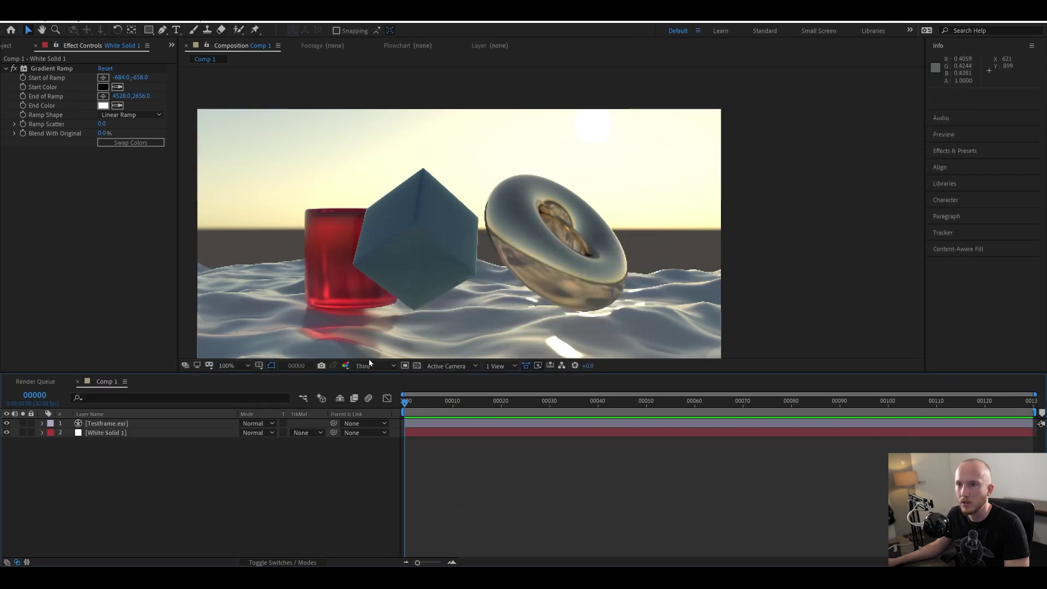
{"action": "left_click", "coordinate": [15, 46]}
{"action": "right_click", "coordinate": [31, 149]}
{"action": "left_click", "coordinate": [79, 234]}
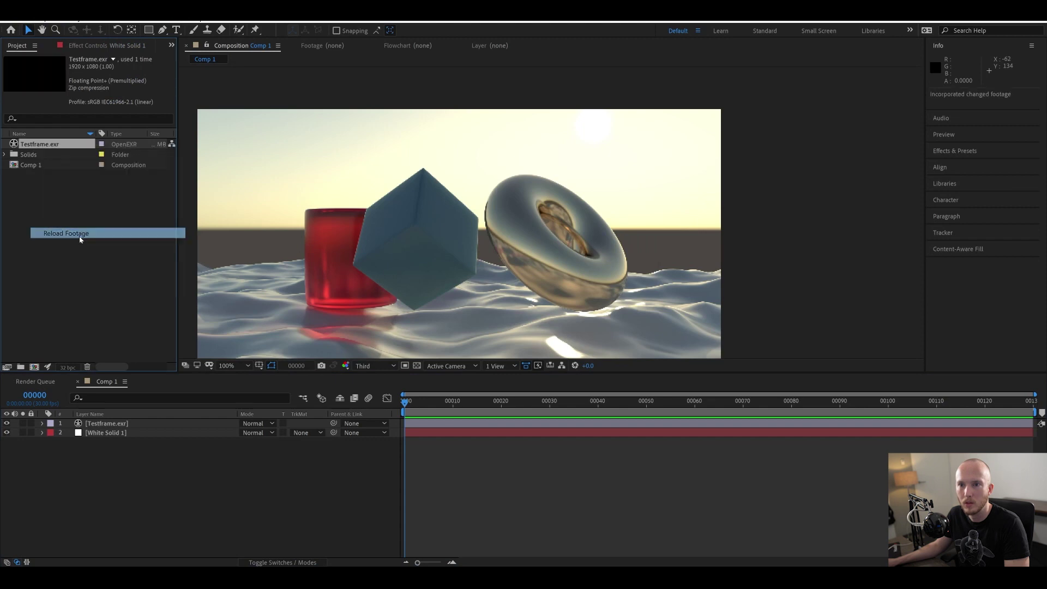
{"action": "left_click", "coordinate": [96, 47]}
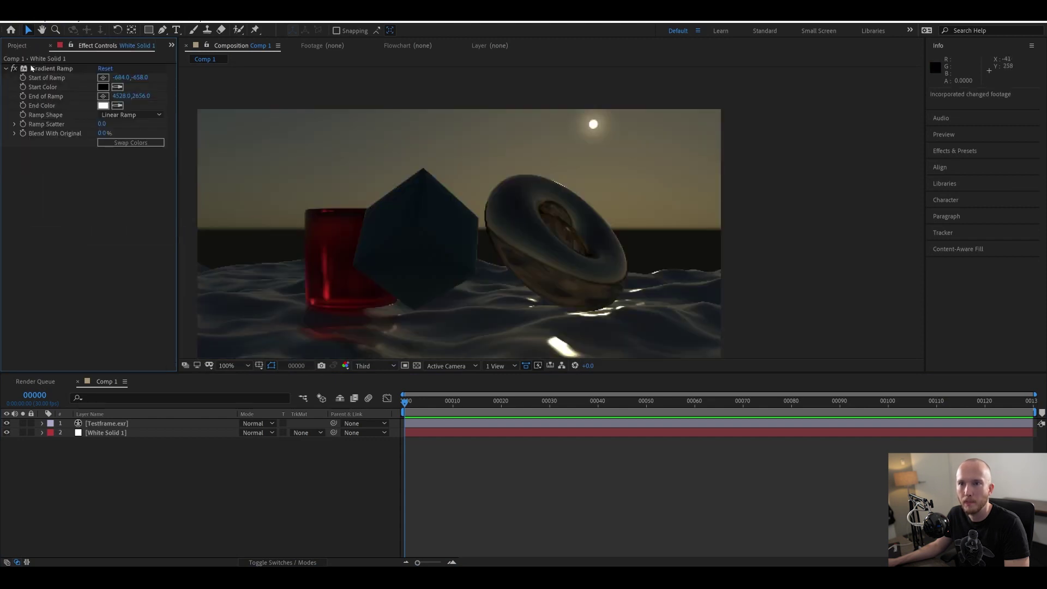
Apply EXtractoR to White Solid 1, try to choose a channel layer and dismiss the error.
{"action": "key", "text": "ctrl+space"}
{"action": "key", "text": "Escape"}
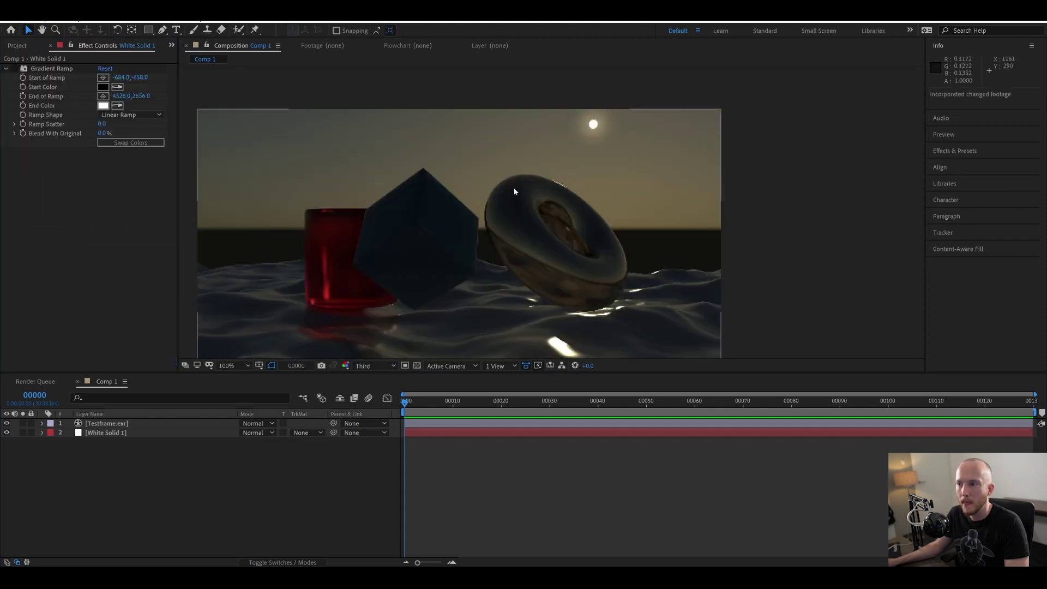
{"action": "left_click", "coordinate": [542, 434]}
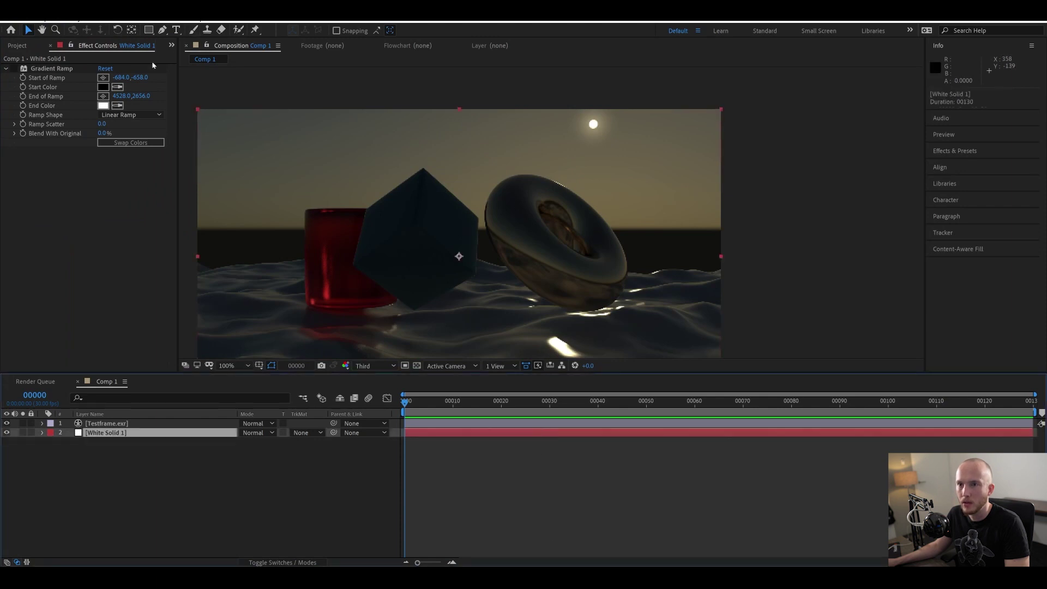
{"action": "key", "text": "ctrl+space"}
{"action": "type", "text": "ex"}
{"action": "key", "text": "Return"}
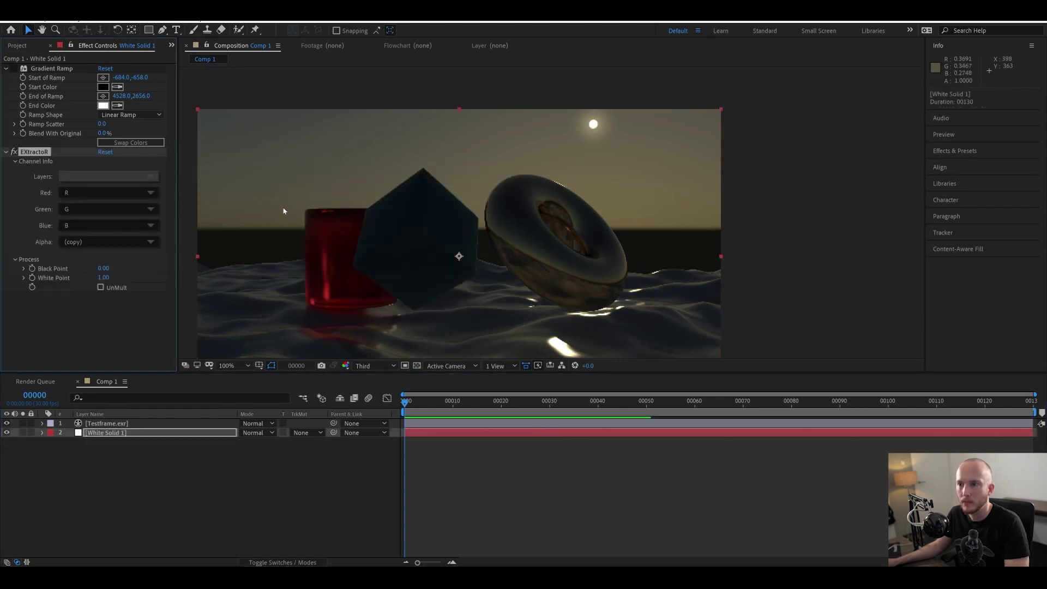
{"action": "left_click", "coordinate": [84, 177]}
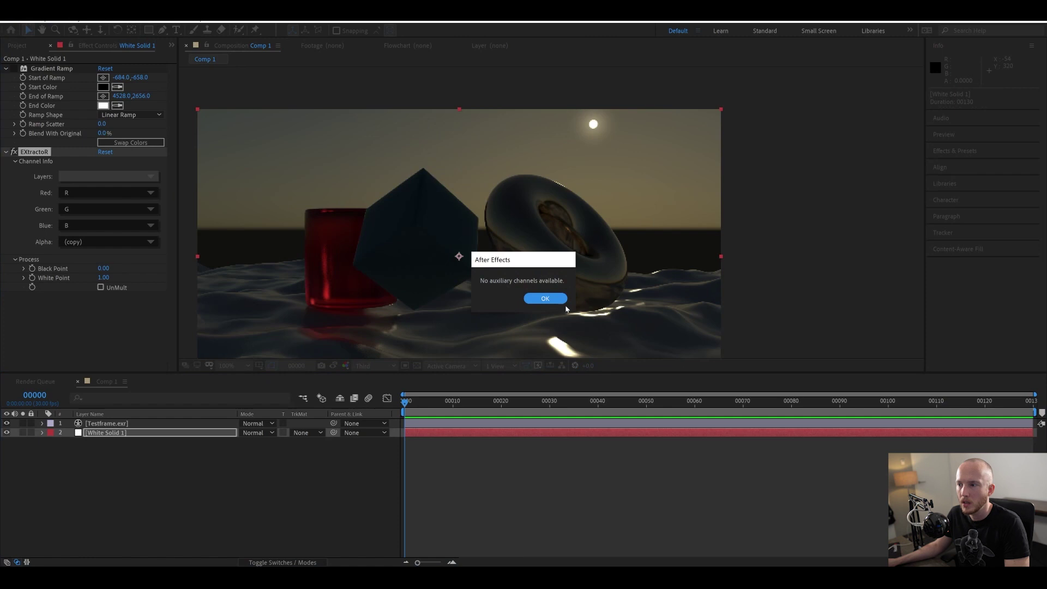
{"action": "left_click", "coordinate": [546, 299]}
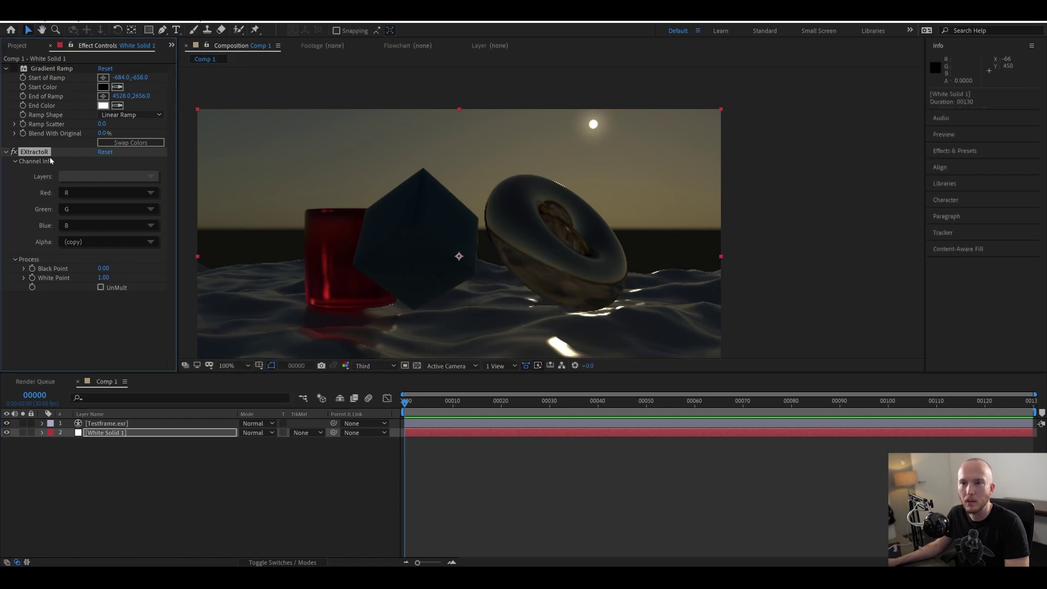
Move the EXtractoR effect from White Solid 1 onto the Testframe.exr layer.
{"action": "key", "text": "ctrl+x"}
{"action": "left_click", "coordinate": [107, 423]}
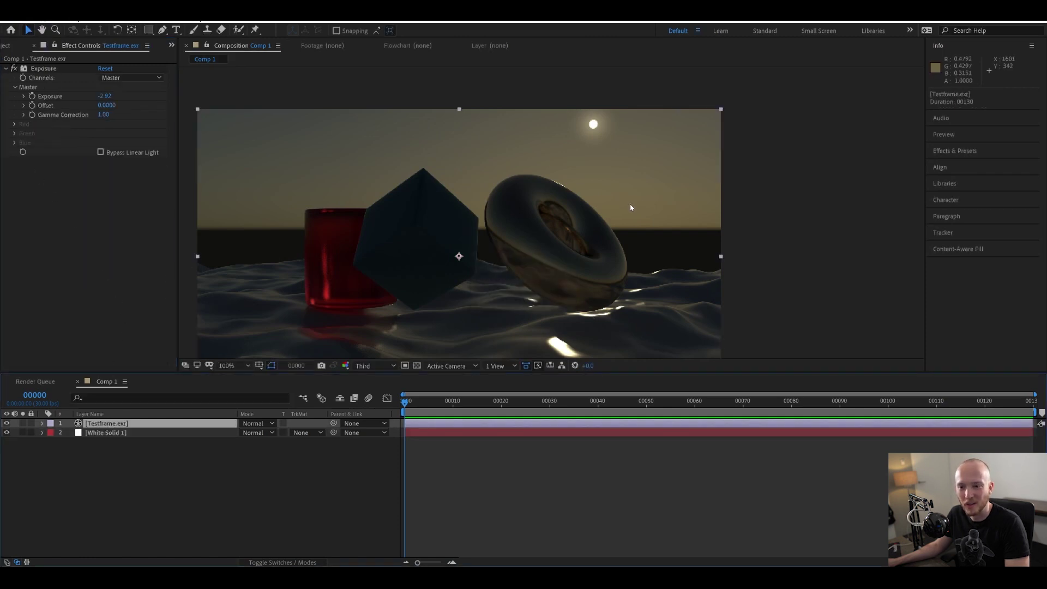
{"action": "key", "text": "ctrl+v"}
Extract the diffuse layer with EXtractoR on Testframe.exr, followed by the Z depth layer.
{"action": "left_click", "coordinate": [109, 188]}
{"action": "left_click", "coordinate": [123, 228]}
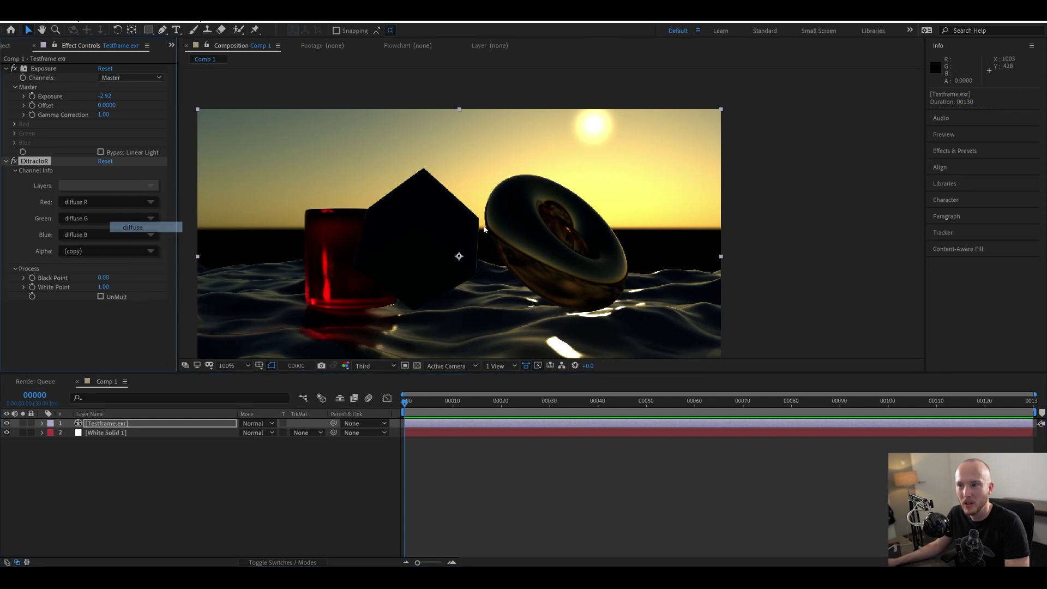
{"action": "left_click", "coordinate": [115, 218]}
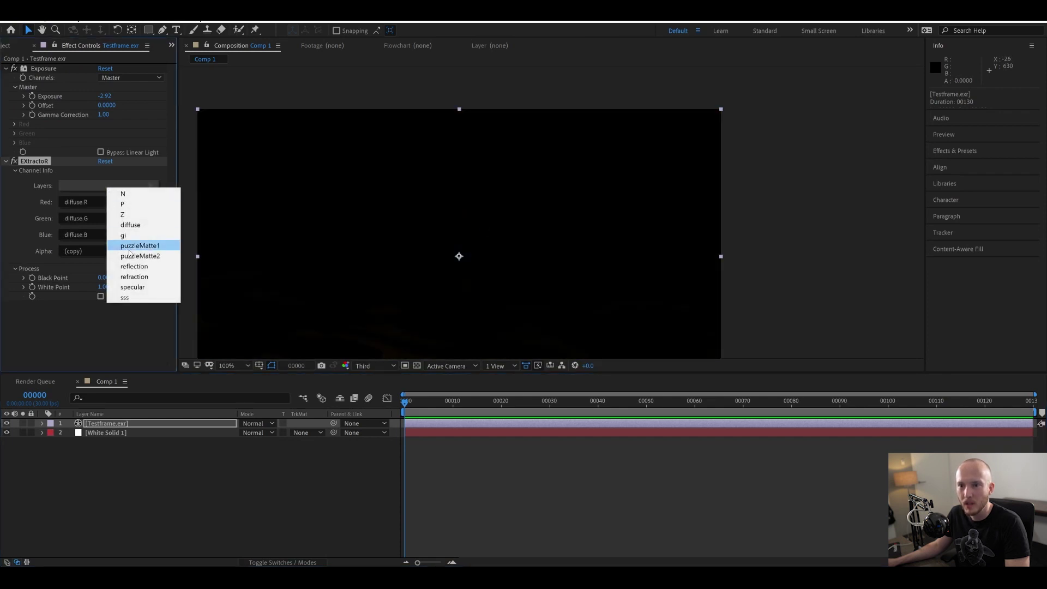
{"action": "left_click", "coordinate": [129, 214]}
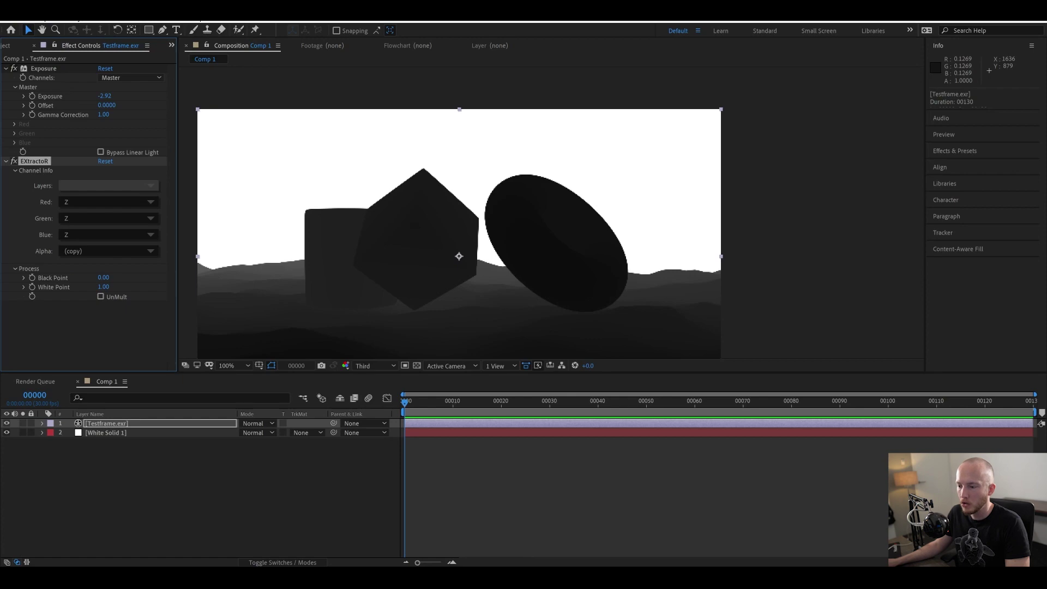
Switch to Houdini, frame the object nodes in the network and save the scene.
{"action": "left_click", "coordinate": [463, 532]}
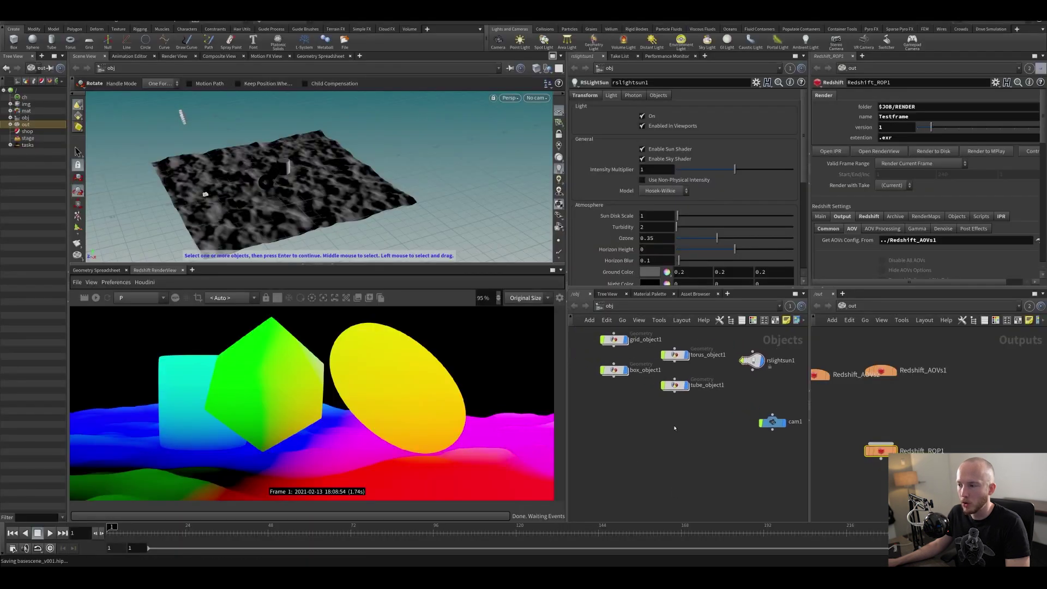
{"action": "middle_click_drag", "start_coordinate": [675, 428], "coordinate": [659, 460]}
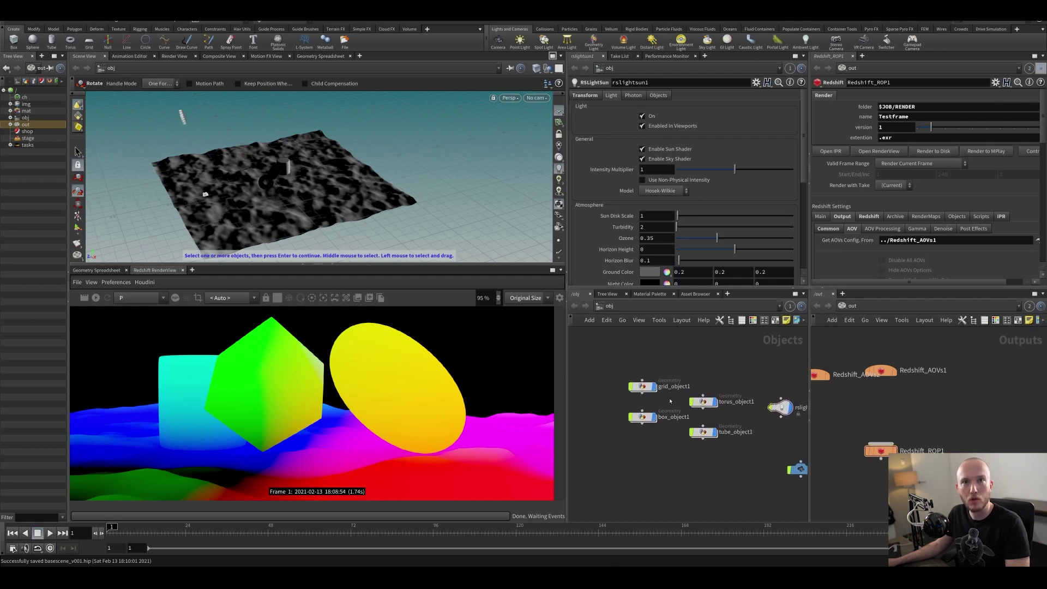
{"action": "scroll", "coordinate": [709, 439], "scroll_direction": "up", "scroll_amount": 2}
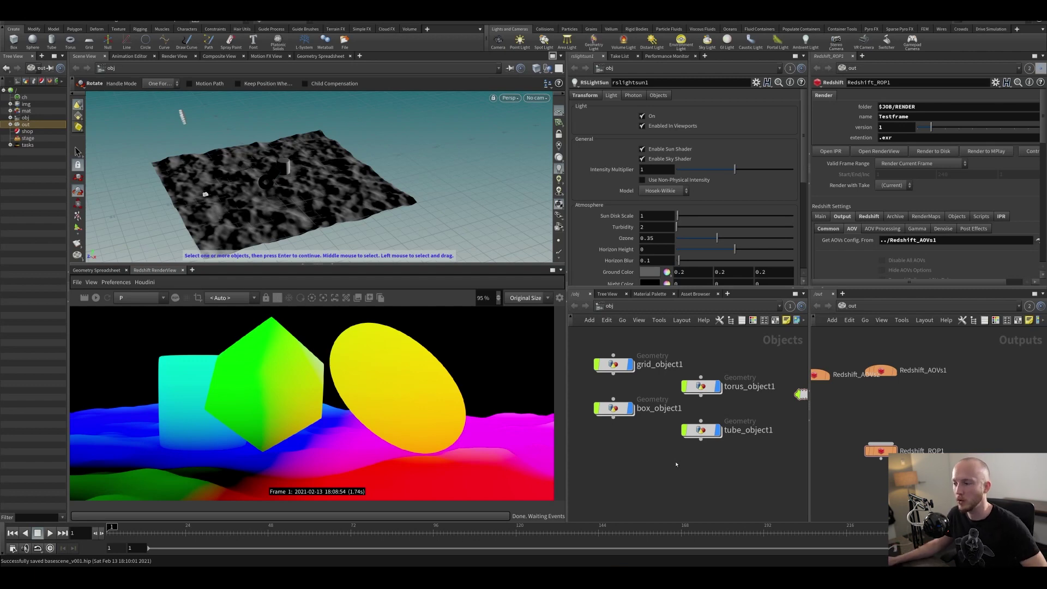
{"action": "key", "text": "h"}
{"action": "key", "text": "ctrl+s"}
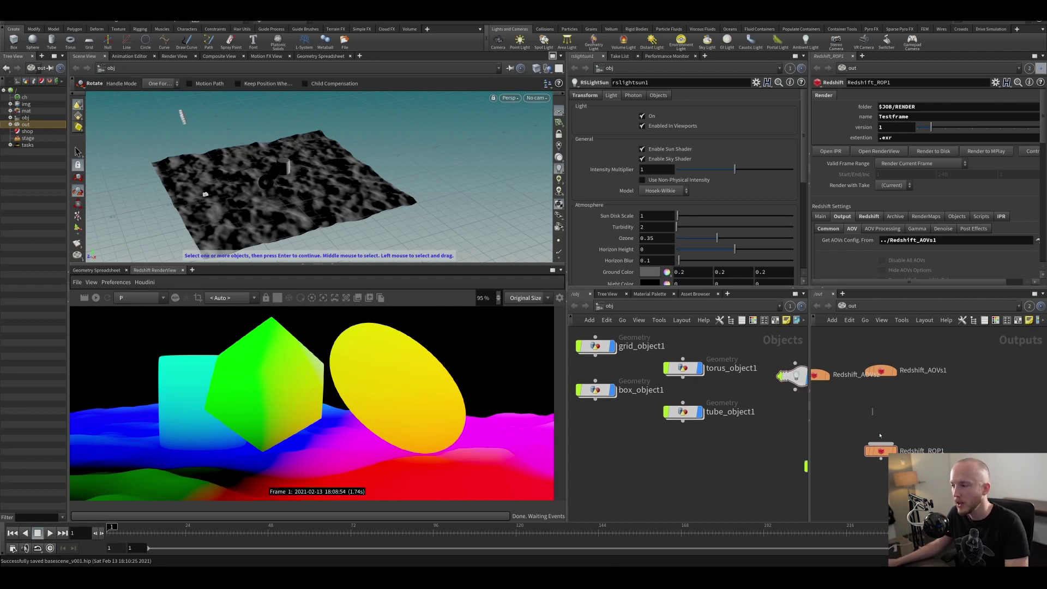
Open the common output settings of Redshift_ROP1 to examine the file prefix and Multi-Layered EXR options.
{"action": "scroll", "coordinate": [934, 232], "scroll_direction": "down", "scroll_amount": 2}
{"action": "scroll", "coordinate": [842, 174], "scroll_direction": "down", "scroll_amount": 3}
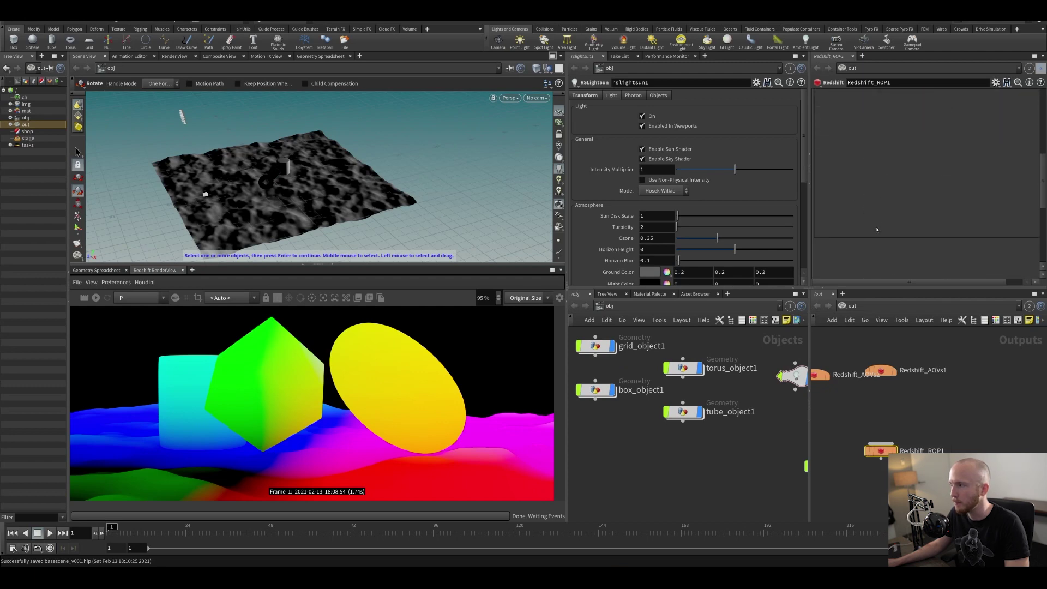
{"action": "left_click", "coordinate": [822, 133]}
{"action": "left_click", "coordinate": [842, 133]}
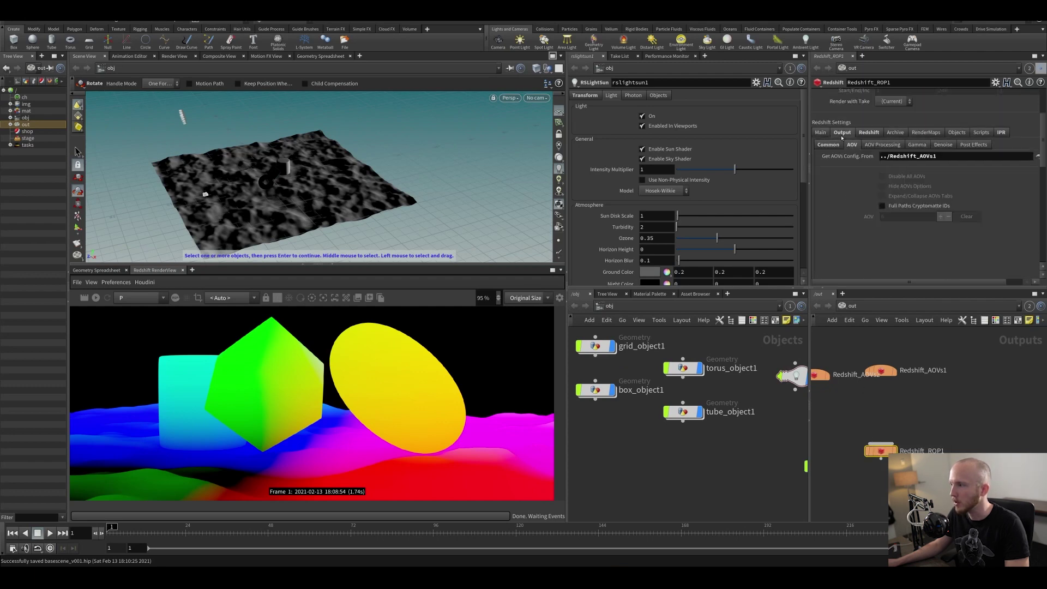
{"action": "scroll", "coordinate": [916, 240], "scroll_direction": "down", "scroll_amount": 5}
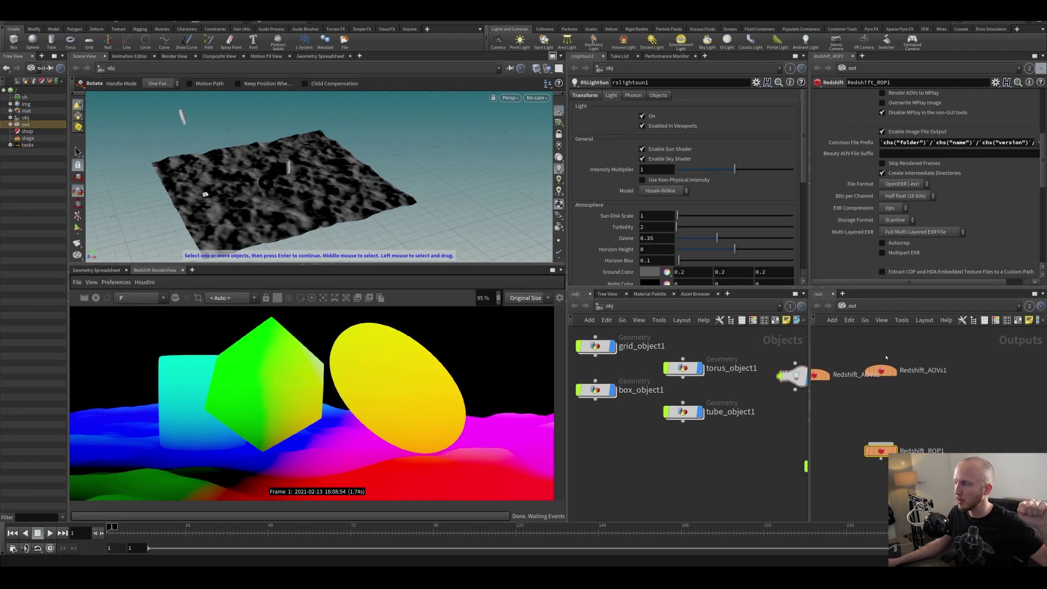
{"action": "middle_click_drag", "start_coordinate": [921, 418], "coordinate": [950, 437]}
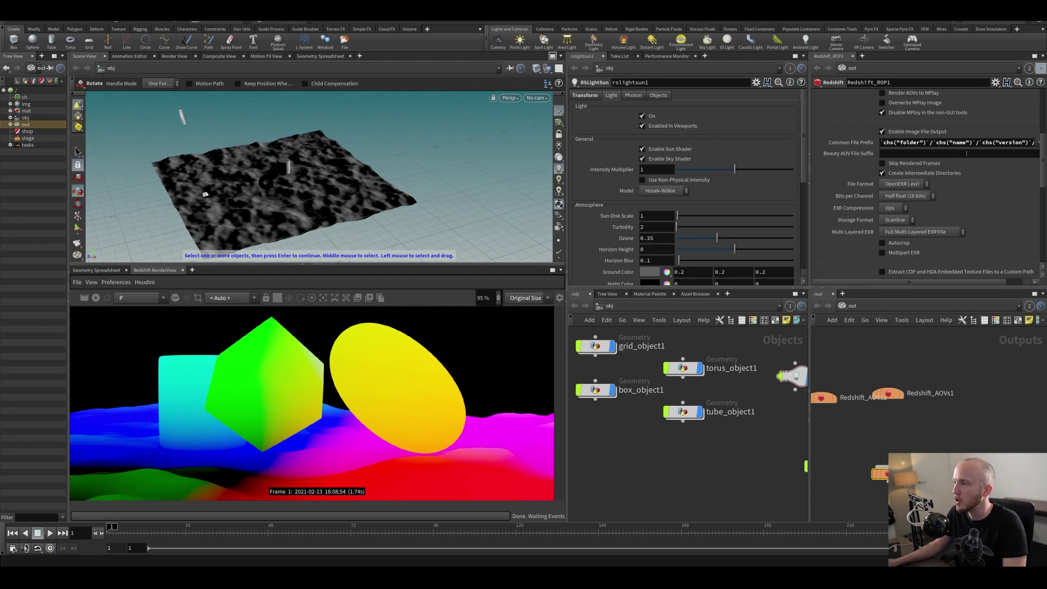
Try inserting $AOV_ before the final name expression in the Common File Prefix of Redshift_ROP1.
{"action": "left_click_drag", "start_coordinate": [975, 143], "coordinate": [1039, 147]}
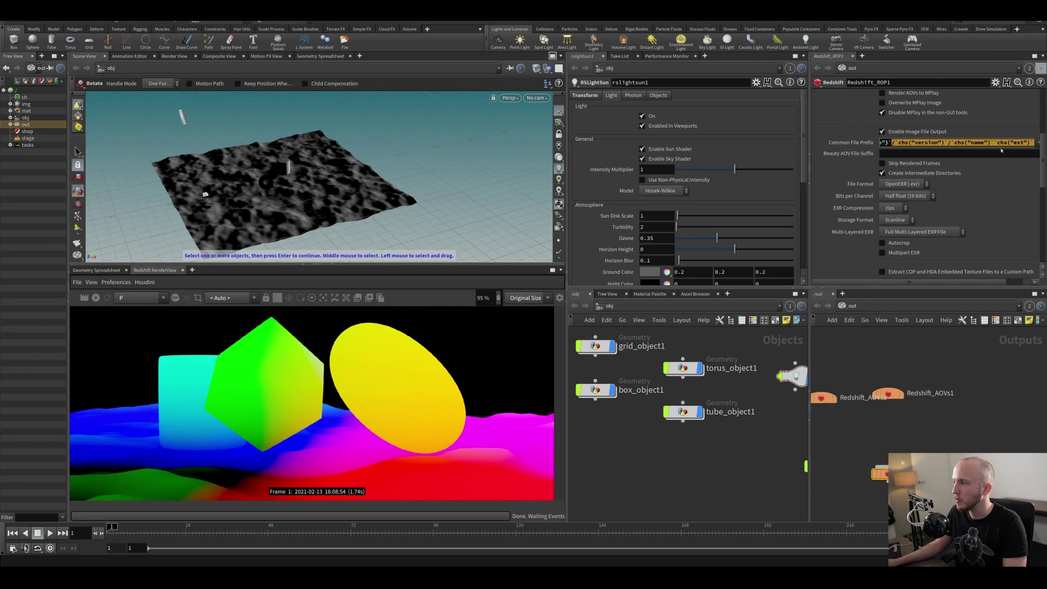
{"action": "left_click", "coordinate": [949, 144]}
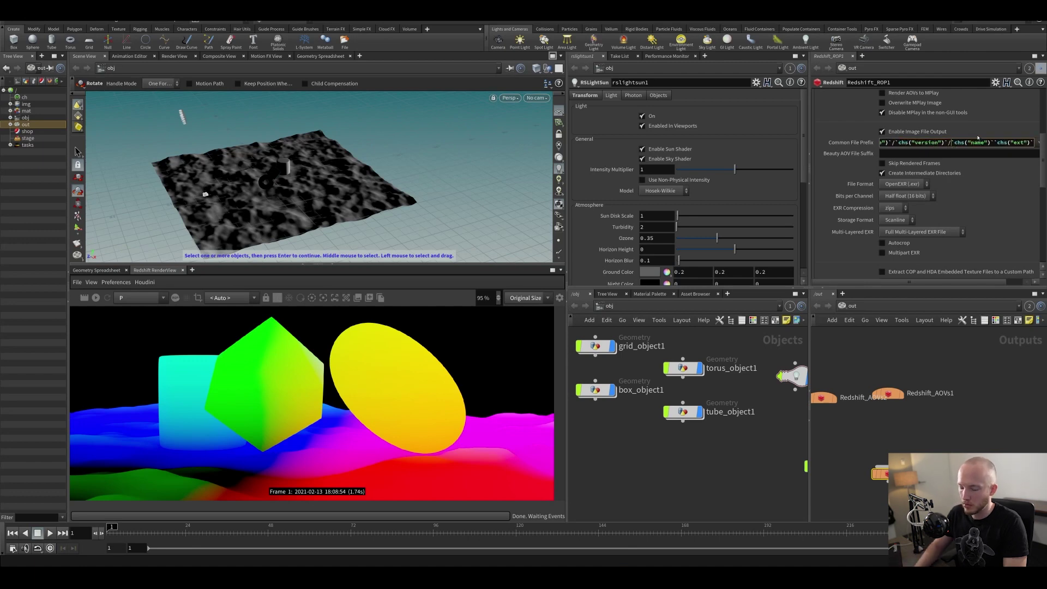
{"action": "type", "text": "$AOV_"}
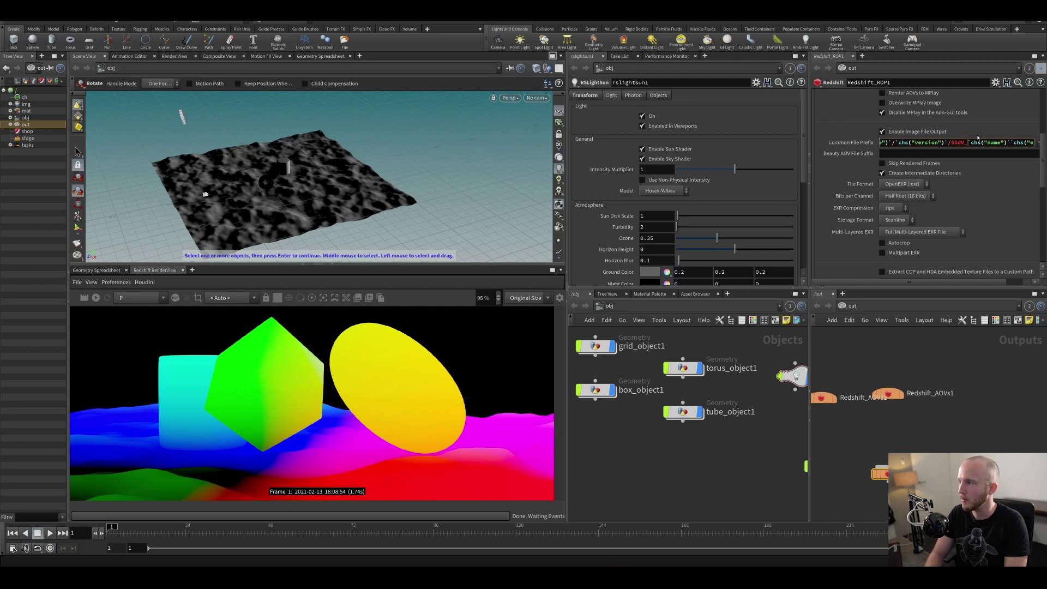
{"action": "key", "text": "Return"}
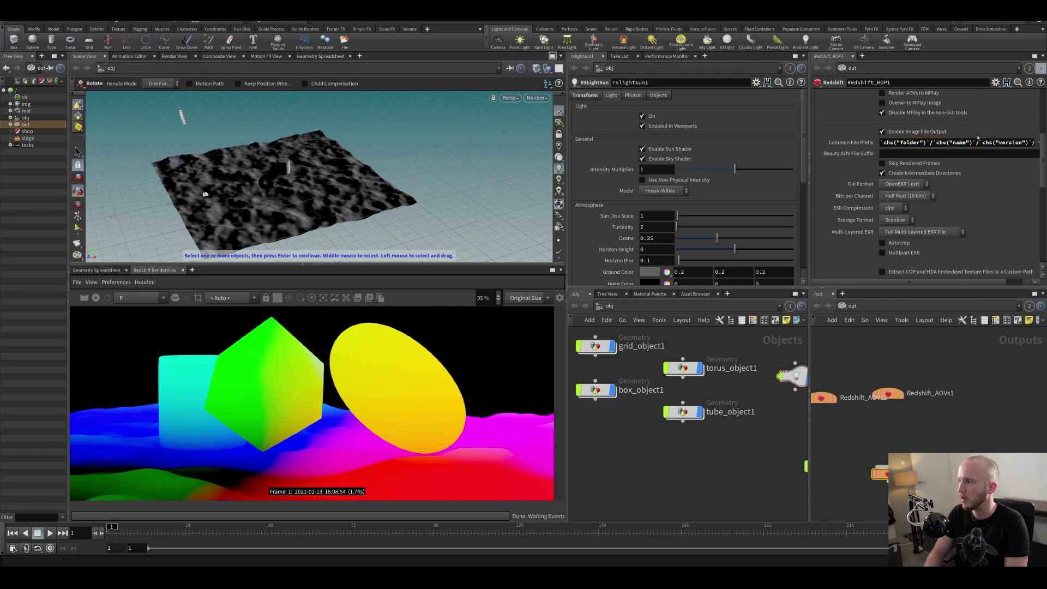
Save the scene, set Multi-Layered EXR to No Multi-Layered EXR File and look through the available file formats.
{"action": "key", "text": "ctrl+s"}
{"action": "left_click", "coordinate": [933, 232]}
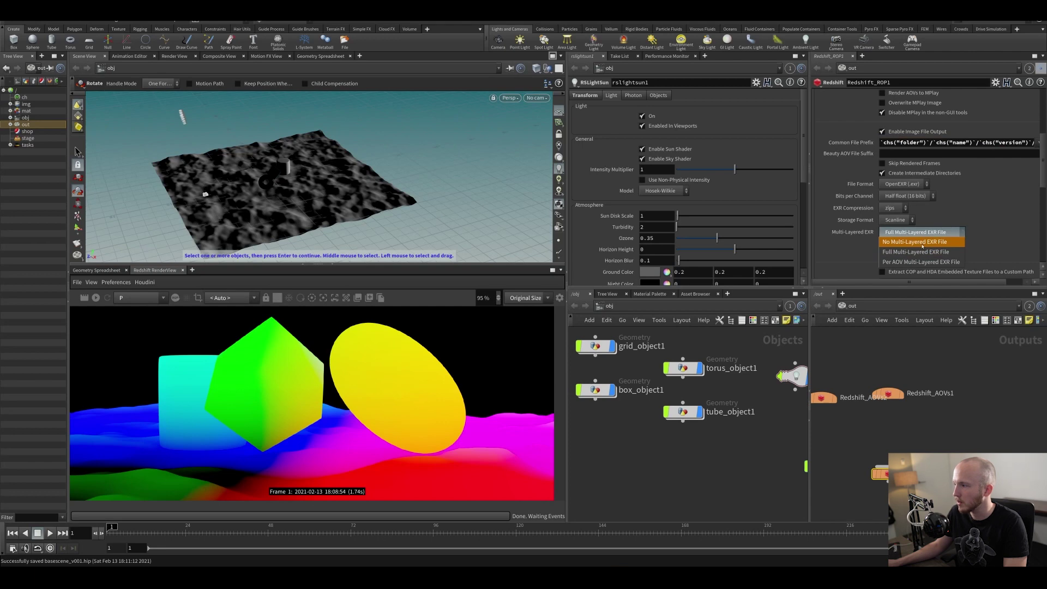
{"action": "left_click", "coordinate": [922, 245]}
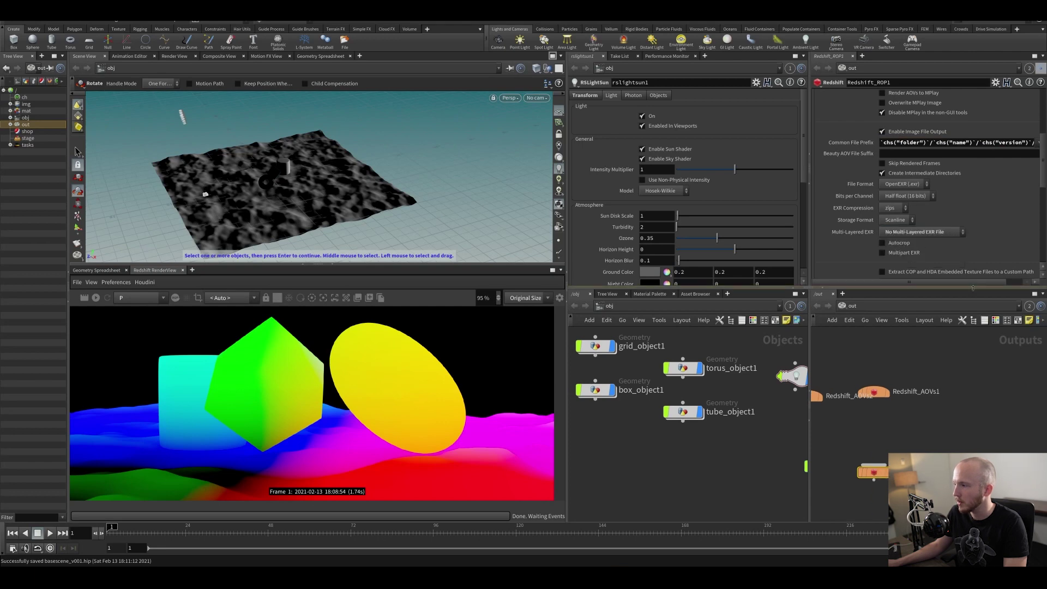
{"action": "left_click", "coordinate": [907, 184]}
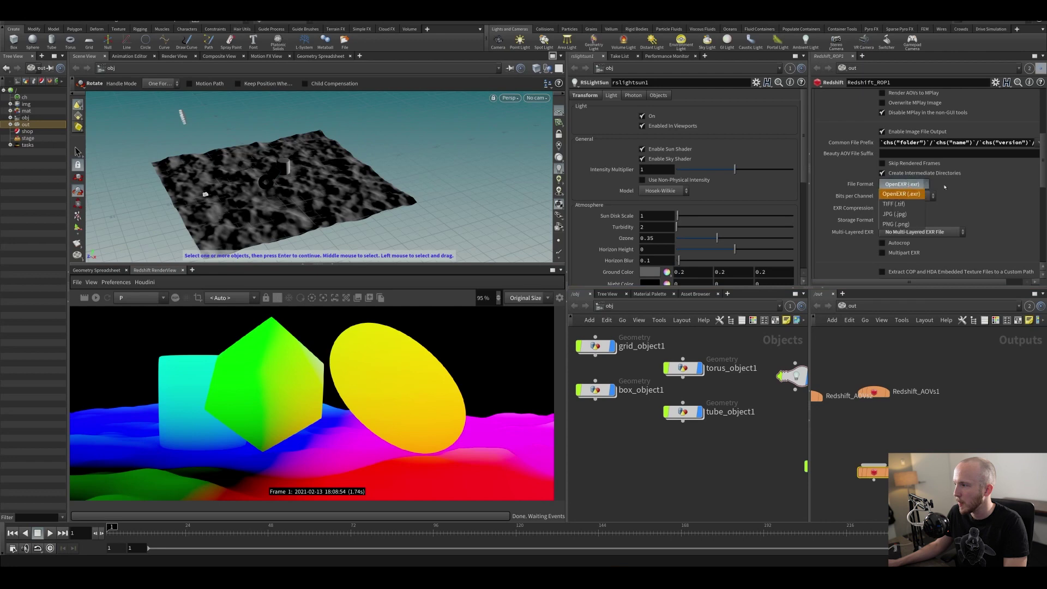
{"action": "left_click", "coordinate": [1002, 210]}
{"action": "scroll", "coordinate": [955, 224], "scroll_direction": "up", "scroll_amount": 1}
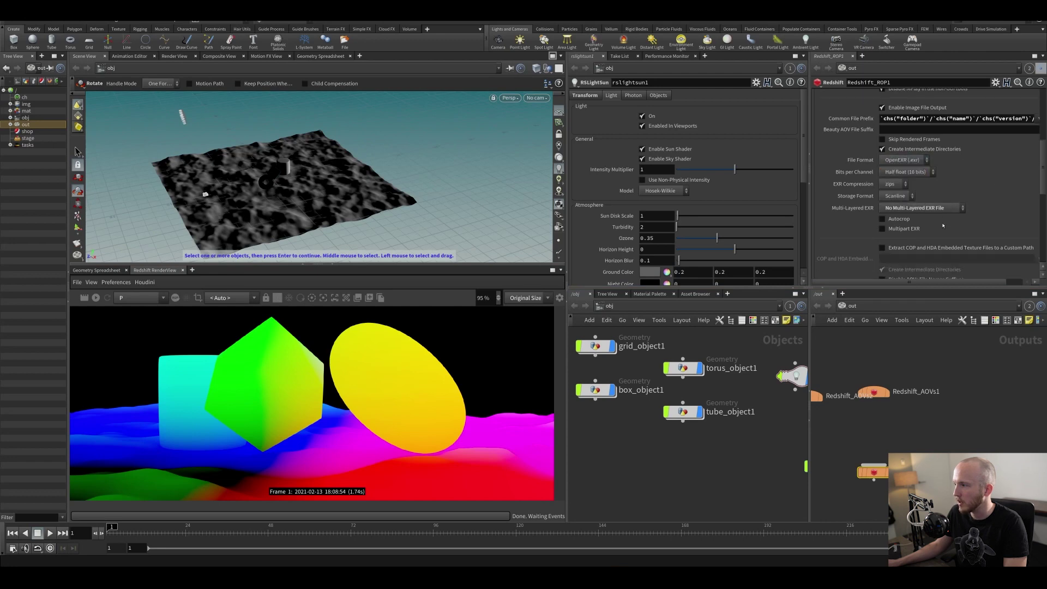
Render the current Testframe frame to disk from Redshift_ROP1 and inspect the image in MPlay.
{"action": "left_click_drag", "start_coordinate": [955, 283], "coordinate": [1039, 212]}
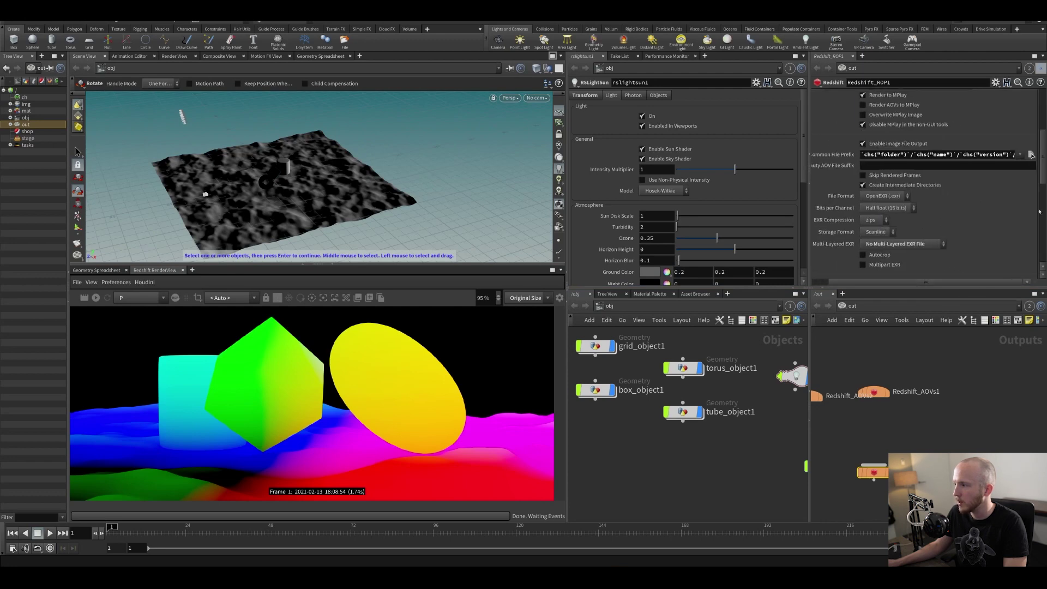
{"action": "scroll", "coordinate": [928, 118], "scroll_direction": "up", "scroll_amount": 10}
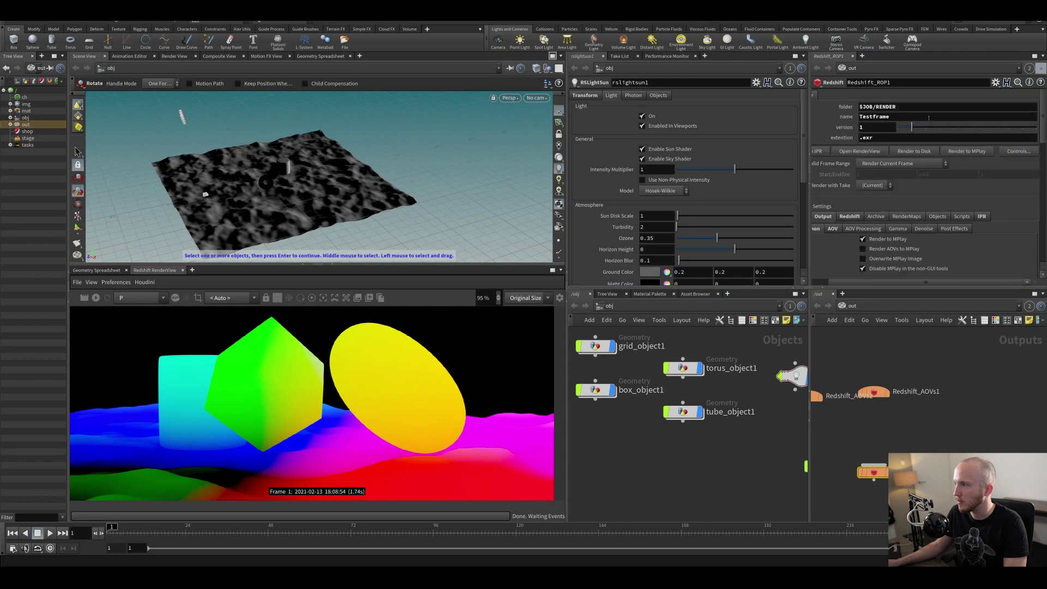
{"action": "left_click", "coordinate": [914, 152]}
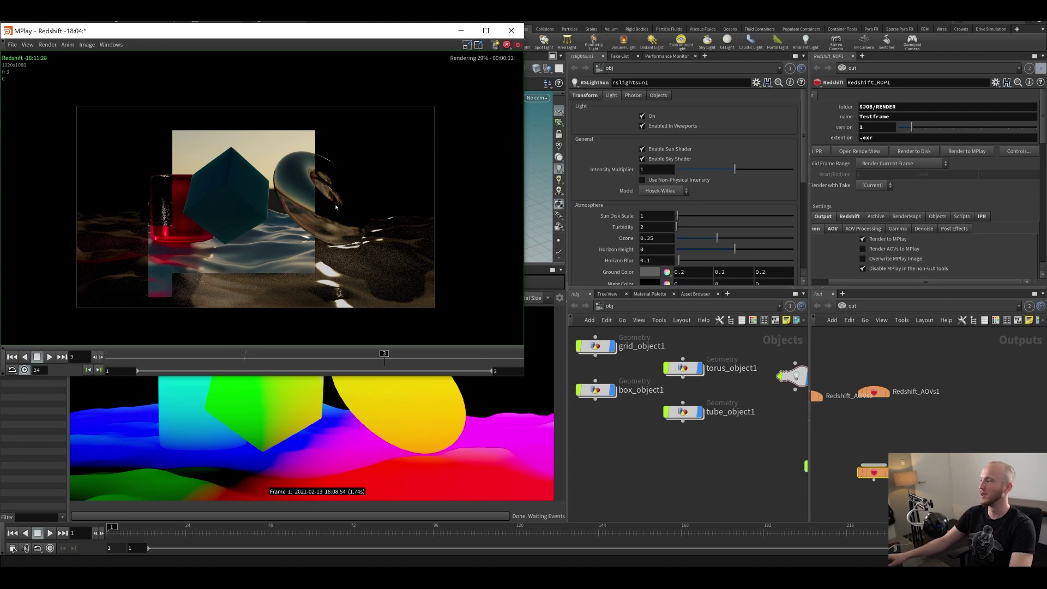
{"action": "scroll", "coordinate": [252, 173], "scroll_direction": "down", "scroll_amount": 4}
{"action": "scroll", "coordinate": [251, 173], "scroll_direction": "up", "scroll_amount": 6}
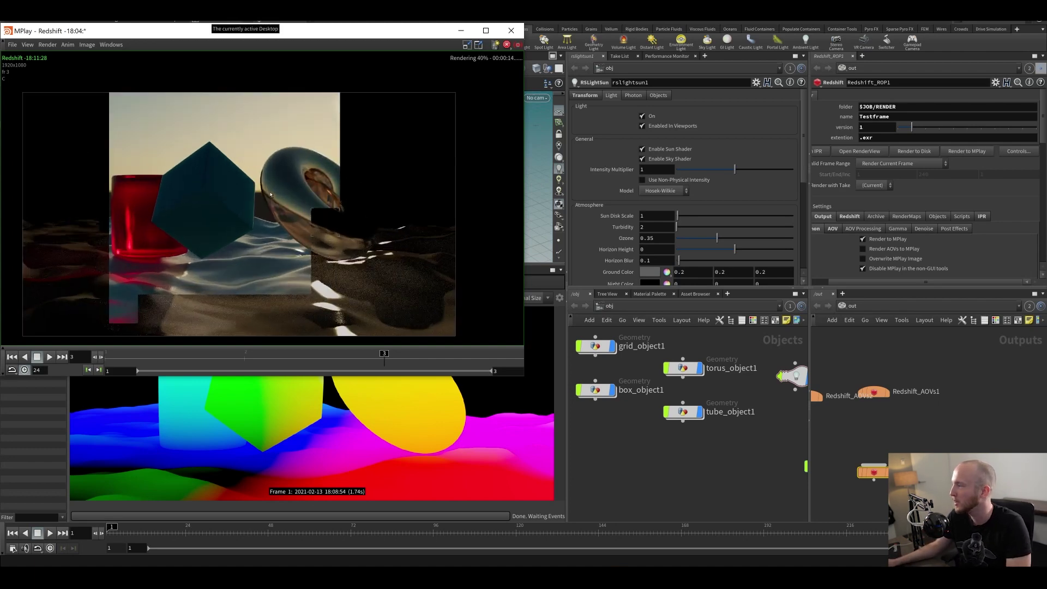
{"action": "middle_click_drag", "start_coordinate": [252, 173], "coordinate": [320, 238]}
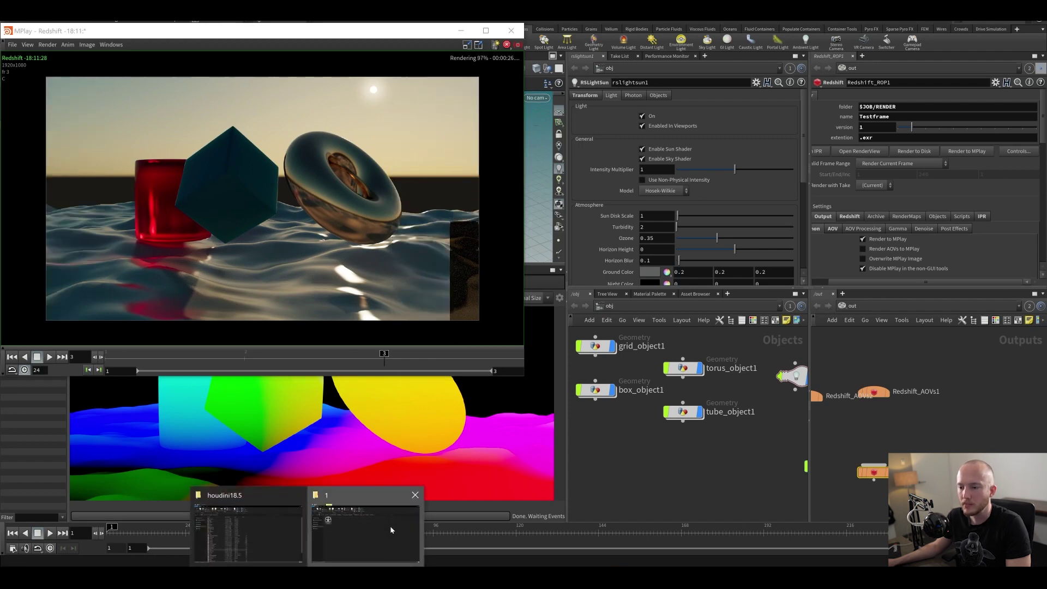
Switch to the Testframe render folder 1 in File Explorer, sort its files by type and list them in Details view.
{"action": "left_click", "coordinate": [391, 525]}
{"action": "left_click_drag", "start_coordinate": [455, 103], "coordinate": [346, 93]}
{"action": "right_click", "coordinate": [531, 315]}
{"action": "mouse_move", "coordinate": [600, 331]}
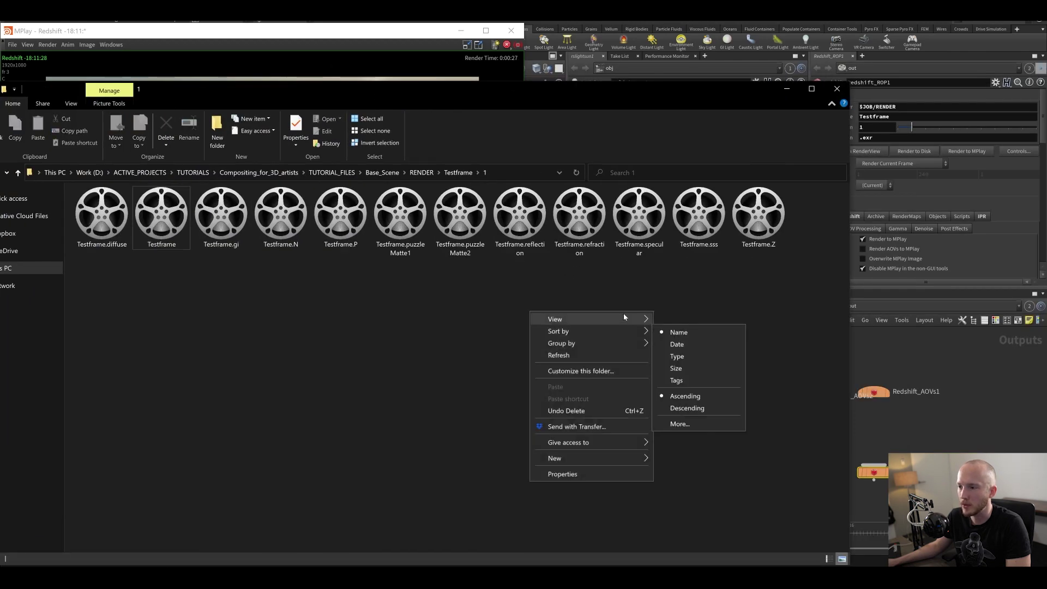
{"action": "left_click", "coordinate": [678, 358]}
{"action": "right_click", "coordinate": [601, 372]}
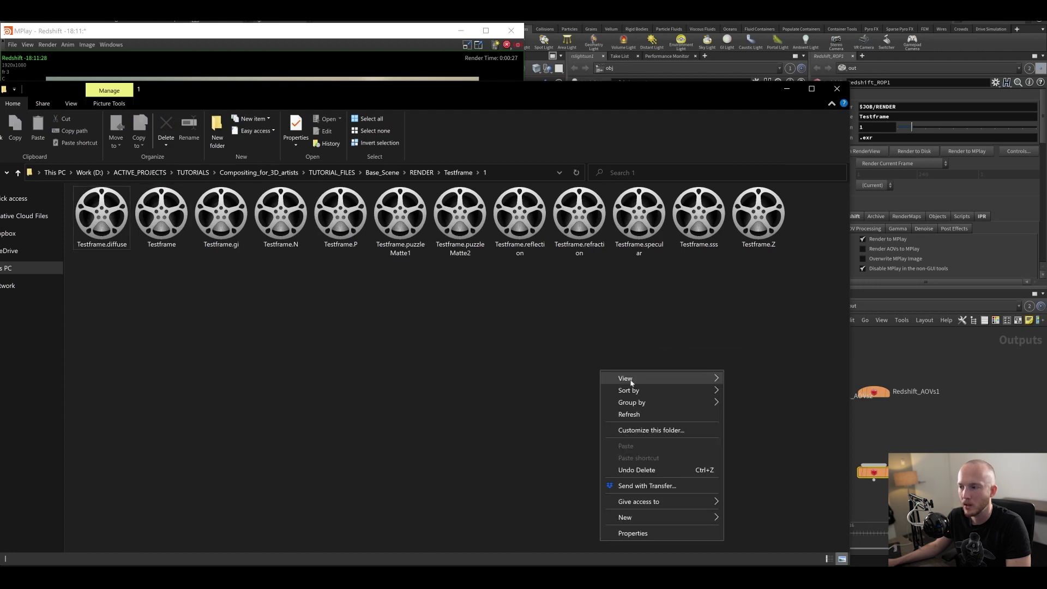
{"action": "mouse_move", "coordinate": [627, 378]}
{"action": "left_click", "coordinate": [750, 439]}
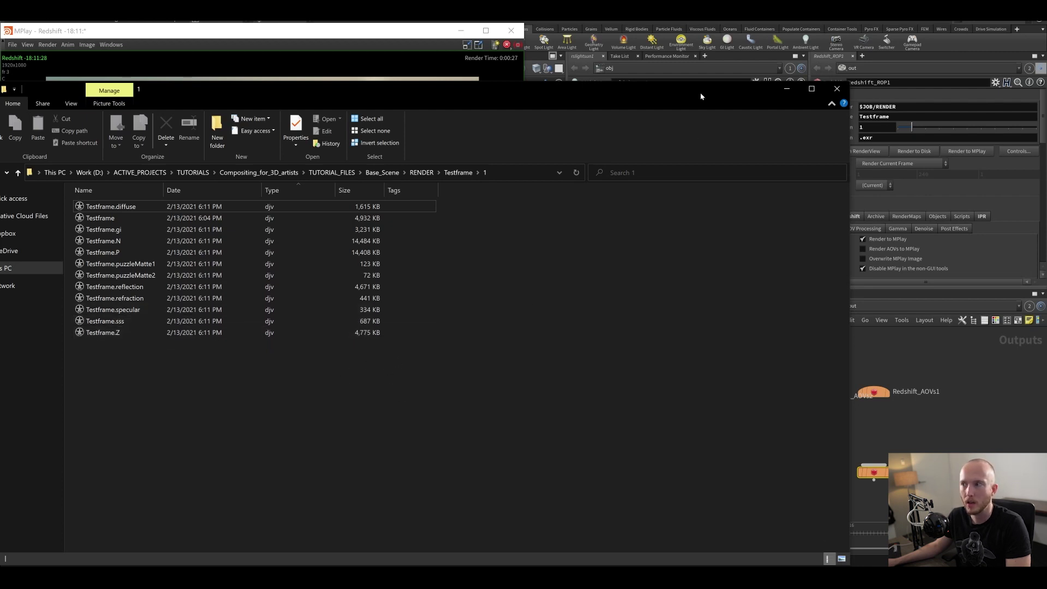
Minimize the render folder, return to Houdini and save the scene.
{"action": "left_click", "coordinate": [787, 90]}
{"action": "left_click", "coordinate": [765, 469]}
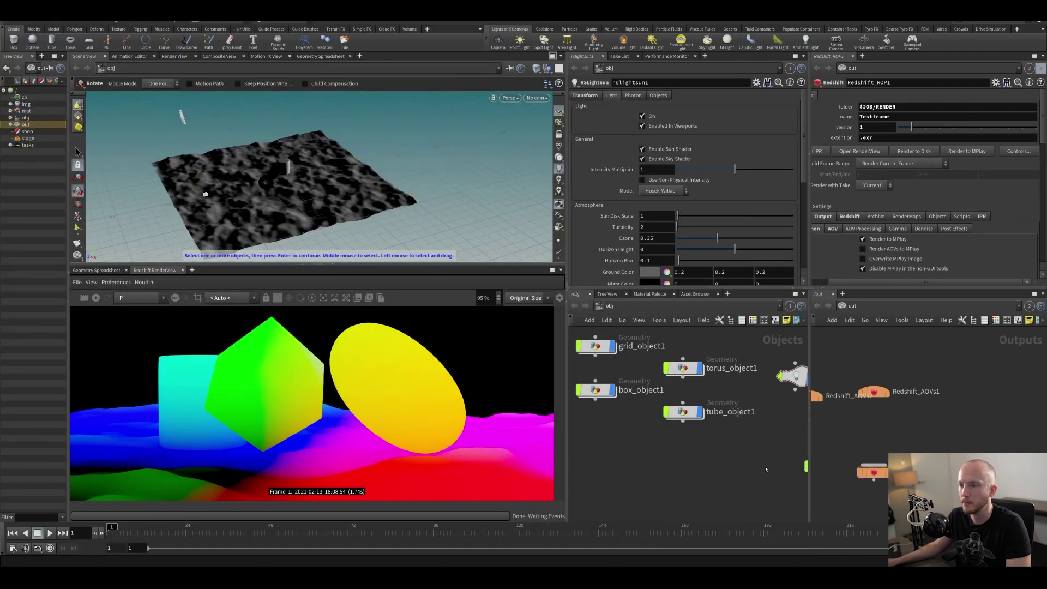
{"action": "key", "text": "ctrl+s"}
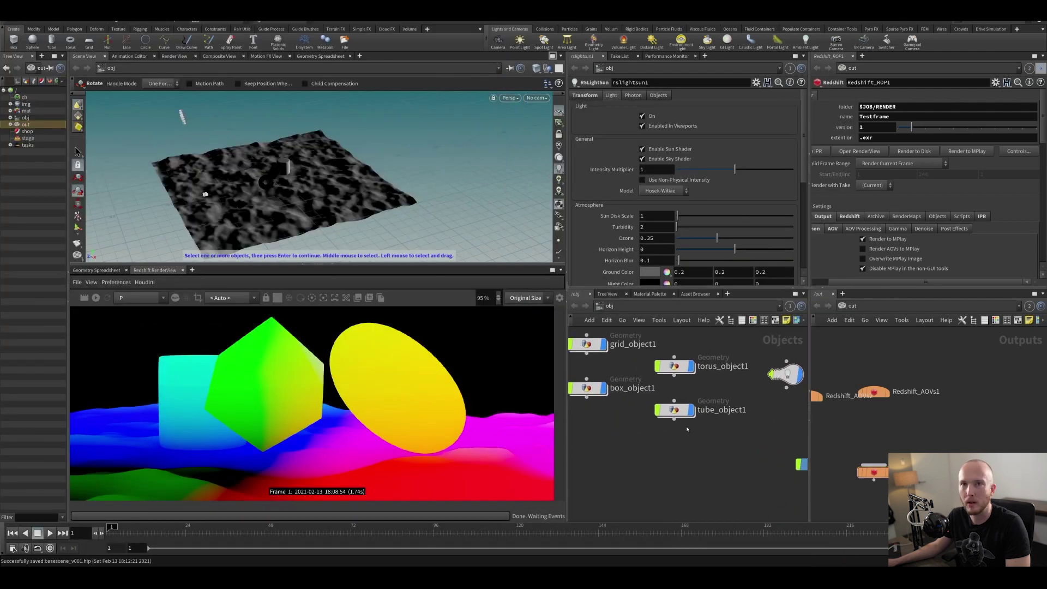
{"action": "middle_click_drag", "start_coordinate": [893, 390], "coordinate": [917, 379]}
{"action": "scroll", "coordinate": [931, 425], "scroll_direction": "down", "scroll_amount": 2}
{"action": "scroll", "coordinate": [924, 419], "scroll_direction": "up", "scroll_amount": 4}
{"action": "mouse_move", "coordinate": [926, 419]}
{"action": "middle_mouse_down"}
{"action": "mouse_move", "coordinate": [944, 431]}
{"action": "mouse_move", "coordinate": [930, 407]}
{"action": "middle_mouse_up"}
{"action": "scroll", "coordinate": [944, 430], "scroll_direction": "down", "scroll_amount": 3}
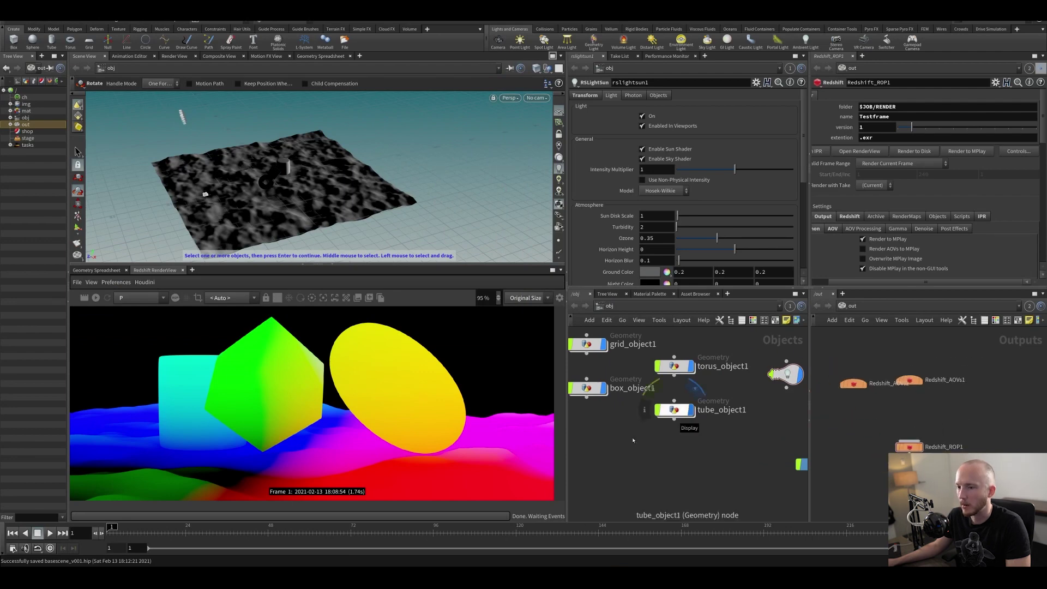
{"action": "scroll", "coordinate": [416, 444], "scroll_direction": "down", "scroll_amount": 2}
{"action": "middle_click_drag", "start_coordinate": [417, 444], "coordinate": [355, 429]}
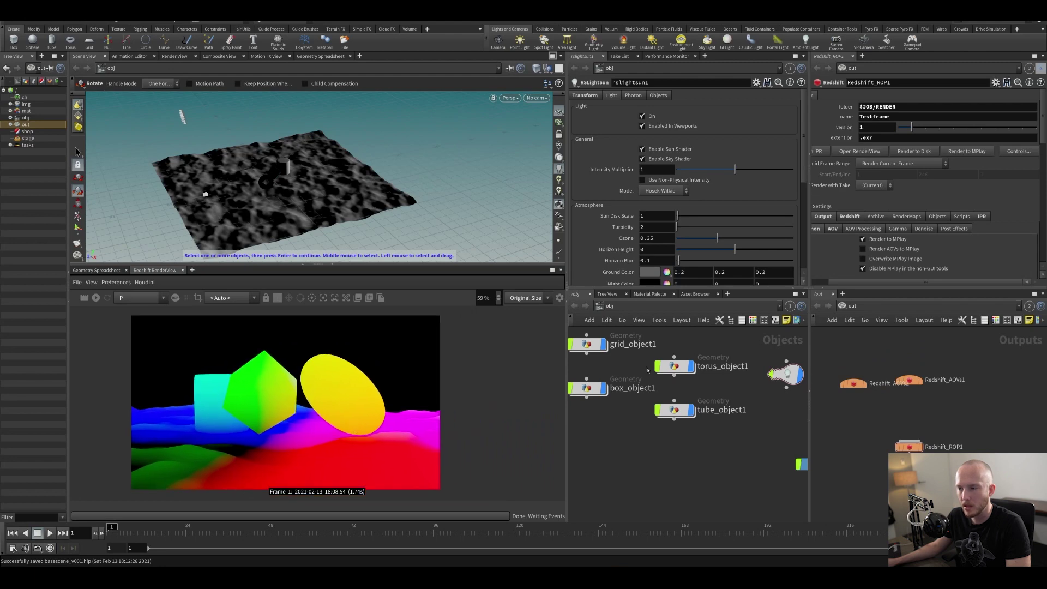
{"action": "scroll", "coordinate": [726, 457], "scroll_direction": "down", "scroll_amount": 2}
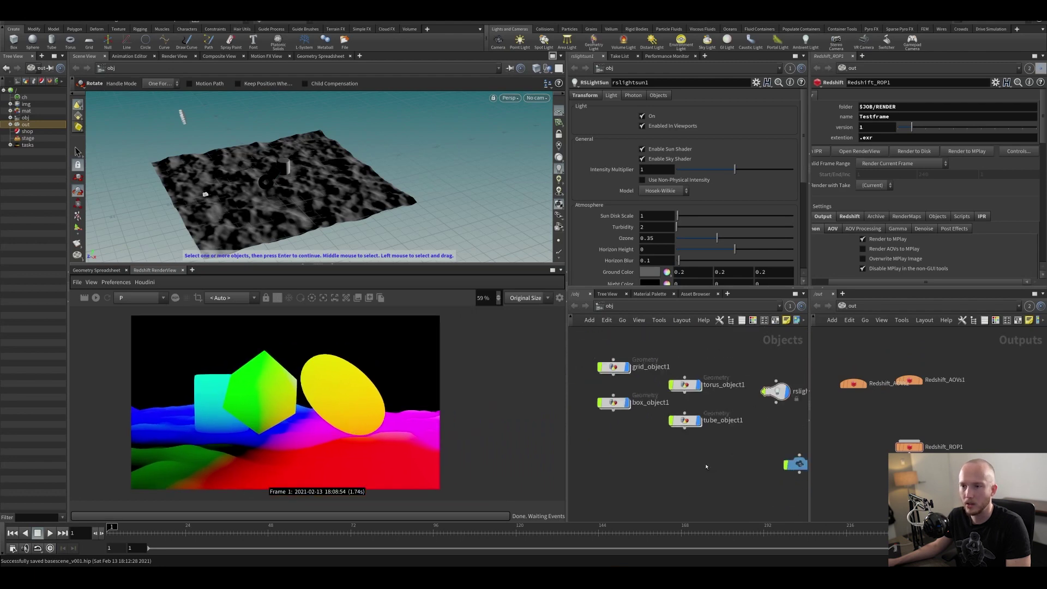
Look through the render view's list of passes and the AOV entries defined in Redshift_AOVs2.
{"action": "left_click", "coordinate": [139, 297]}
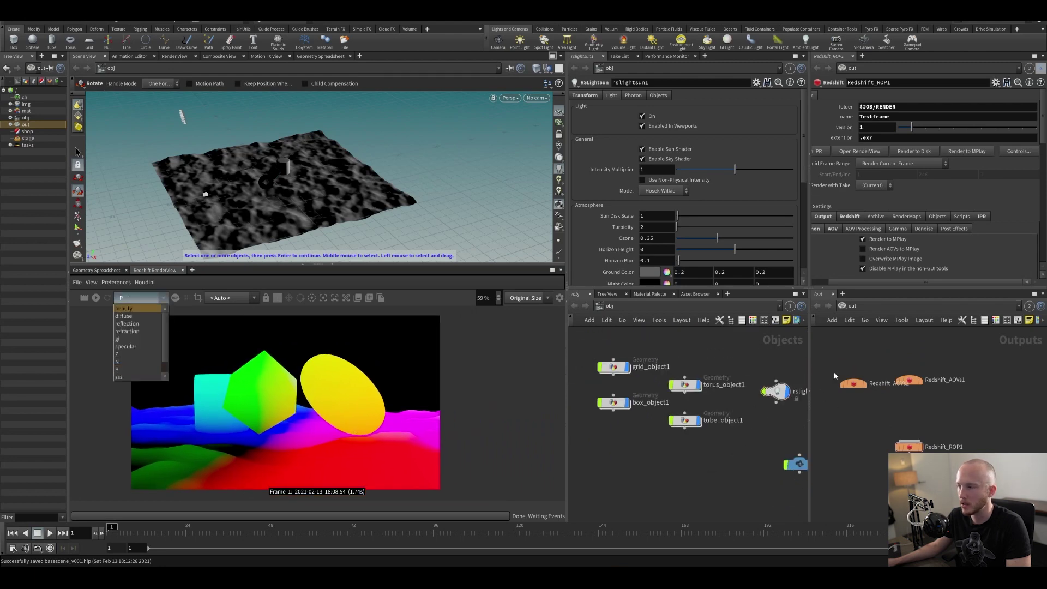
{"action": "left_click", "coordinate": [853, 383]}
{"action": "scroll", "coordinate": [1026, 220], "scroll_direction": "down", "scroll_amount": 5}
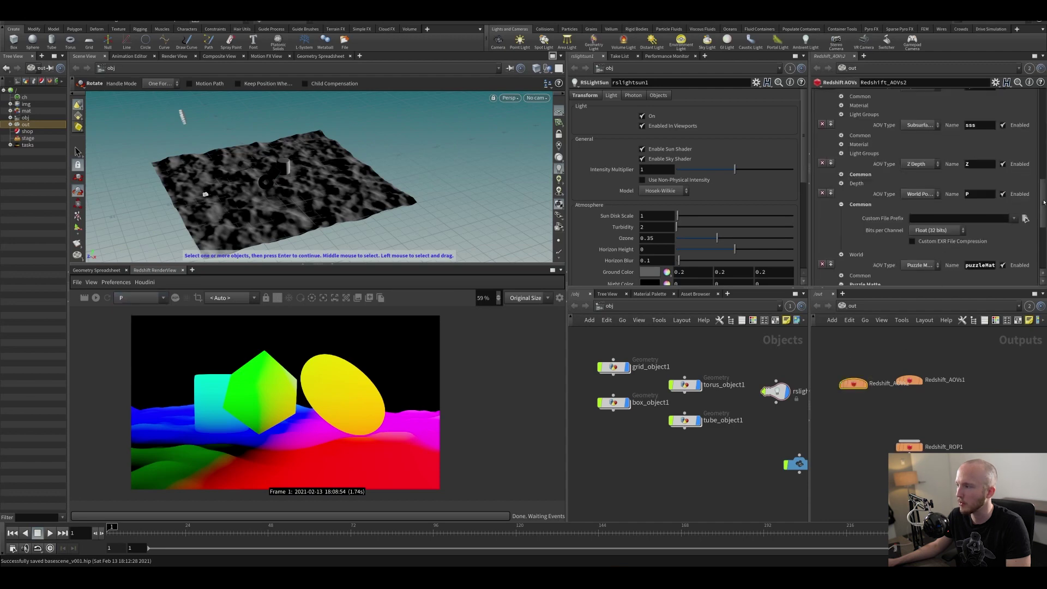
{"action": "scroll", "coordinate": [1027, 266], "scroll_direction": "up", "scroll_amount": 6}
{"action": "scroll", "coordinate": [1031, 260], "scroll_direction": "down", "scroll_amount": 6}
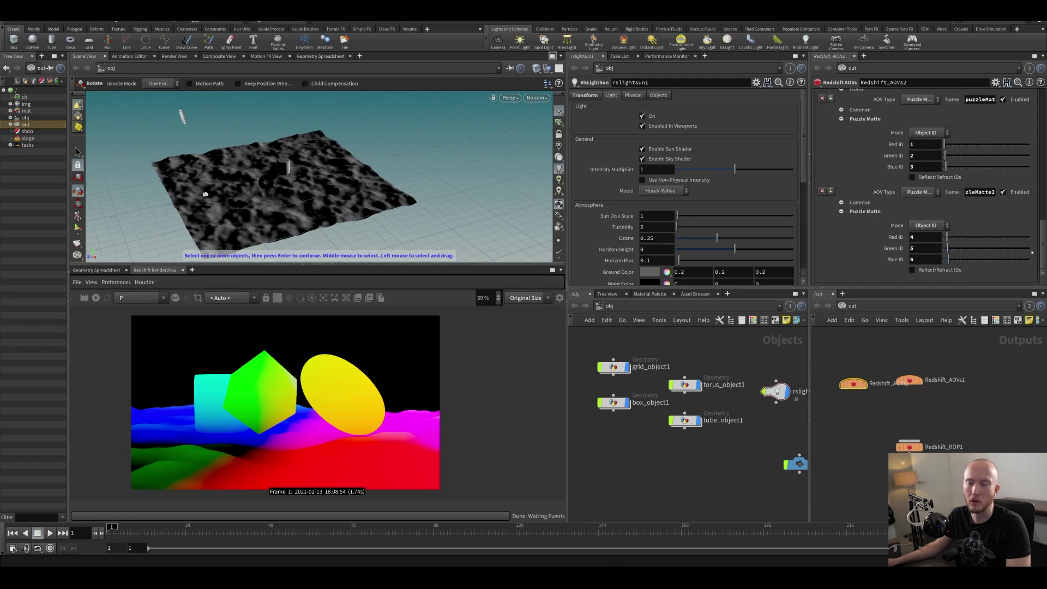
{"action": "left_click_drag", "start_coordinate": [1032, 252], "coordinate": [1041, 123]}
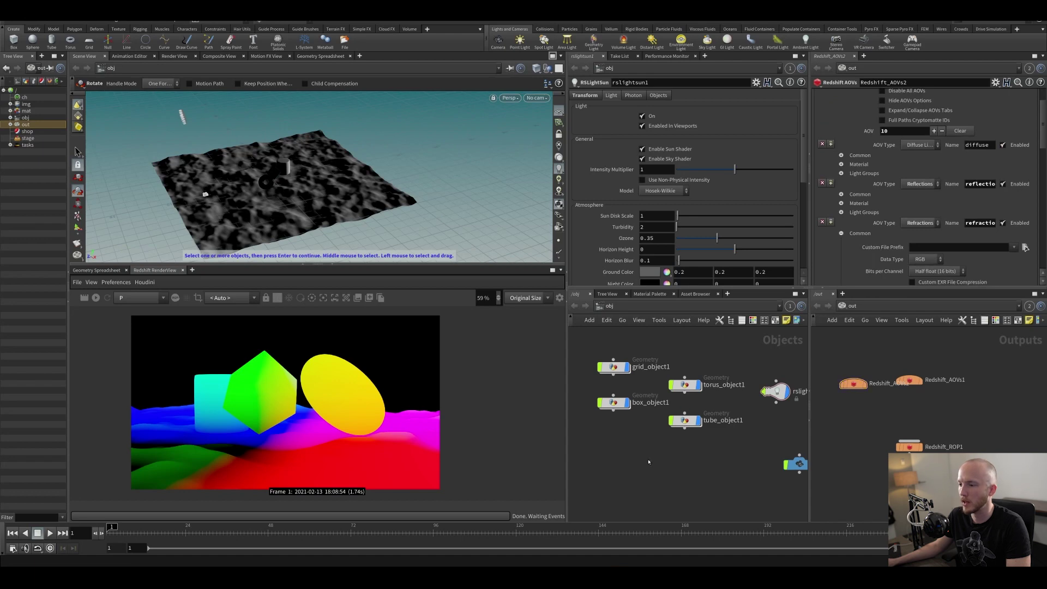
Display the beauty pass in the Redshift RenderView and save the scene.
{"action": "left_click", "coordinate": [162, 298]}
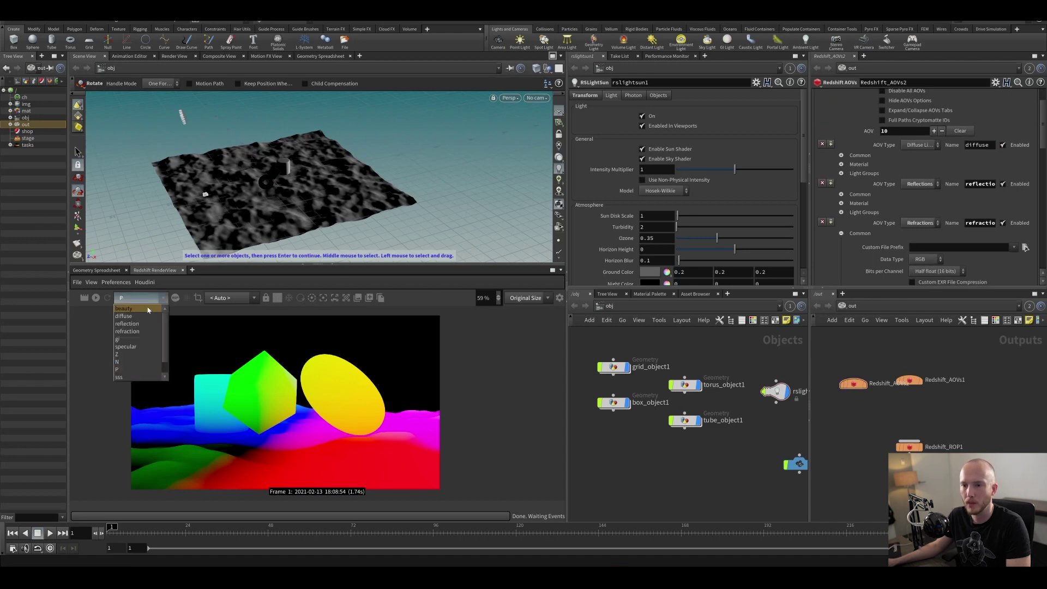
{"action": "left_click", "coordinate": [131, 305]}
{"action": "key", "text": "ctrl+s"}
Add a Box geometry object below the existing scene objects and enter its geometry network.
{"action": "middle_click_drag", "start_coordinate": [642, 474], "coordinate": [657, 418]}
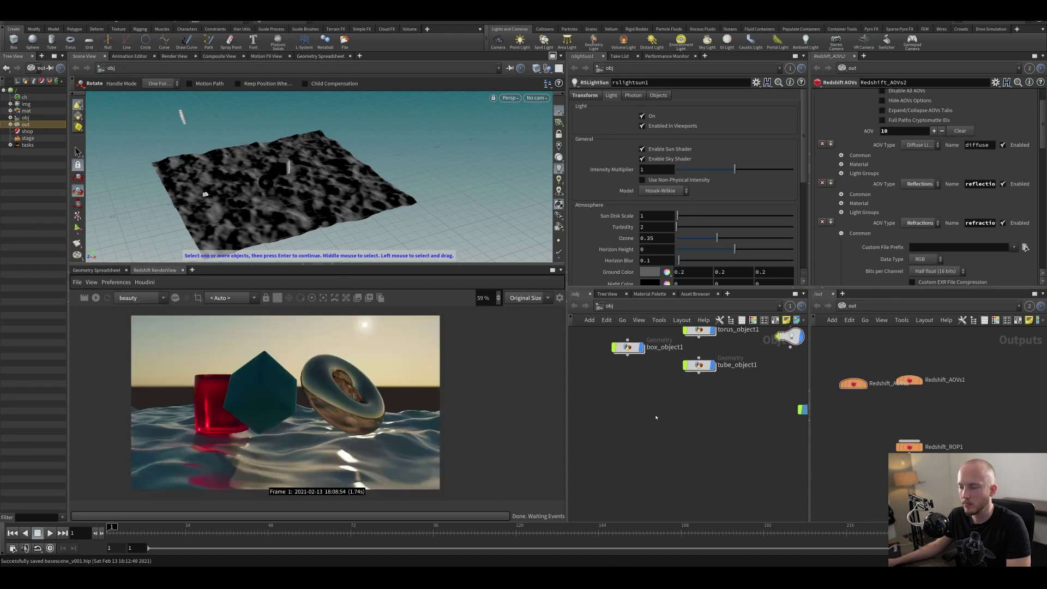
{"action": "key", "text": "Tab"}
{"action": "key", "text": "Escape"}
{"action": "key", "text": "c"}
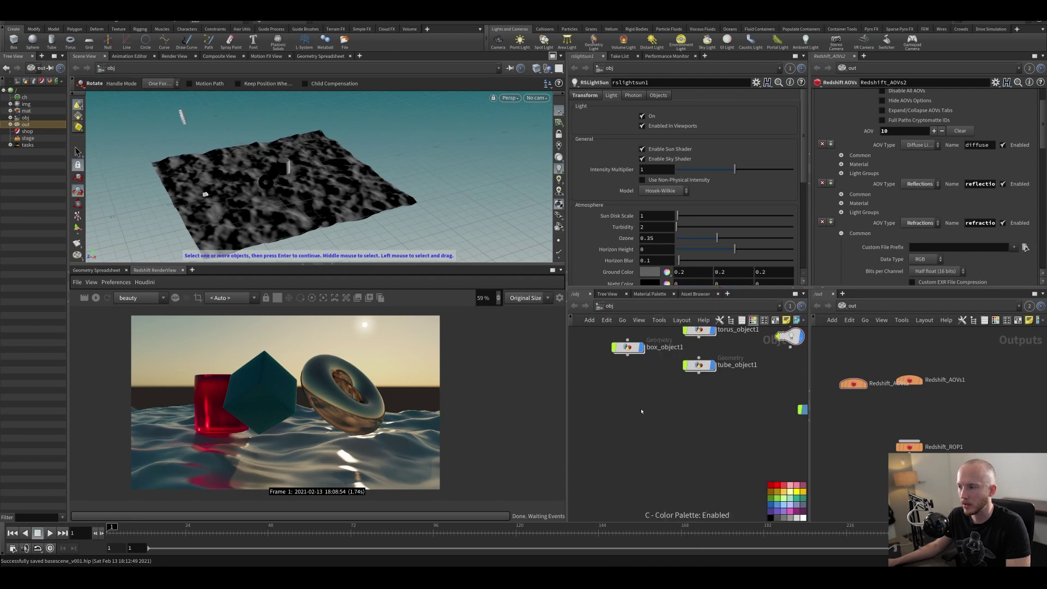
{"action": "key", "text": "Tab"}
{"action": "type", "text": "bo"}
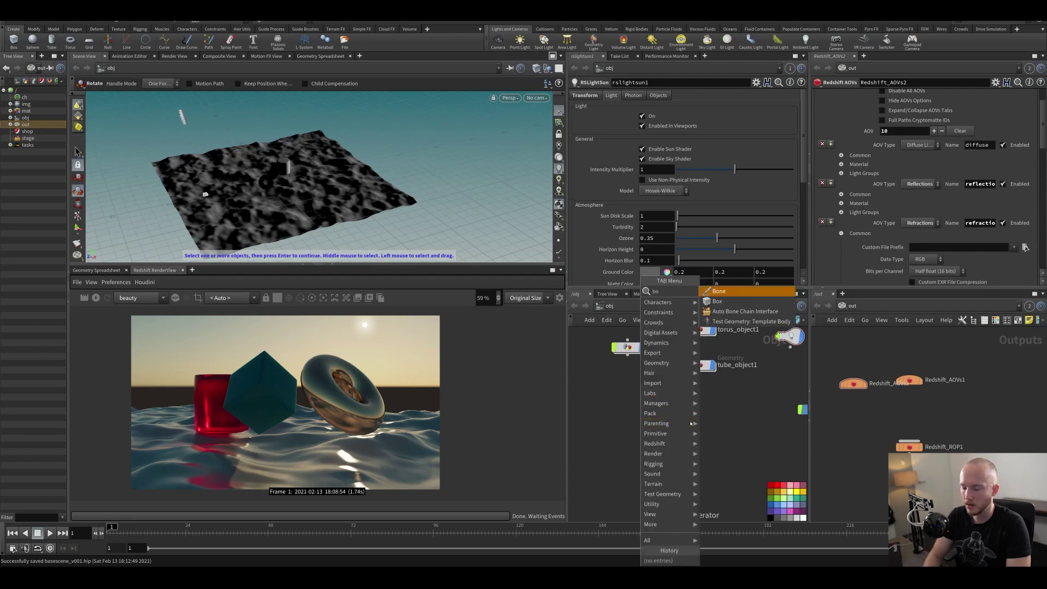
{"action": "type", "text": "x"}
{"action": "key", "text": "Return"}
{"action": "key", "text": "Return"}
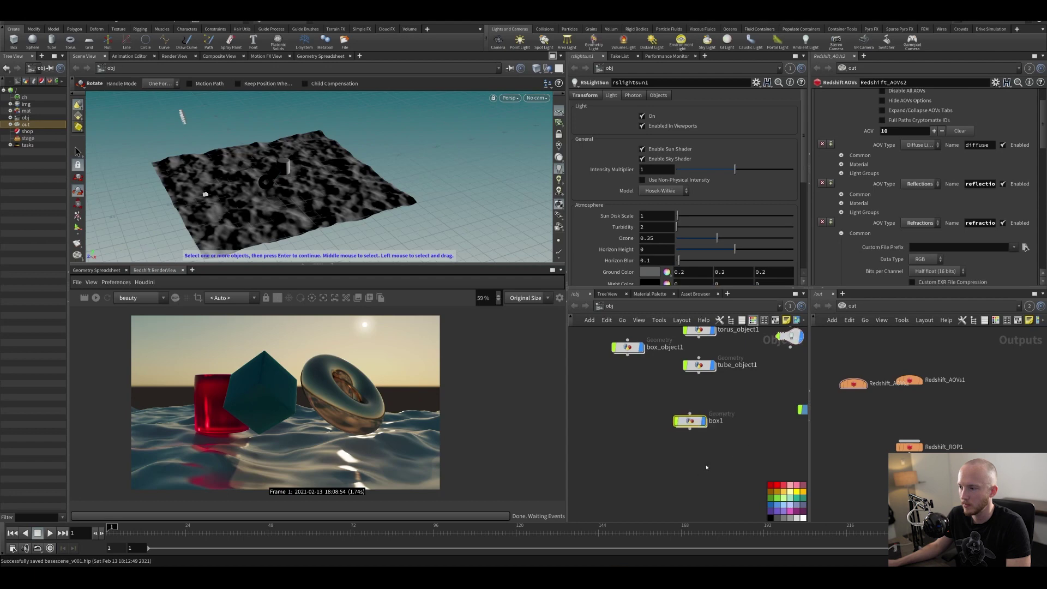
{"action": "double_click", "coordinate": [689, 421]}
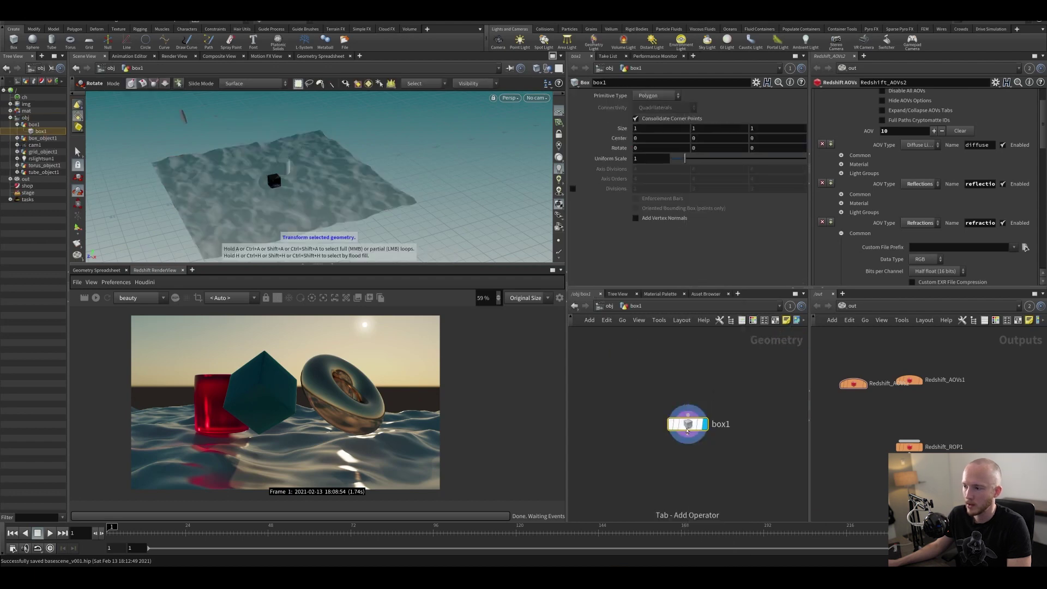
Hide the other objects, frame the new box, select primitives 3-4 and append an Attribute Create node for them.
{"action": "left_click", "coordinate": [549, 69]}
{"action": "left_click", "coordinate": [564, 99]}
{"action": "left_click_drag", "start_coordinate": [397, 167], "coordinate": [321, 204], "text": "alt"}
{"action": "key", "text": "space+g"}
{"action": "key", "text": "s"}
{"action": "left_click", "coordinate": [334, 201]}
{"action": "key", "text": "Tab"}
{"action": "mouse_move", "coordinate": [359, 196]}
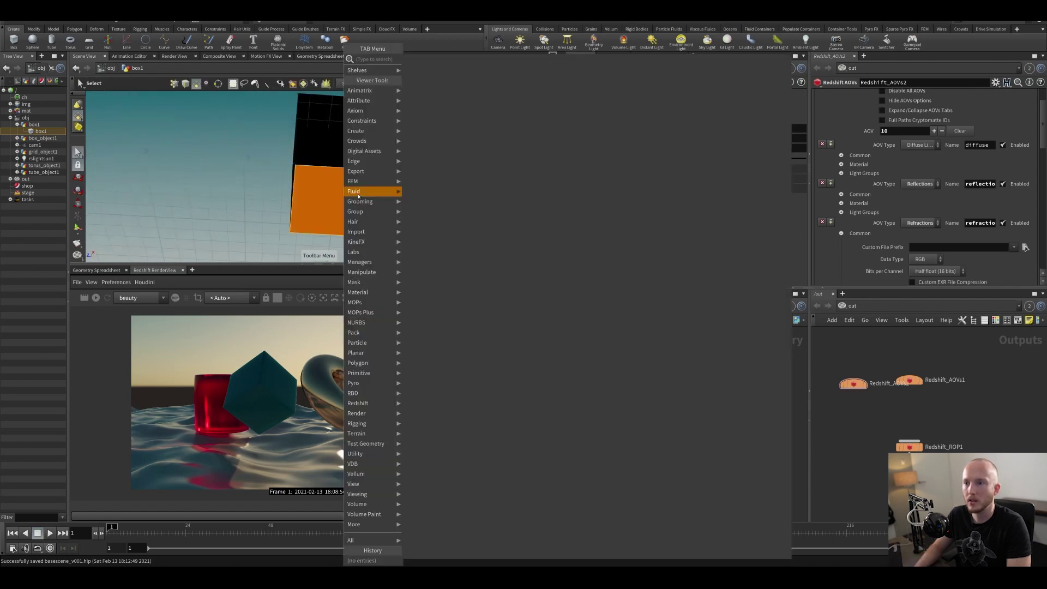
{"action": "type", "text": "attribute cr"}
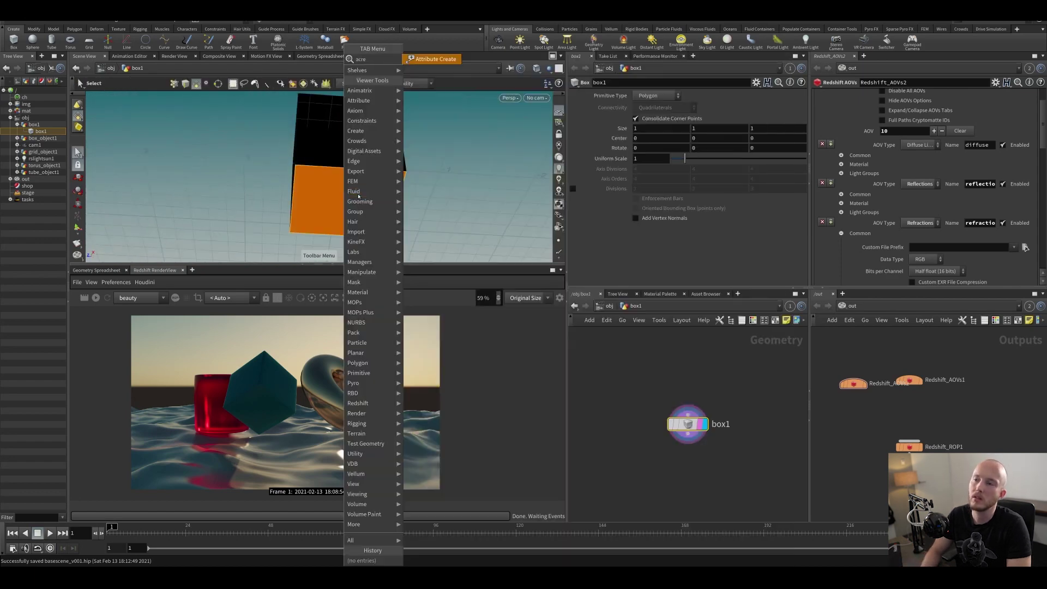
{"action": "key", "text": "Return"}
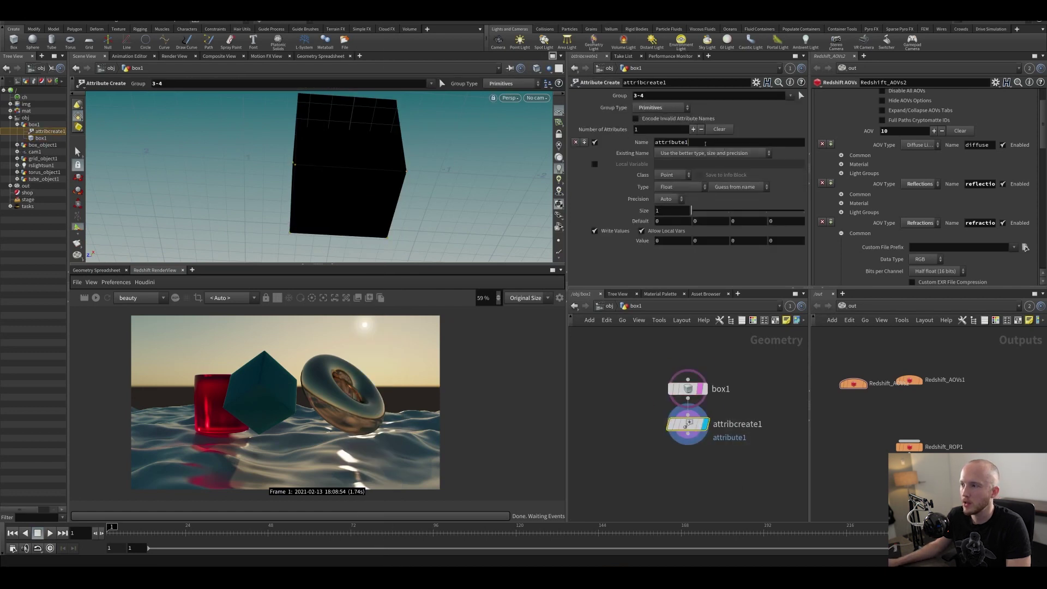
Name the new attribute cheese, set its first value to 1 and check the points in the Geometry Spreadsheet.
{"action": "double_click", "coordinate": [705, 144]}
{"action": "type", "text": "cheese"}
{"action": "key", "text": "Return"}
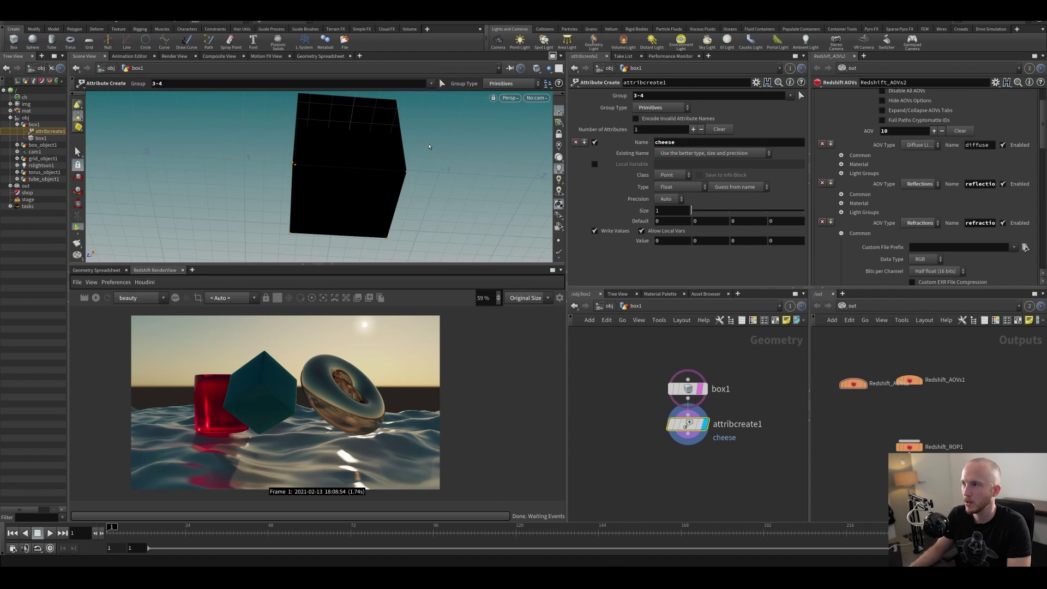
{"action": "left_click", "coordinate": [109, 271]}
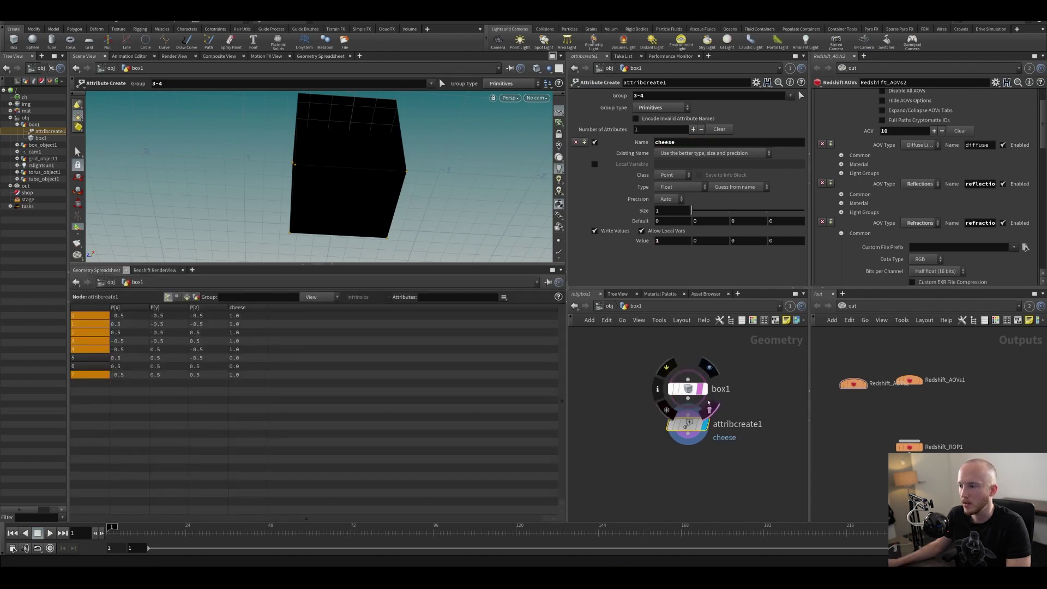
{"action": "scroll", "coordinate": [646, 450], "scroll_direction": "down", "scroll_amount": 3}
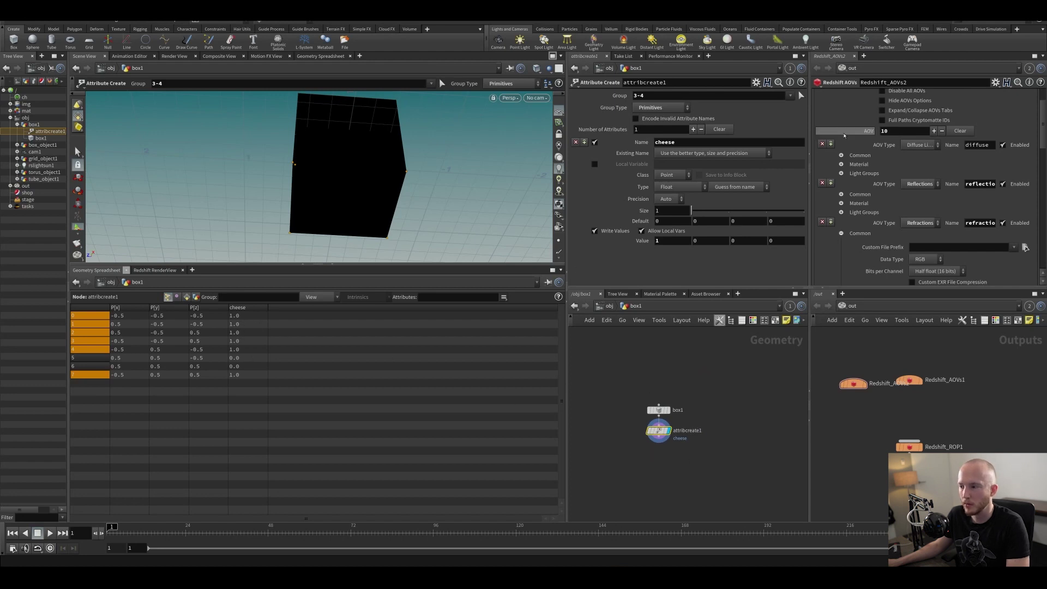
Reselect the Attribute Create group so the attribute applies only to primitive 1 of the box.
{"action": "left_click", "coordinate": [800, 96]}
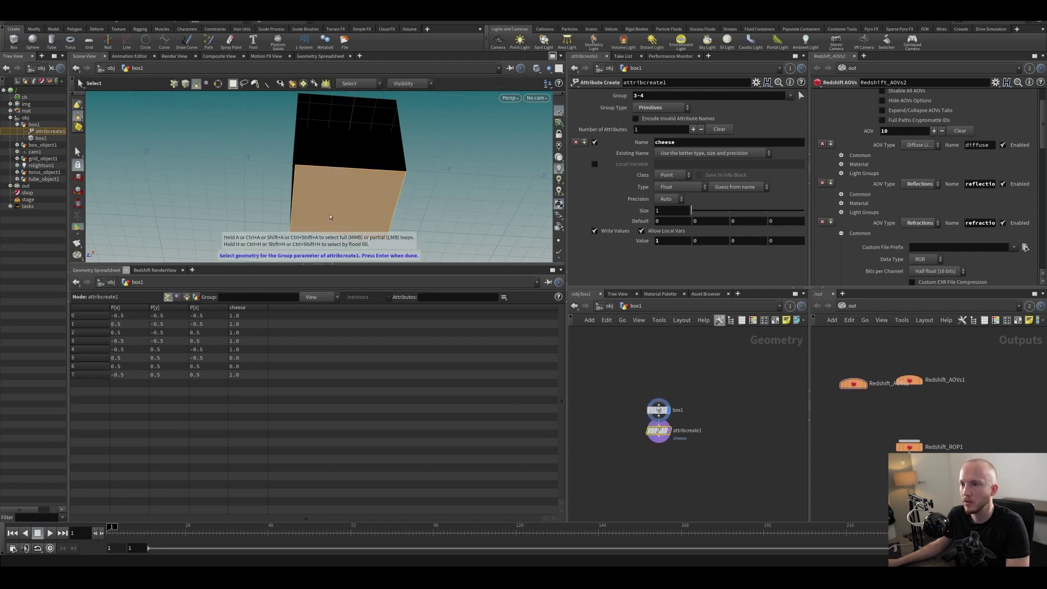
{"action": "left_click_drag", "start_coordinate": [479, 186], "coordinate": [565, 324], "text": "alt"}
{"action": "left_click", "coordinate": [337, 166]}
{"action": "key", "text": "Return"}
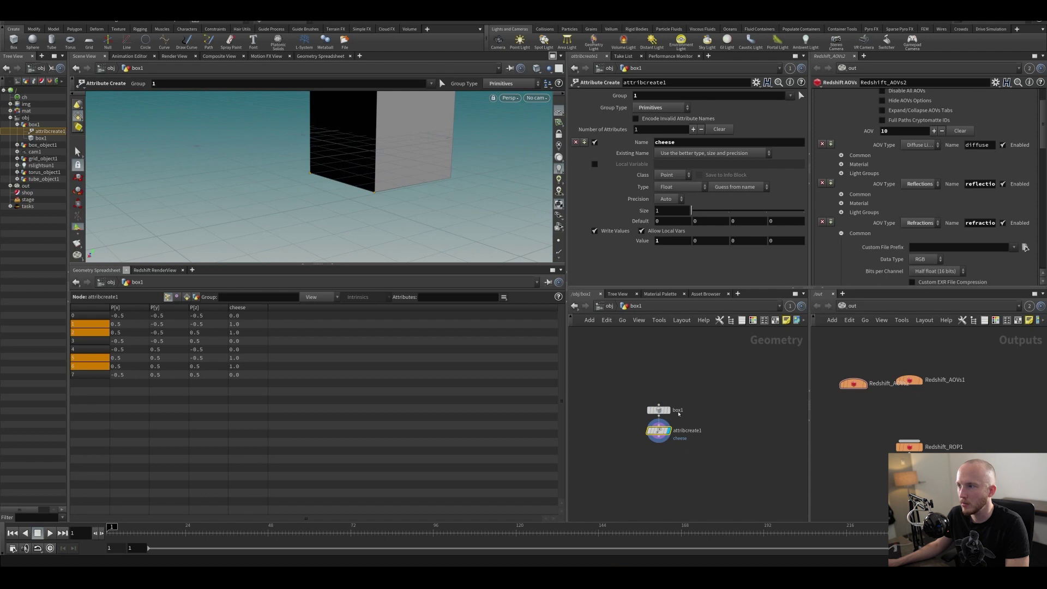
Go to the mat context and examine the shader network and settings inside the fluid material builder.
{"action": "key", "text": "u"}
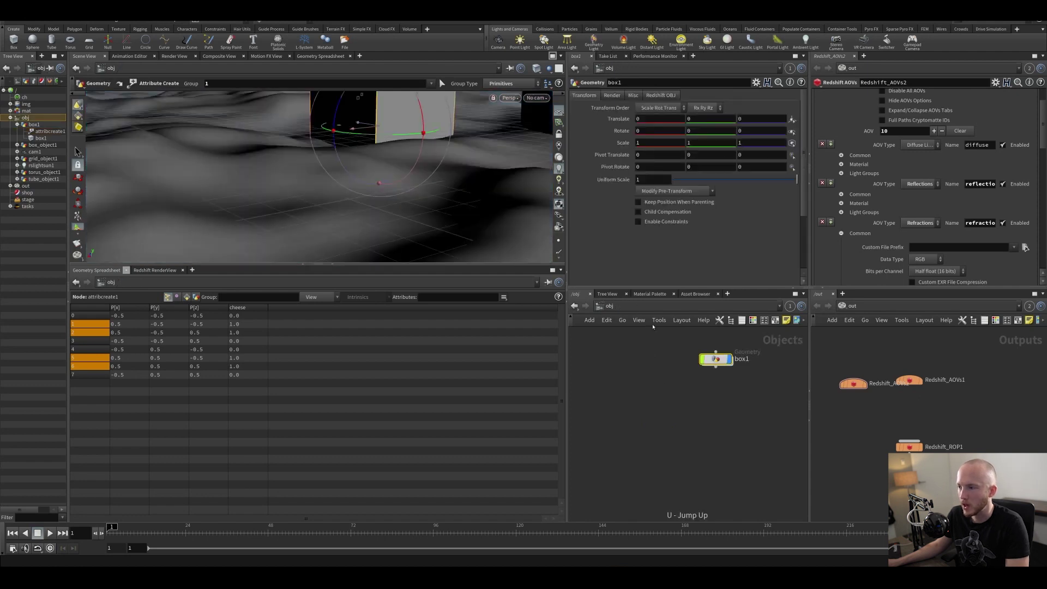
{"action": "key", "text": "u"}
{"action": "left_click", "coordinate": [657, 345]}
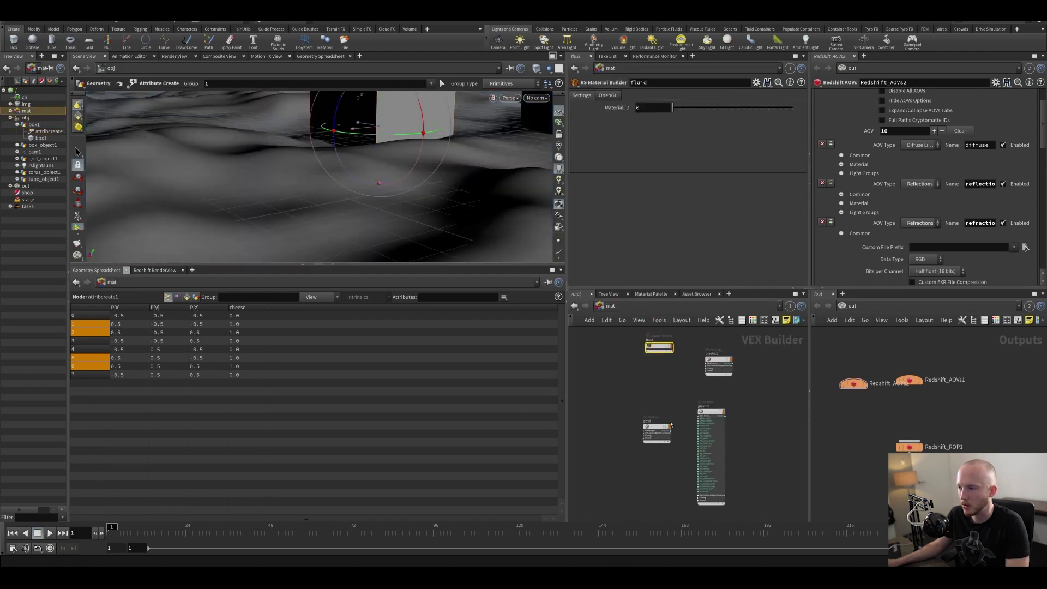
{"action": "scroll", "coordinate": [656, 355], "scroll_direction": "up", "scroll_amount": 3}
{"action": "middle_click_drag", "start_coordinate": [655, 355], "coordinate": [663, 459]}
{"action": "double_click", "coordinate": [646, 419]}
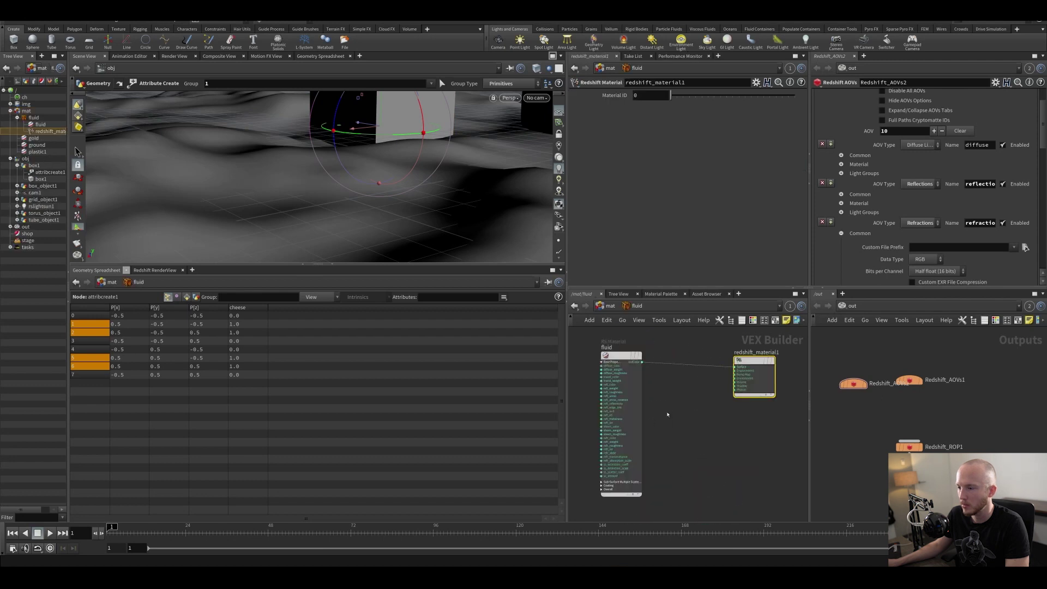
{"action": "left_click", "coordinate": [621, 411]}
{"action": "middle_click_drag", "start_coordinate": [665, 410], "coordinate": [716, 380]}
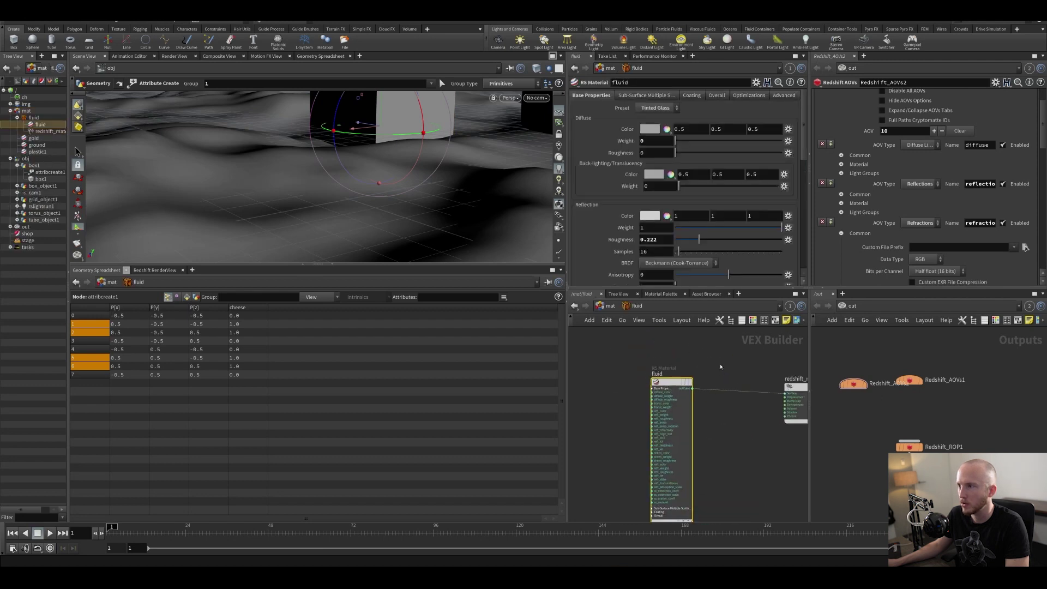
{"action": "key", "text": "u"}
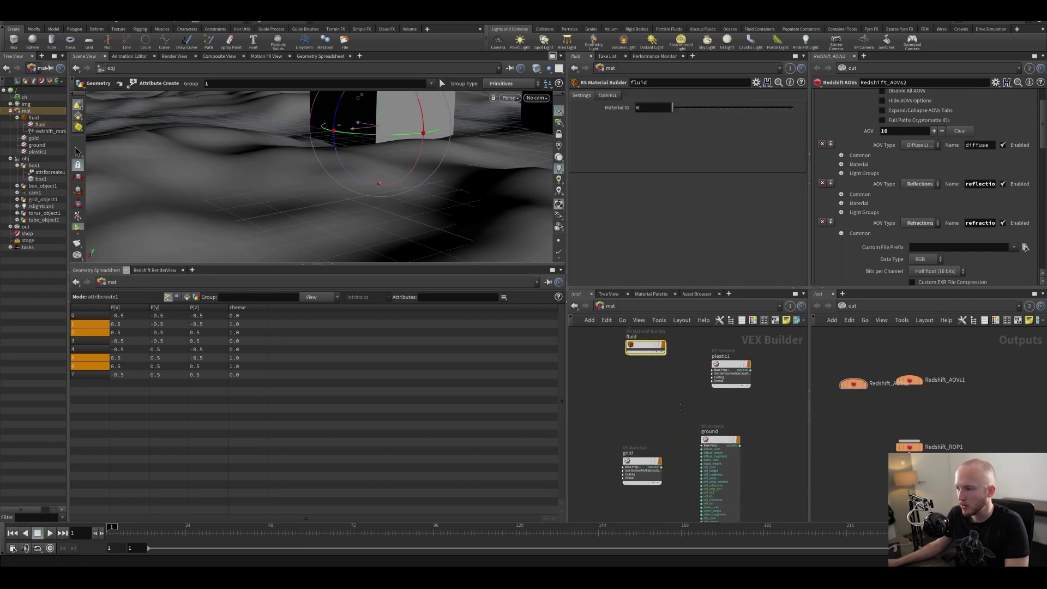
Open the gold material assigned to box_object1 and rename it box.
{"action": "key", "text": "u"}
{"action": "double_click", "coordinate": [628, 327]}
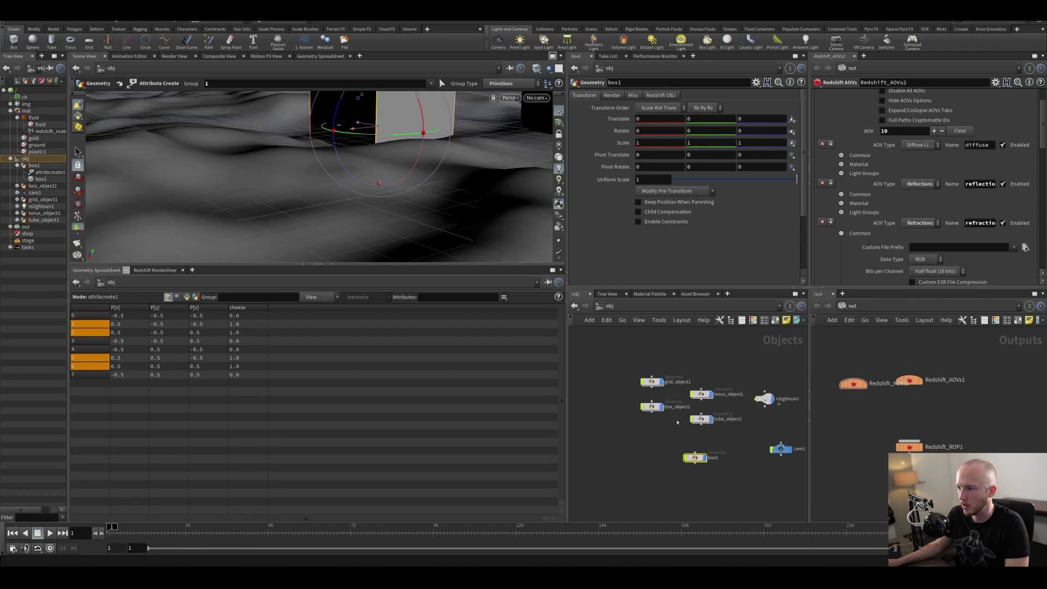
{"action": "scroll", "coordinate": [678, 422], "scroll_direction": "up", "scroll_amount": 2}
{"action": "left_click", "coordinate": [649, 404]}
{"action": "left_click", "coordinate": [614, 95]}
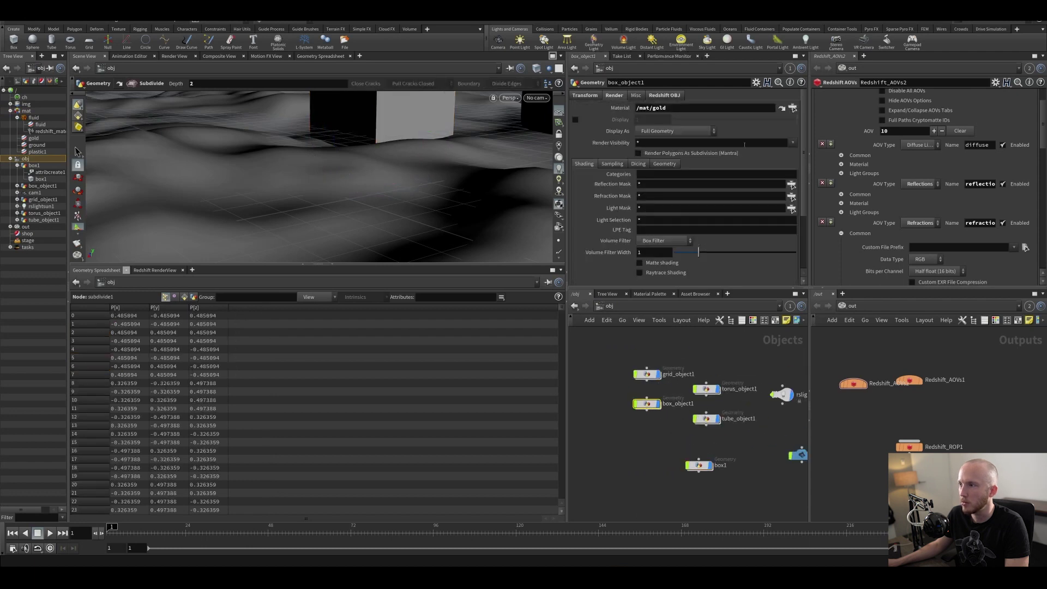
{"action": "left_click", "coordinate": [791, 109]}
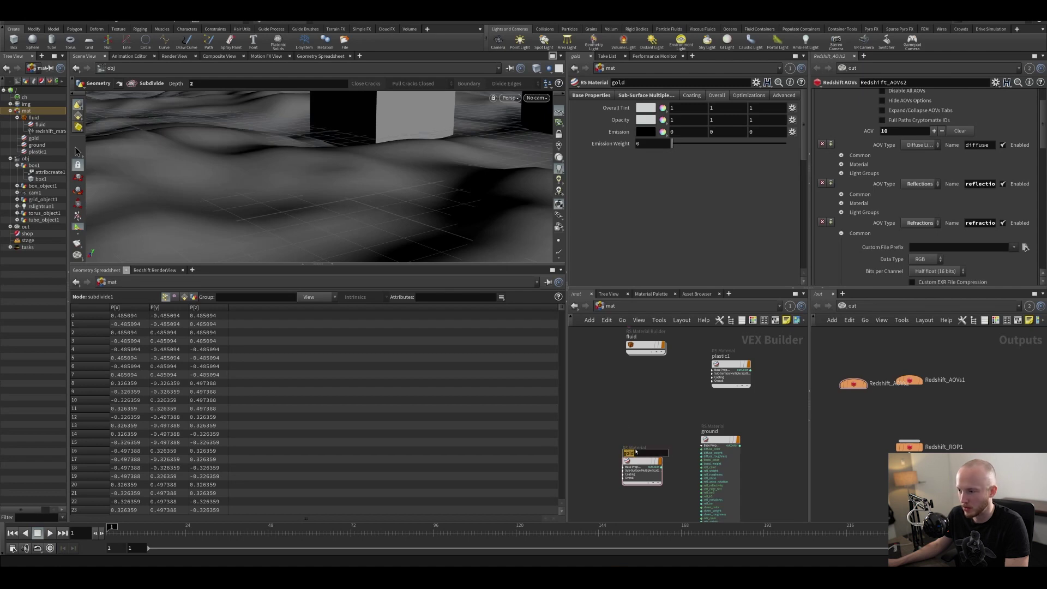
{"action": "type", "text": "box"}
{"action": "key", "text": "Return"}
Cut the box material out of the mat network and add an RS Material Builder in its place.
{"action": "left_click_drag", "start_coordinate": [592, 456], "coordinate": [643, 494]}
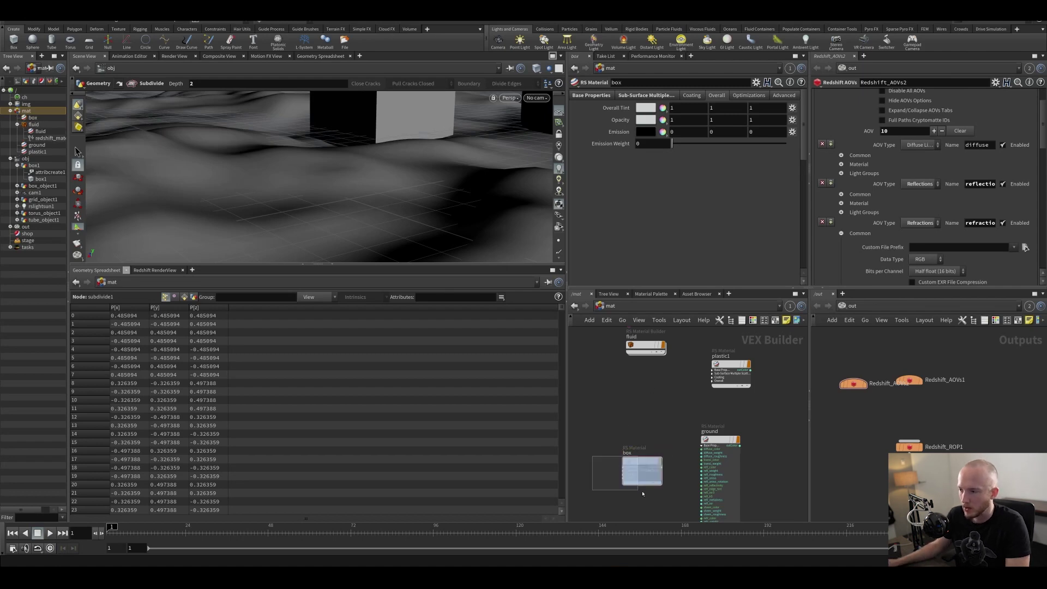
{"action": "key", "text": "ctrl+x"}
{"action": "key", "text": "Tab"}
{"action": "type", "text": "mate"}
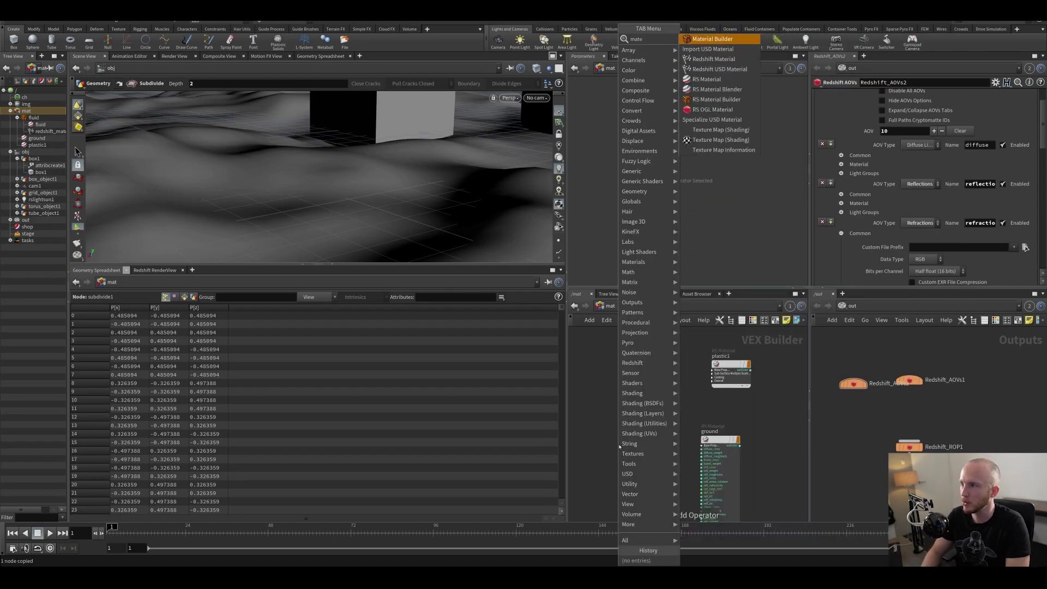
{"action": "key", "text": "Down"}
{"action": "key", "text": "Down"}
{"action": "key", "text": "Down"}
{"action": "key", "text": "Down"}
{"action": "key", "text": "Down"}
{"action": "key", "text": "Down"}
{"action": "key", "text": "Return"}
{"action": "left_click", "coordinate": [640, 420]}
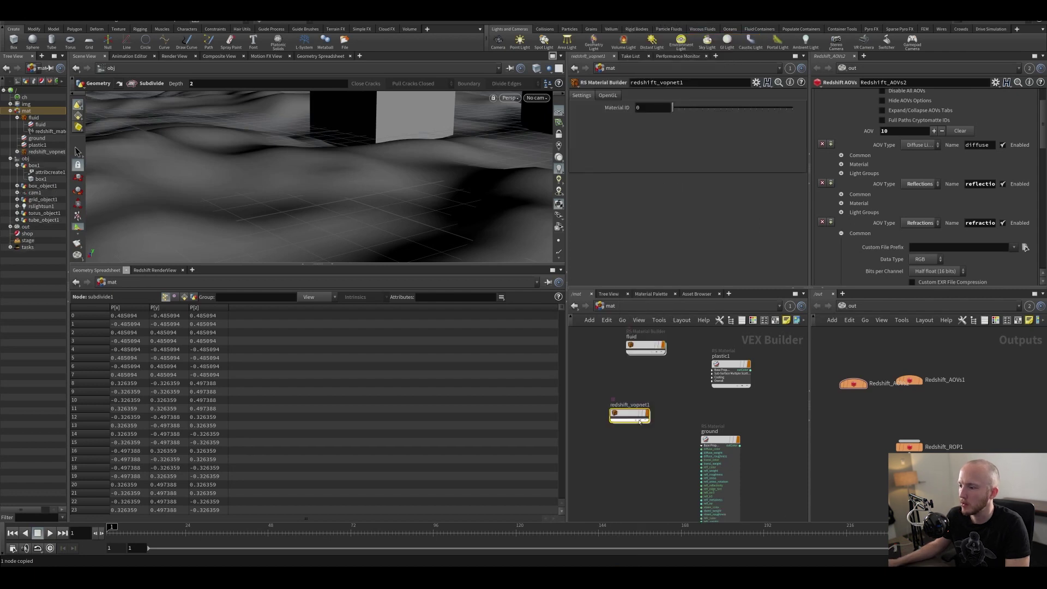
Replace the default Material1 inside the new builder with the cut box material and connect its outColor to redshift_material1's surface input.
{"action": "double_click", "coordinate": [639, 417]}
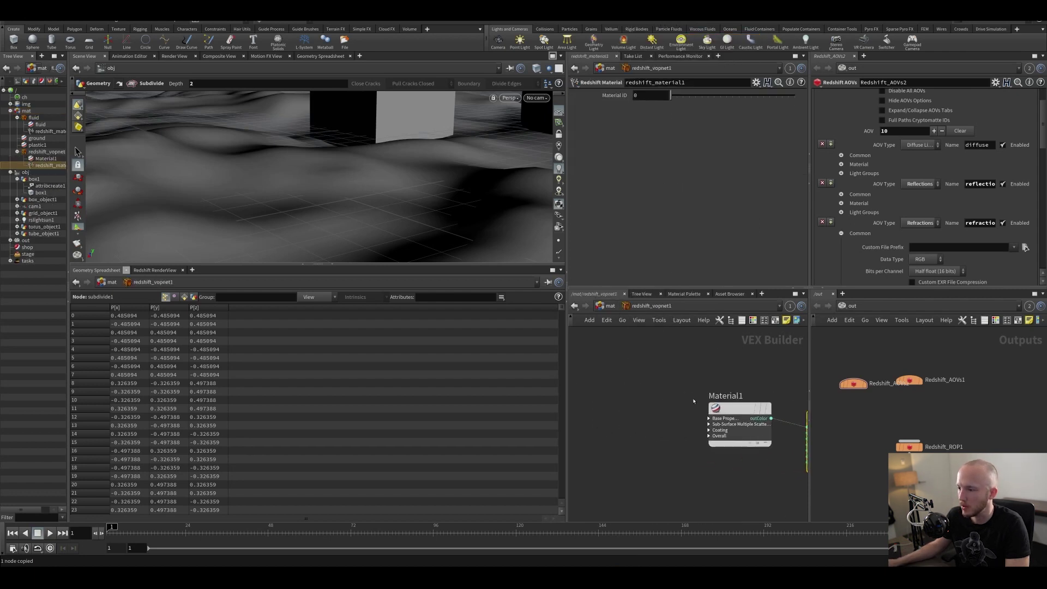
{"action": "left_click", "coordinate": [736, 410]}
{"action": "key", "text": "Delete"}
{"action": "key", "text": "ctrl+v"}
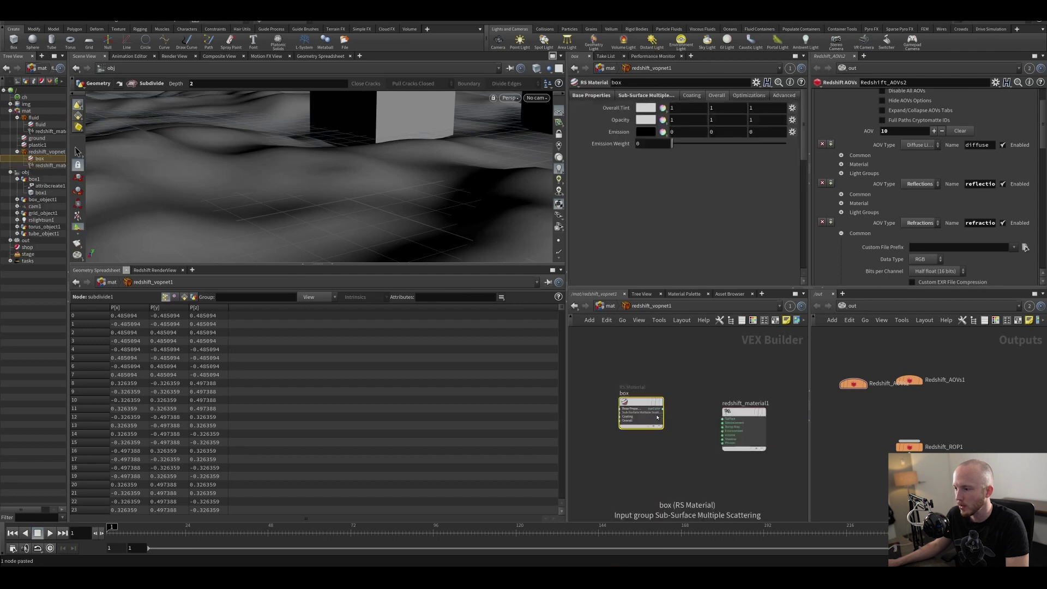
{"action": "left_click_drag", "start_coordinate": [662, 409], "coordinate": [738, 418]}
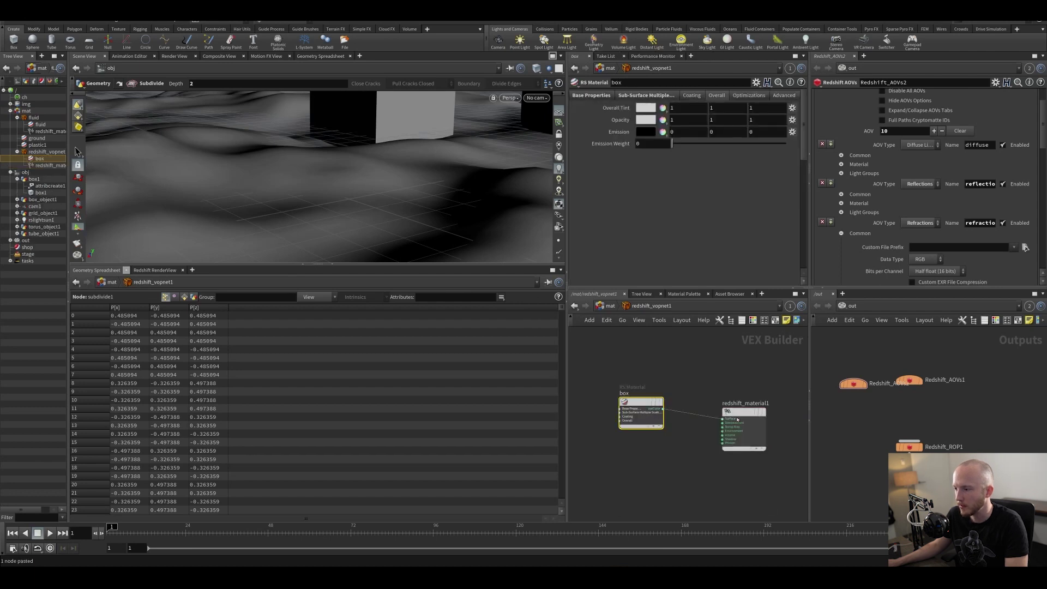
Assign the new material builder to box_object1 and rename the builder box.
{"action": "left_click", "coordinate": [879, 309]}
{"action": "left_click", "coordinate": [879, 352]}
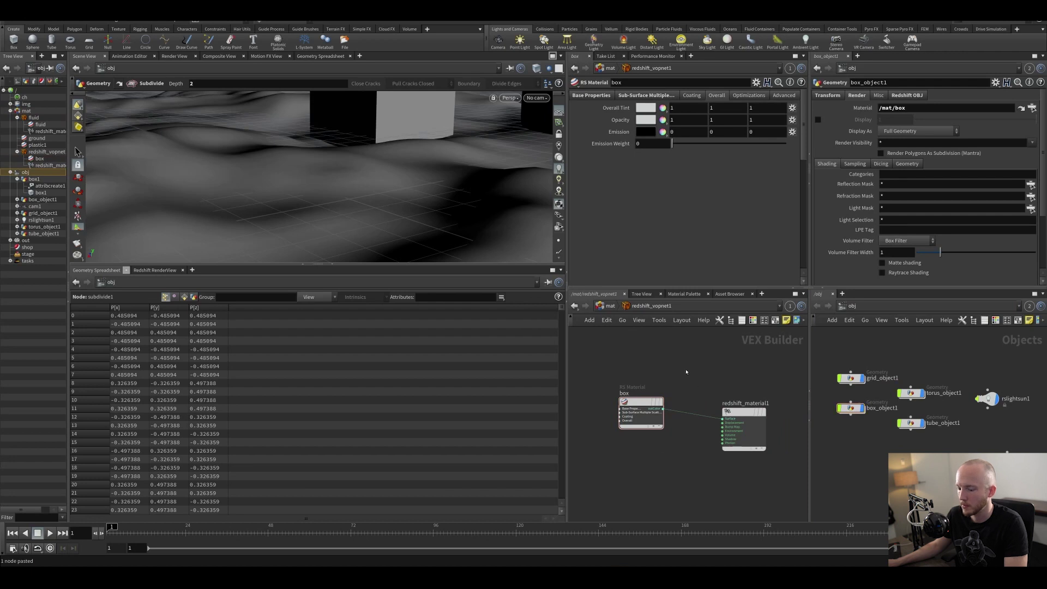
{"action": "key", "text": "u"}
{"action": "left_click_drag", "start_coordinate": [641, 413], "coordinate": [910, 109]}
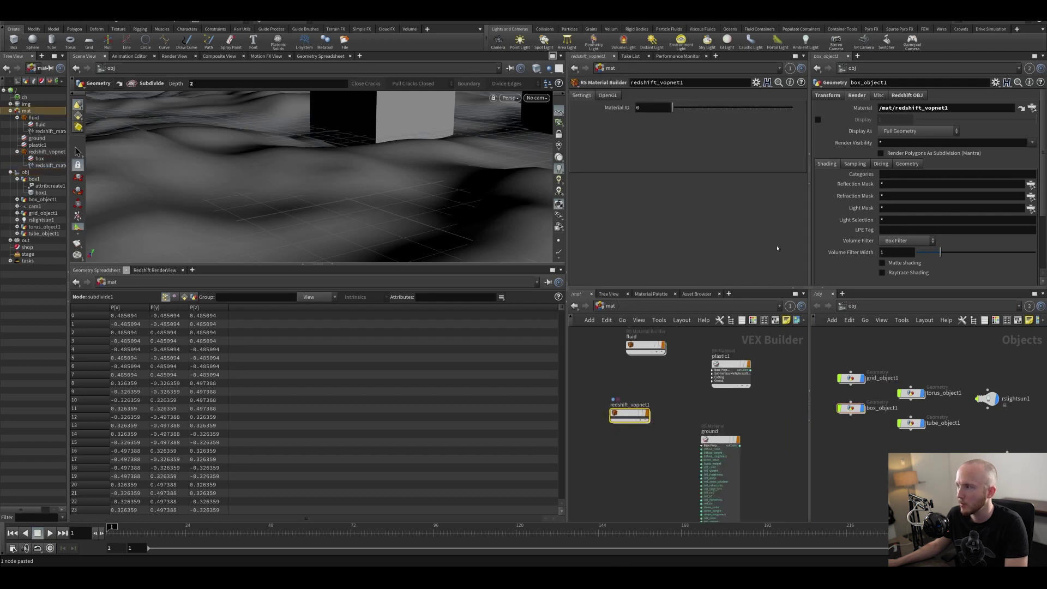
{"action": "double_click", "coordinate": [632, 405]}
{"action": "type", "text": "box"}
{"action": "key", "text": "Return"}
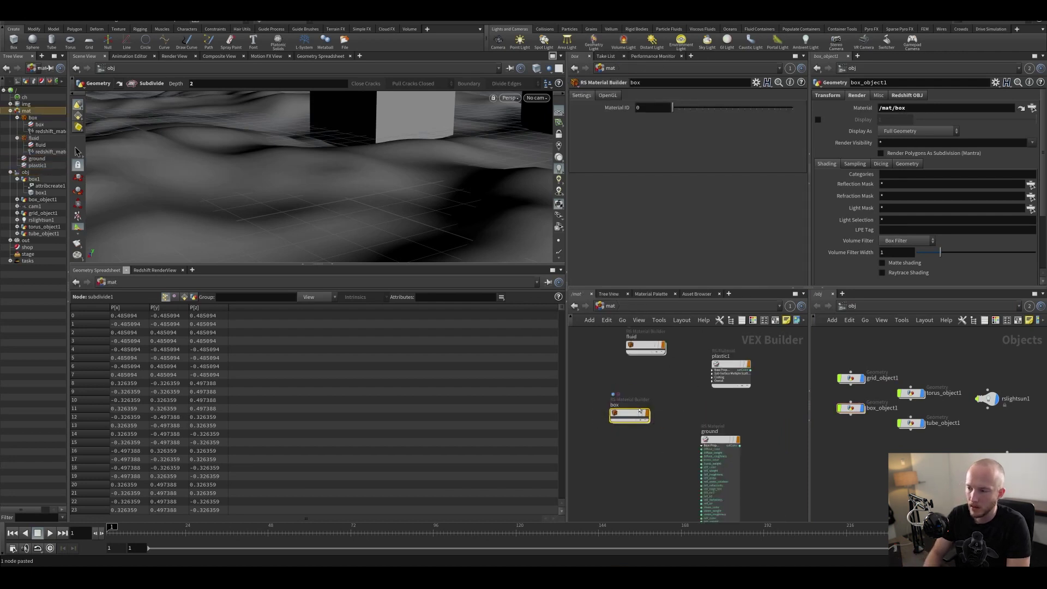
Inside the box builder, add an RS Store Scalar To AOV node between the box material and redshift_material1.
{"action": "double_click", "coordinate": [629, 414]}
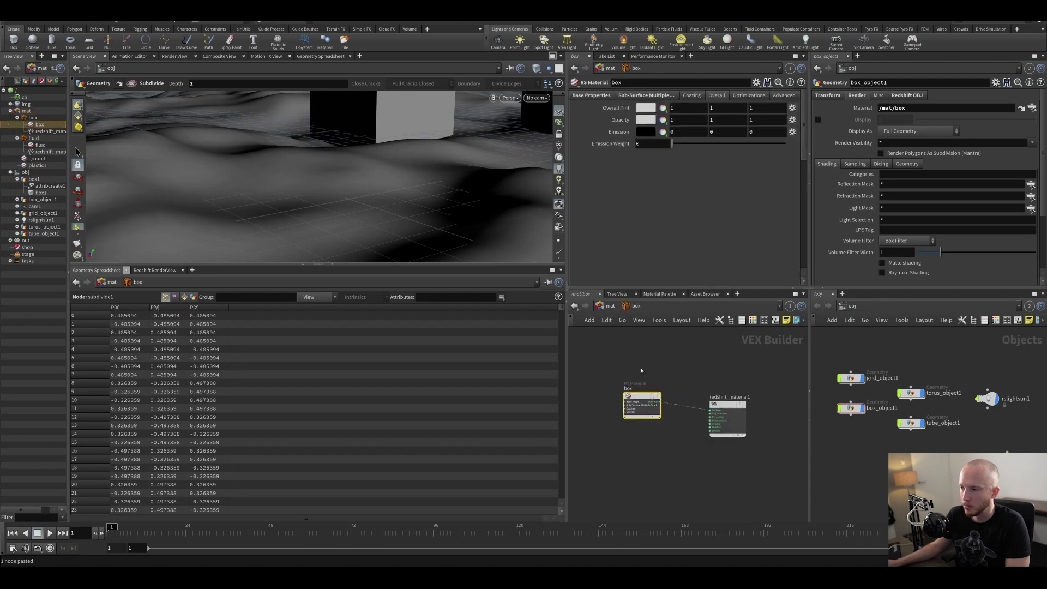
{"action": "key", "text": "Tab"}
{"action": "type", "text": "saov"}
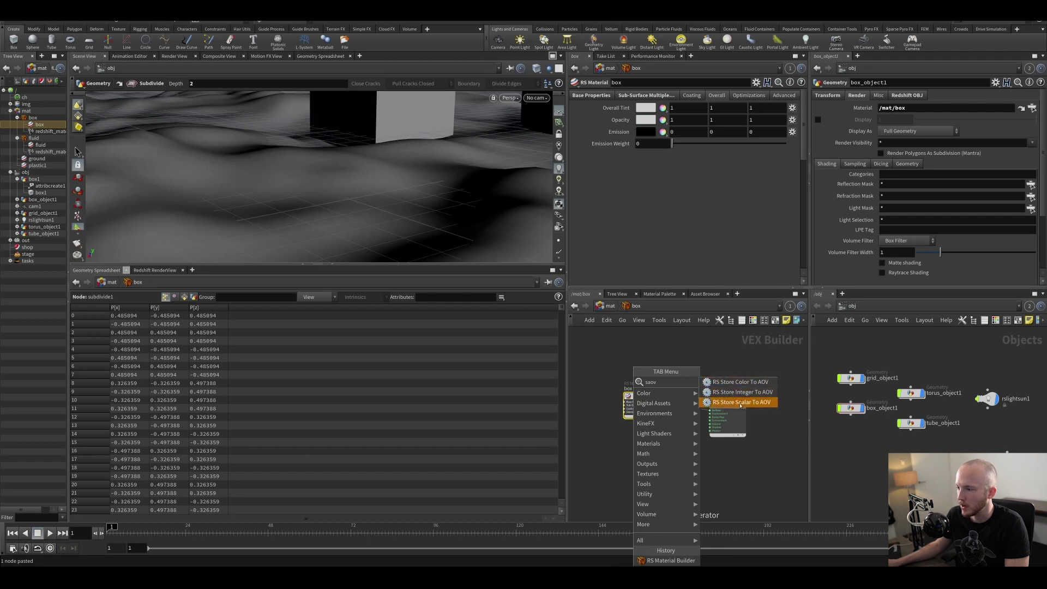
{"action": "left_click", "coordinate": [741, 402]}
{"action": "left_click", "coordinate": [668, 376]}
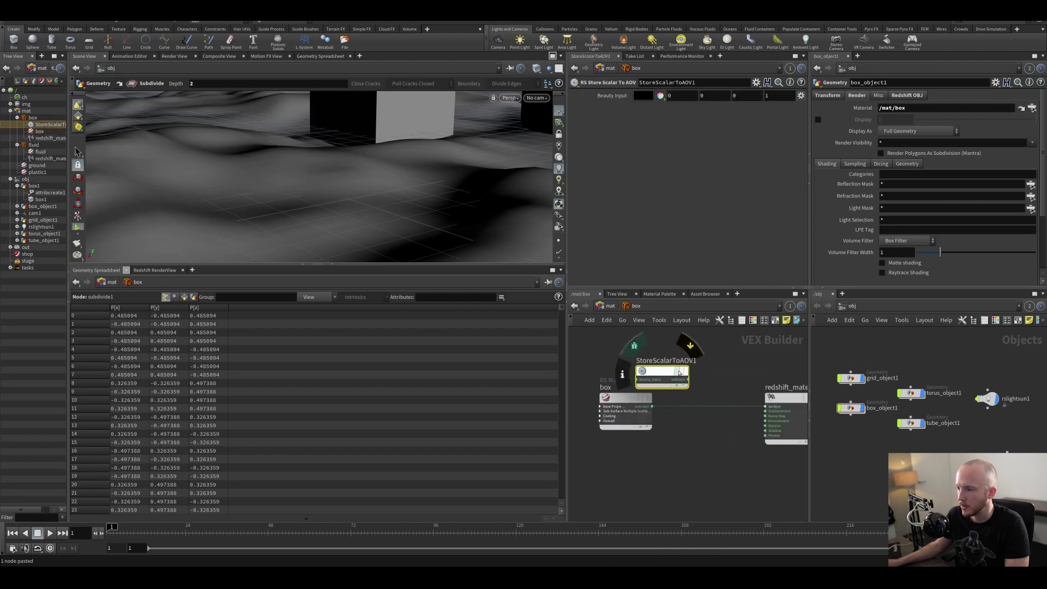
{"action": "left_click_drag", "start_coordinate": [679, 372], "coordinate": [742, 403]}
{"action": "key", "text": "Tab"}
{"action": "type", "text": "att"}
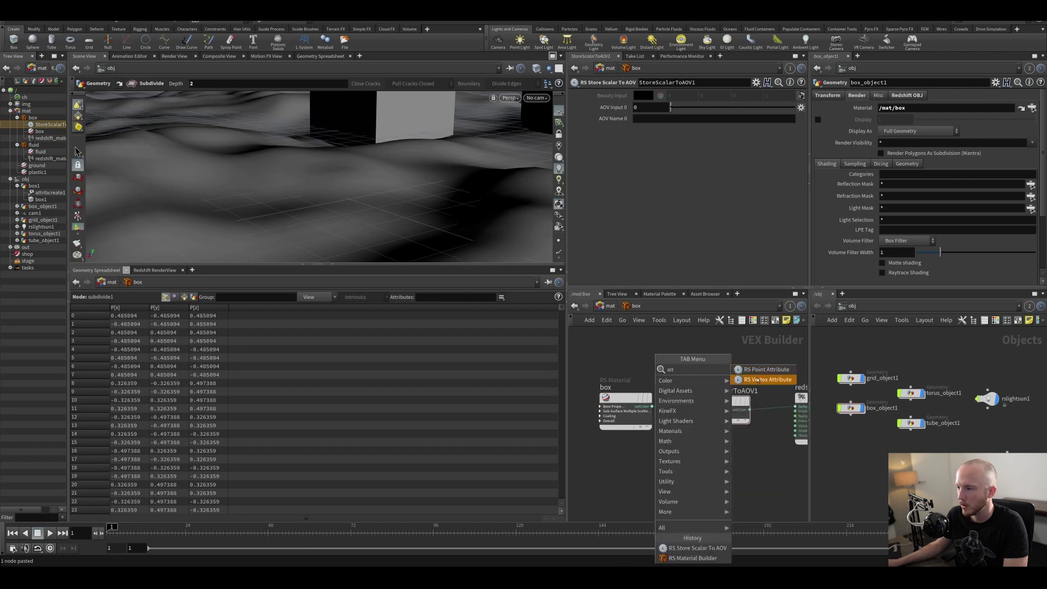
{"action": "key", "text": "Escape"}
{"action": "key", "text": "Tab"}
{"action": "key", "text": "Escape"}
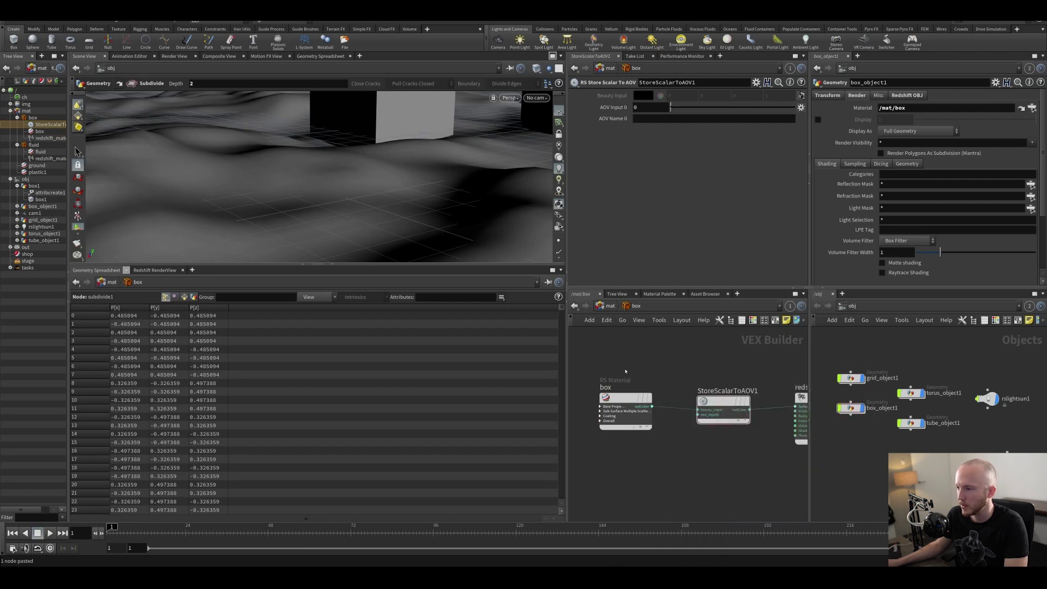
Add an RS Point Attribute node and connect its scalar output to the first AOV input of StoreScalarToAOV1.
{"action": "key", "text": "Tab"}
{"action": "left_click", "coordinate": [779, 361]}
{"action": "left_click", "coordinate": [628, 354]}
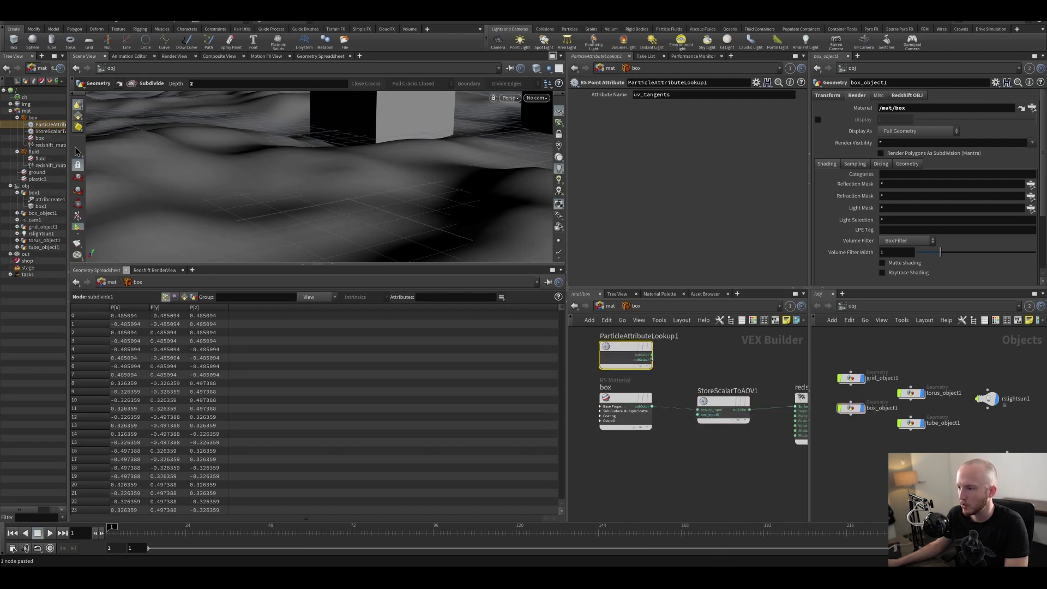
{"action": "left_click", "coordinate": [650, 359]}
{"action": "left_click", "coordinate": [699, 414]}
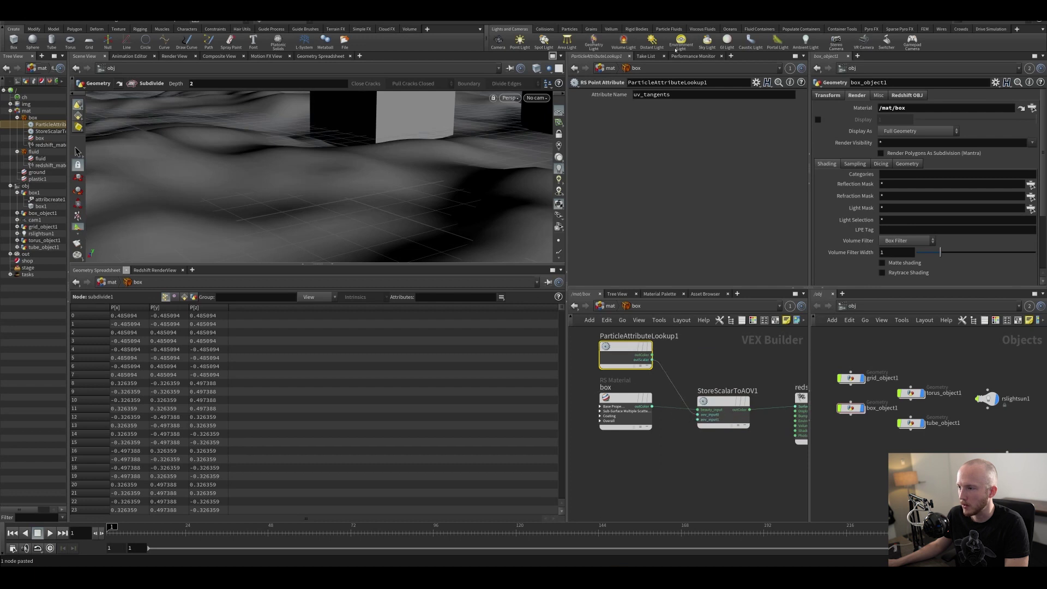
Set the point attribute's name to cheese and AOV Name 0 on StoreScalarToAOV1 to cheese.
{"action": "left_click_drag", "start_coordinate": [661, 96], "coordinate": [515, 92]}
{"action": "type", "text": "cheese"}
{"action": "key", "text": "Return"}
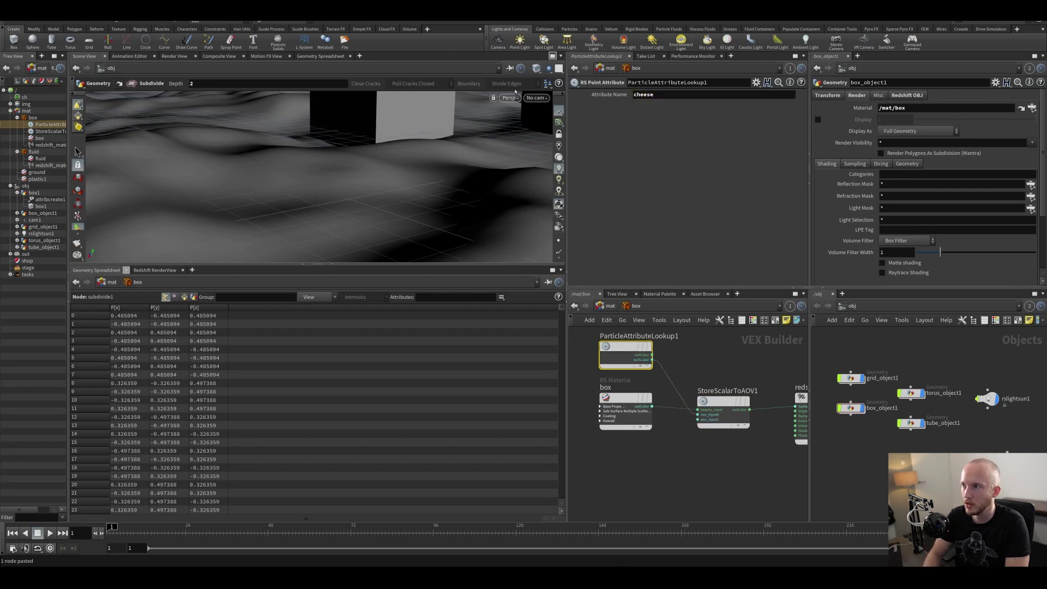
{"action": "left_click", "coordinate": [723, 403]}
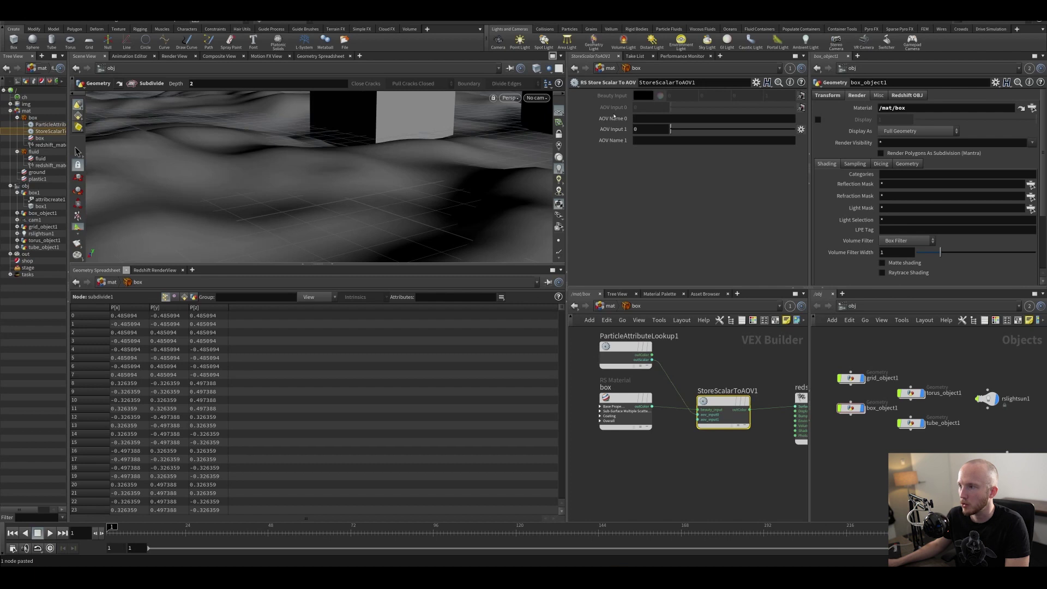
{"action": "type", "text": "cheese"}
{"action": "key", "text": "Return"}
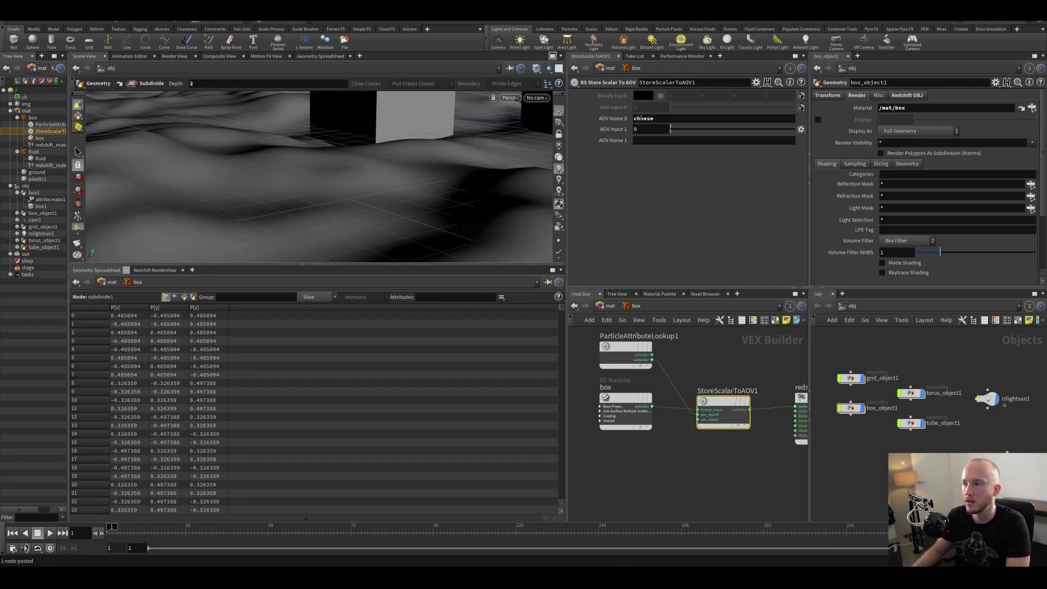
In the out context, set the last AOV of Redshift_AOVs1 to type Custom and name it cheese.
{"action": "left_click", "coordinate": [913, 308]}
{"action": "left_click", "coordinate": [928, 364]}
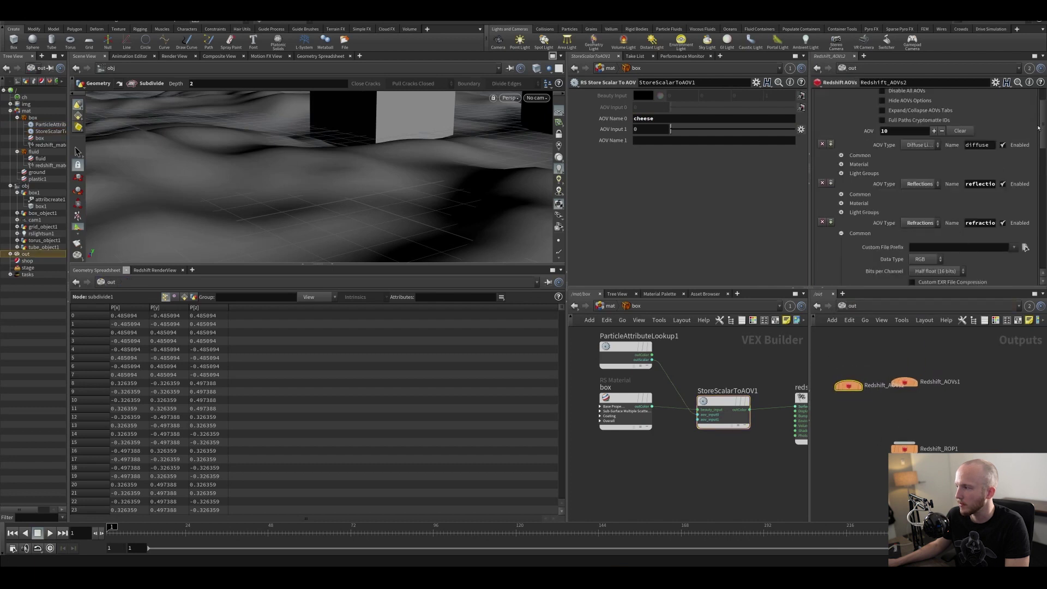
{"action": "left_click_drag", "start_coordinate": [1039, 128], "coordinate": [1043, 249]}
{"action": "left_click", "coordinate": [939, 247]}
{"action": "scroll", "coordinate": [949, 355], "scroll_direction": "down", "scroll_amount": 5}
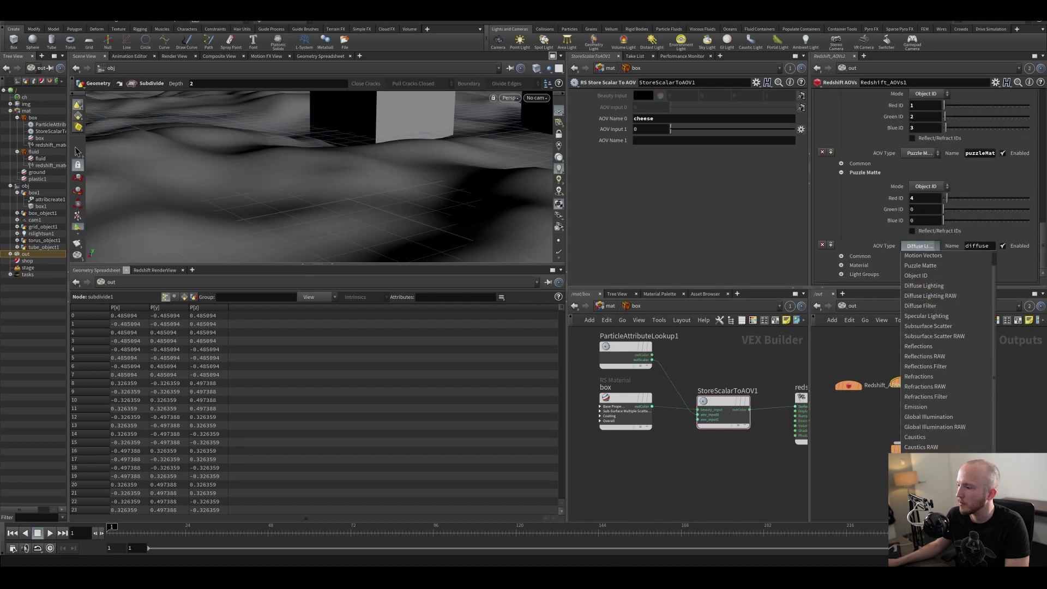
{"action": "left_click", "coordinate": [949, 525]}
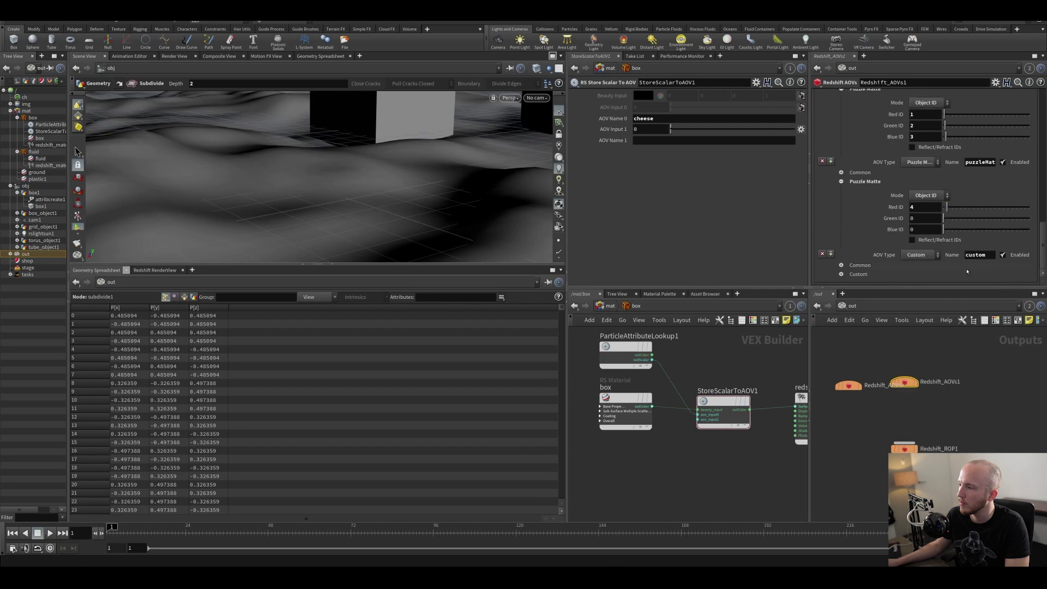
{"action": "double_click", "coordinate": [986, 255]}
{"action": "type", "text": "cheese"}
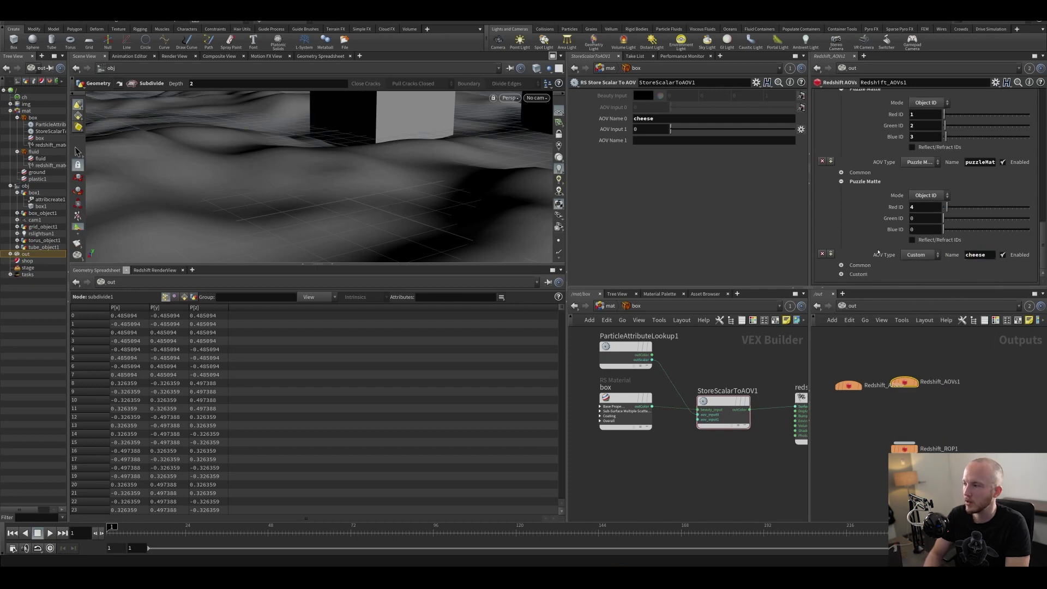
Go to the obj context and select a patch of primitives on the cube's underside inside box_object1.
{"action": "left_click", "coordinate": [607, 308]}
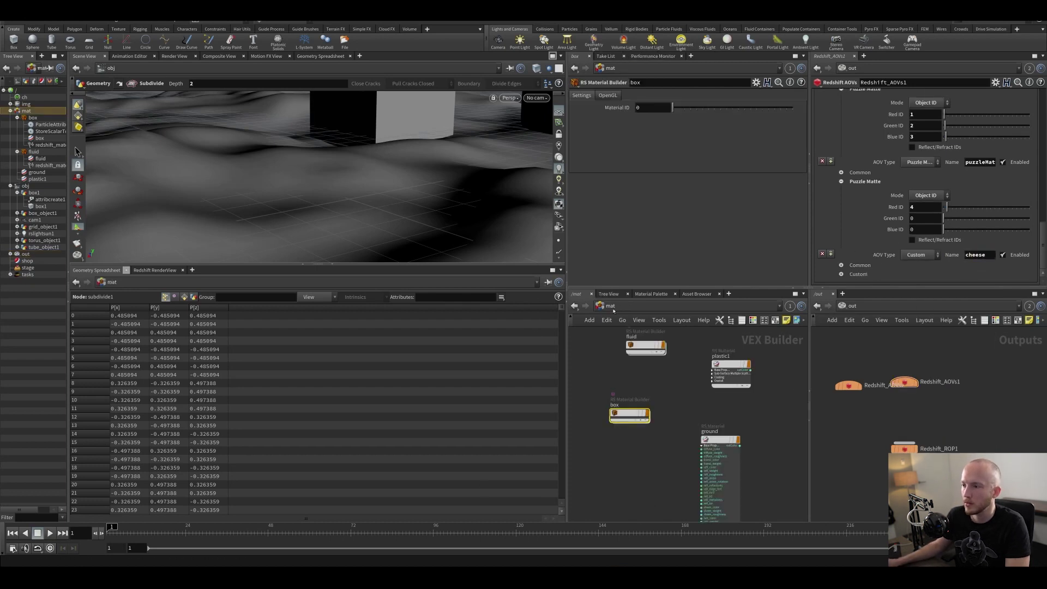
{"action": "left_click", "coordinate": [622, 320]}
{"action": "left_click", "coordinate": [644, 350]}
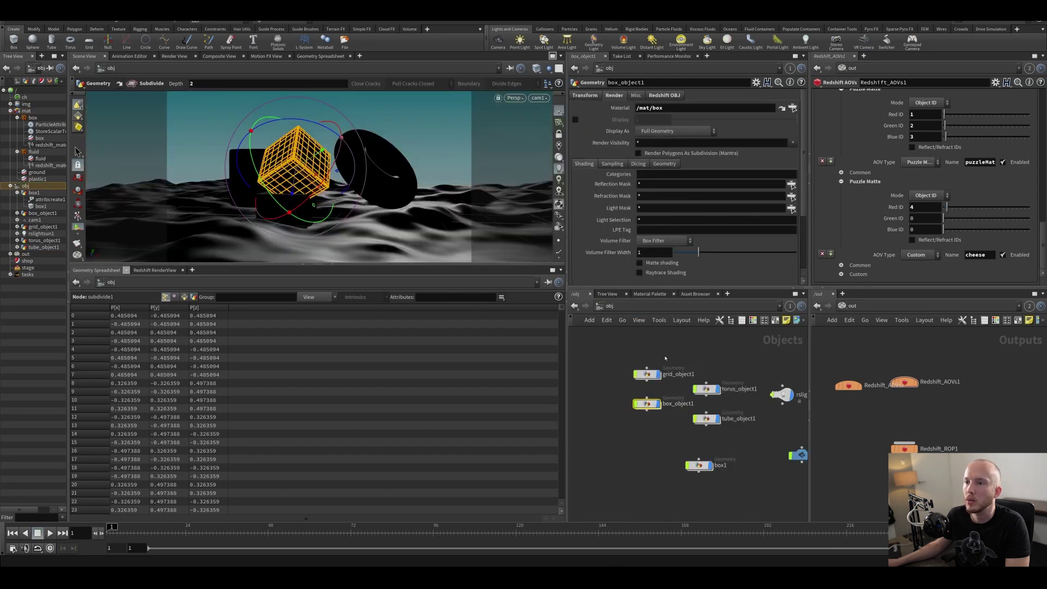
{"action": "double_click", "coordinate": [644, 405]}
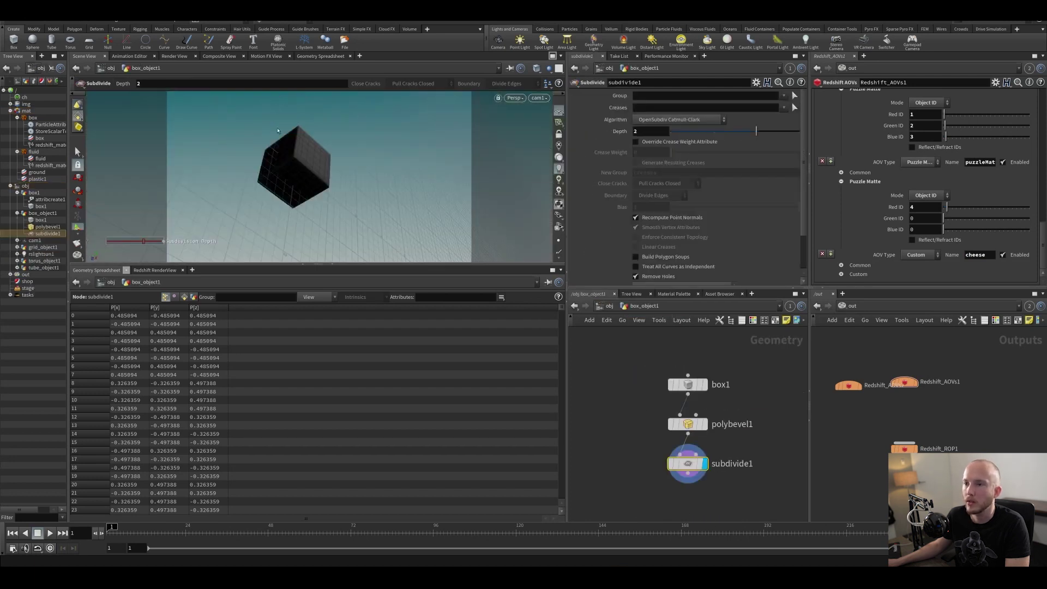
{"action": "key", "text": "s"}
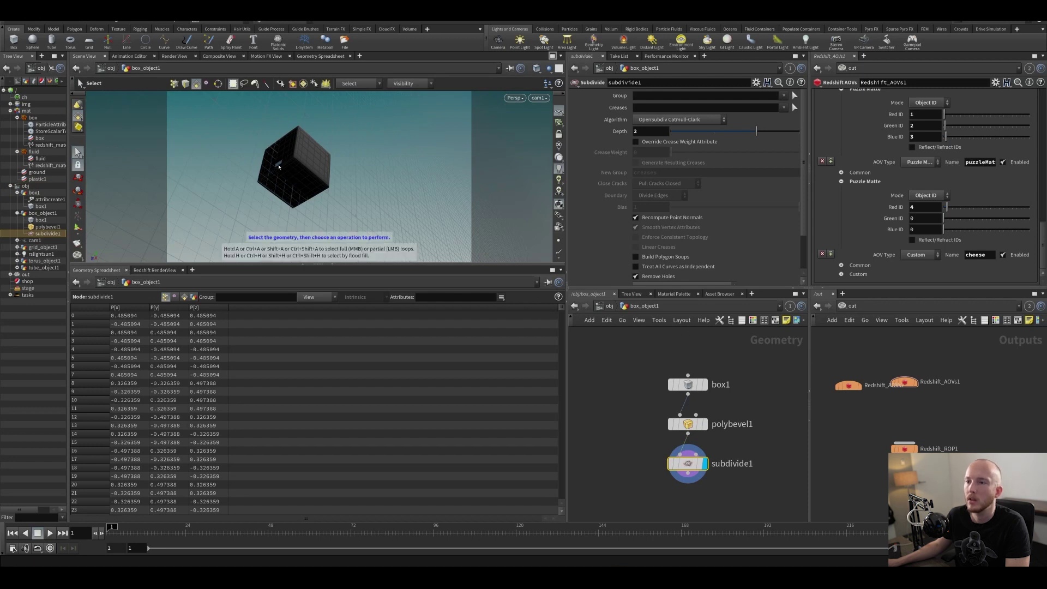
{"action": "left_click_drag", "start_coordinate": [279, 167], "coordinate": [311, 190]}
{"action": "key", "text": "u"}
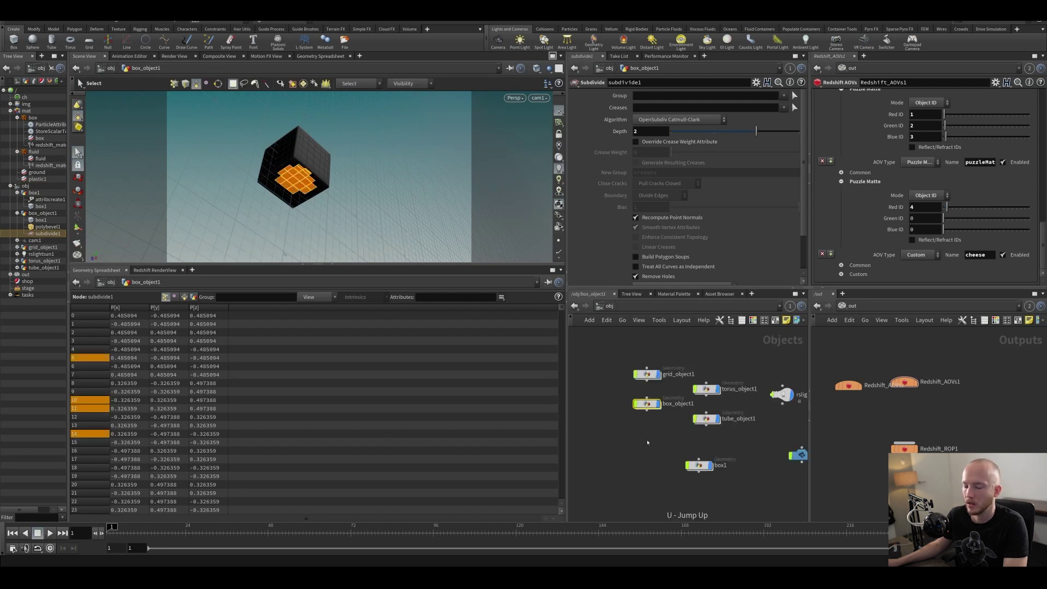
Cut the attribcreate1 node out of the box1 object and delete box1 from the scene.
{"action": "left_click", "coordinate": [696, 468]}
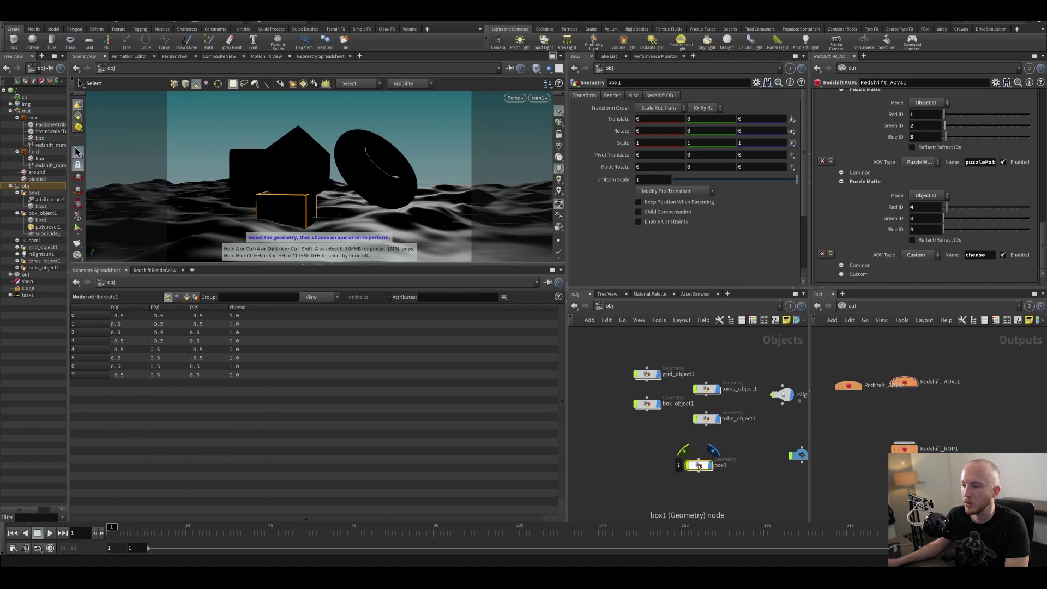
{"action": "double_click", "coordinate": [698, 466]}
{"action": "key", "text": "ctrl+x"}
{"action": "key", "text": "u"}
{"action": "left_click_drag", "start_coordinate": [649, 444], "coordinate": [682, 476]}
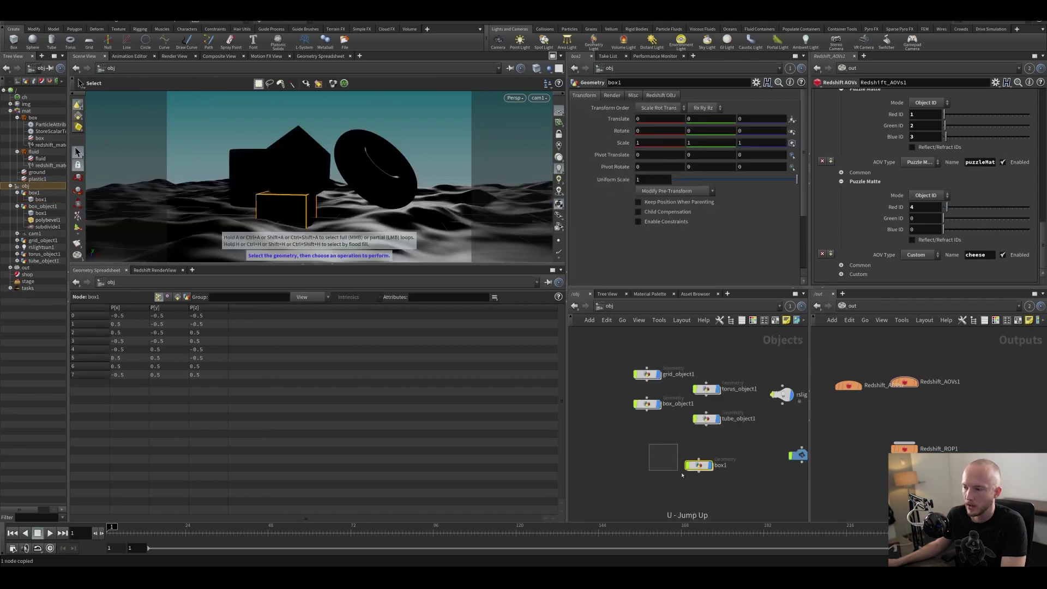
Inside box_object1, add an Attribute Create node after subdivide1 that applies to the selected primitives.
{"action": "double_click", "coordinate": [647, 404]}
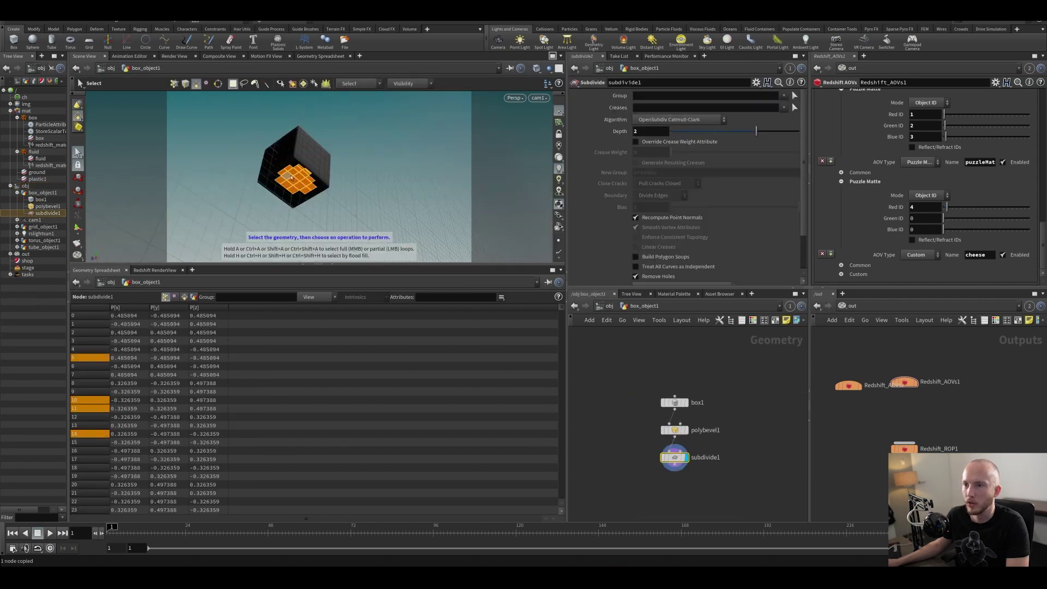
{"action": "key", "text": "Tab"}
{"action": "type", "text": "a"}
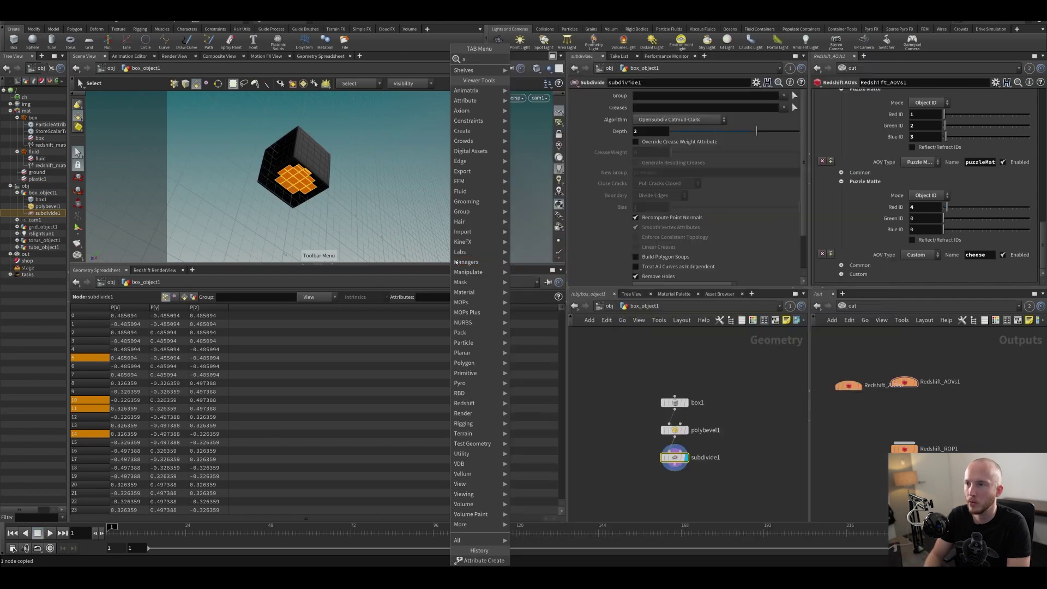
{"action": "type", "text": "ttcr"}
{"action": "key", "text": "Return"}
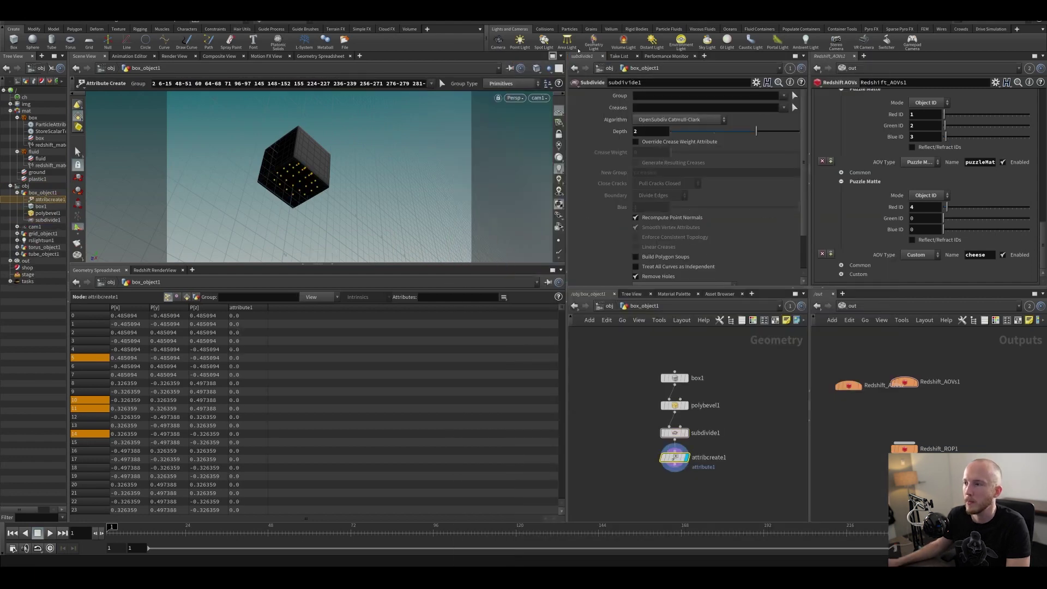
Name the attribute on attribcreate1 cheese and set its first value component to 1.
{"action": "left_click_drag", "start_coordinate": [712, 497], "coordinate": [643, 454]}
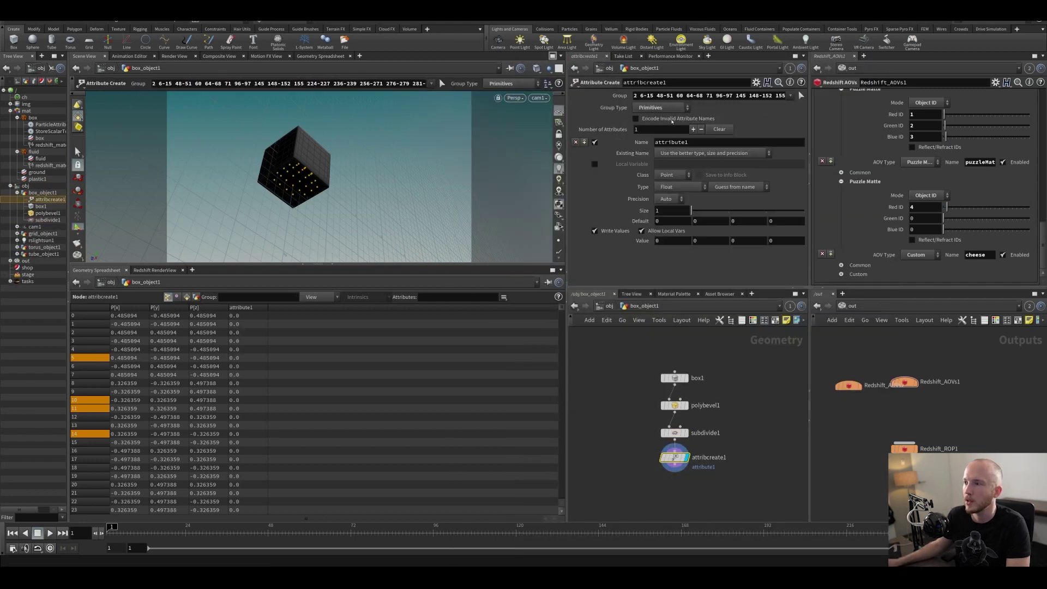
{"action": "type", "text": "cheese"}
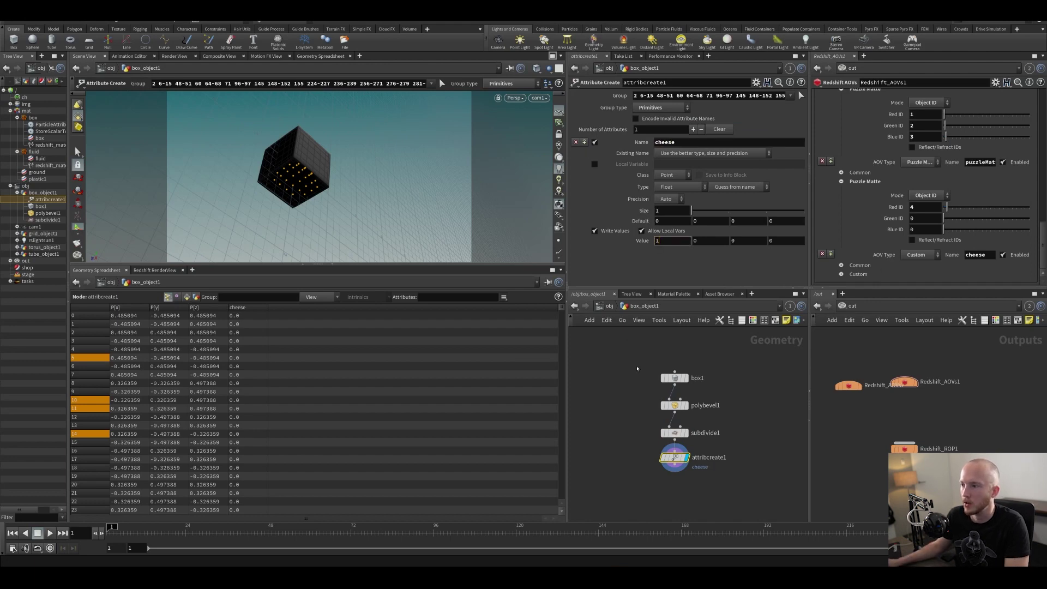
{"action": "key", "text": "Return"}
{"action": "middle_click_drag", "start_coordinate": [637, 369], "coordinate": [624, 322]}
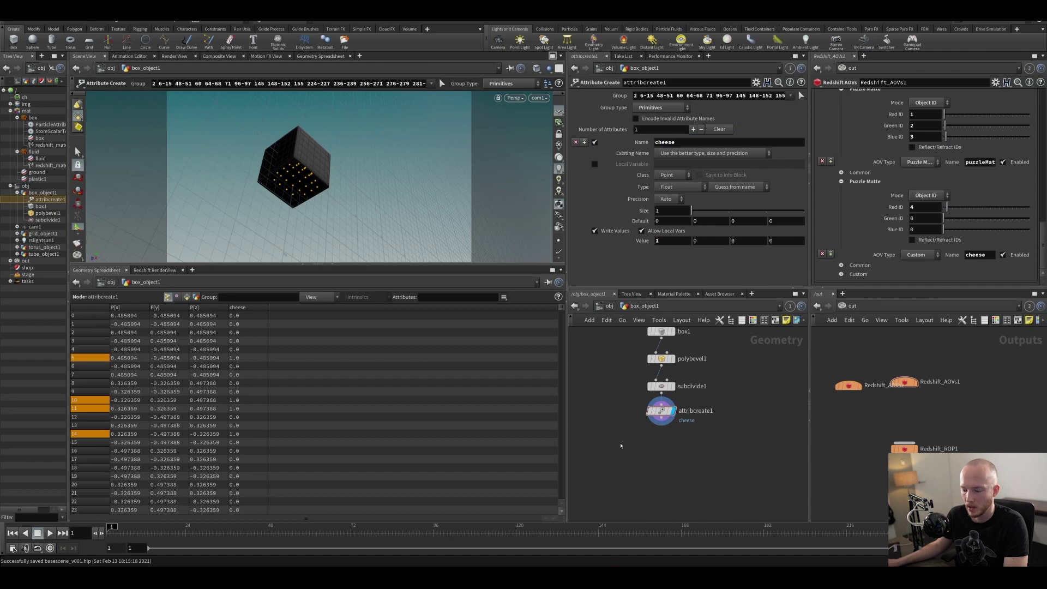
Start a render in the Redshift RenderView and limit it to a region around the cube.
{"action": "key", "text": "u"}
{"action": "left_click", "coordinate": [159, 270]}
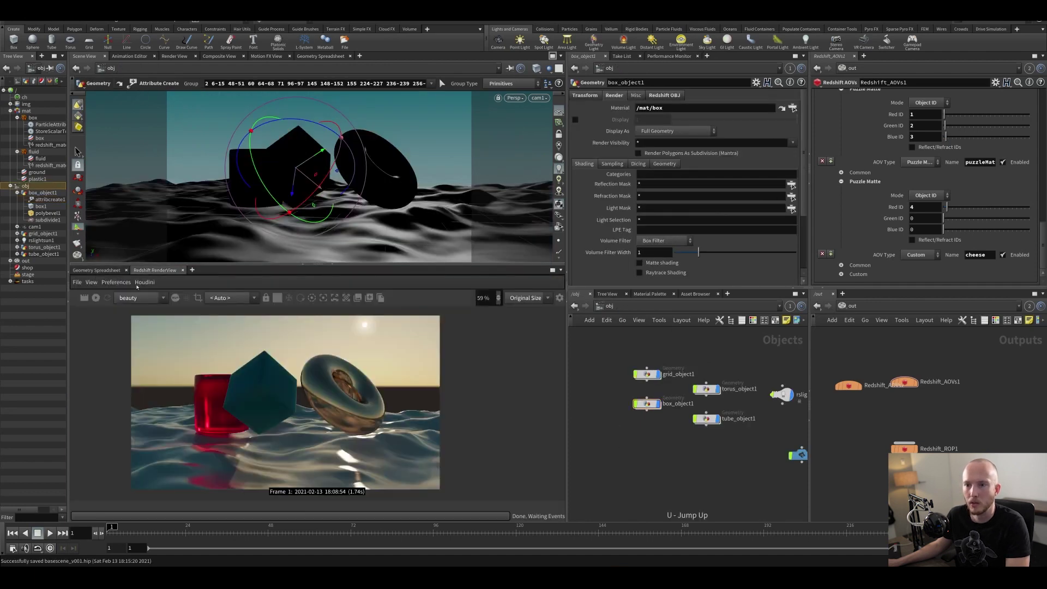
{"action": "left_click", "coordinate": [95, 298]}
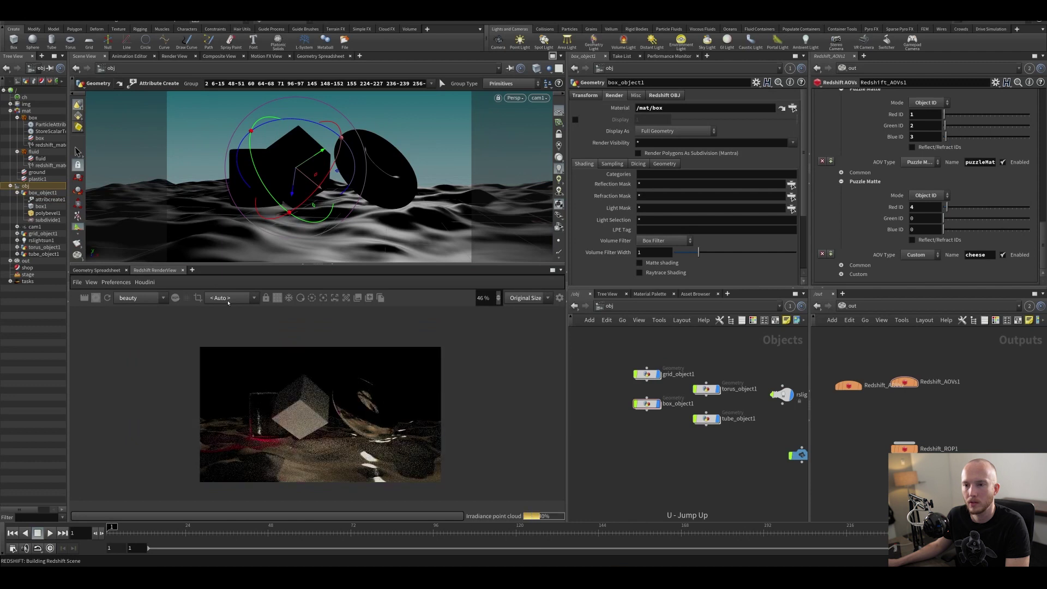
{"action": "left_click", "coordinate": [197, 299]}
{"action": "left_click_drag", "start_coordinate": [334, 423], "coordinate": [302, 426]}
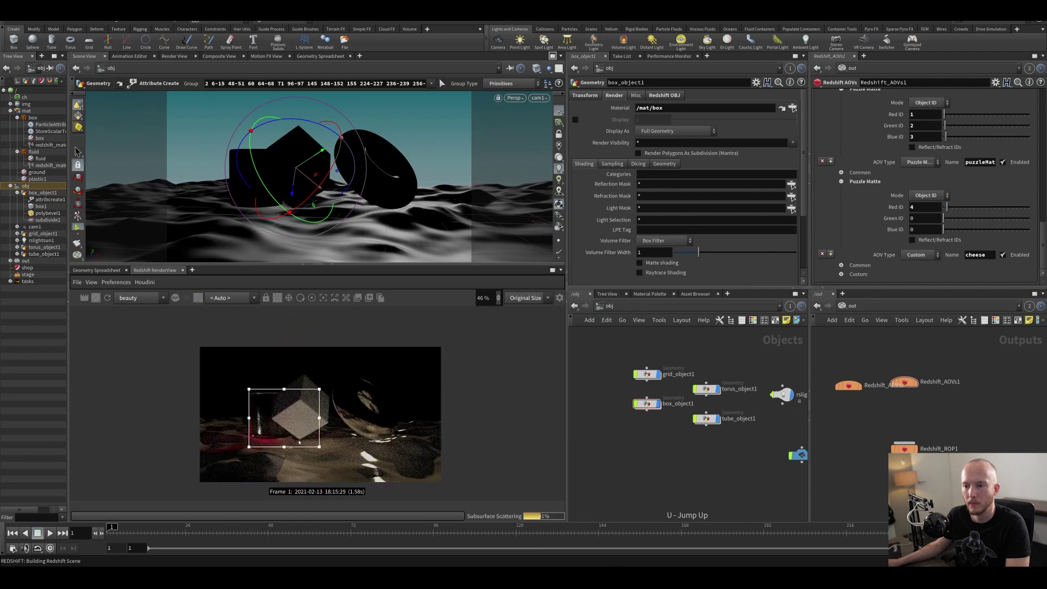
{"action": "scroll", "coordinate": [309, 420], "scroll_direction": "up", "scroll_amount": 3}
{"action": "scroll", "coordinate": [311, 425], "scroll_direction": "up", "scroll_amount": 1}
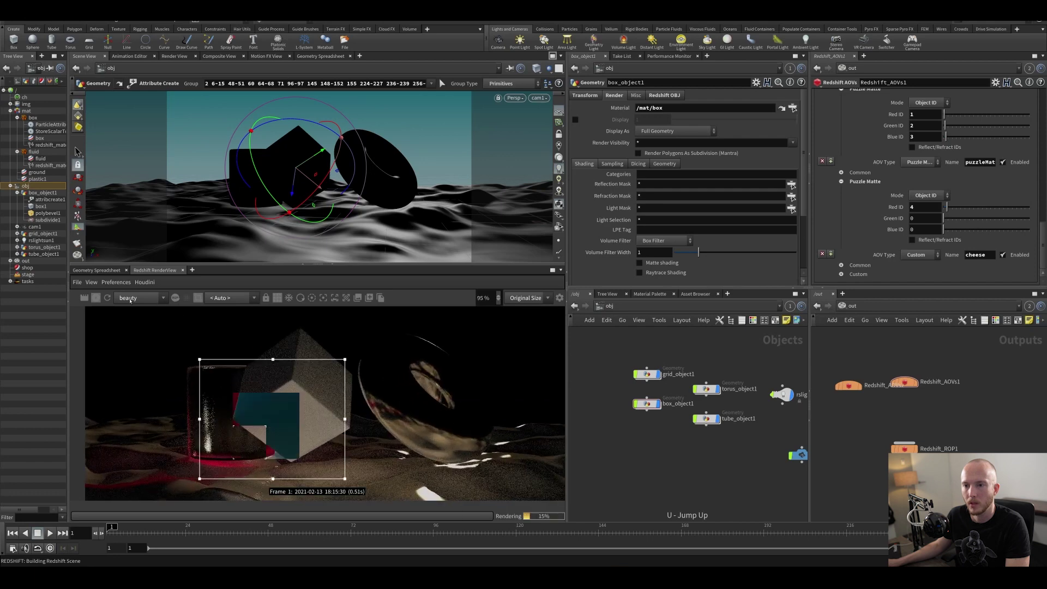
Display the cheese AOV in the render view and examine it up close.
{"action": "left_click", "coordinate": [139, 298]}
{"action": "left_click", "coordinate": [129, 377]}
{"action": "scroll", "coordinate": [252, 433], "scroll_direction": "up", "scroll_amount": 3}
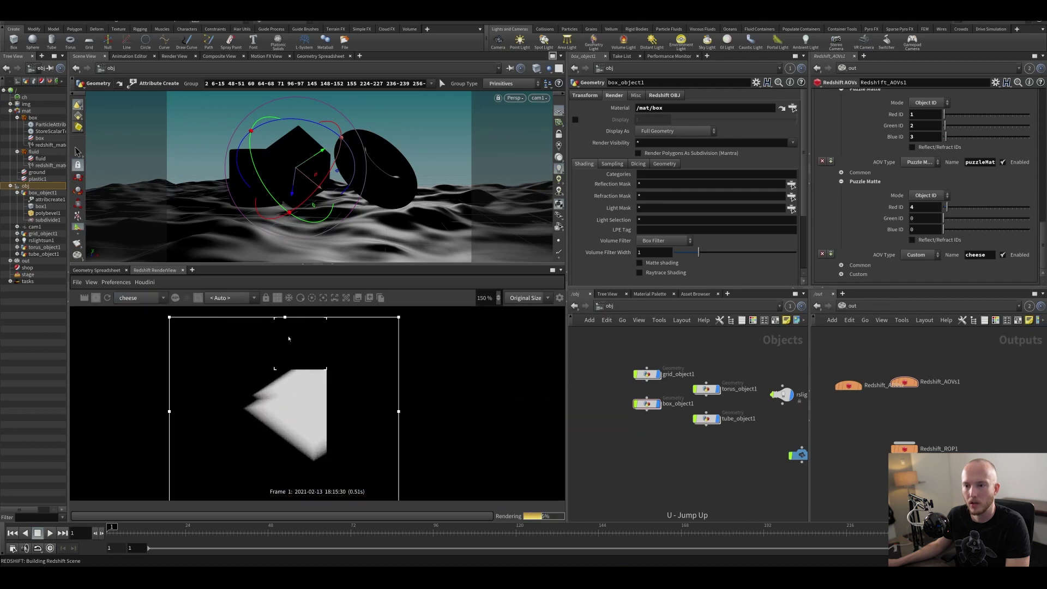
Switch the render view back to the beauty AOV and turn off the region render to see the full frame.
{"action": "scroll", "coordinate": [216, 337], "scroll_direction": "down", "scroll_amount": 3}
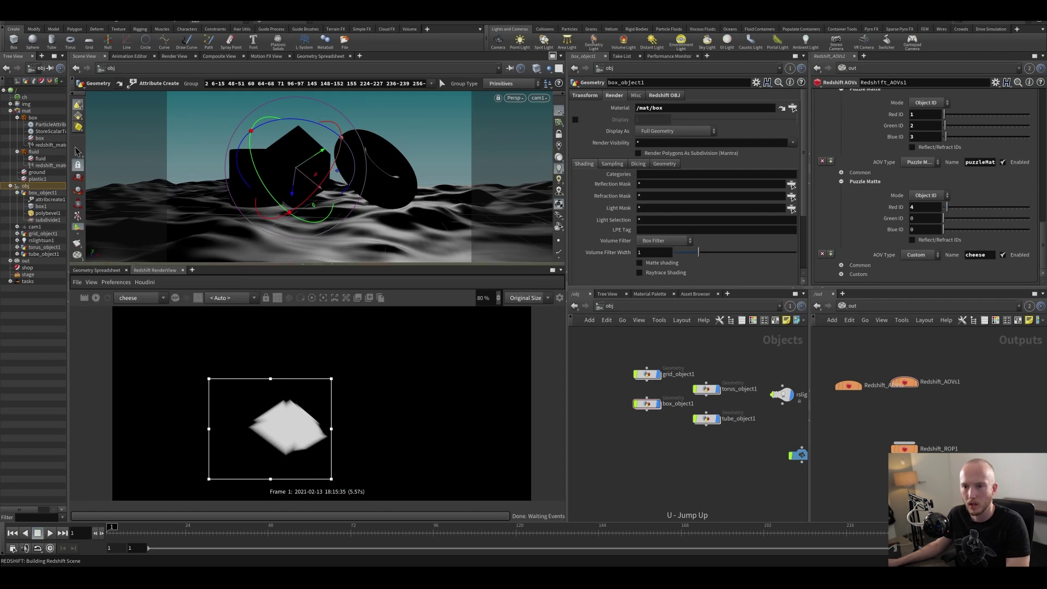
{"action": "left_click", "coordinate": [140, 298]}
{"action": "left_click", "coordinate": [129, 311]}
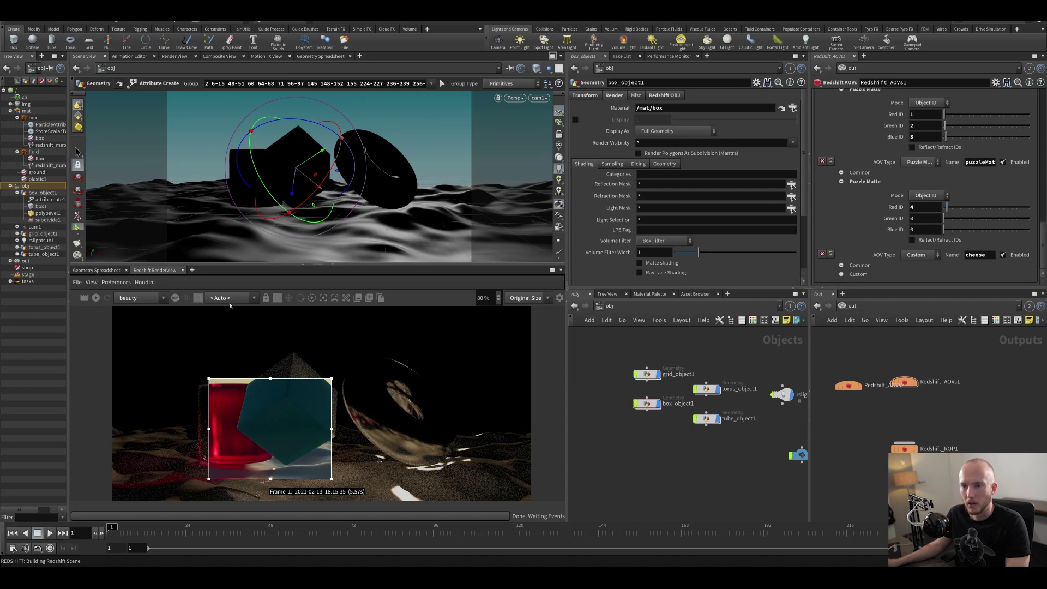
{"action": "left_click", "coordinate": [199, 298]}
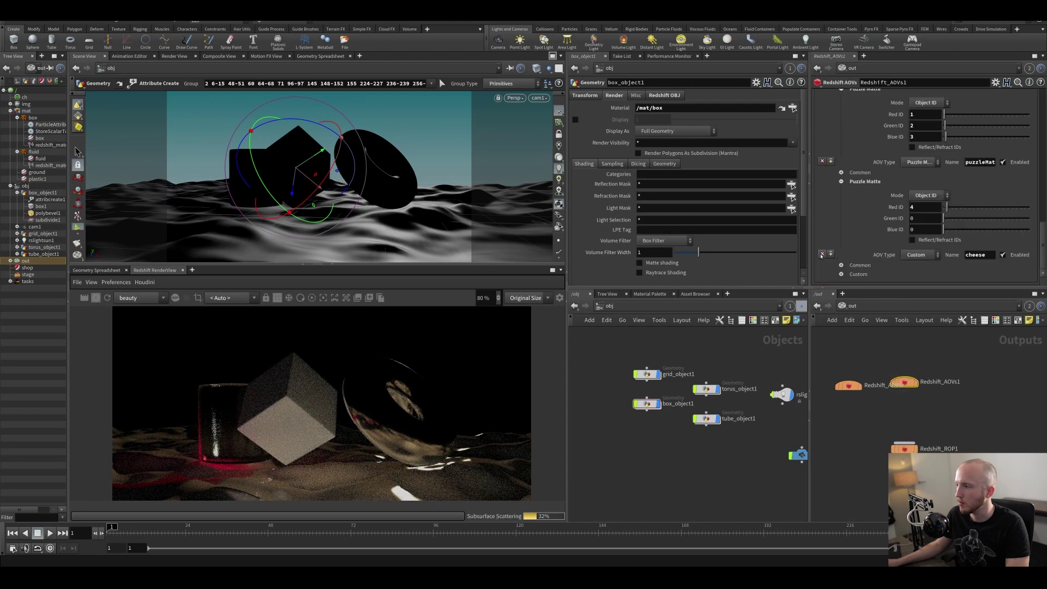
Remove the $AOV_ token from the common file prefix in the image output settings of Redshift_ROP1.
{"action": "left_click", "coordinate": [905, 448]}
{"action": "scroll", "coordinate": [906, 209], "scroll_direction": "down", "scroll_amount": 3}
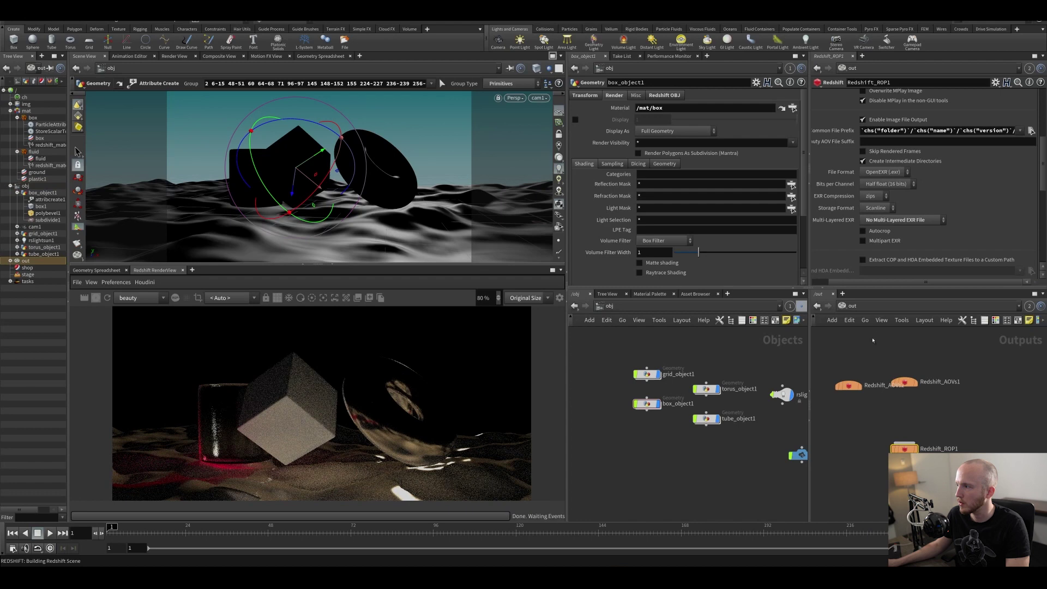
{"action": "left_click_drag", "start_coordinate": [992, 131], "coordinate": [1031, 131]}
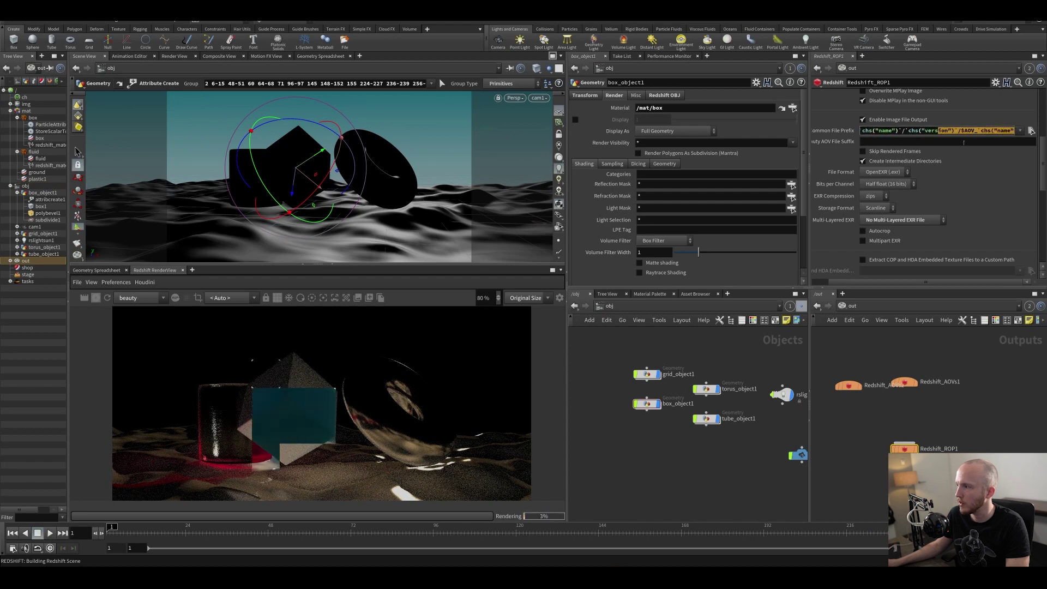
{"action": "left_click", "coordinate": [976, 131]}
{"action": "key", "text": "BackSpace"}
{"action": "key", "text": "BackSpace"}
{"action": "key", "text": "BackSpace"}
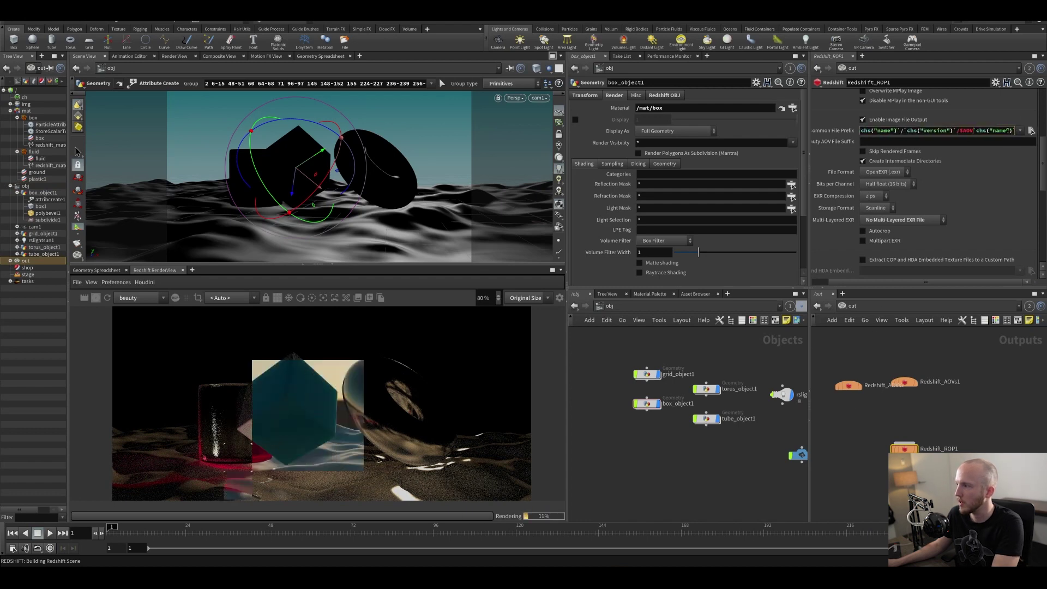
{"action": "key", "text": "BackSpace"}
{"action": "key", "text": "BackSpace"}
{"action": "left_click", "coordinate": [964, 394]}
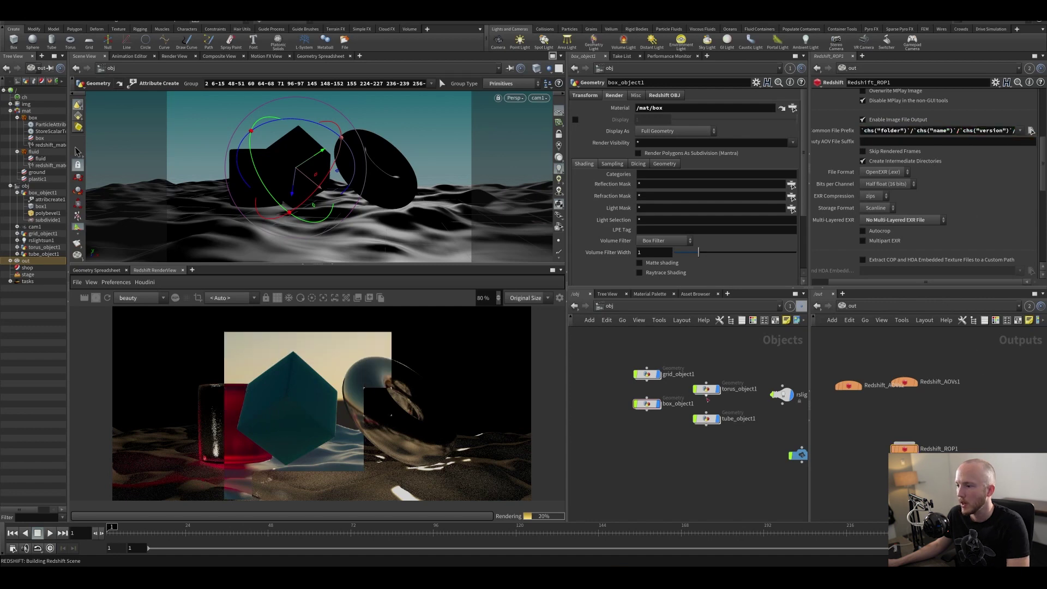
Select rslightsun1, then set the unified sampling Max Samples on Redshift_ROP1 to 64 and save the scene.
{"action": "middle_click_drag", "start_coordinate": [749, 367], "coordinate": [684, 363]}
{"action": "left_click", "coordinate": [716, 390]}
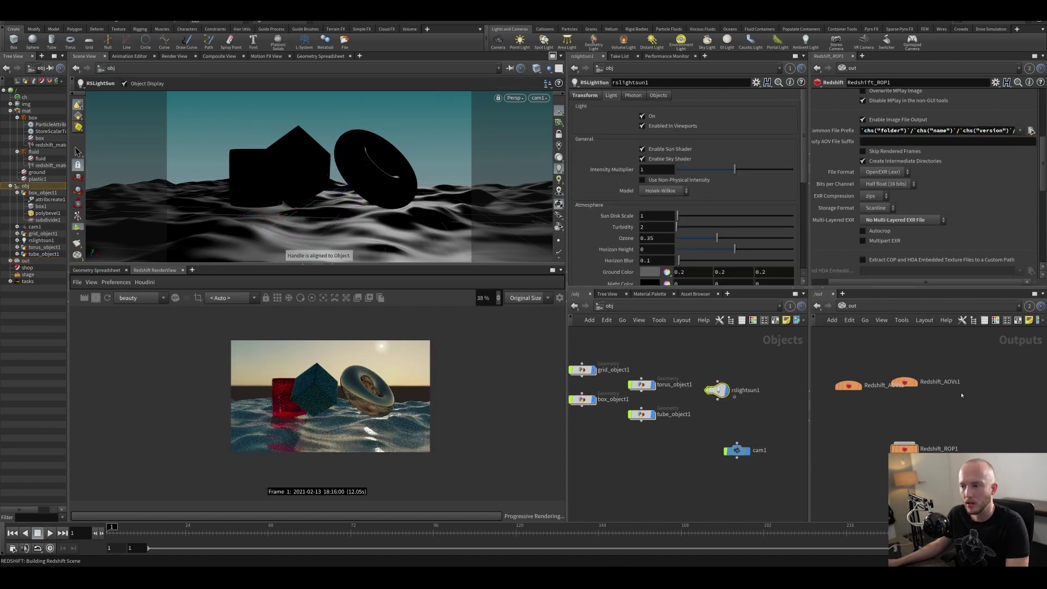
{"action": "left_click", "coordinate": [904, 449]}
{"action": "scroll", "coordinate": [848, 149], "scroll_direction": "up", "scroll_amount": 5}
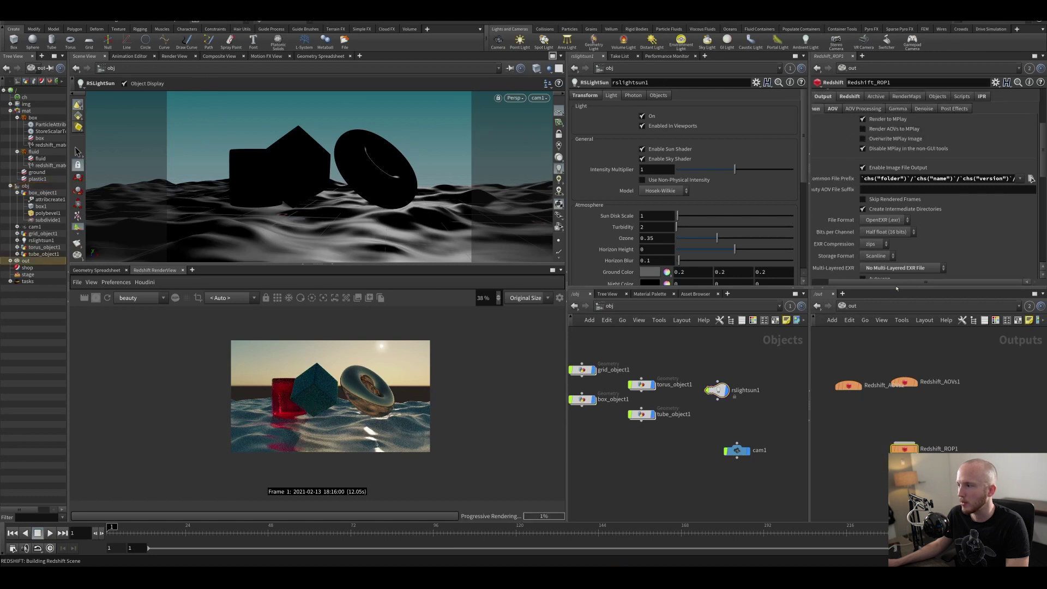
{"action": "left_click", "coordinate": [868, 109]}
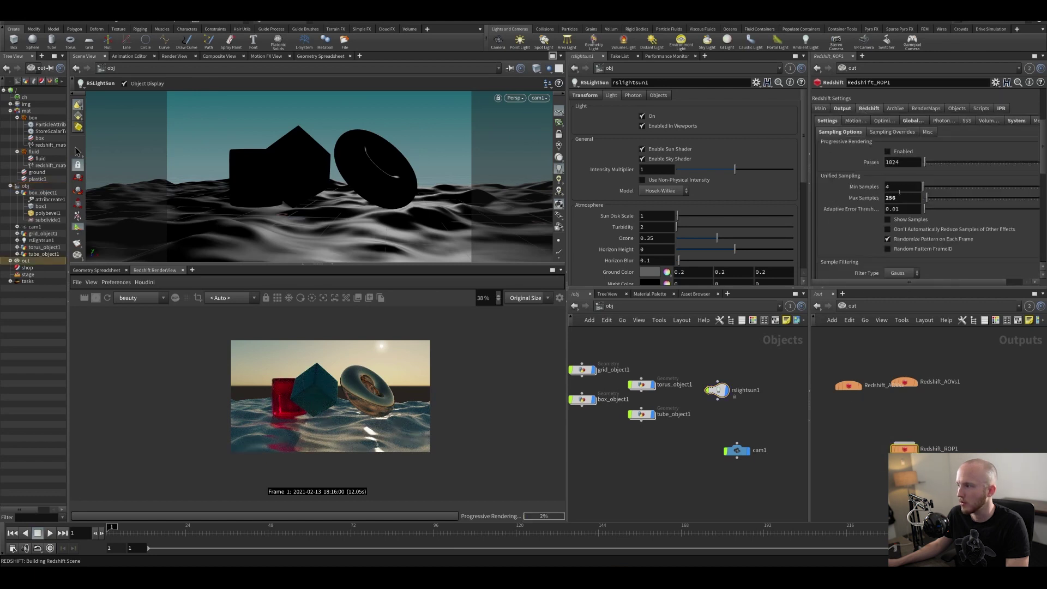
{"action": "type", "text": "64"}
{"action": "key", "text": "Return"}
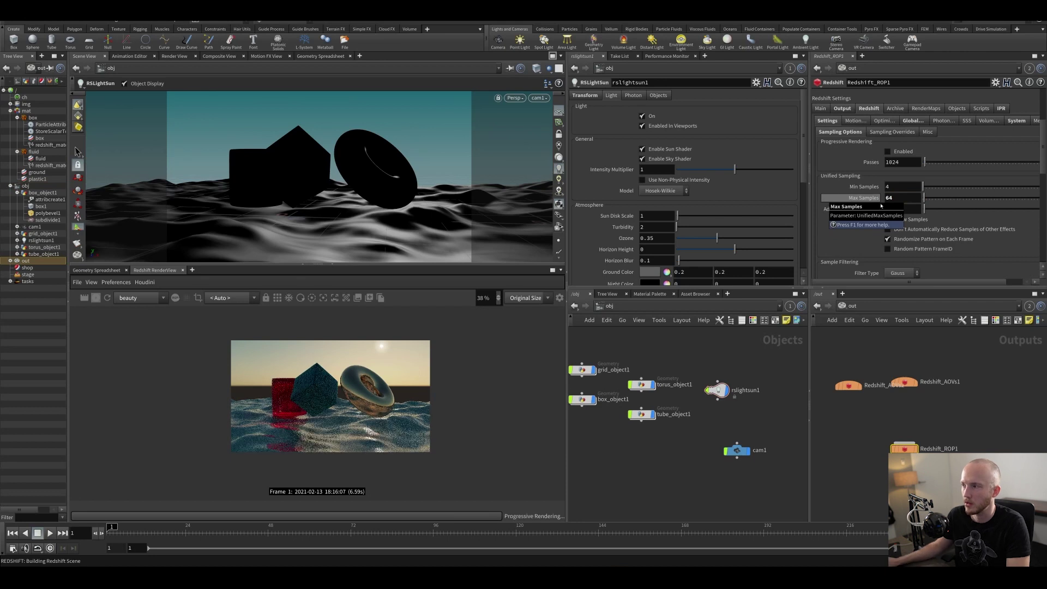
{"action": "key", "text": "ctrl+s"}
Adjust rslightsun1's rotation values to about -190, 2 and 176 while watching the live render.
{"action": "scroll", "coordinate": [451, 347], "scroll_direction": "up", "scroll_amount": 3}
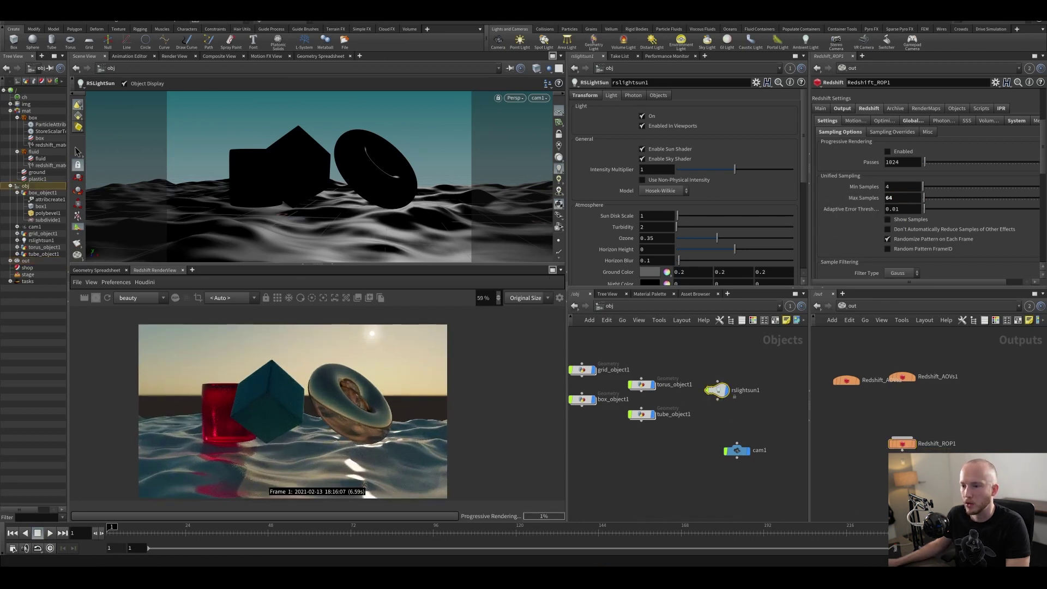
{"action": "left_click", "coordinate": [583, 97]}
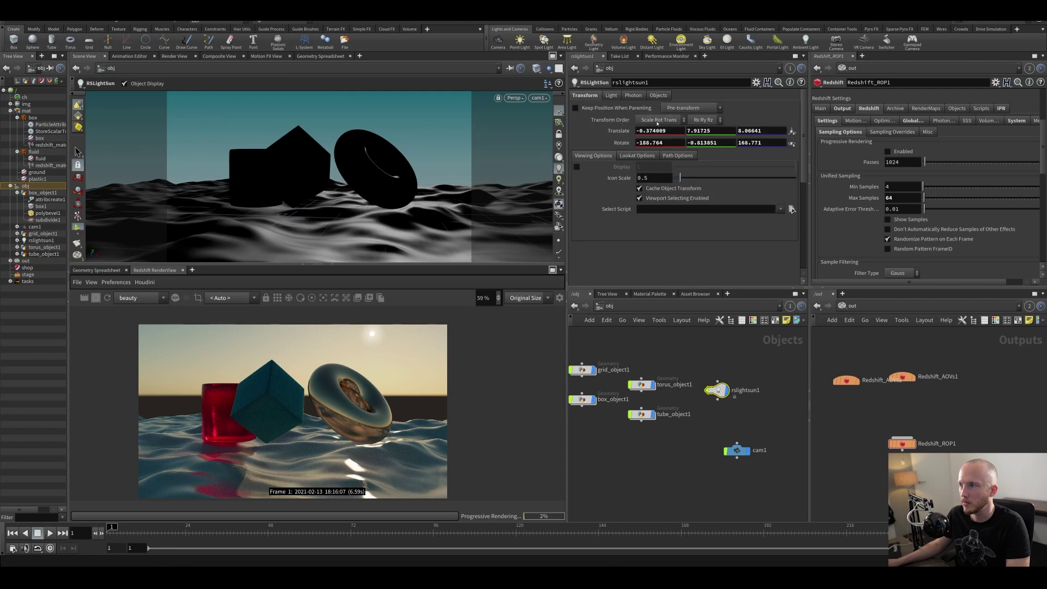
{"action": "left_click", "coordinate": [610, 96]}
{"action": "left_click", "coordinate": [604, 95]}
{"action": "middle_click_drag", "start_coordinate": [707, 143], "coordinate": [719, 154]}
{"action": "middle_click_drag", "start_coordinate": [659, 142], "coordinate": [710, 135]}
{"action": "middle_click_drag", "start_coordinate": [774, 143], "coordinate": [773, 140]}
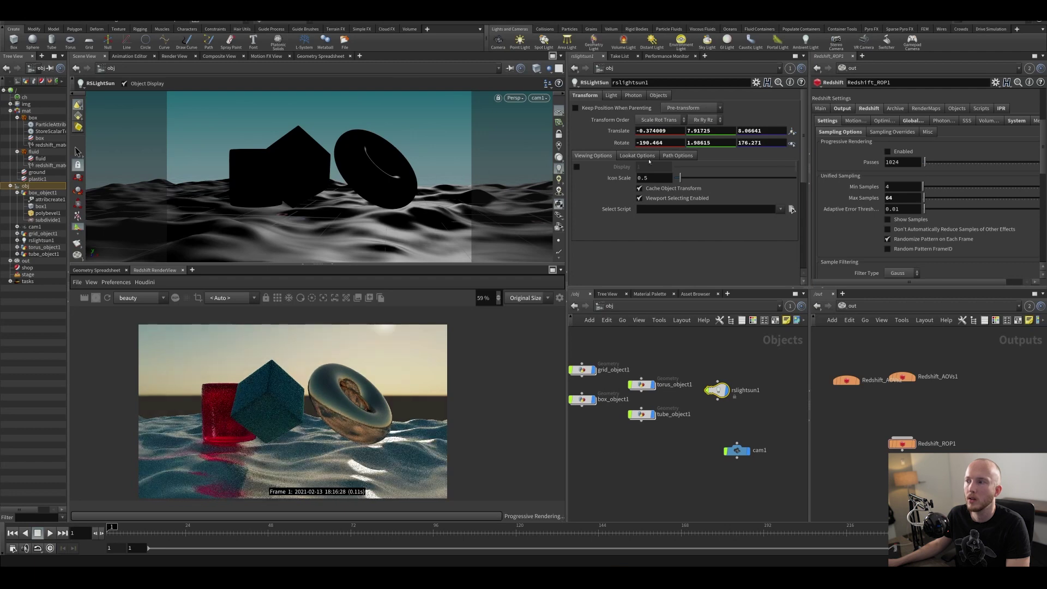
Leave the camera view and rotate rslightsun1 interactively with the Rotate tool to about -197, -28 and 182.
{"action": "right_click_drag", "start_coordinate": [360, 181], "coordinate": [327, 131], "text": "alt"}
{"action": "left_click_drag", "start_coordinate": [328, 131], "coordinate": [333, 117], "text": "alt"}
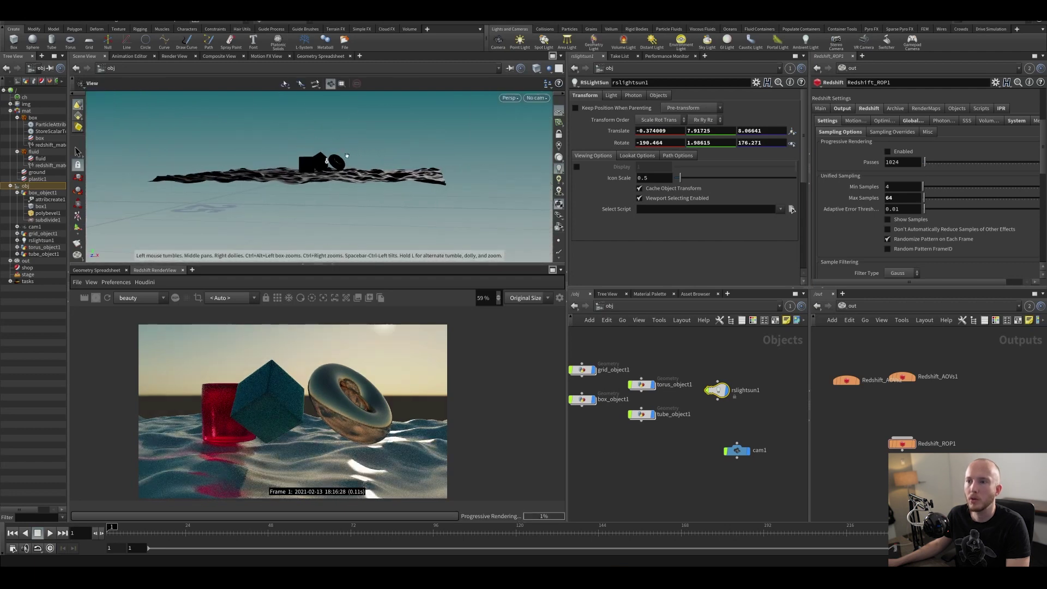
{"action": "middle_click_drag", "start_coordinate": [333, 116], "coordinate": [336, 189], "text": "alt"}
{"action": "left_click_drag", "start_coordinate": [336, 189], "coordinate": [296, 143], "text": "alt"}
{"action": "key", "text": "r"}
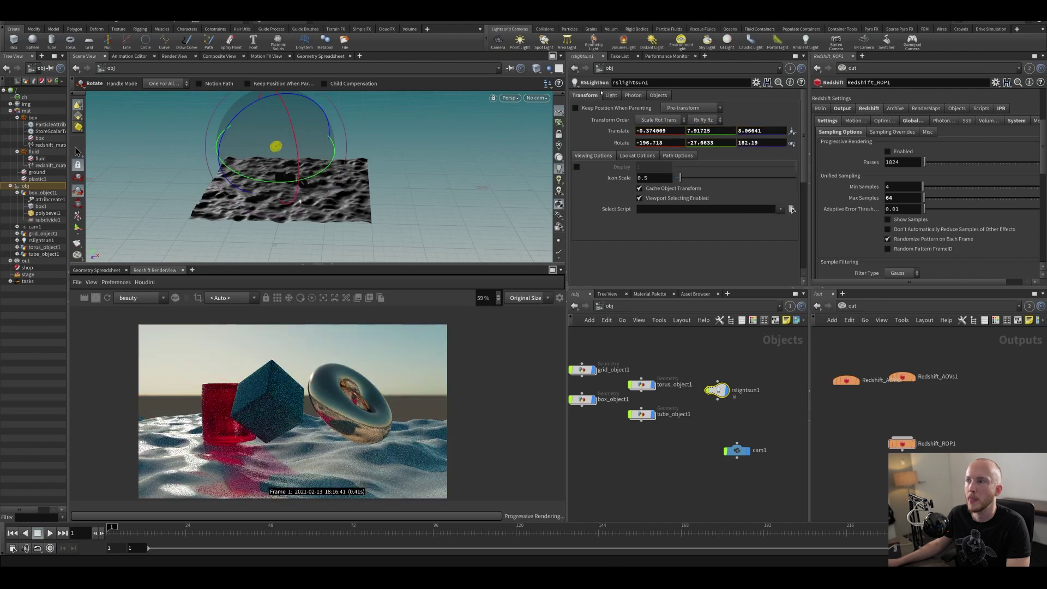
Raise rslightsun1's Intensity Multiplier to about 1.6 and rotate the sun slightly further for brighter lighting.
{"action": "left_click", "coordinate": [611, 95]}
{"action": "left_click_drag", "start_coordinate": [736, 169], "coordinate": [770, 169]}
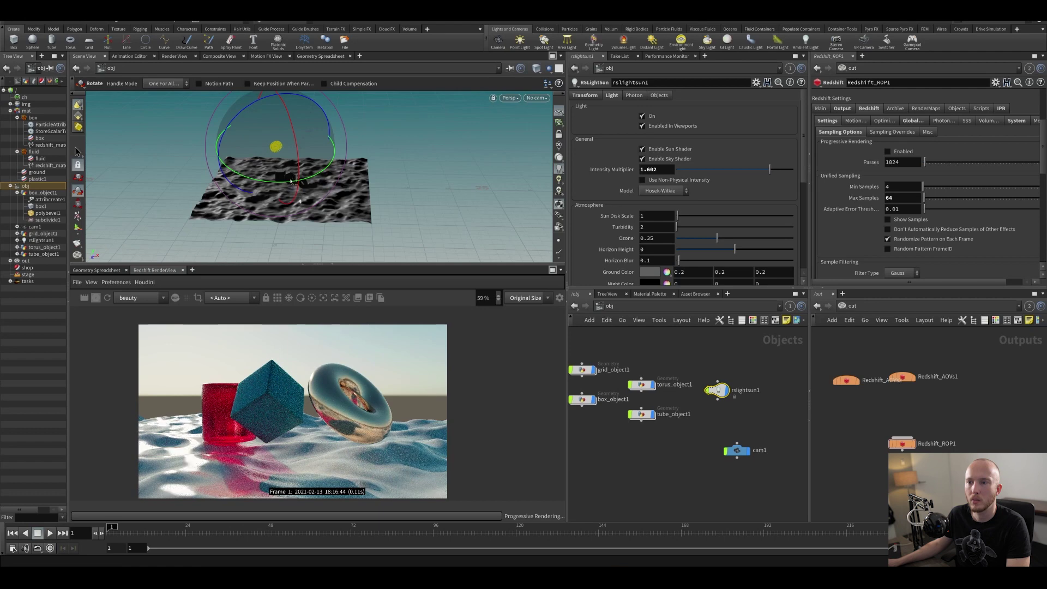
{"action": "left_click_drag", "start_coordinate": [291, 181], "coordinate": [273, 180]}
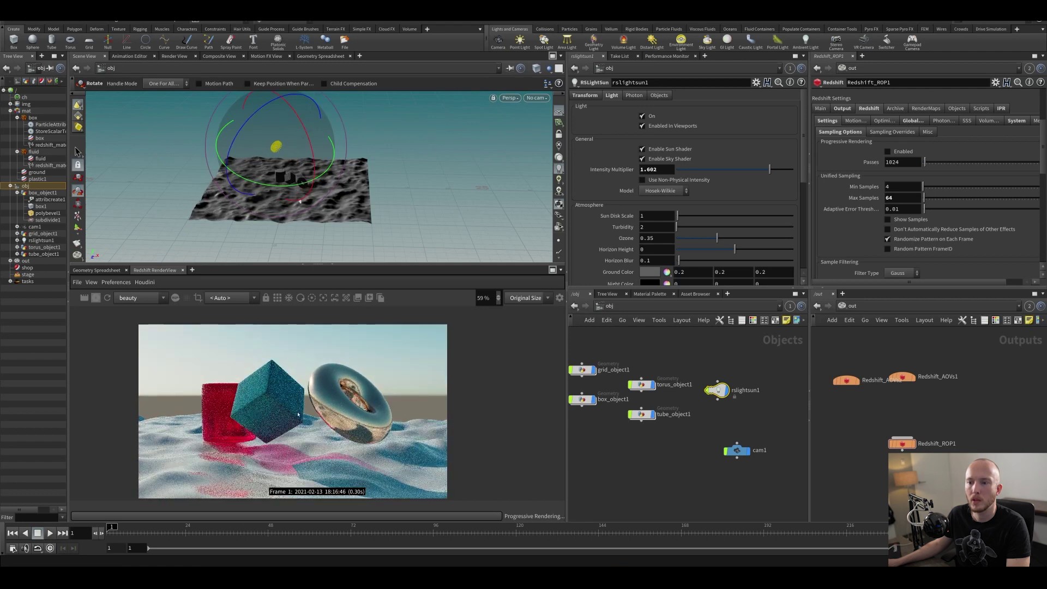
{"action": "scroll", "coordinate": [298, 415], "scroll_direction": "up", "scroll_amount": 4}
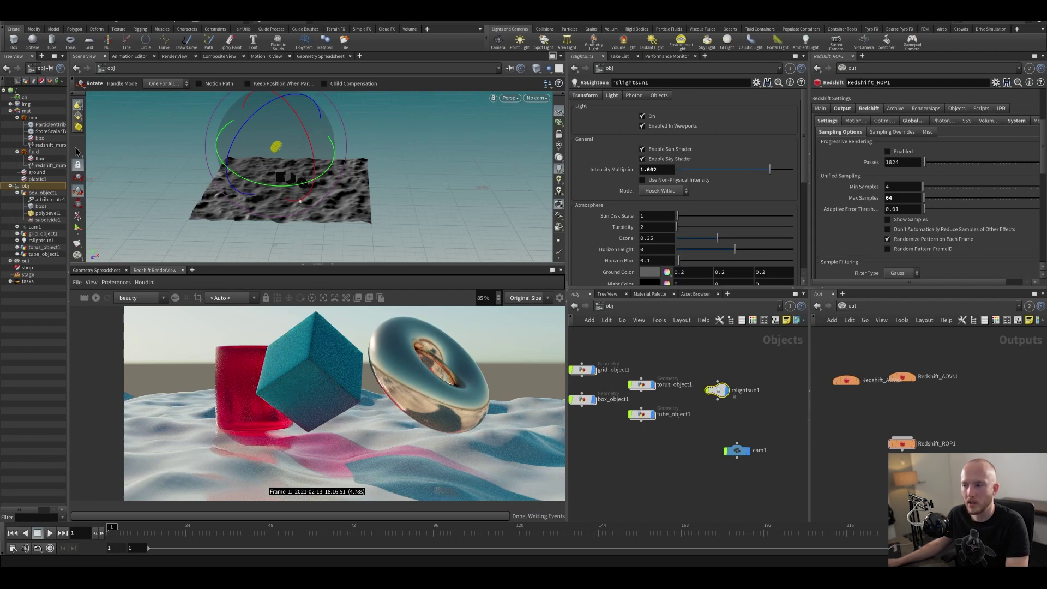
Save the scene and bring up the output folder, file name and frame range settings of Redshift_ROP1.
{"action": "key", "text": "ctrl+s"}
{"action": "left_click", "coordinate": [899, 423]}
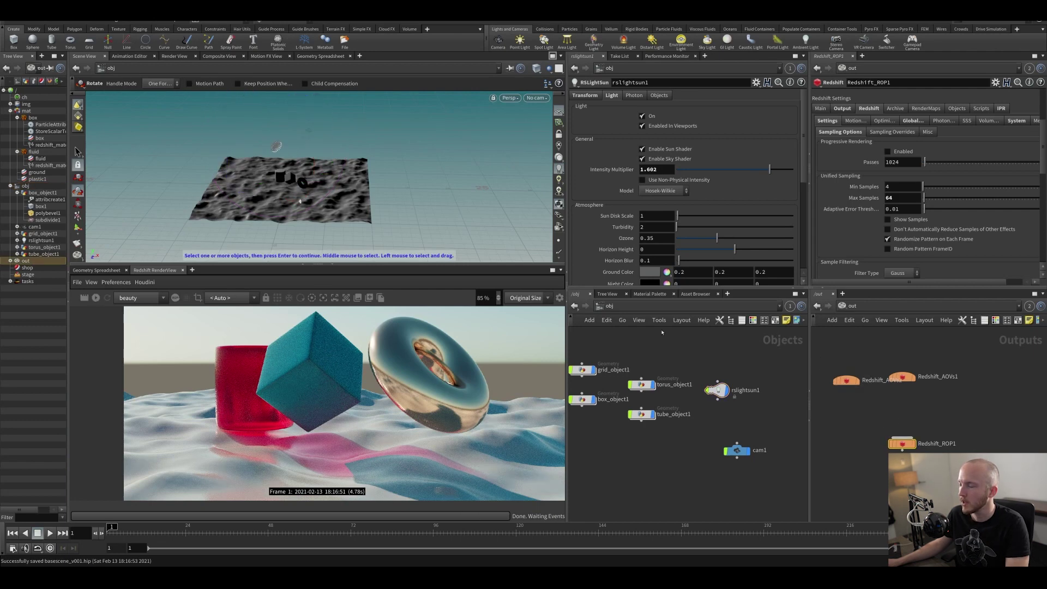
{"action": "left_click", "coordinate": [143, 298]}
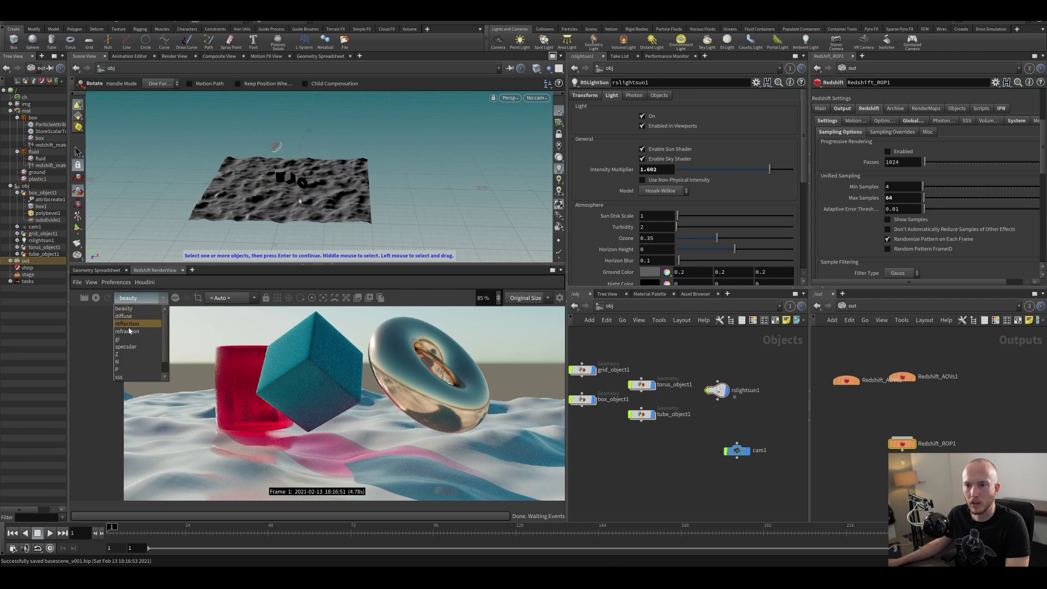
{"action": "scroll", "coordinate": [927, 264], "scroll_direction": "up", "scroll_amount": 4}
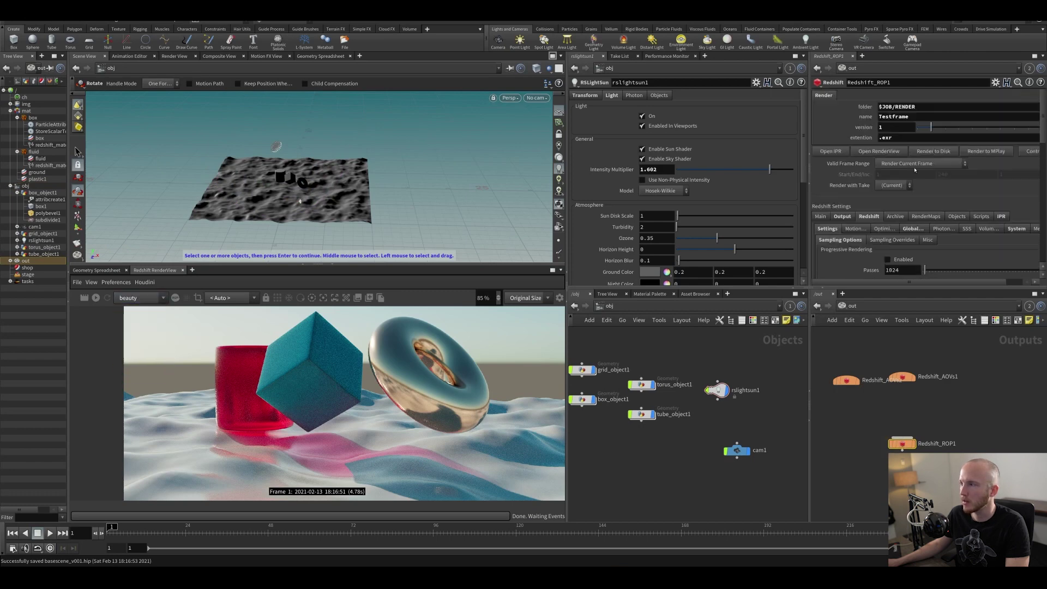